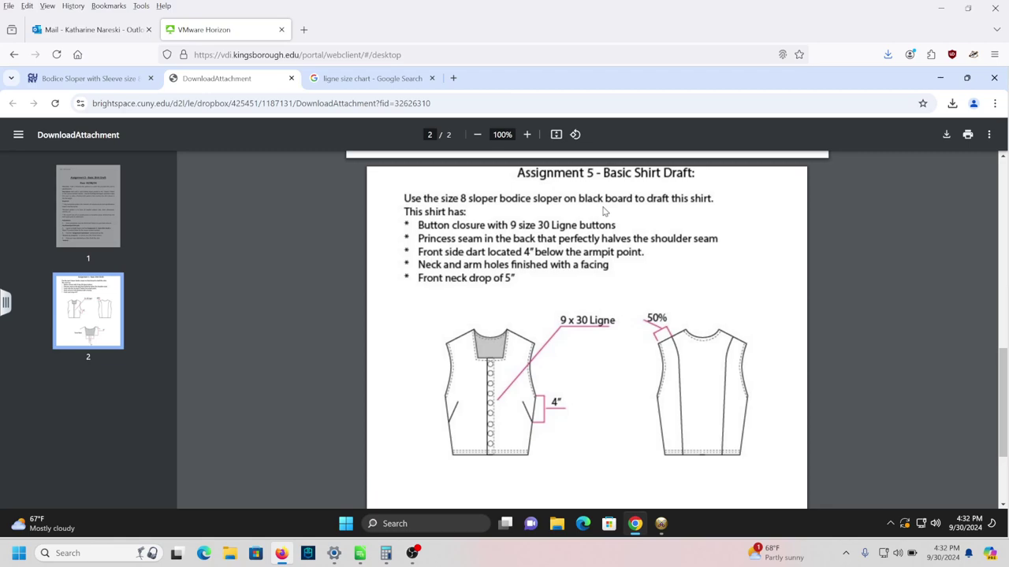
- Switch to Optitex PDS and remove the sleeve sloper from the working area
{"action": "left_click", "coordinate": [662, 524]}
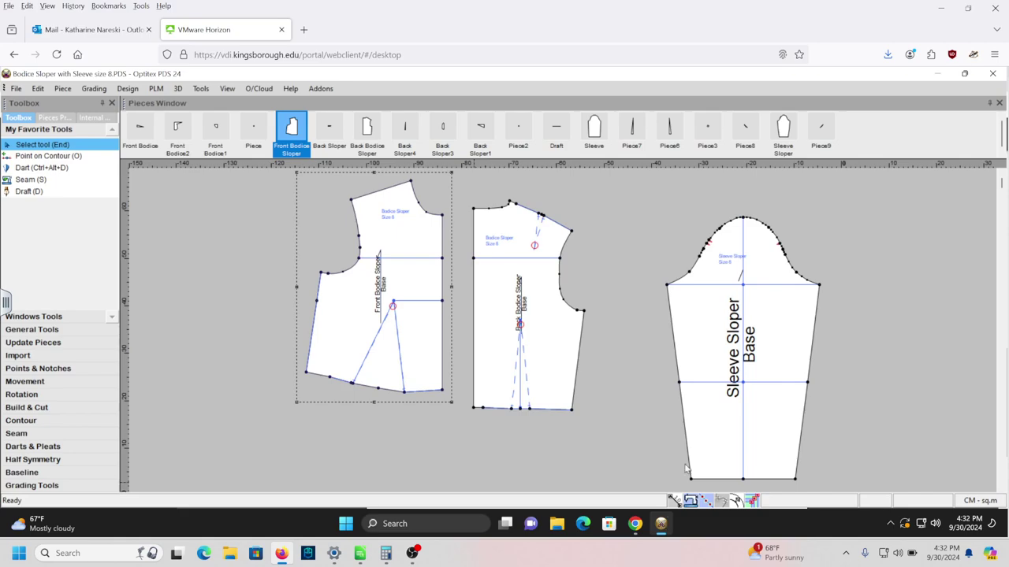
{"action": "left_click", "coordinate": [714, 337]}
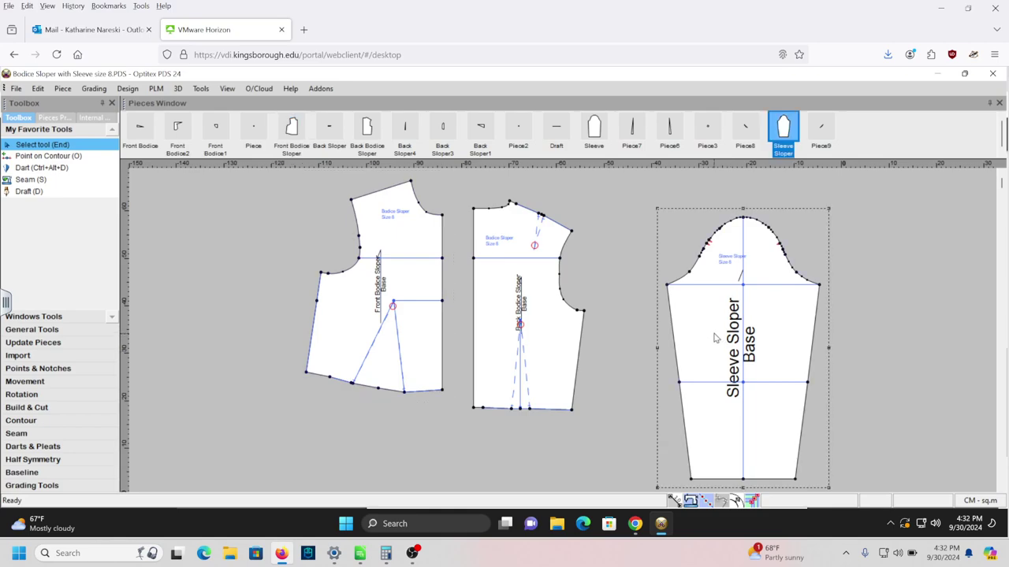
{"action": "key", "text": "Delete"}
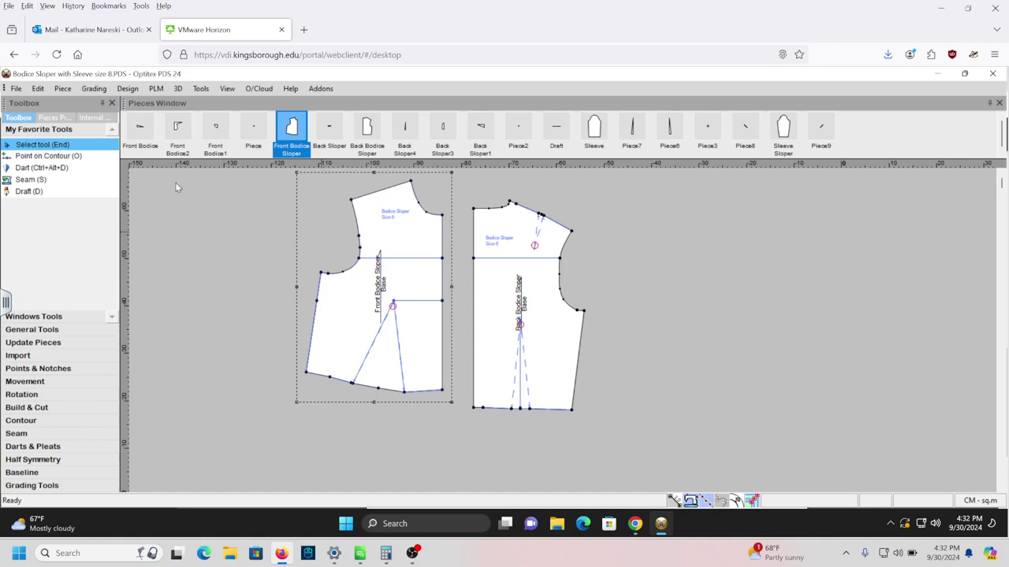
- Set the working unit to Inches in the preferences
{"action": "left_click", "coordinate": [201, 89]}
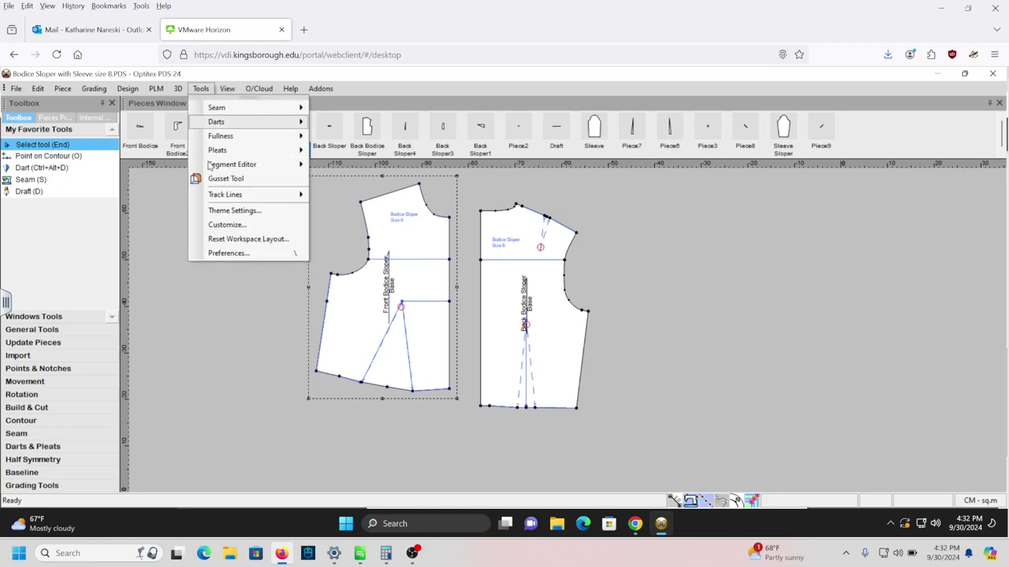
{"action": "left_click", "coordinate": [225, 256]}
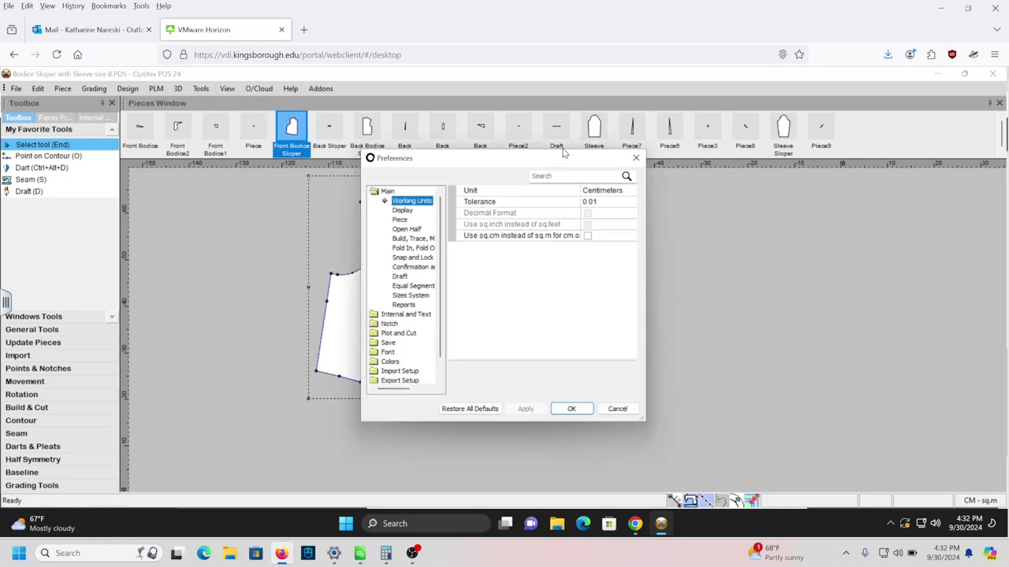
{"action": "left_click", "coordinate": [607, 197]}
{"action": "left_click", "coordinate": [607, 197]}
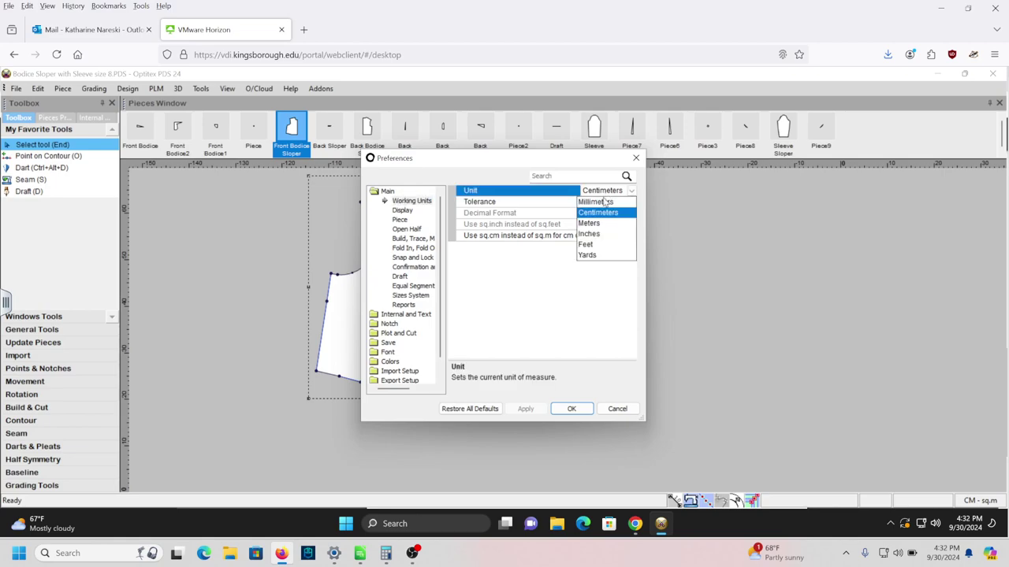
{"action": "left_click", "coordinate": [592, 235]}
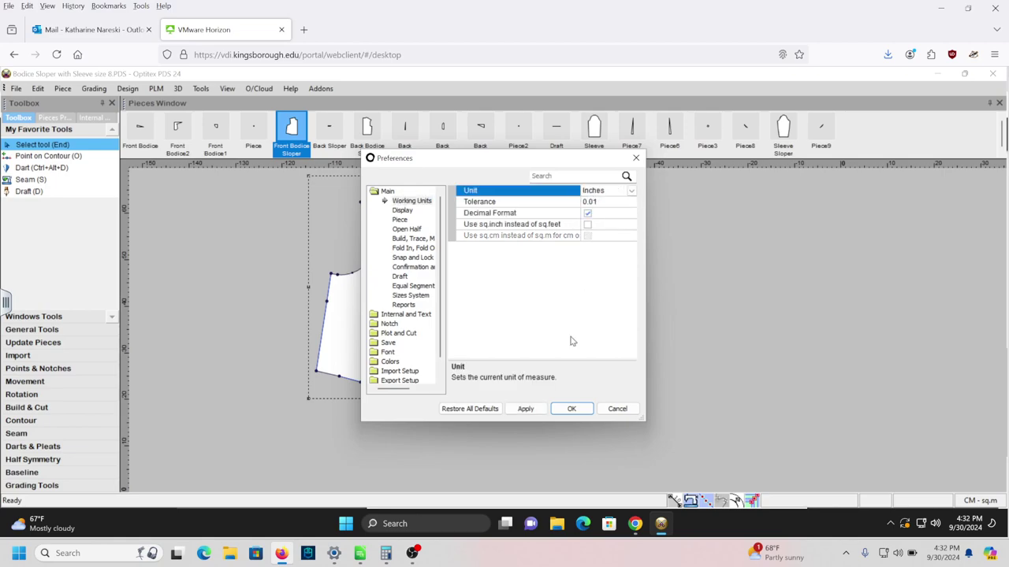
{"action": "left_click", "coordinate": [574, 413]}
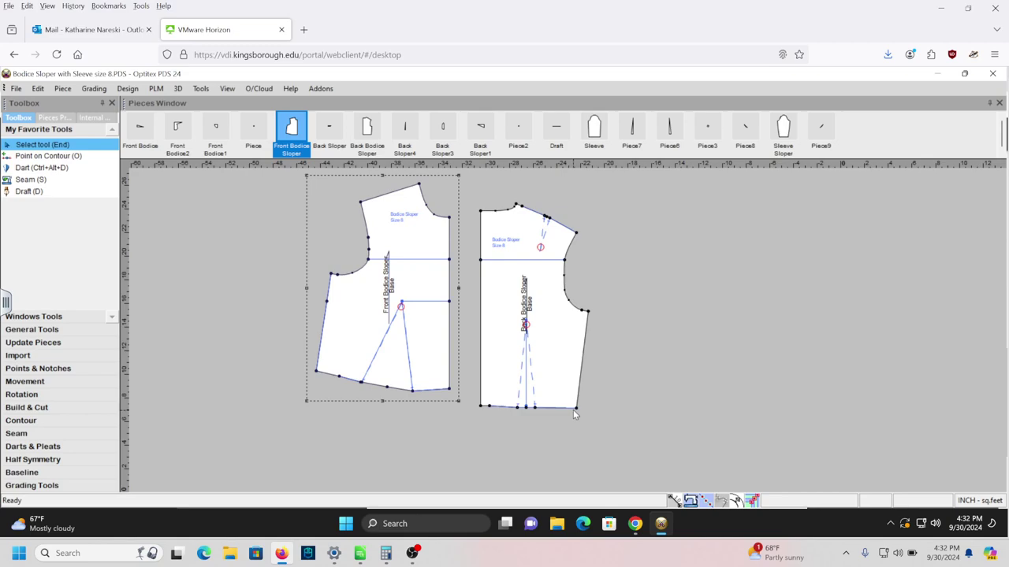
- Move the front bodice sloper slightly down and cut out its waist dart along both legs through the dart point, with seam width 0
{"action": "left_click_drag", "start_coordinate": [425, 323], "coordinate": [424, 350]}
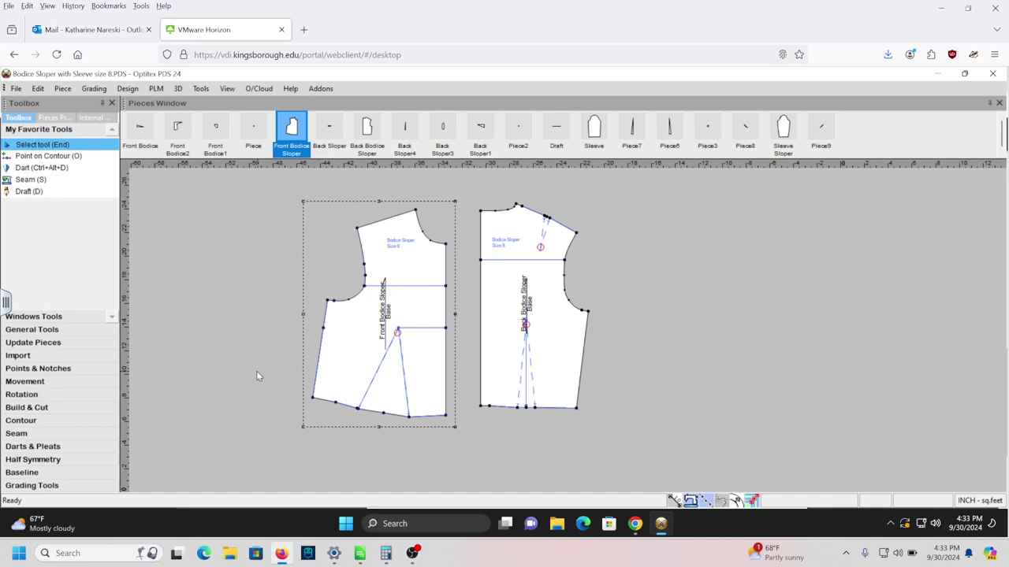
{"action": "key", "text": "c"}
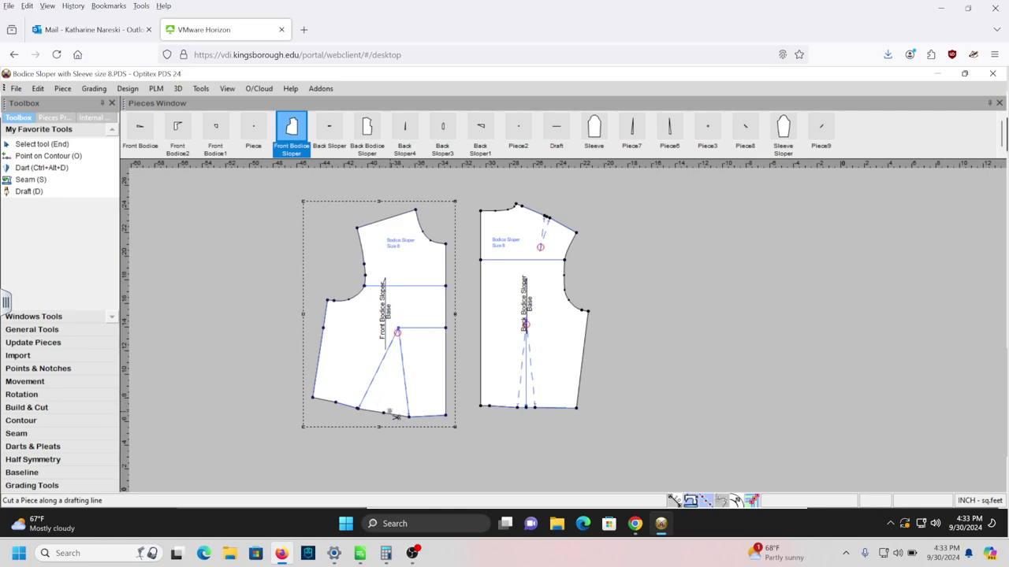
{"action": "left_click", "coordinate": [410, 419]}
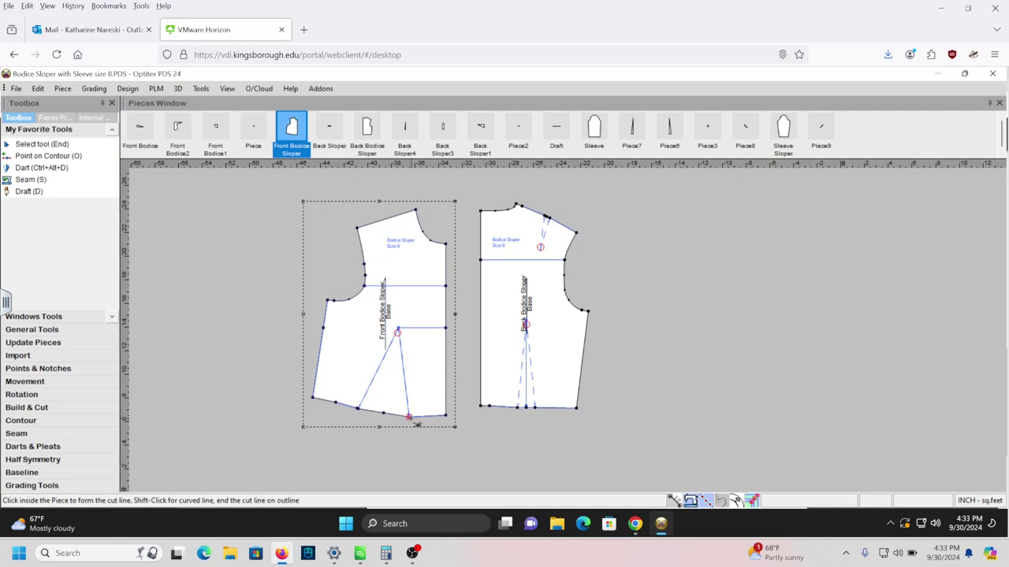
{"action": "left_click", "coordinate": [401, 335]}
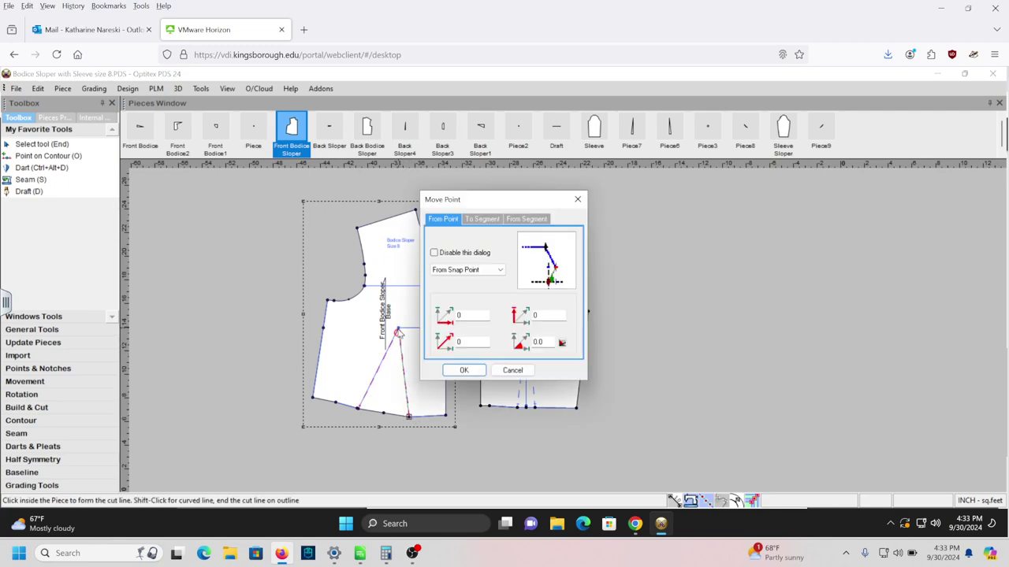
{"action": "left_click", "coordinate": [479, 374]}
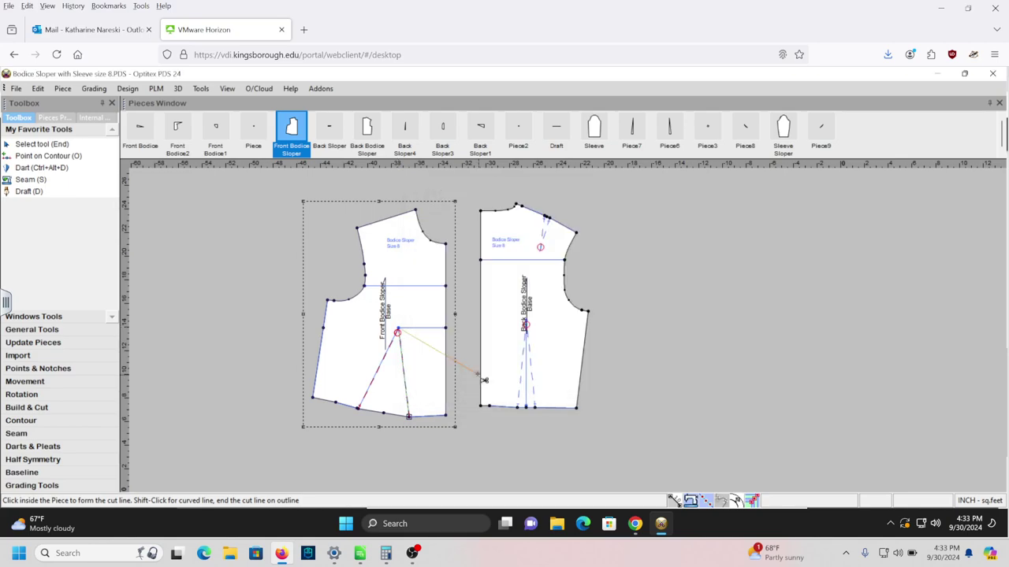
{"action": "left_click", "coordinate": [360, 410]}
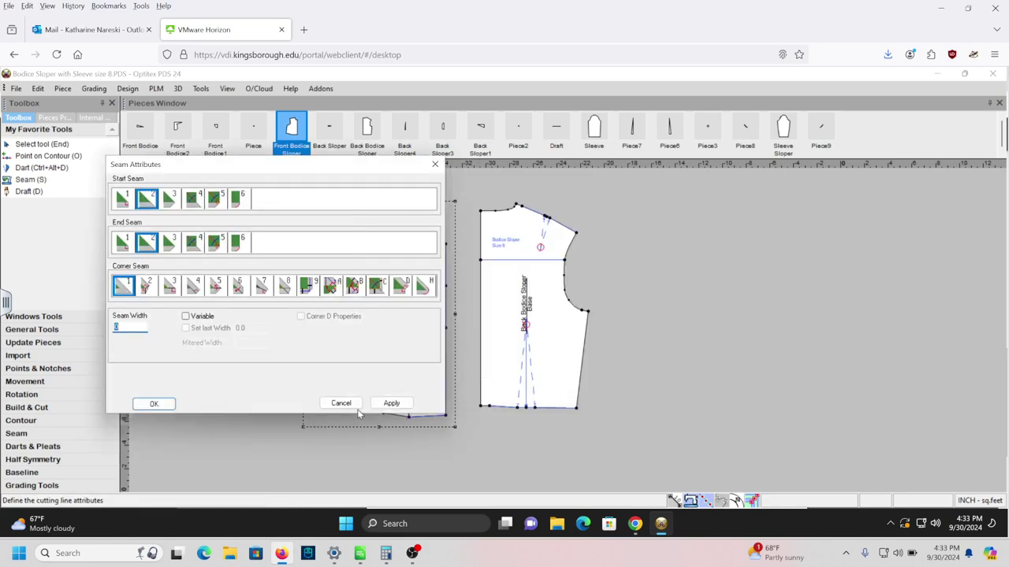
{"action": "left_click", "coordinate": [155, 405]}
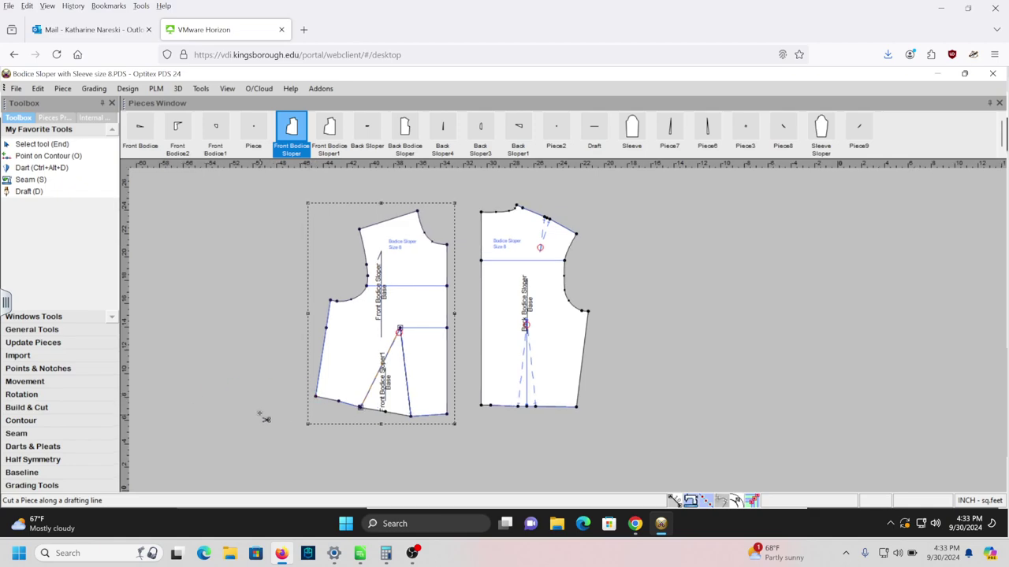
- Pull the cut-out dart wedge away from the front bodice and remove it from the working area
{"action": "key", "text": "End"}
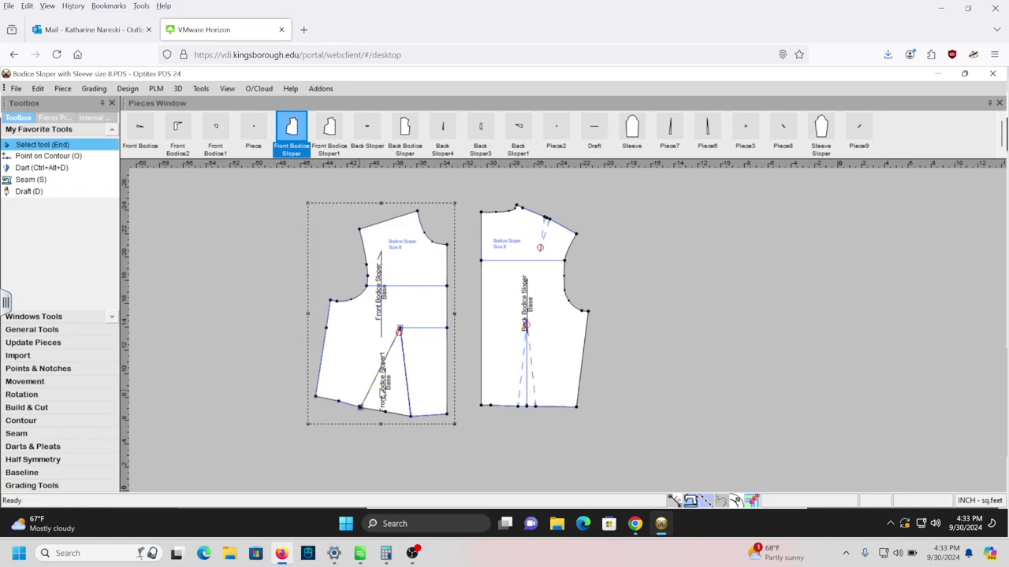
{"action": "left_click_drag", "start_coordinate": [402, 396], "coordinate": [256, 388]}
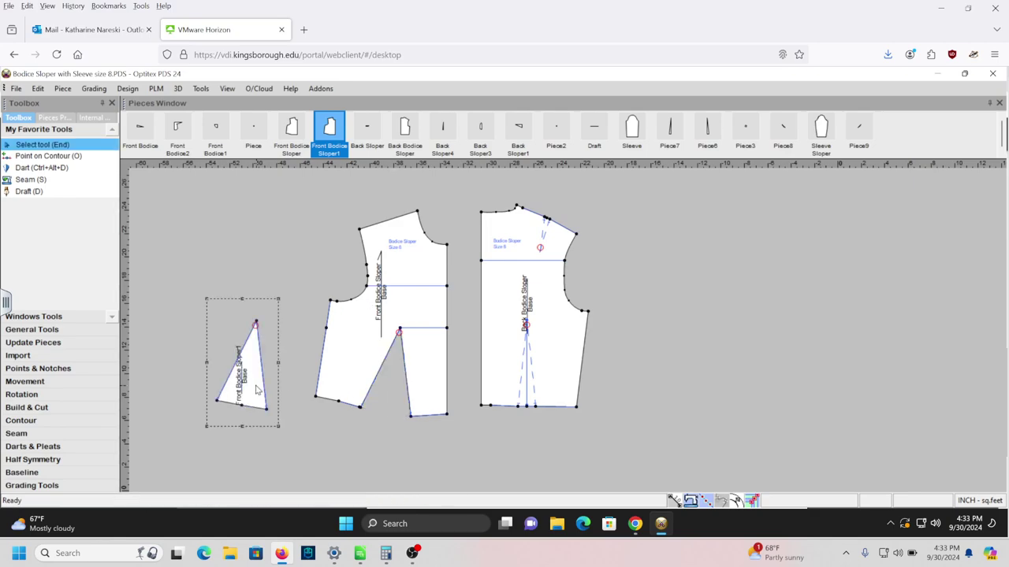
{"action": "key", "text": "Delete"}
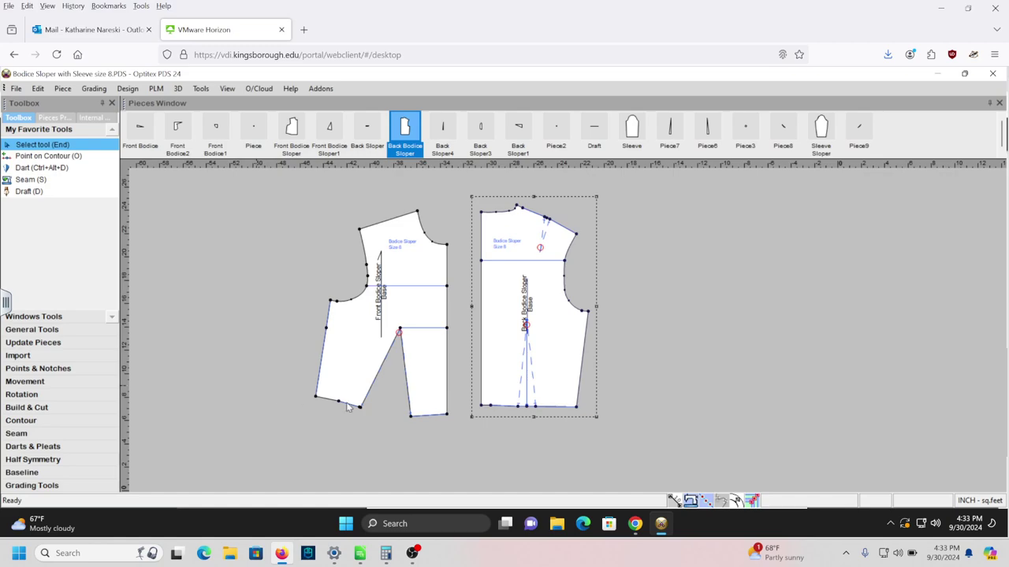
- Check the assignment's side dart position and add a Grade point on the front bodice's side seam 4 inches below the armpit point
{"action": "left_click", "coordinate": [635, 524]}
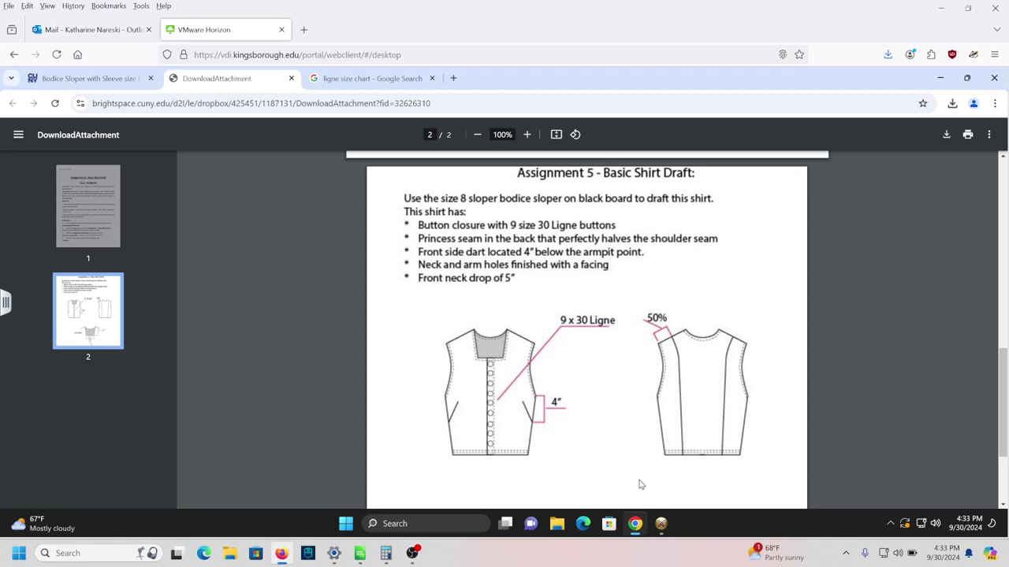
{"action": "left_click", "coordinate": [661, 524]}
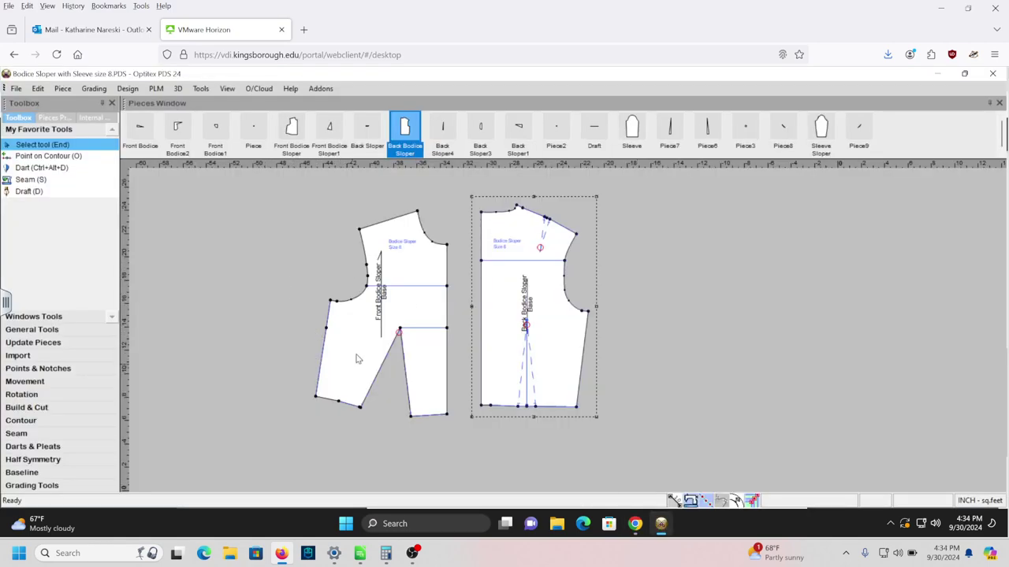
{"action": "left_click", "coordinate": [327, 334]}
{"action": "left_click", "coordinate": [331, 306]}
{"action": "left_click", "coordinate": [328, 331]}
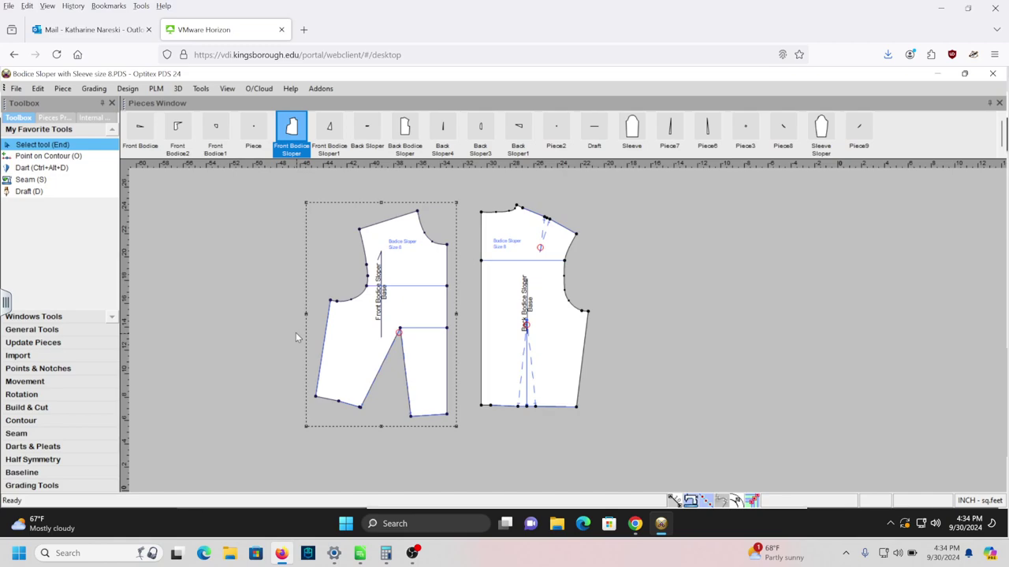
{"action": "key", "text": "o"}
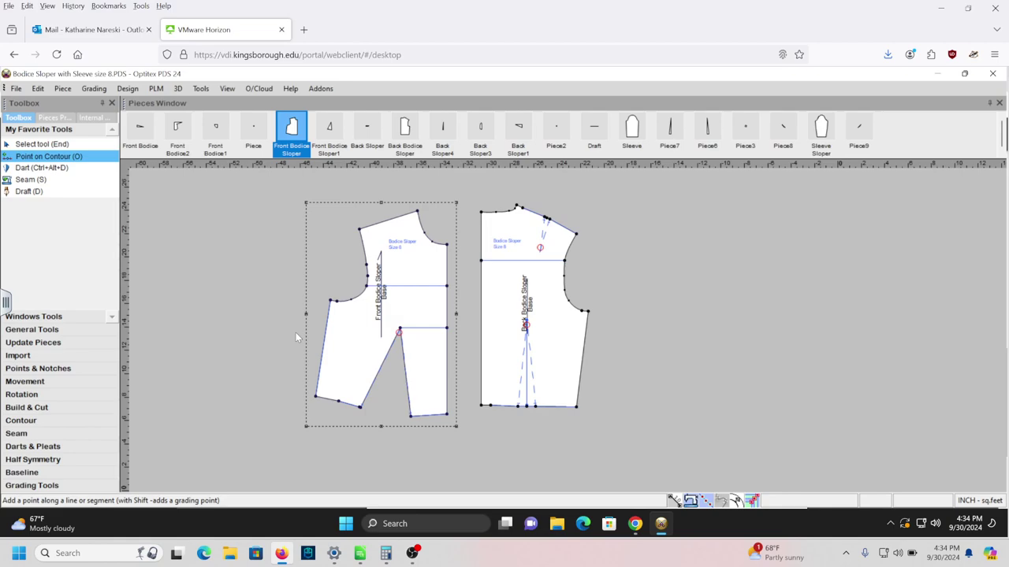
{"action": "left_click", "coordinate": [326, 331]}
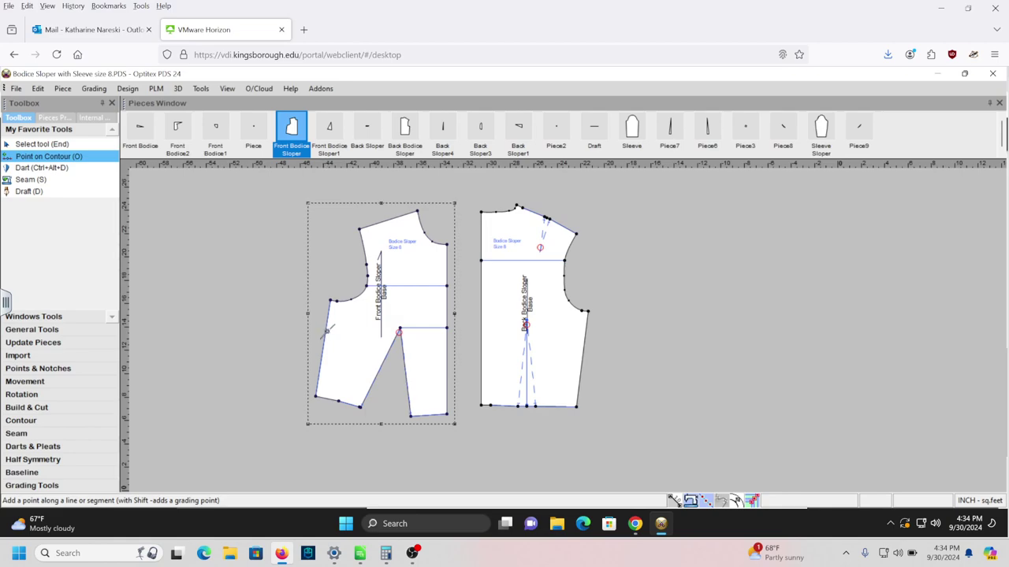
{"action": "left_click", "coordinate": [326, 331]}
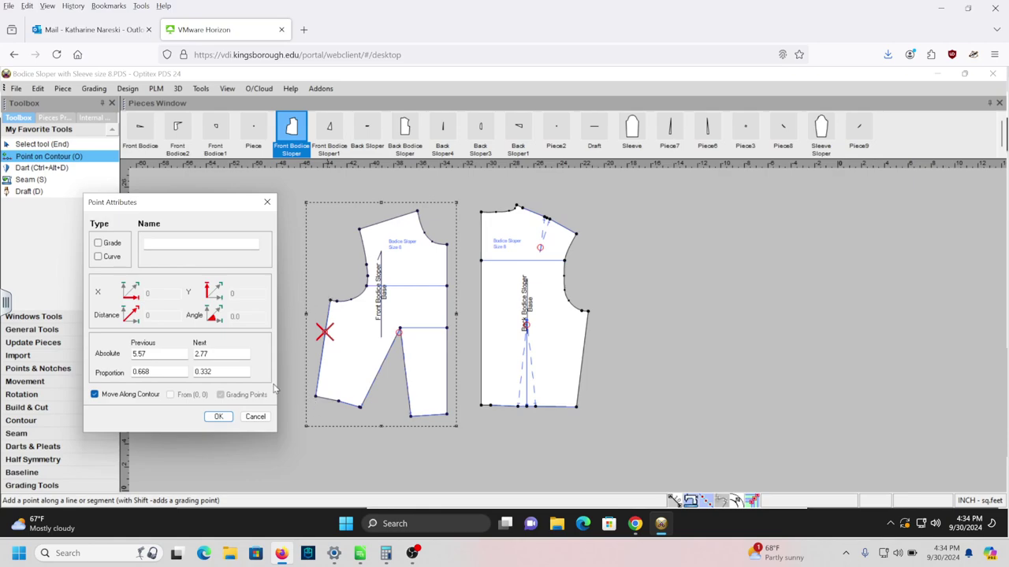
{"action": "left_click", "coordinate": [211, 352]}
{"action": "key", "text": "BackSpace"}
{"action": "key", "text": "BackSpace"}
{"action": "key", "text": "BackSpace"}
{"action": "key", "text": "BackSpace"}
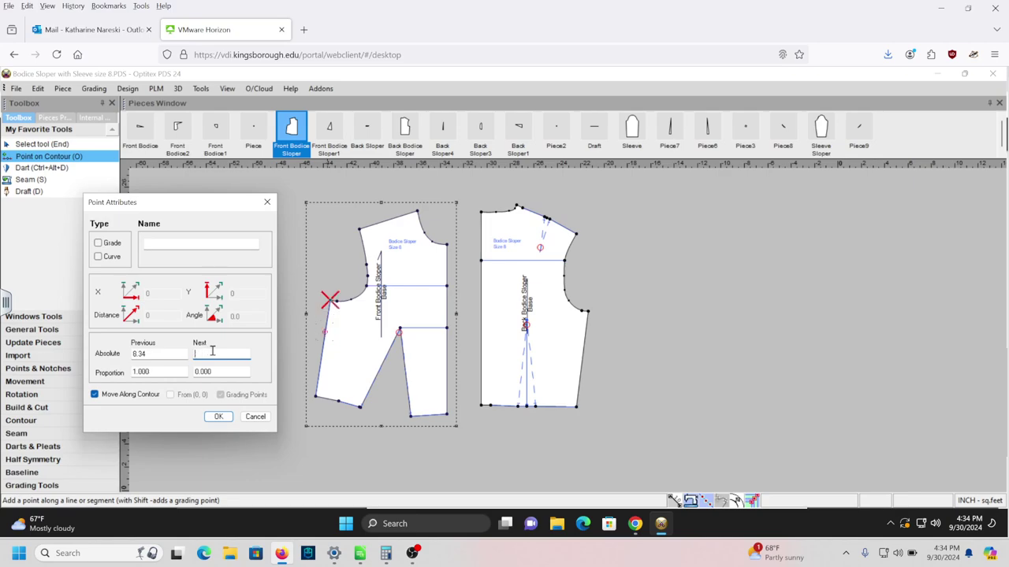
{"action": "type", "text": "4"}
{"action": "left_click", "coordinate": [98, 243]}
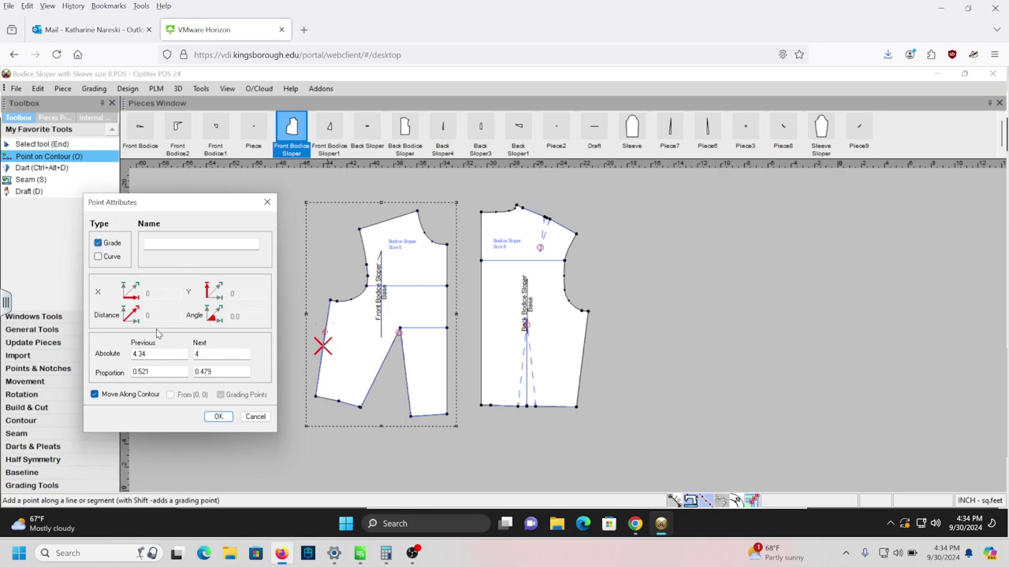
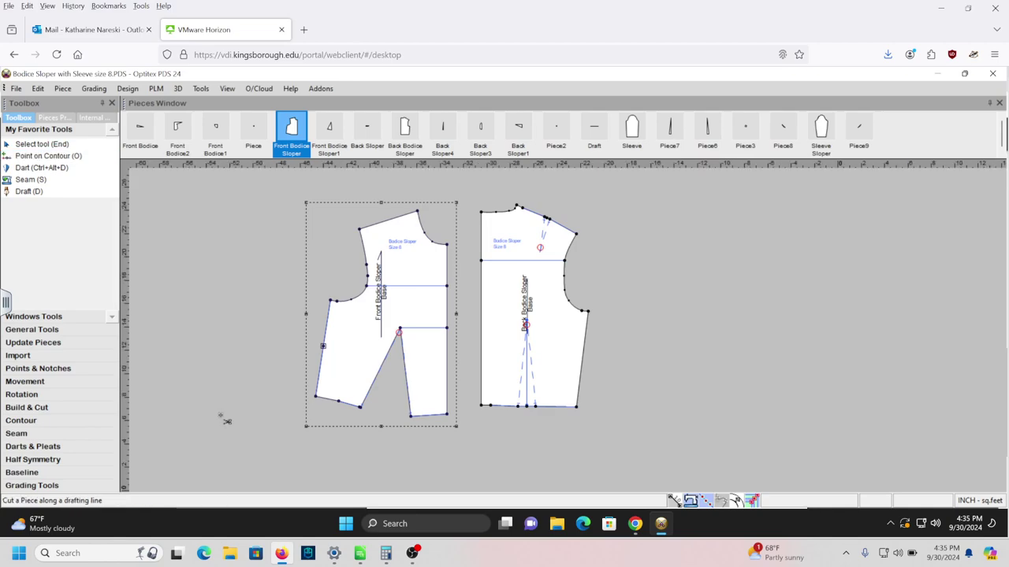
- Cut the front bodice from the new side seam point to the dart point, with seam width 0
{"action": "left_click", "coordinate": [323, 346]}
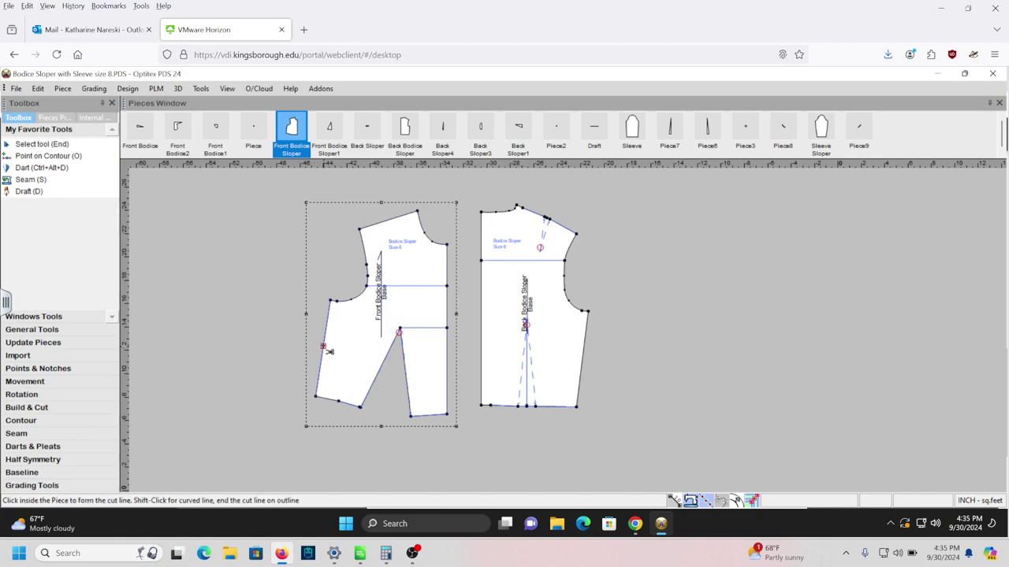
{"action": "left_click", "coordinate": [404, 332]}
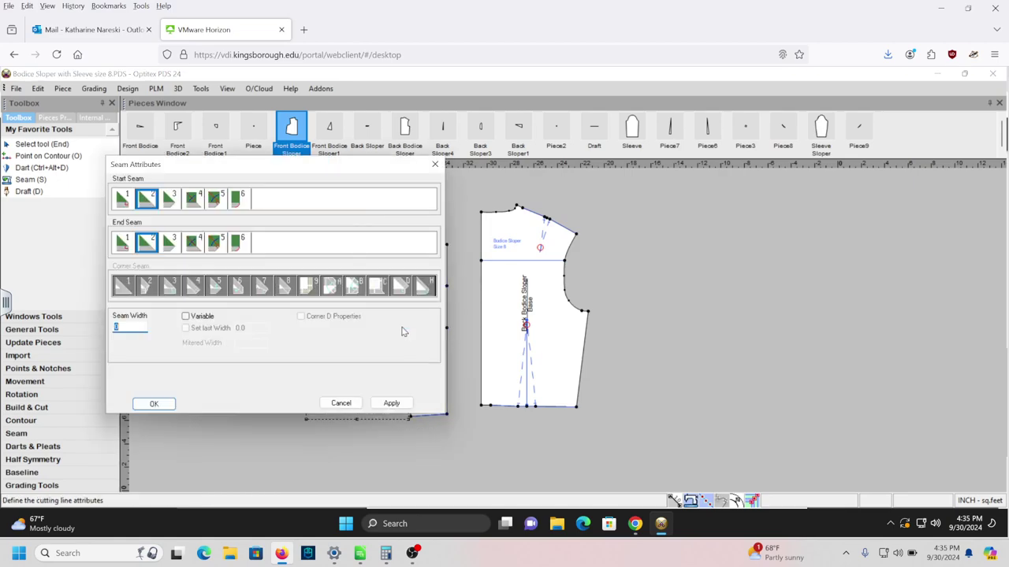
{"action": "left_click", "coordinate": [156, 404]}
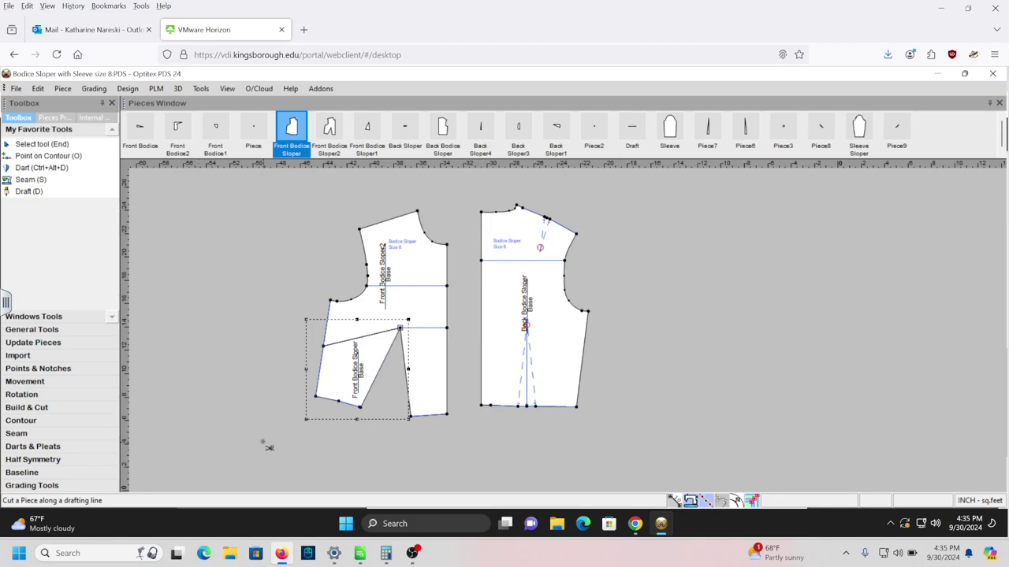
- Join the lower side section to the front bodice along the waist dart legs with Change Direction enabled, opening the side dart
{"action": "key", "text": "ctrl+m"}
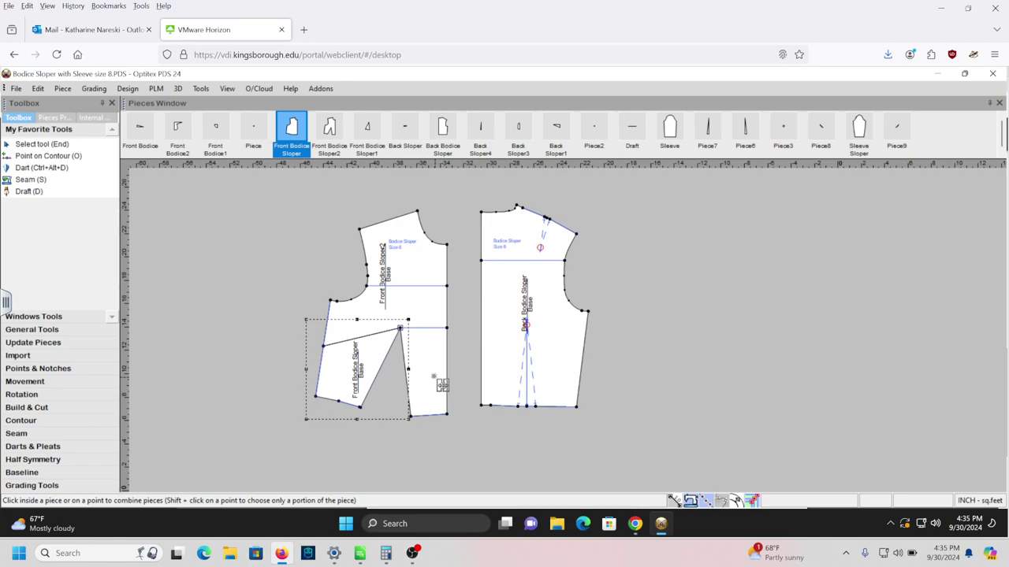
{"action": "key", "text": "F4"}
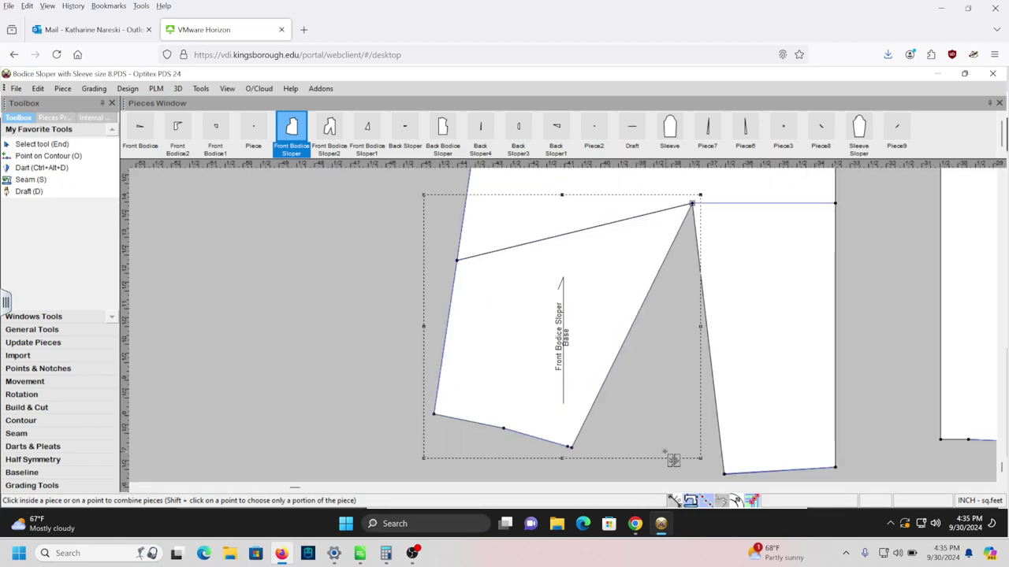
{"action": "left_click", "coordinate": [724, 475]}
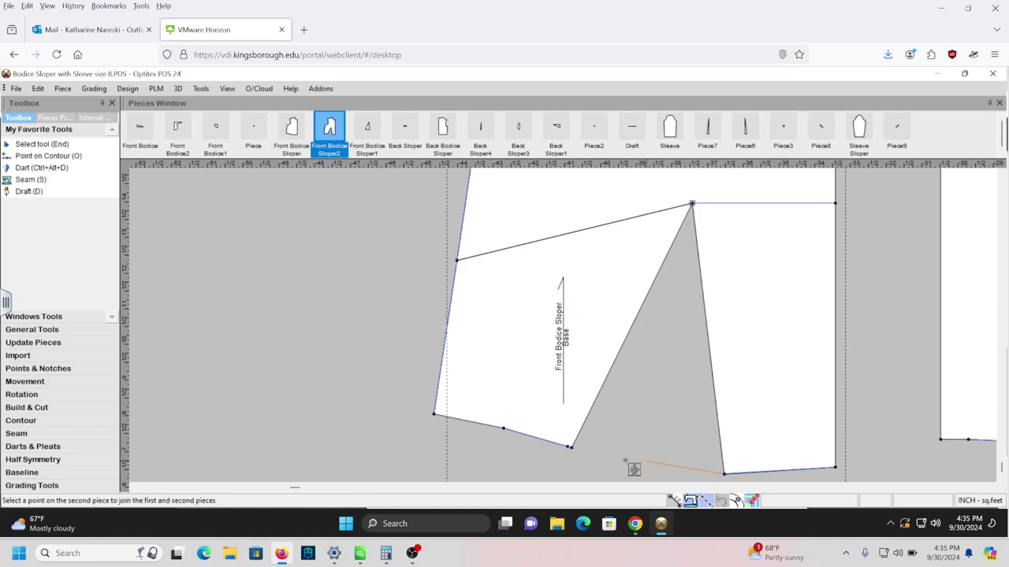
{"action": "left_click", "coordinate": [572, 448]}
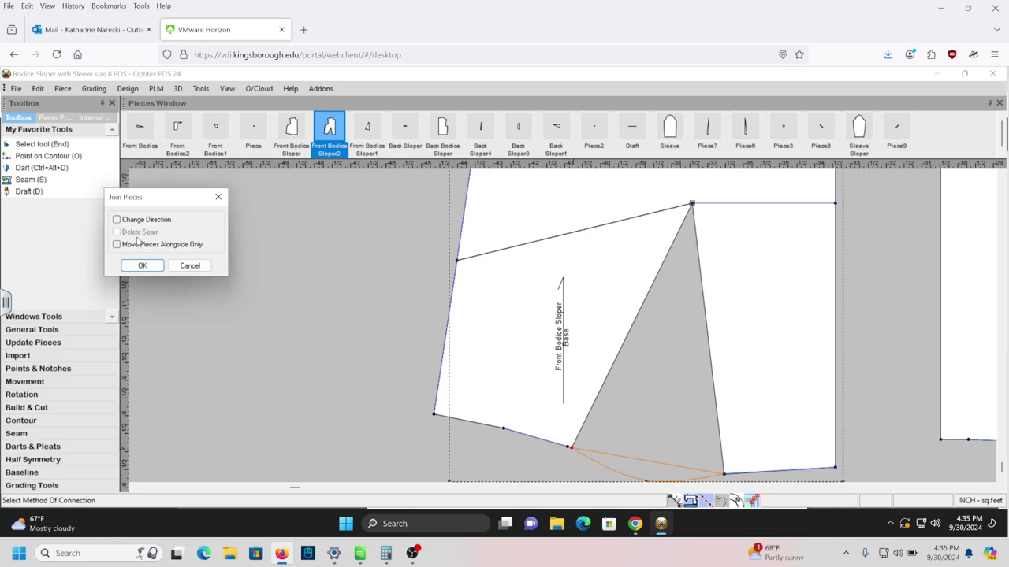
{"action": "left_click", "coordinate": [131, 224]}
{"action": "left_click", "coordinate": [136, 267]}
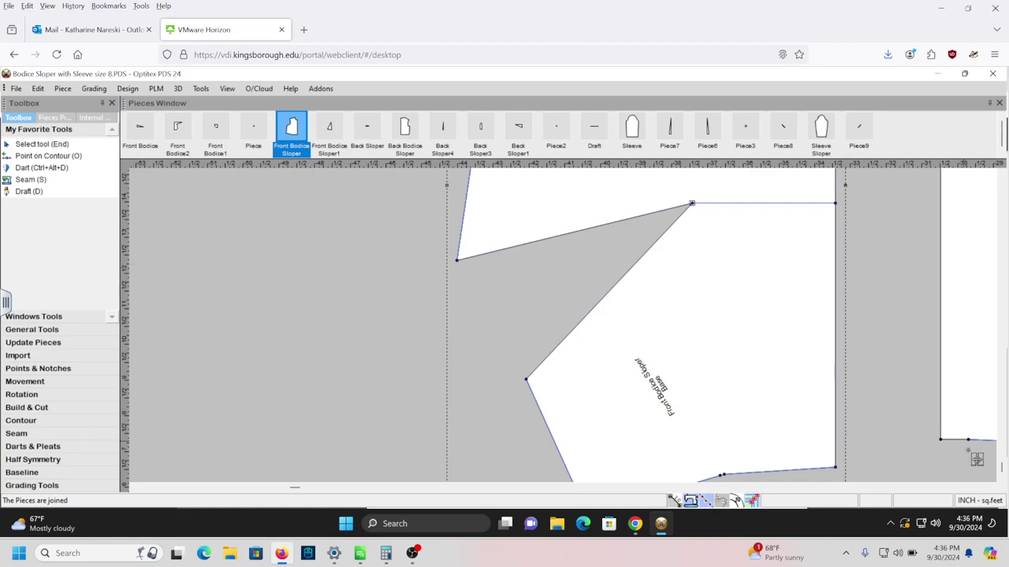
- Move the front bodice farther away from the back bodice in the working area
{"action": "left_click", "coordinate": [1001, 481]}
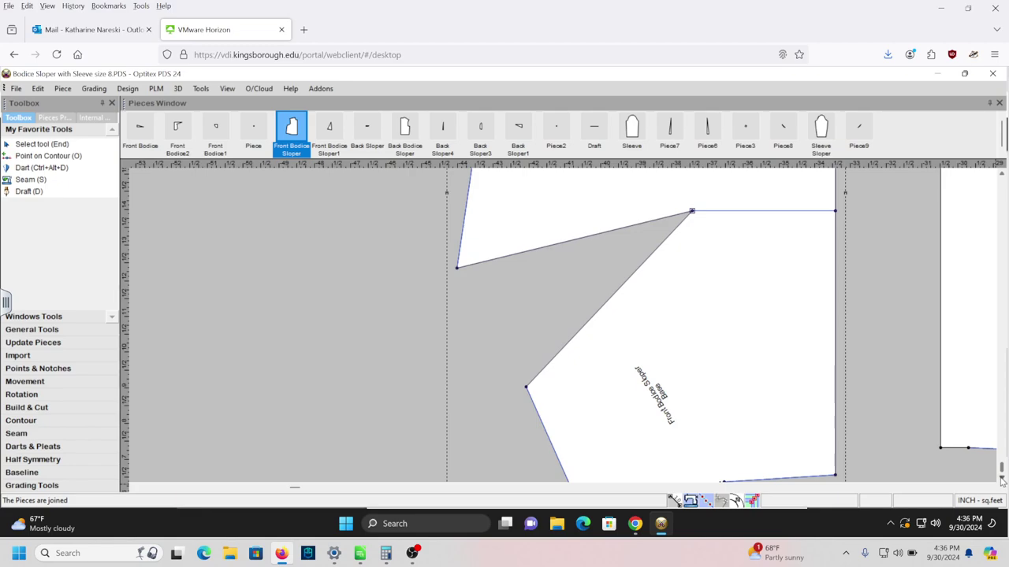
{"action": "key", "text": "End"}
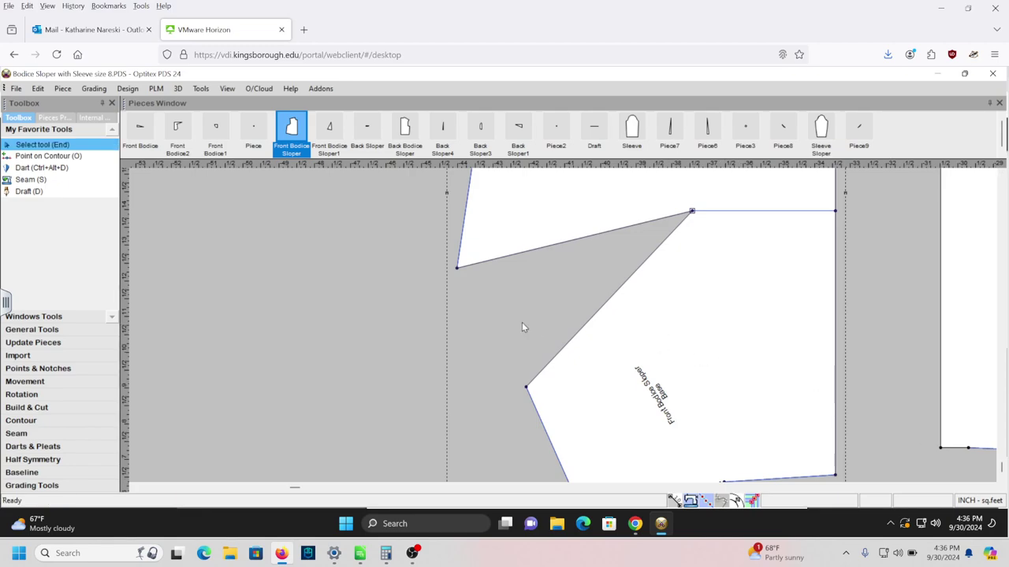
{"action": "left_click_drag", "start_coordinate": [693, 351], "coordinate": [590, 304]}
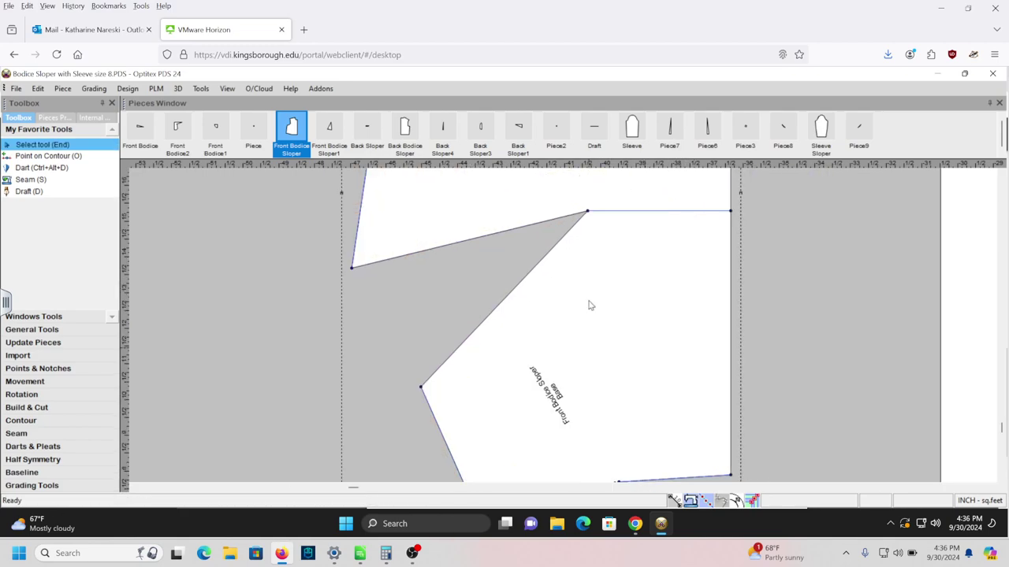
{"action": "left_click", "coordinate": [646, 256]}
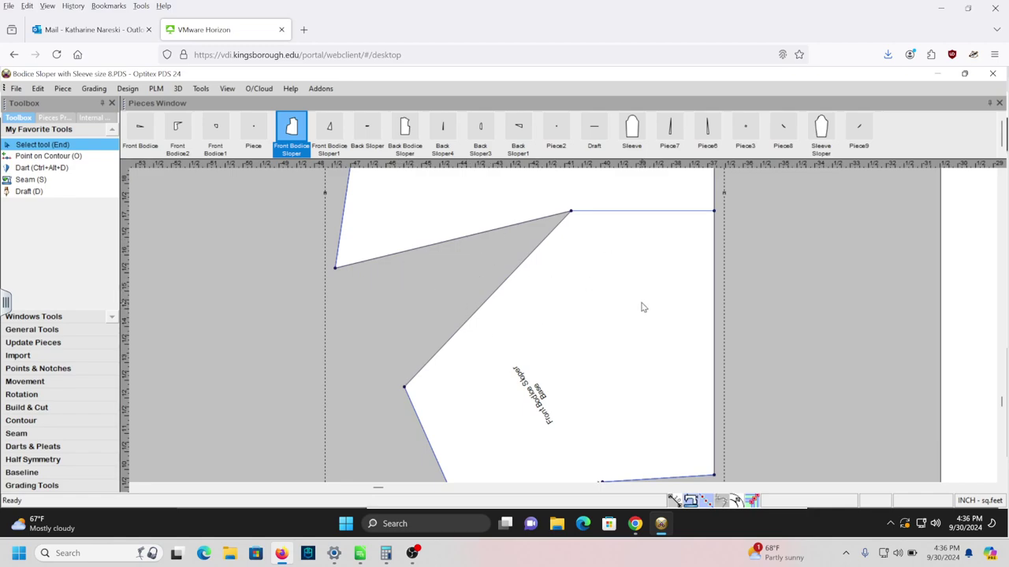
{"action": "scroll", "coordinate": [643, 308], "scroll_direction": "down", "scroll_amount": 2}
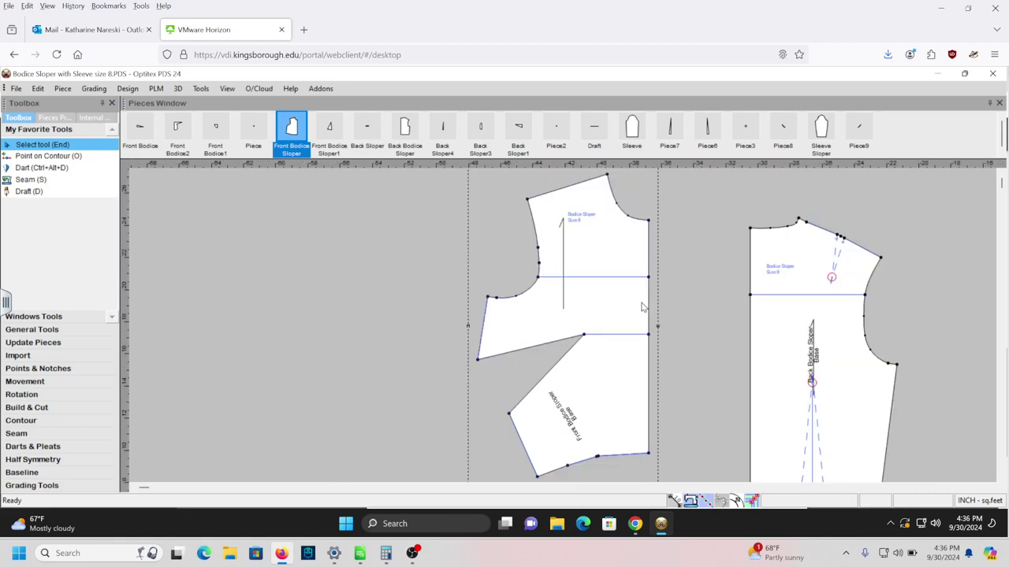
- Make the front waistline point at the closed dart a Curve point and delete the leftover internal contour along the waist
{"action": "left_click", "coordinate": [597, 458]}
{"action": "left_click", "coordinate": [52, 116]}
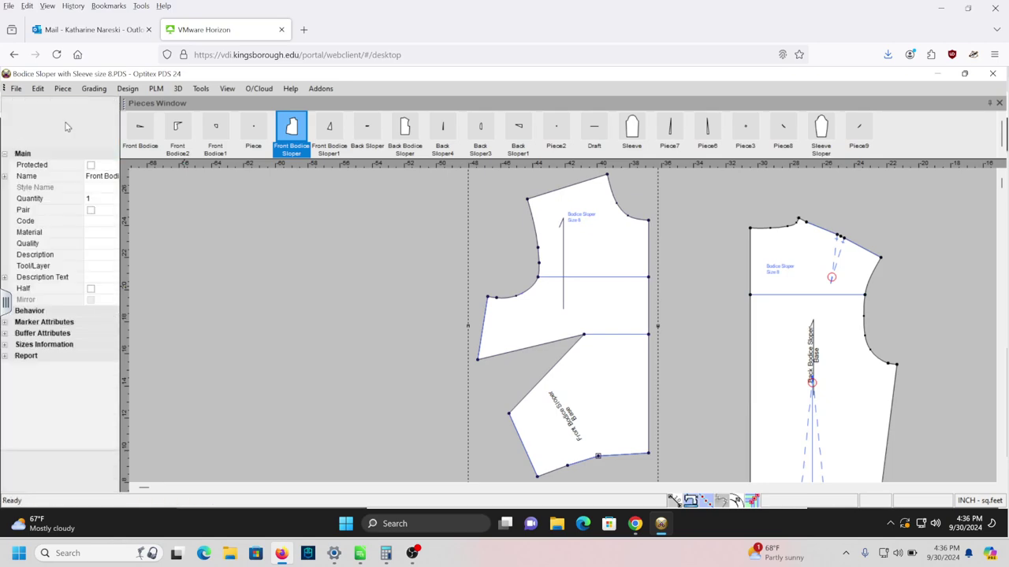
{"action": "left_click", "coordinate": [96, 117]}
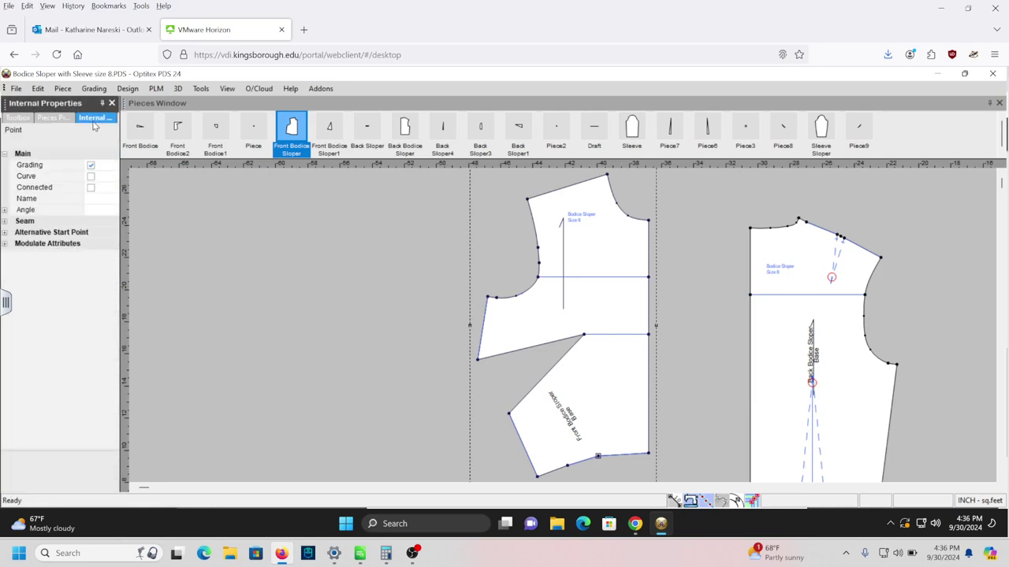
{"action": "left_click", "coordinate": [92, 178]}
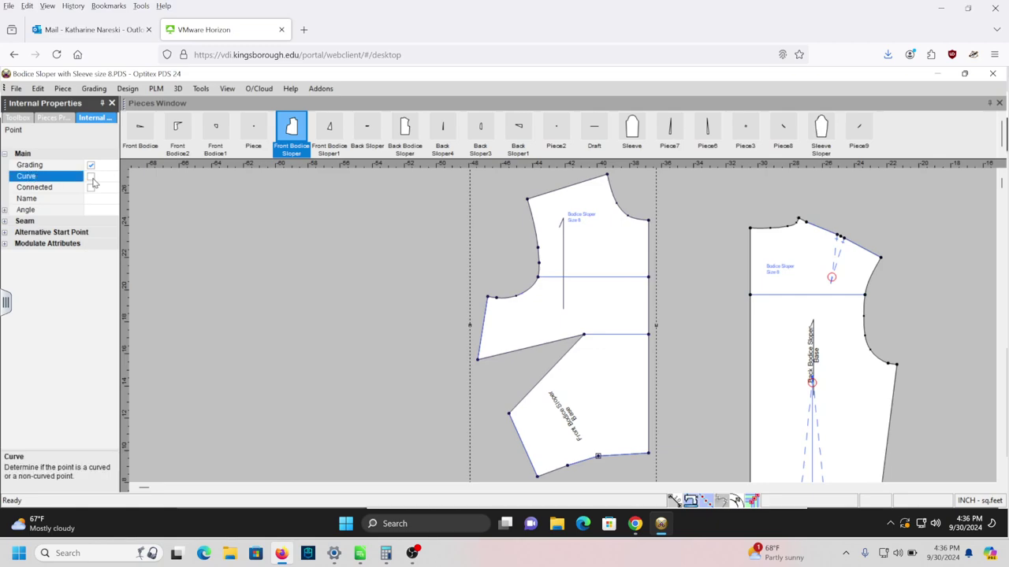
{"action": "left_click", "coordinate": [90, 178]}
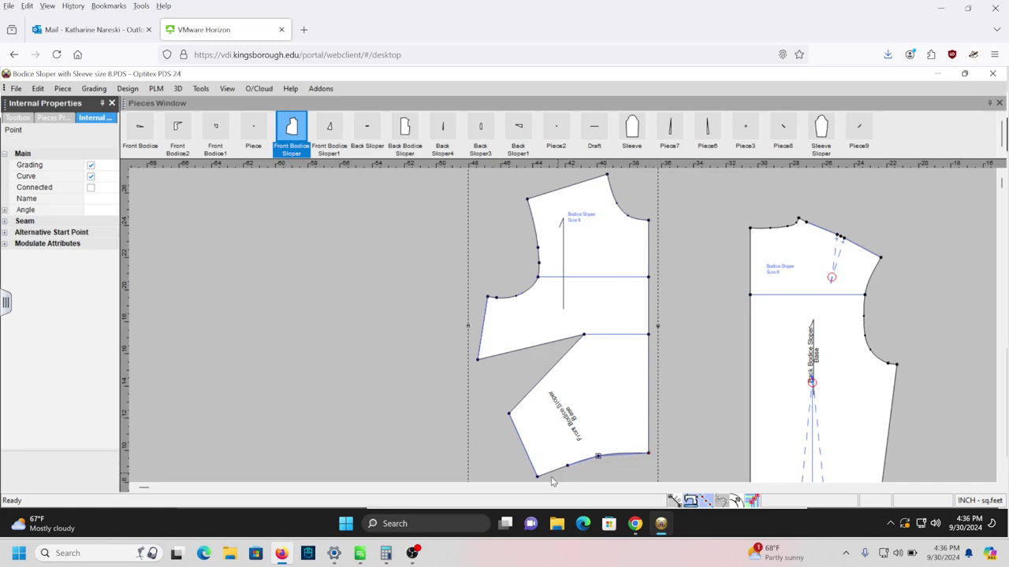
{"action": "left_click", "coordinate": [622, 459]}
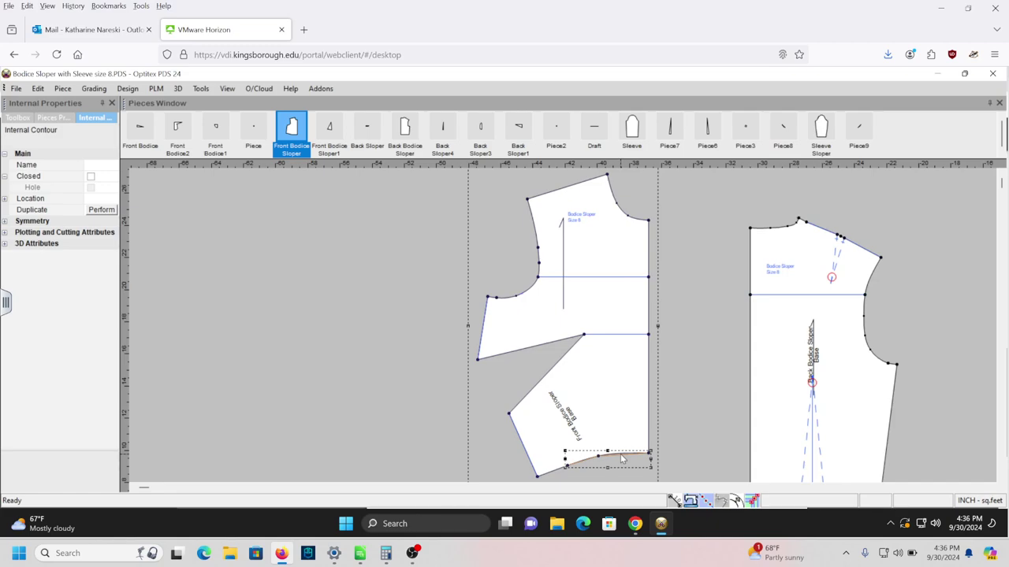
{"action": "key", "text": "Delete"}
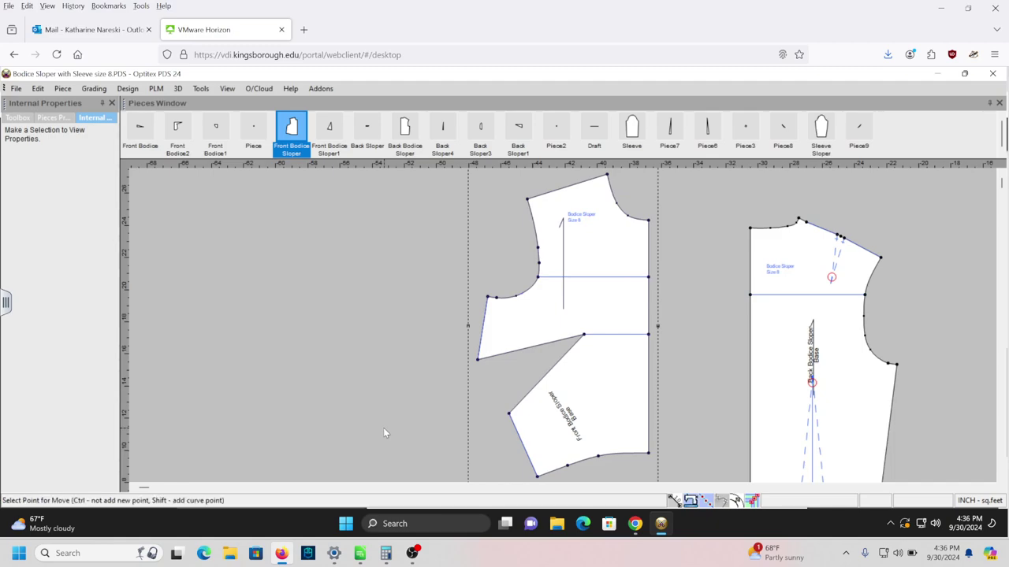
- Move the side dart's point 1 inch back into the dart opening, with offsets of -0.87 and -0.49 from the last point
{"action": "left_click", "coordinate": [584, 335]}
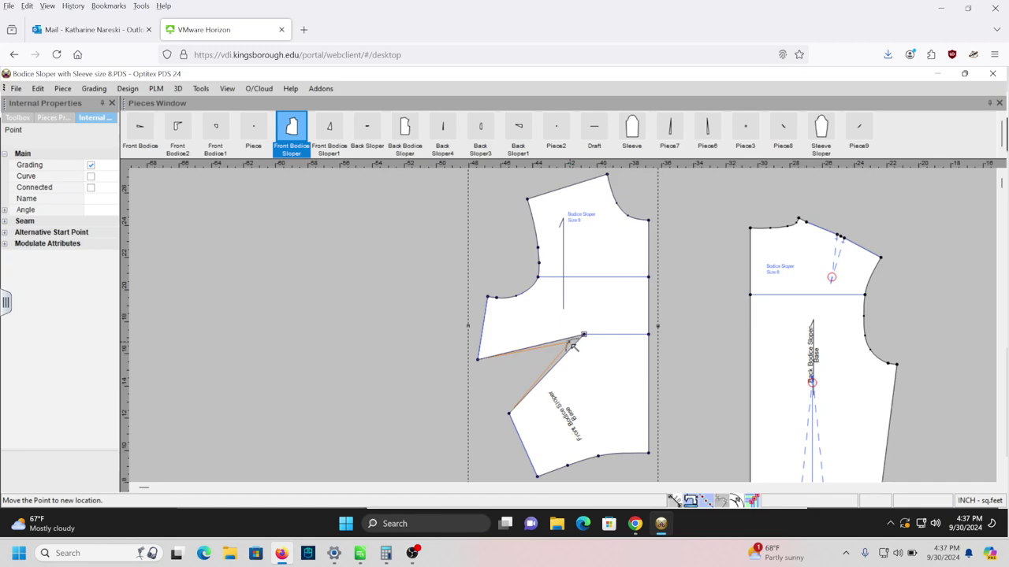
{"action": "left_click", "coordinate": [573, 346]}
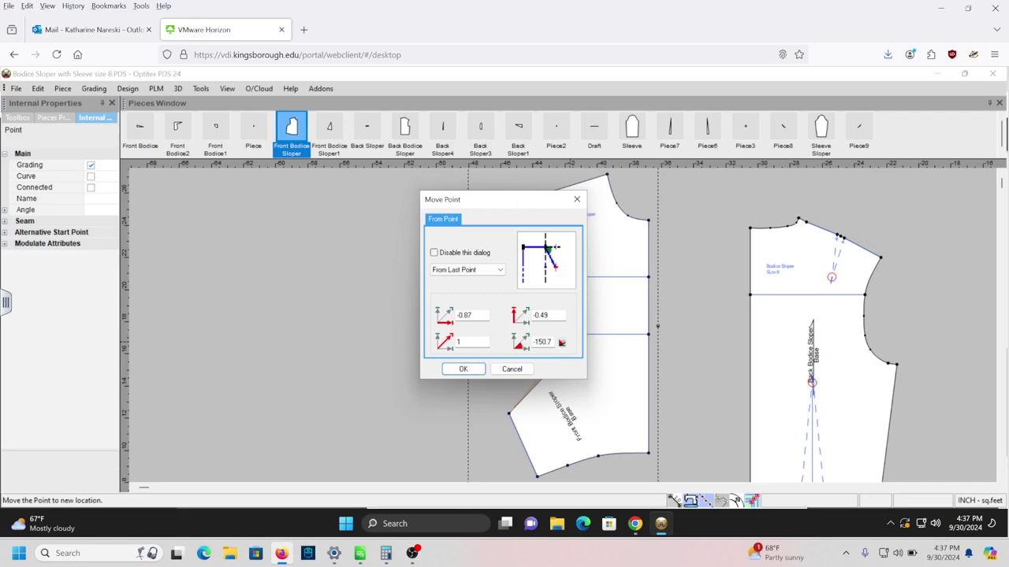
{"action": "left_click_drag", "start_coordinate": [501, 202], "coordinate": [406, 206]}
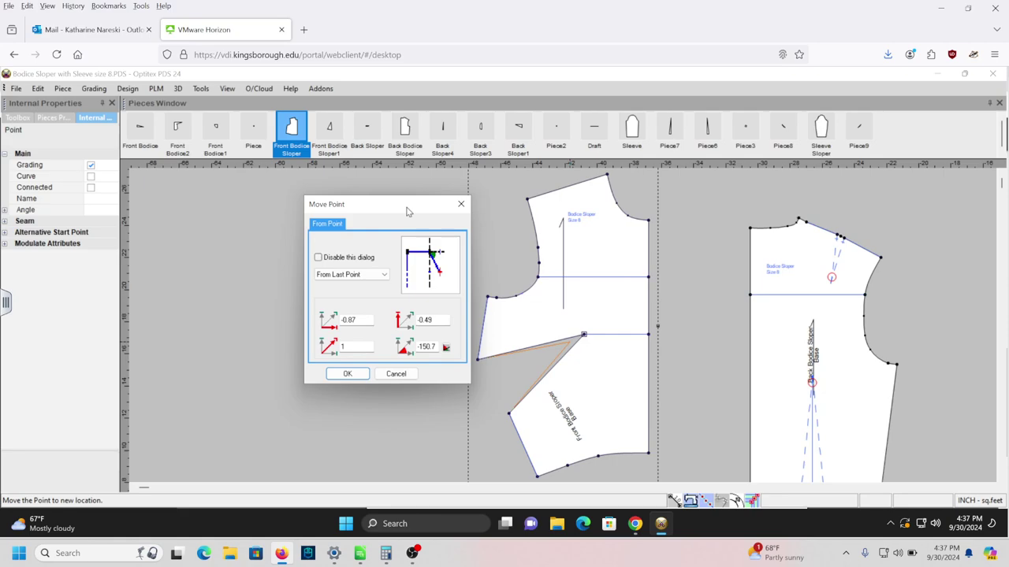
{"action": "left_click", "coordinate": [347, 375]}
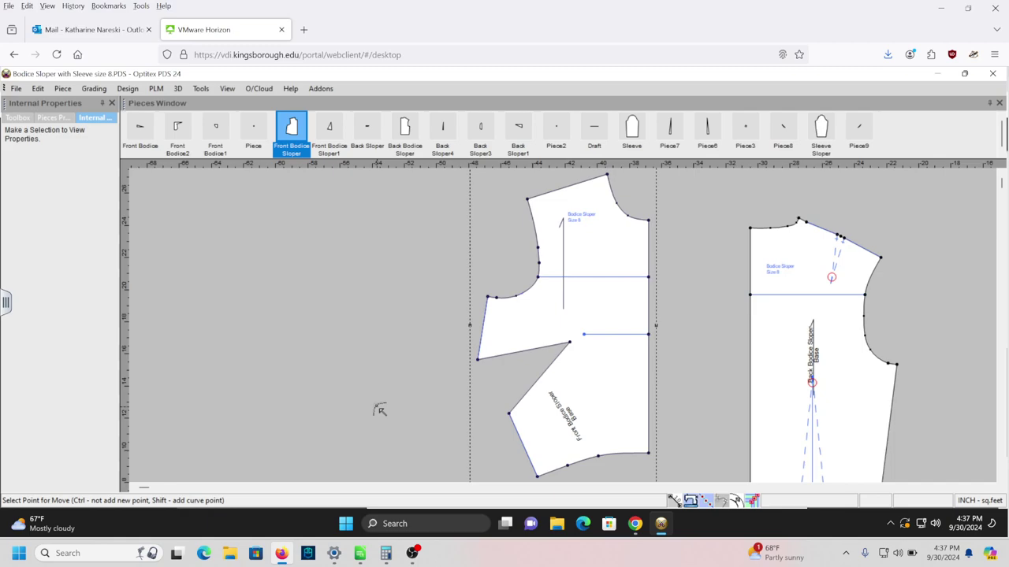
- Check the assignment sheet and draft a horizontal internal line from the centre front neck point 1.5 inches into the front bodice
{"action": "mouse_move", "coordinate": [359, 553]}
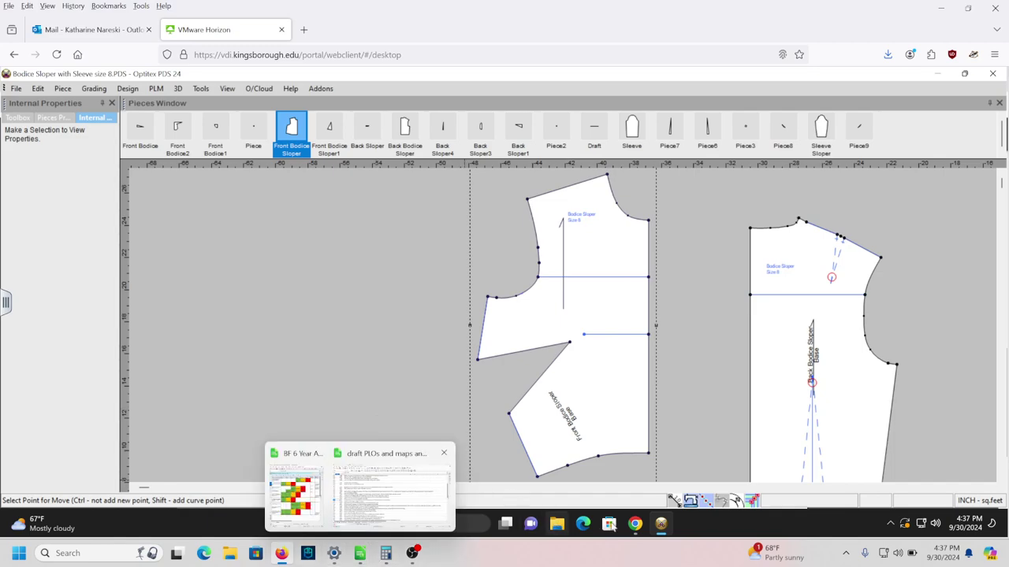
{"action": "left_click", "coordinate": [635, 524]}
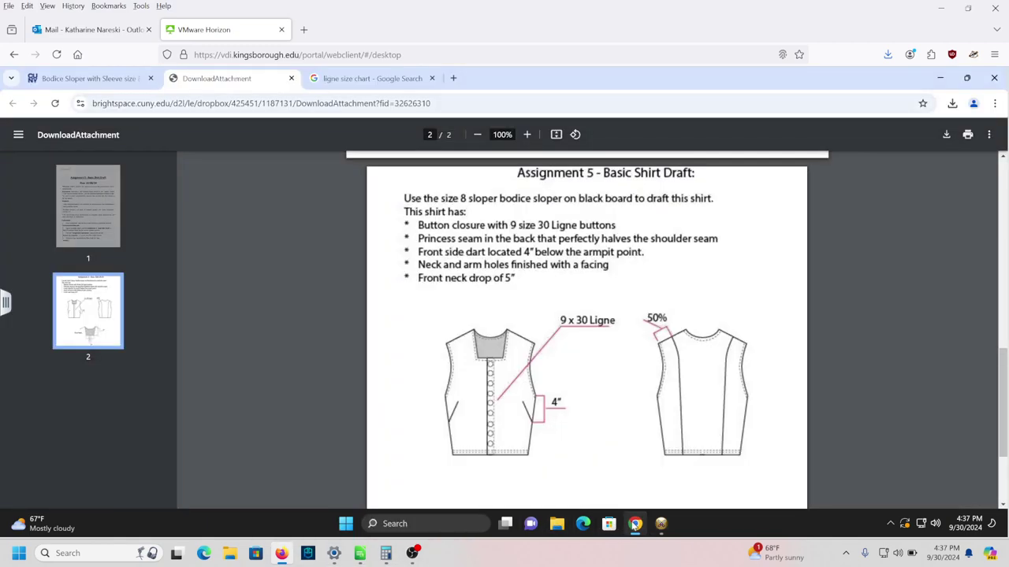
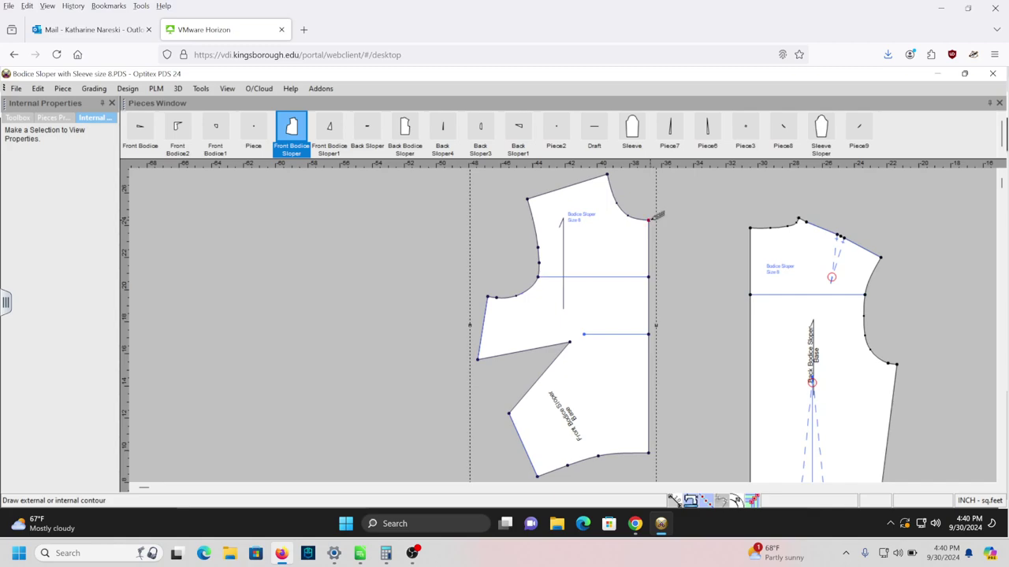
{"action": "left_click", "coordinate": [649, 220]}
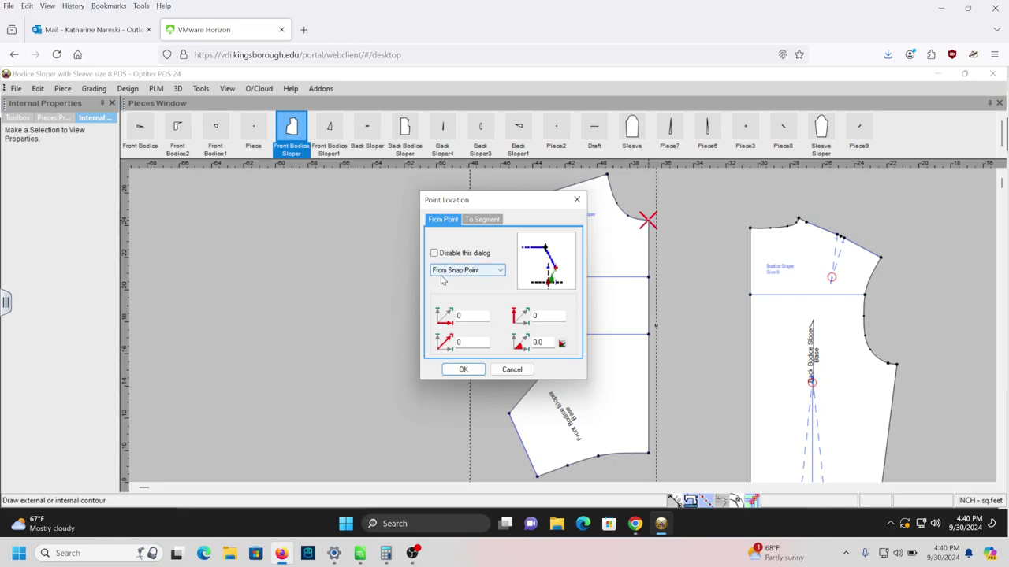
{"action": "left_click", "coordinate": [473, 369]}
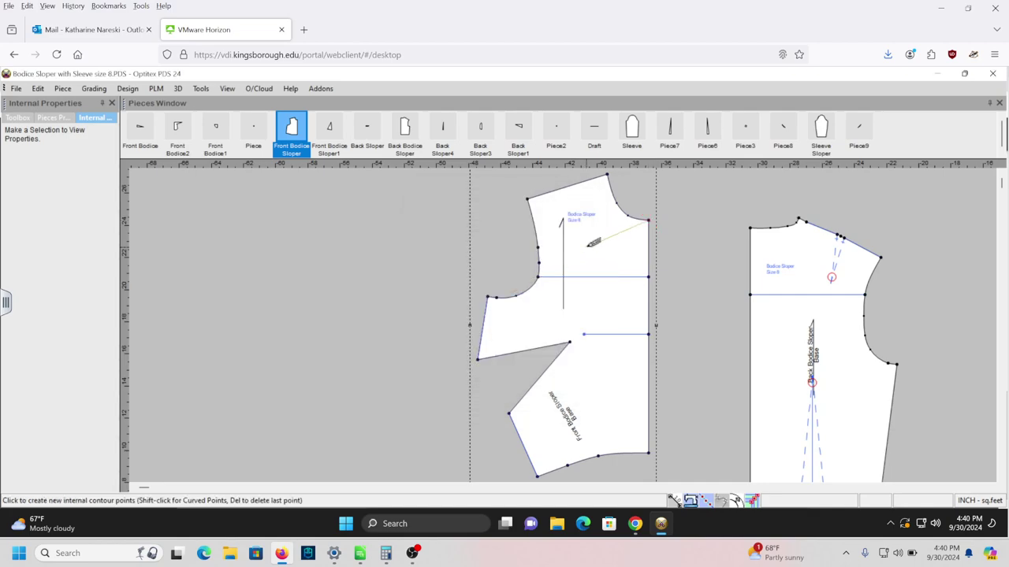
{"action": "left_click", "coordinate": [619, 218]}
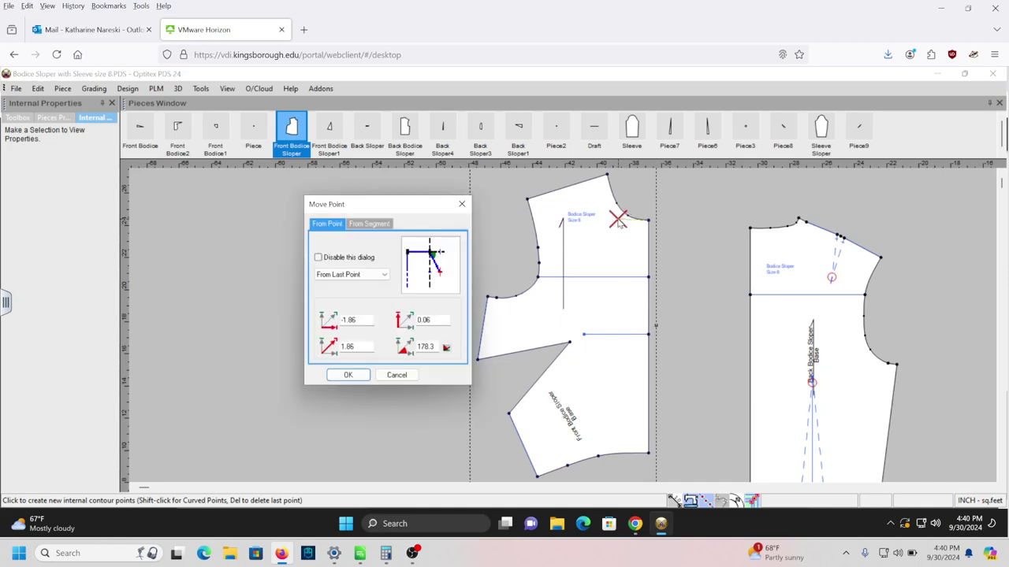
{"action": "left_click", "coordinate": [357, 319]}
{"action": "key", "text": "BackSpace"}
{"action": "key", "text": "BackSpace"}
{"action": "key", "text": "BackSpace"}
{"action": "type", "text": ".5"}
{"action": "key", "text": "Tab"}
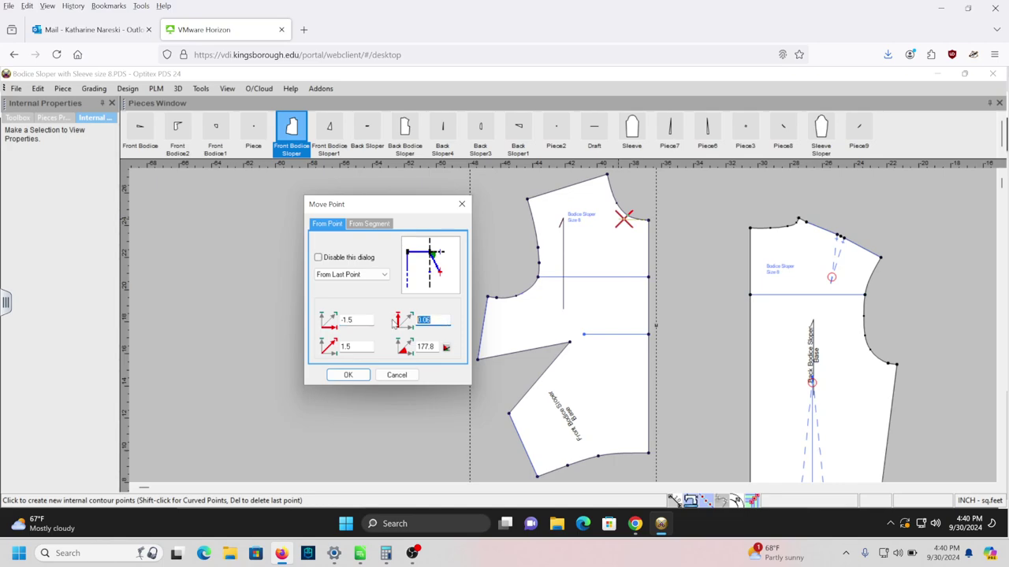
{"action": "type", "text": "0"}
{"action": "left_click", "coordinate": [347, 375]}
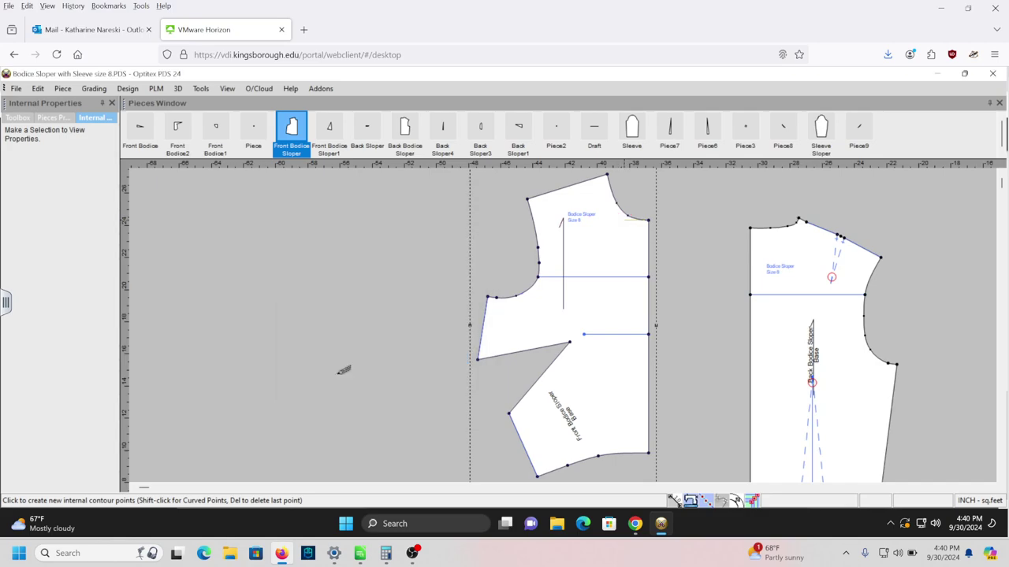
{"action": "right_click", "coordinate": [410, 266]}
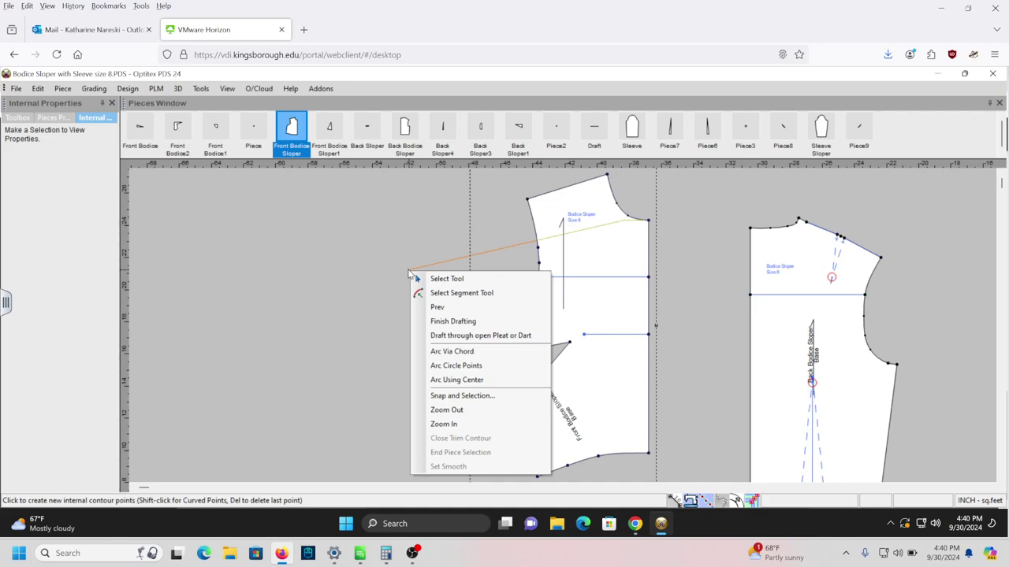
{"action": "left_click", "coordinate": [443, 321]}
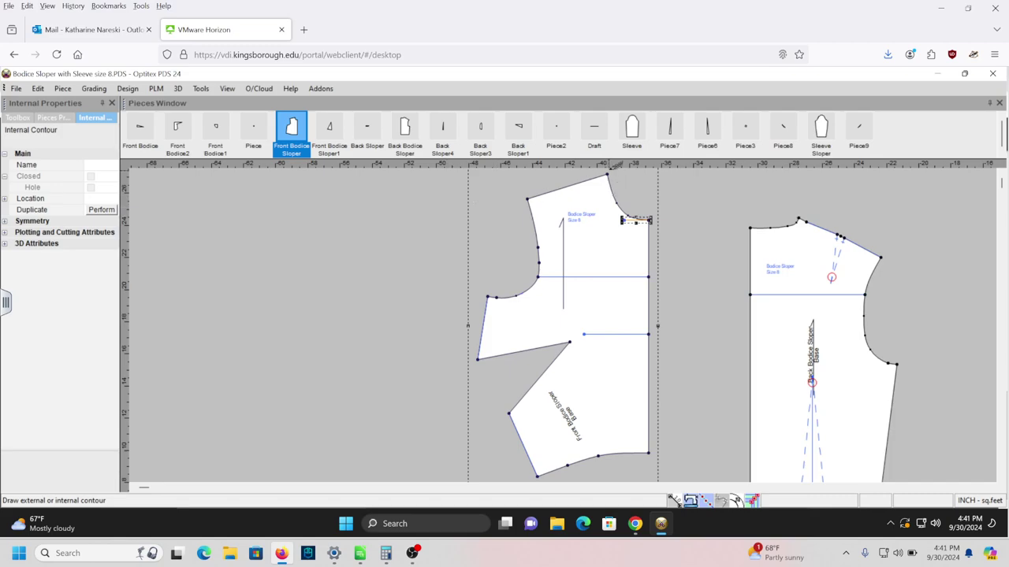
- Draft an internal line from the shoulder neck point, ending 1.06 inches toward centre front and 5 inches down from the last point
{"action": "left_click", "coordinate": [607, 173]}
{"action": "left_click", "coordinate": [607, 173]}
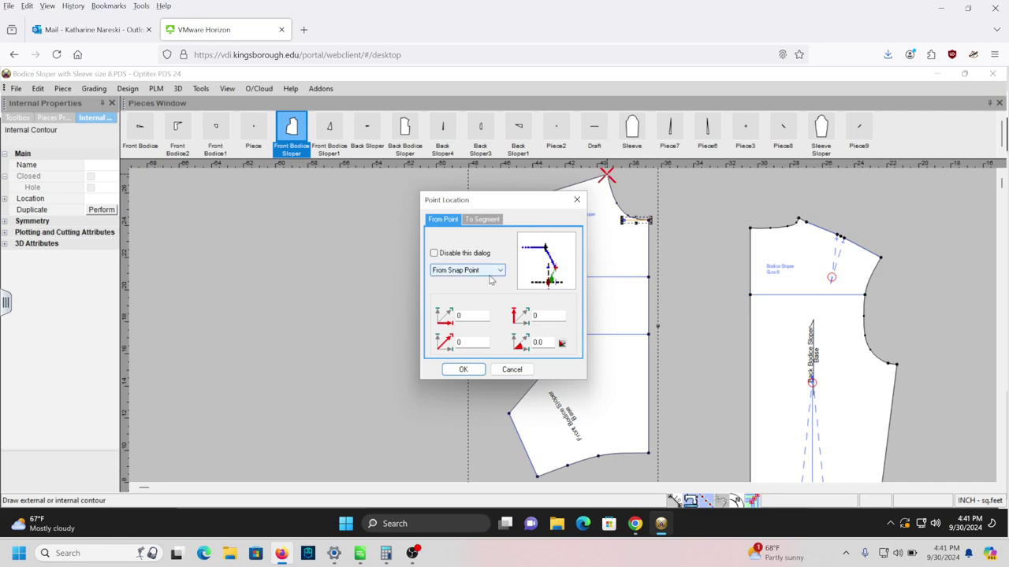
{"action": "left_click", "coordinate": [463, 370]}
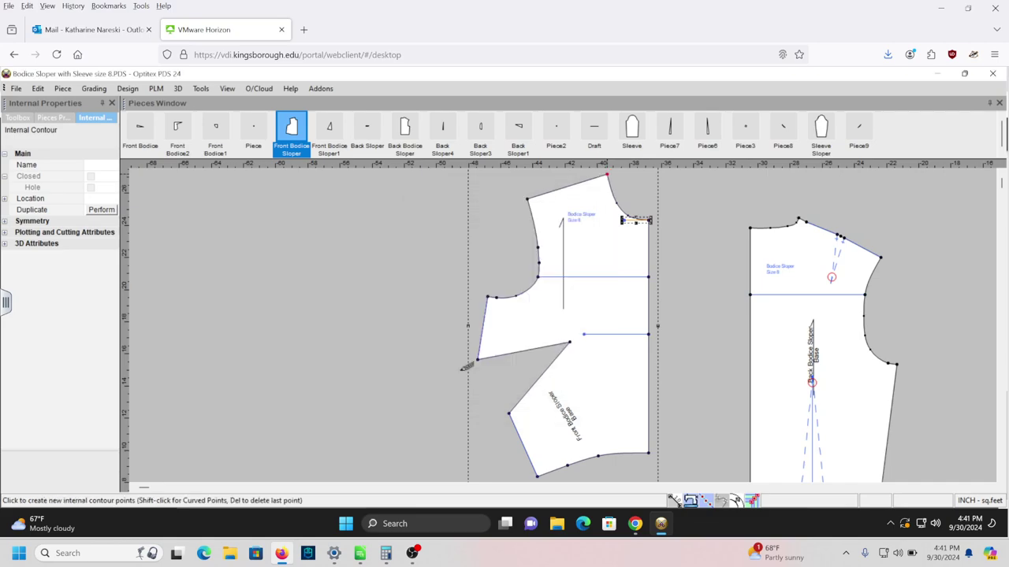
{"action": "left_click", "coordinate": [624, 219]}
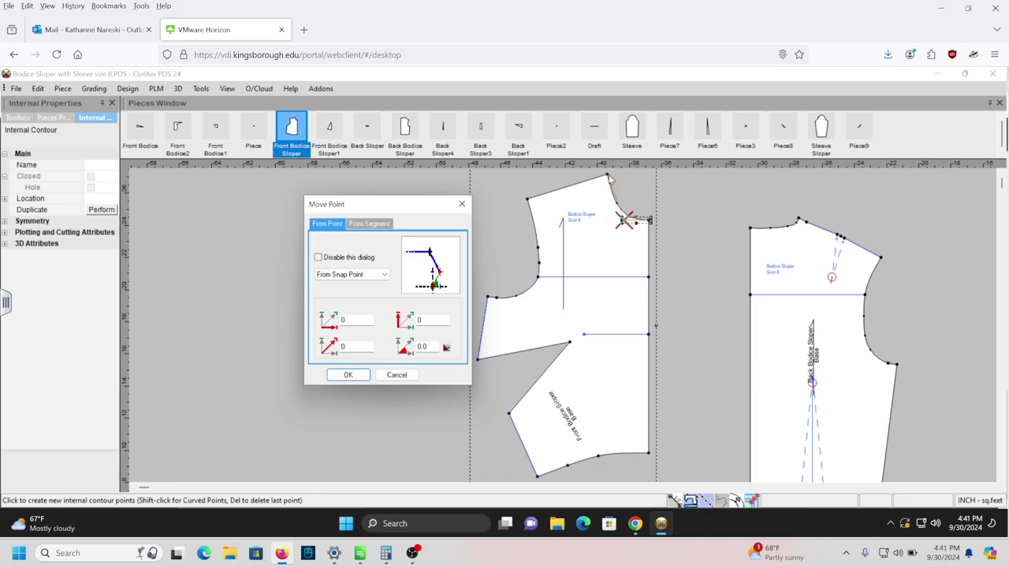
{"action": "left_click", "coordinate": [385, 278]}
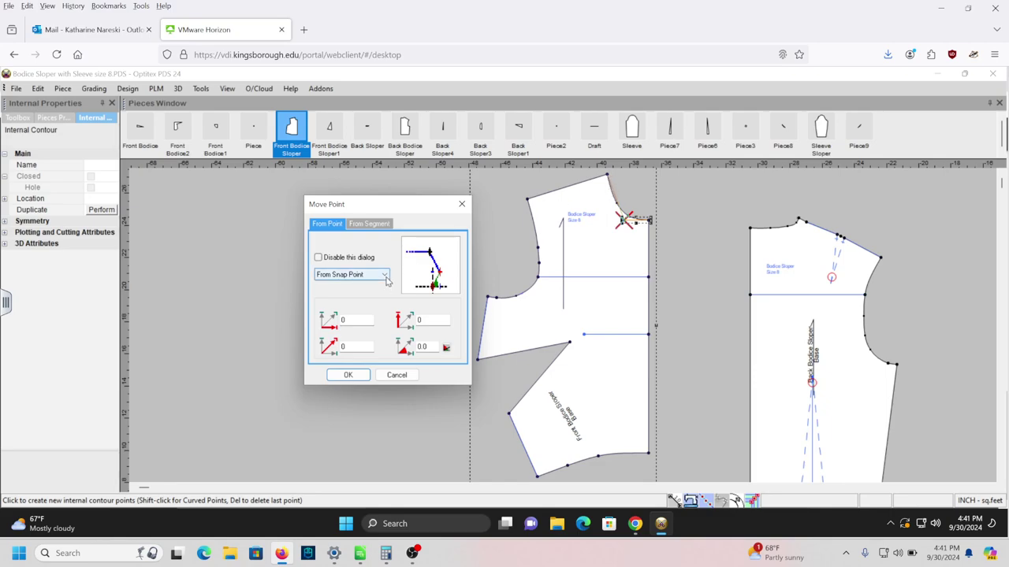
{"action": "left_click", "coordinate": [359, 294]}
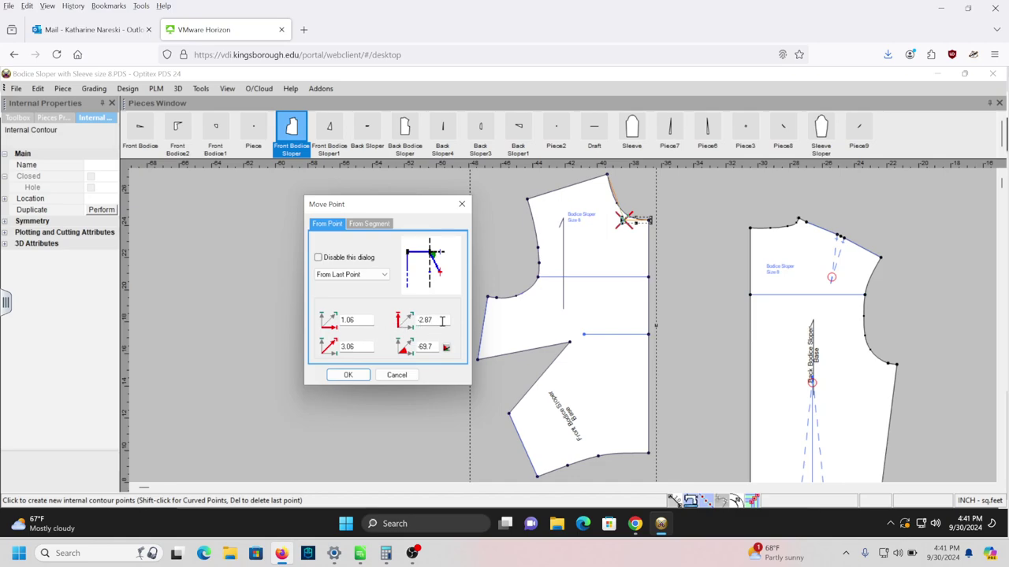
{"action": "left_click_drag", "start_coordinate": [442, 321], "coordinate": [401, 318]}
{"action": "key", "text": "BackSpace"}
{"action": "type", "text": "5"}
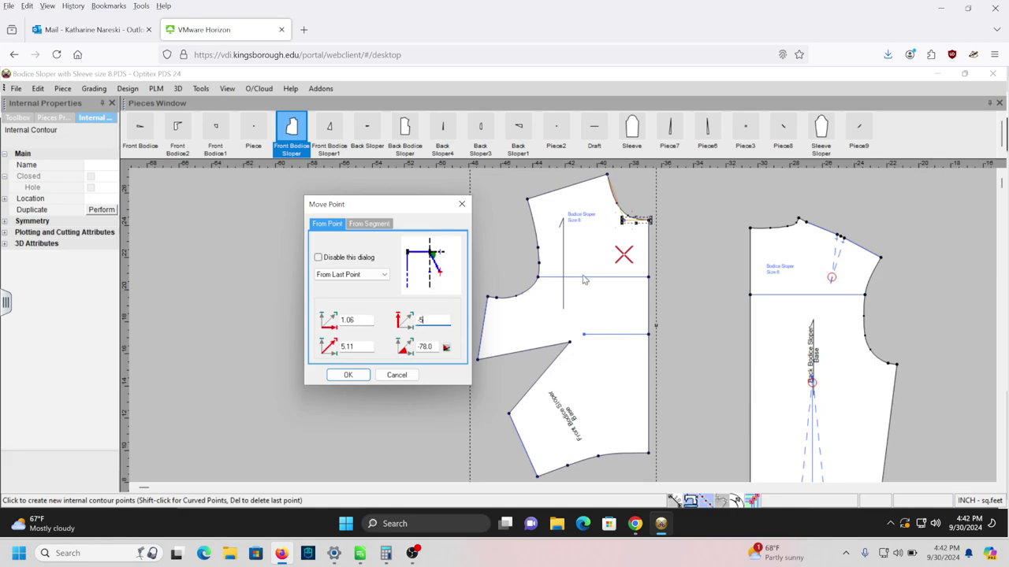
{"action": "left_click", "coordinate": [348, 375]}
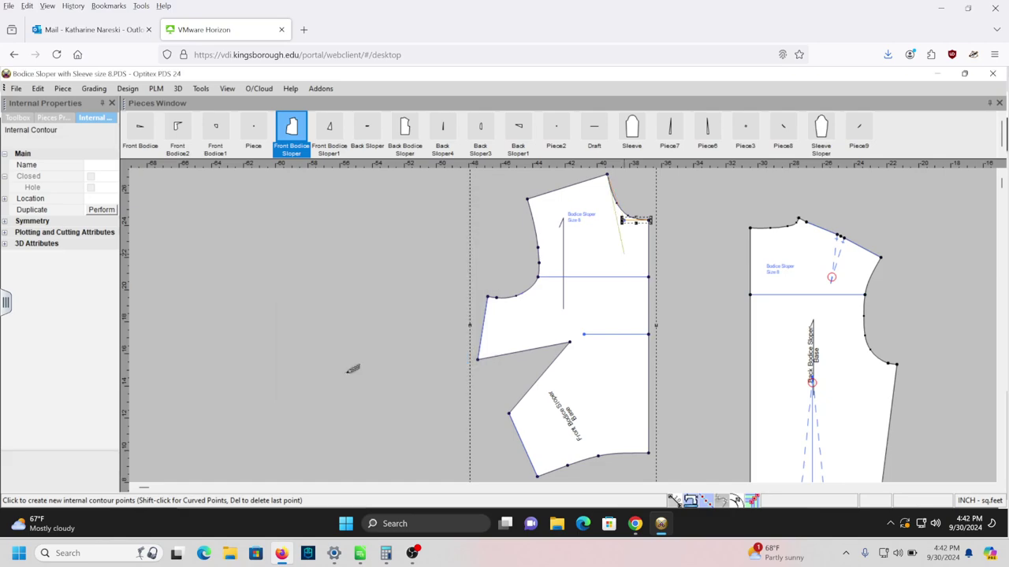
{"action": "right_click", "coordinate": [345, 252]}
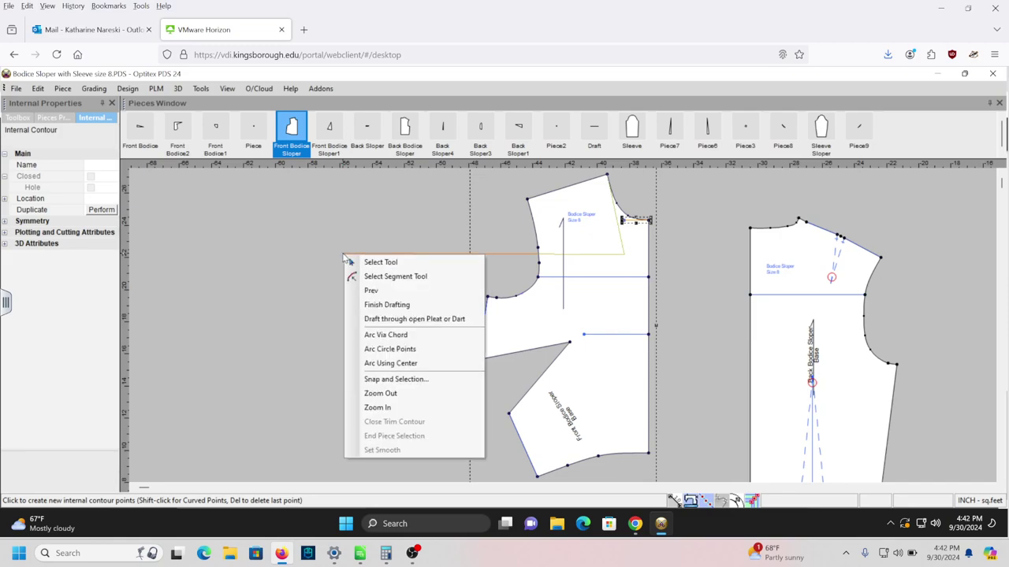
{"action": "left_click", "coordinate": [384, 297]}
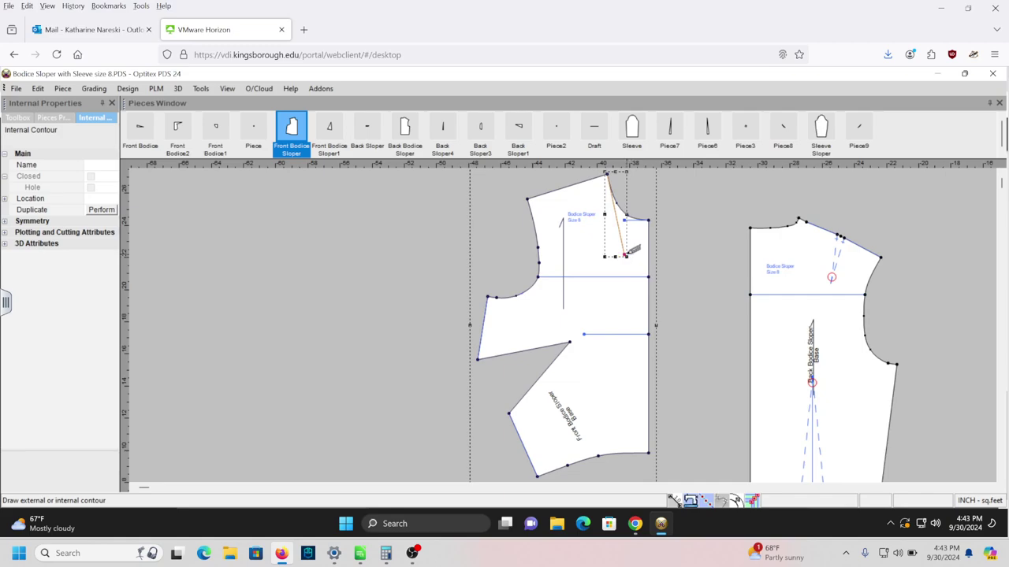
- Draft an internal line from the lower end of the neckline line to centre front, 1.5 inches across with 0 vertical offset from the last point
{"action": "left_click", "coordinate": [626, 254]}
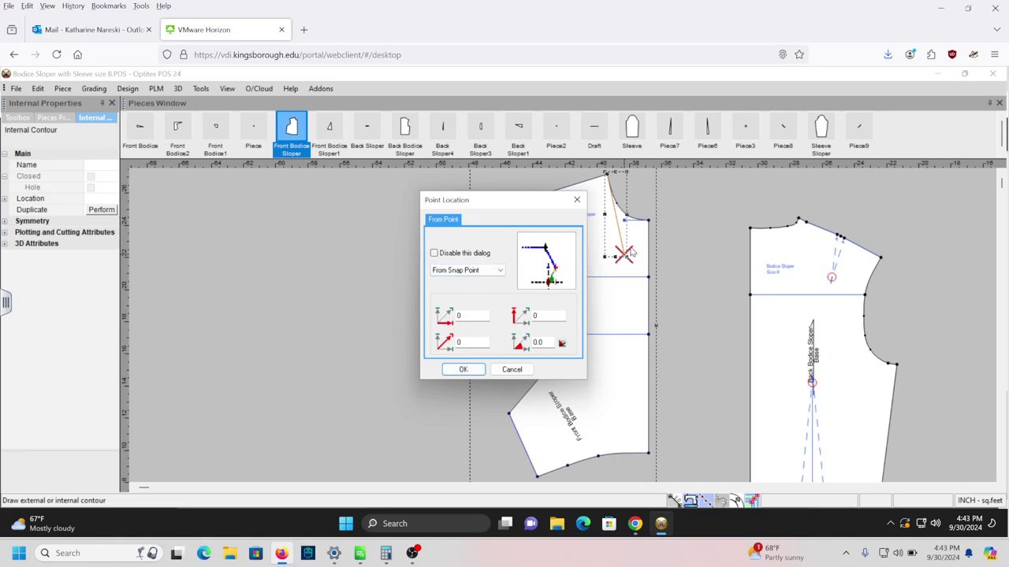
{"action": "left_click", "coordinate": [463, 370]}
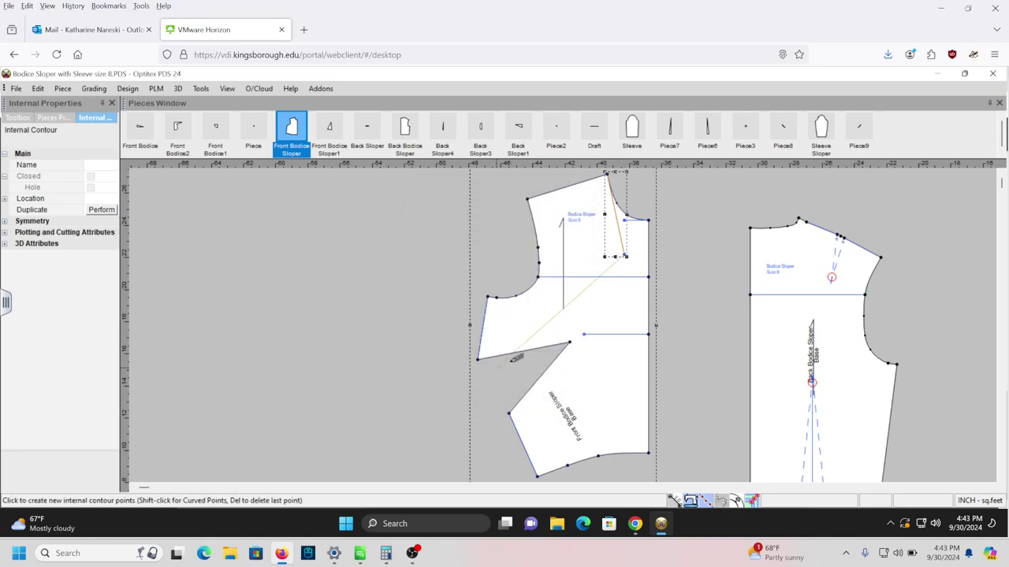
{"action": "left_click", "coordinate": [651, 253]}
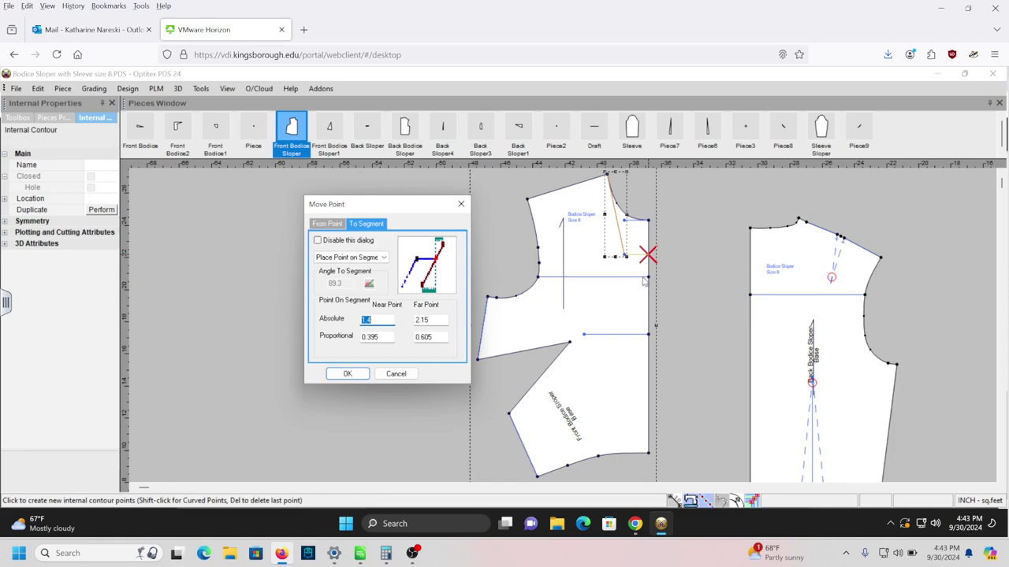
{"action": "left_click", "coordinate": [332, 226]}
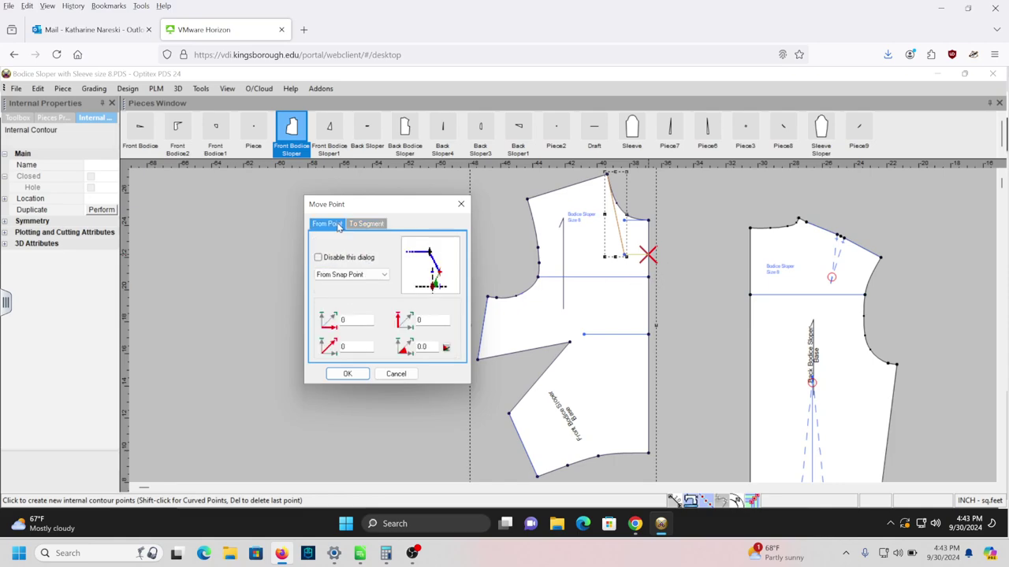
{"action": "left_click", "coordinate": [379, 275]}
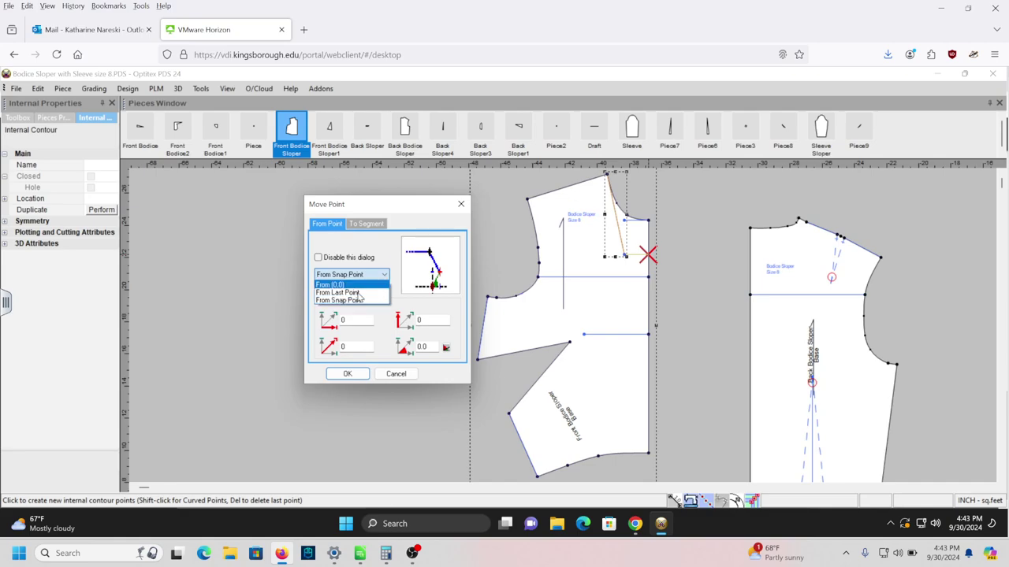
{"action": "left_click", "coordinate": [355, 294]}
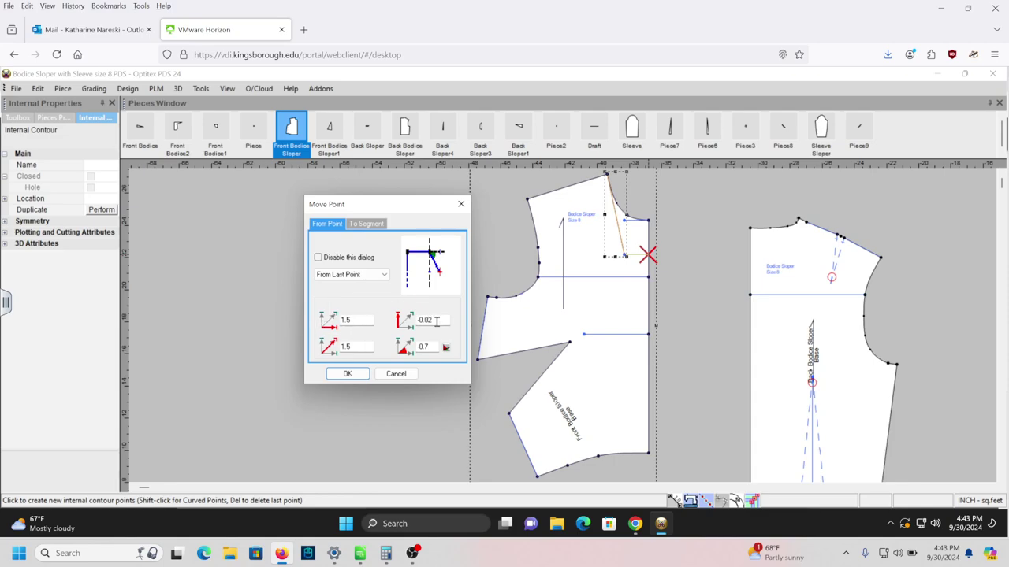
{"action": "left_click_drag", "start_coordinate": [436, 320], "coordinate": [410, 322]}
{"action": "type", "text": "0"}
{"action": "left_click", "coordinate": [348, 374]}
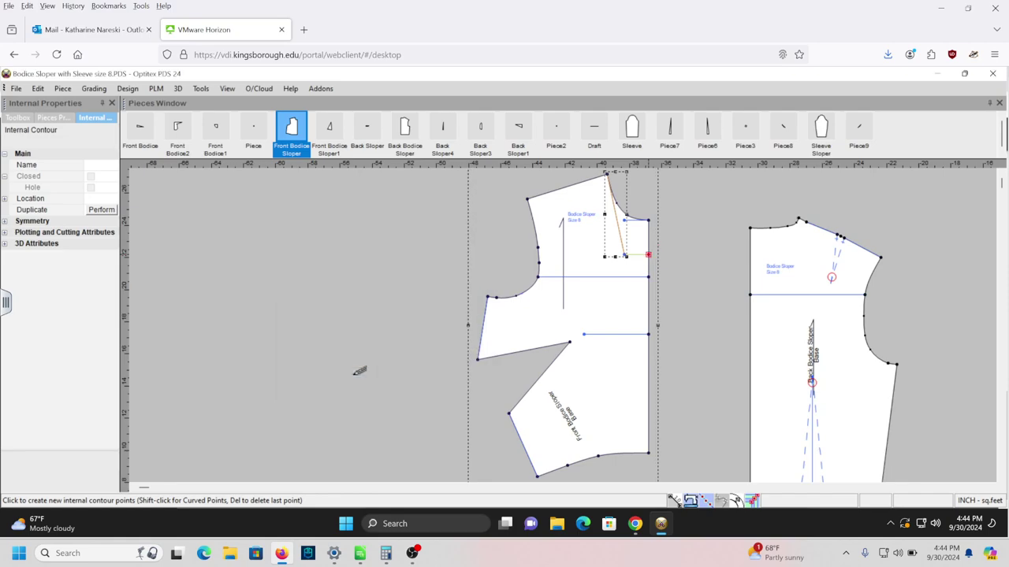
{"action": "key", "text": "Escape"}
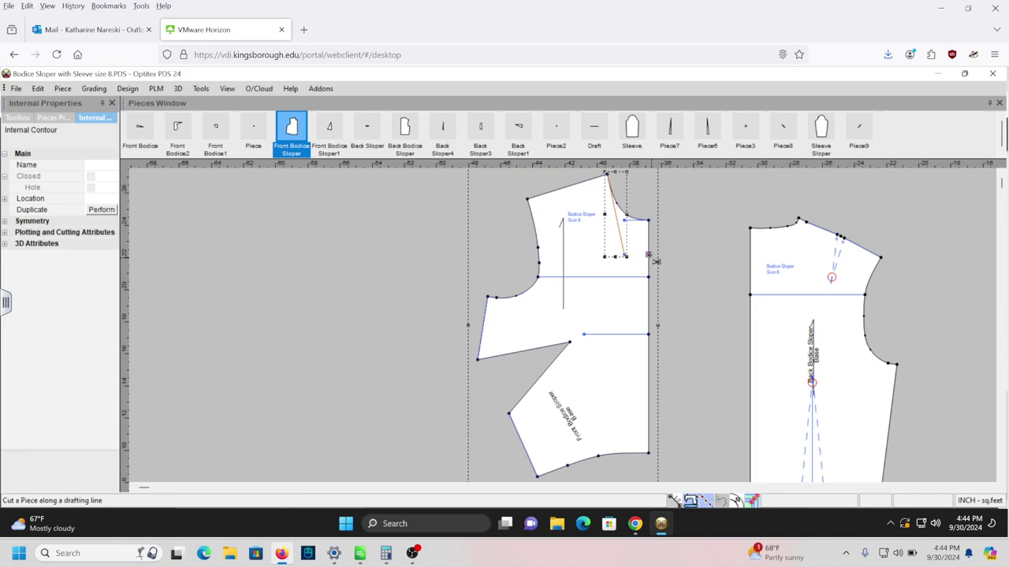
- Cut the front bodice along the drafted square neckline with seam width 0 and clear the cut-off neck piece from the working area
{"action": "left_click", "coordinate": [654, 260]}
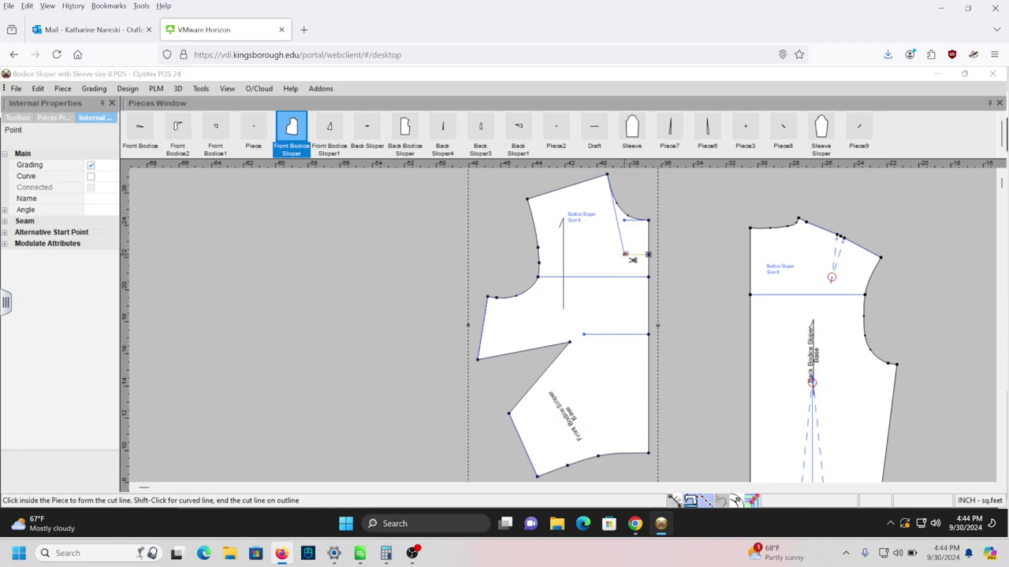
{"action": "left_click", "coordinate": [631, 259]}
{"action": "left_click", "coordinate": [349, 375]}
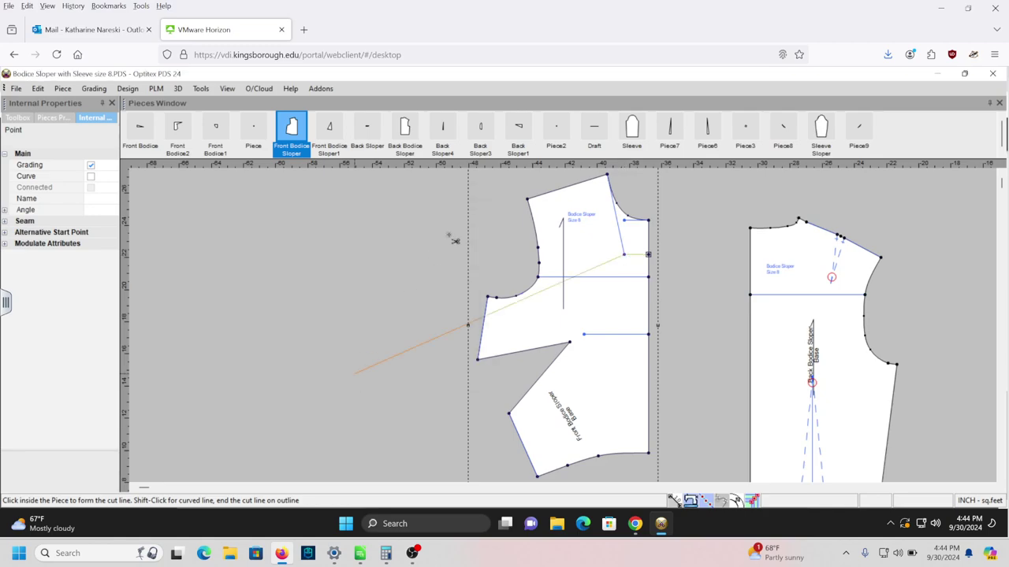
{"action": "left_click", "coordinate": [606, 175]}
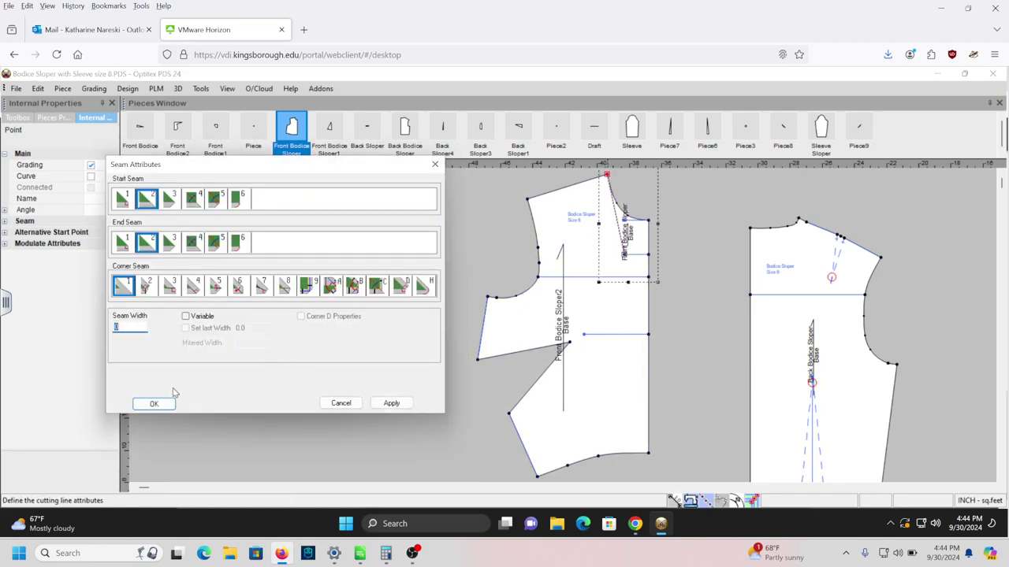
{"action": "left_click", "coordinate": [151, 403]}
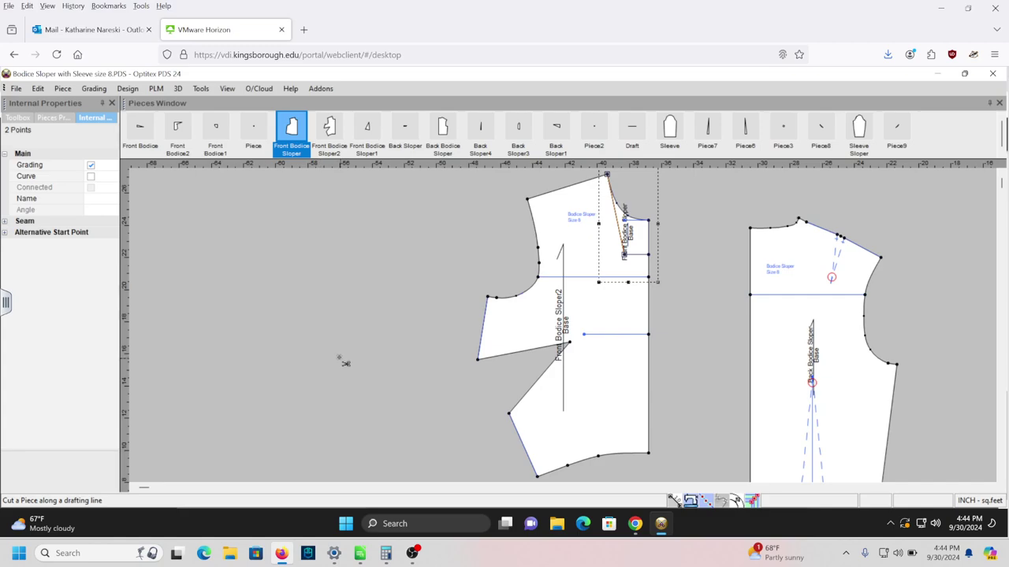
{"action": "key", "text": "Escape"}
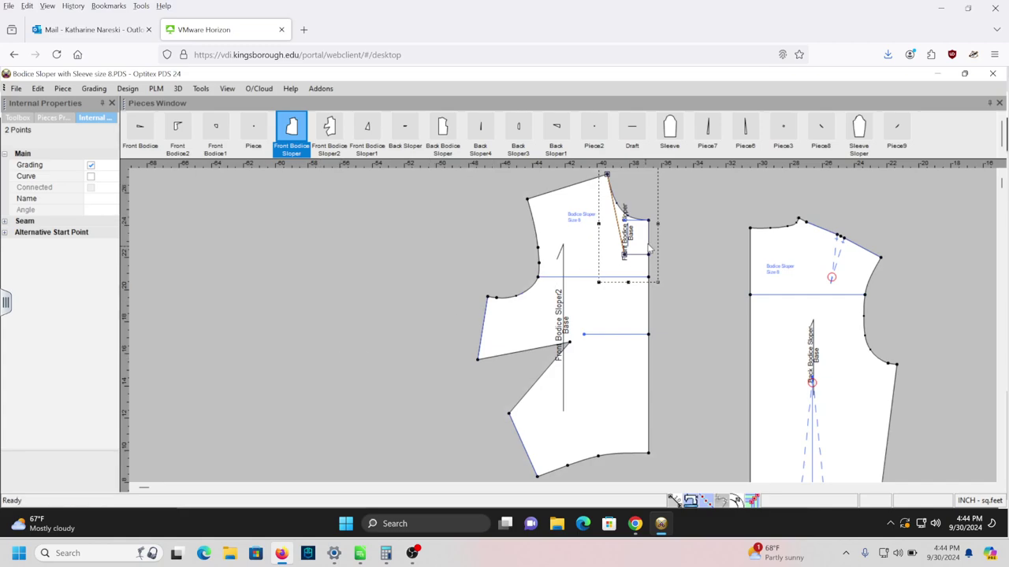
{"action": "left_click_drag", "start_coordinate": [651, 247], "coordinate": [686, 229]}
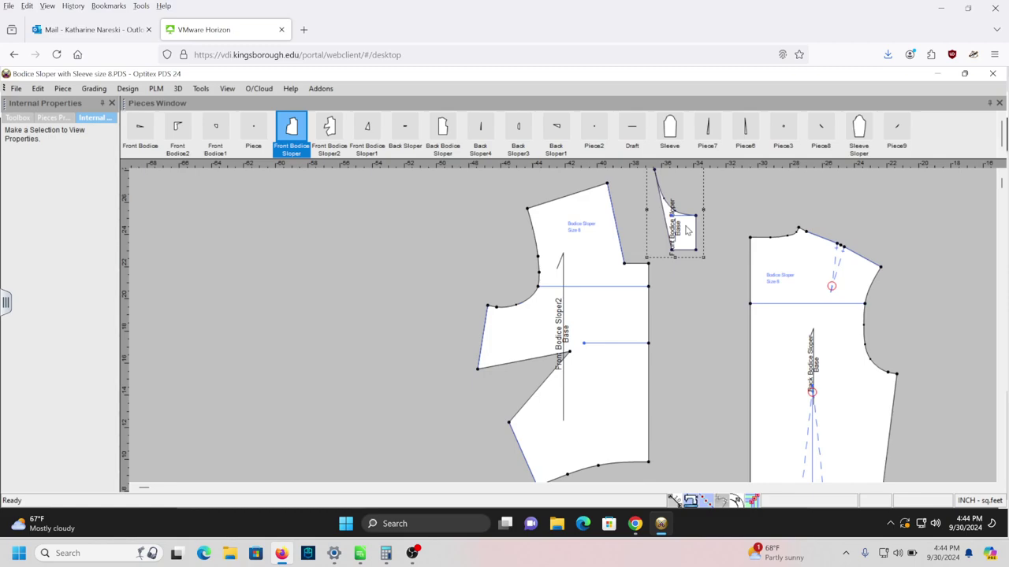
{"action": "key", "text": "ctrl+z"}
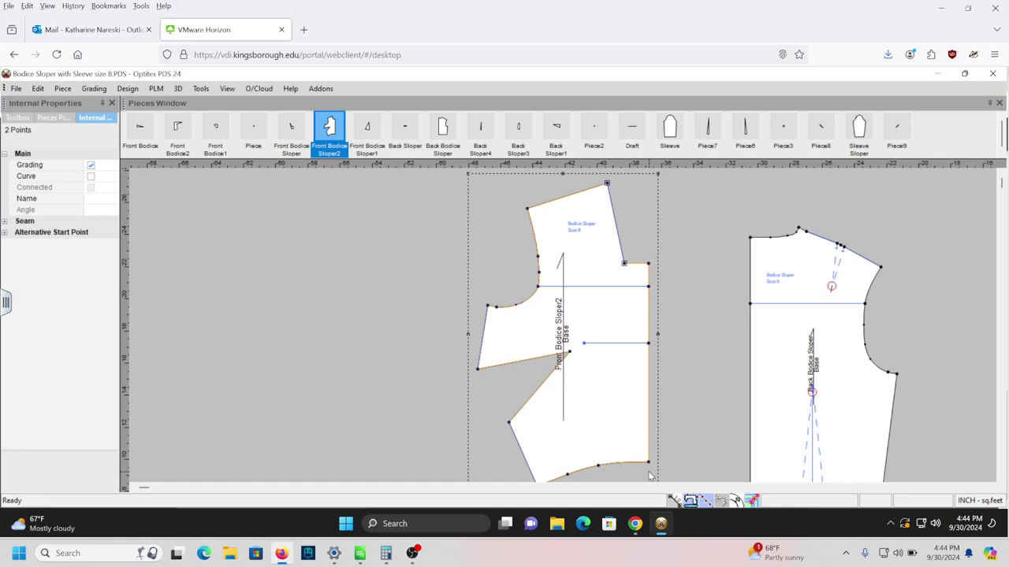
- Check the assignment sheet's requirements for the front button closure
{"action": "left_click", "coordinate": [636, 525]}
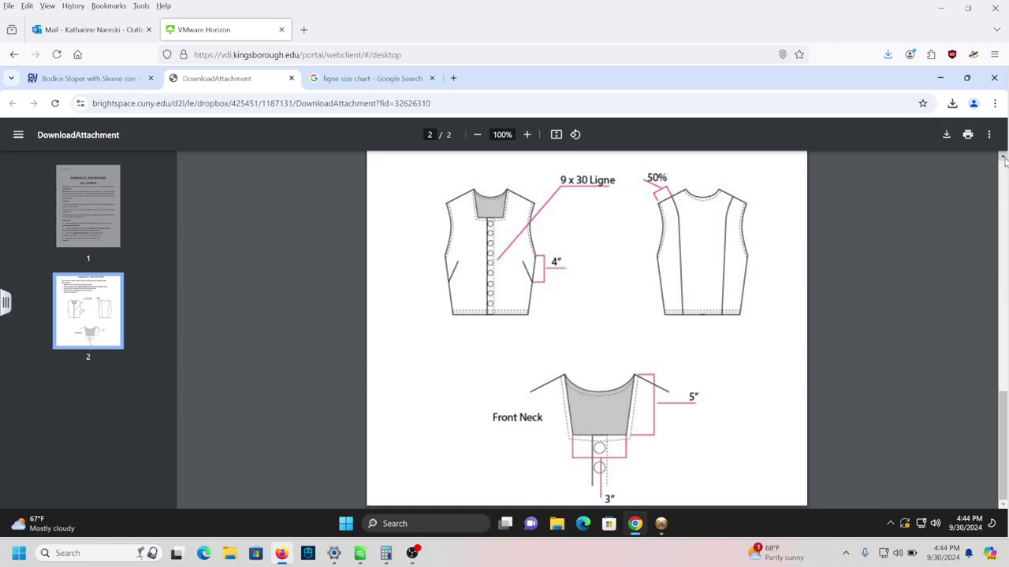
{"action": "scroll", "coordinate": [1004, 160], "scroll_direction": "up", "scroll_amount": 3}
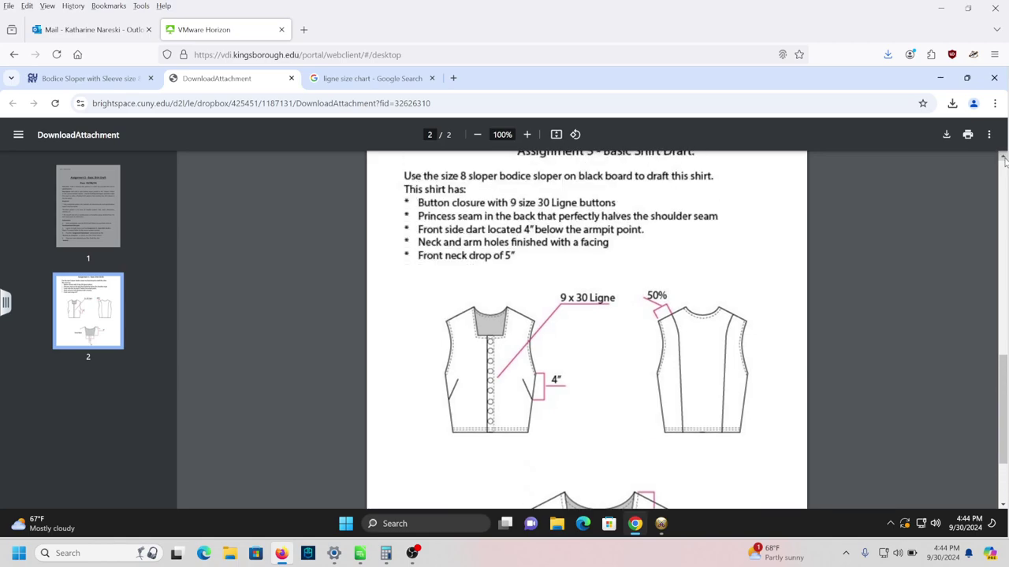
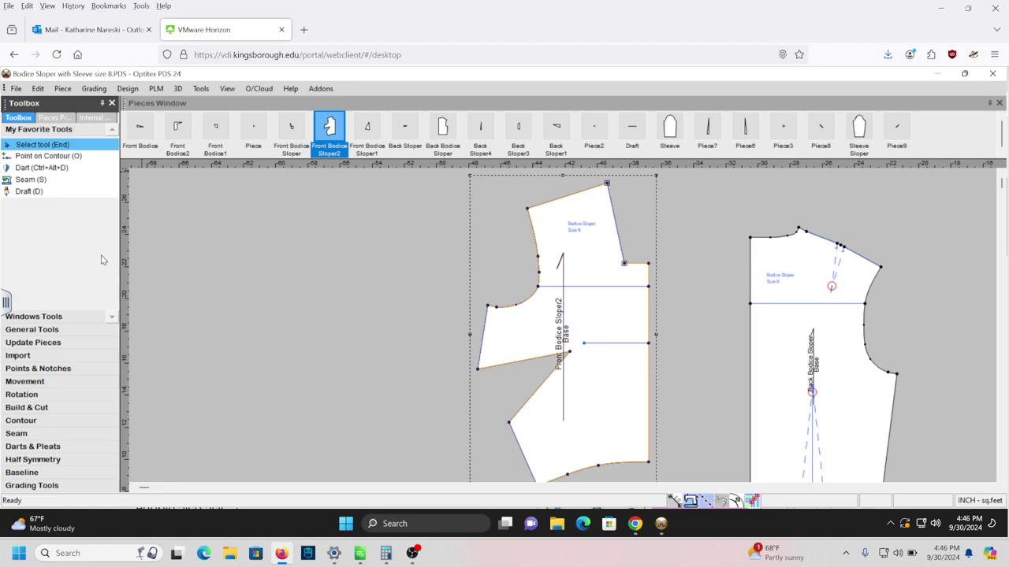
{"action": "left_click", "coordinate": [62, 335]}
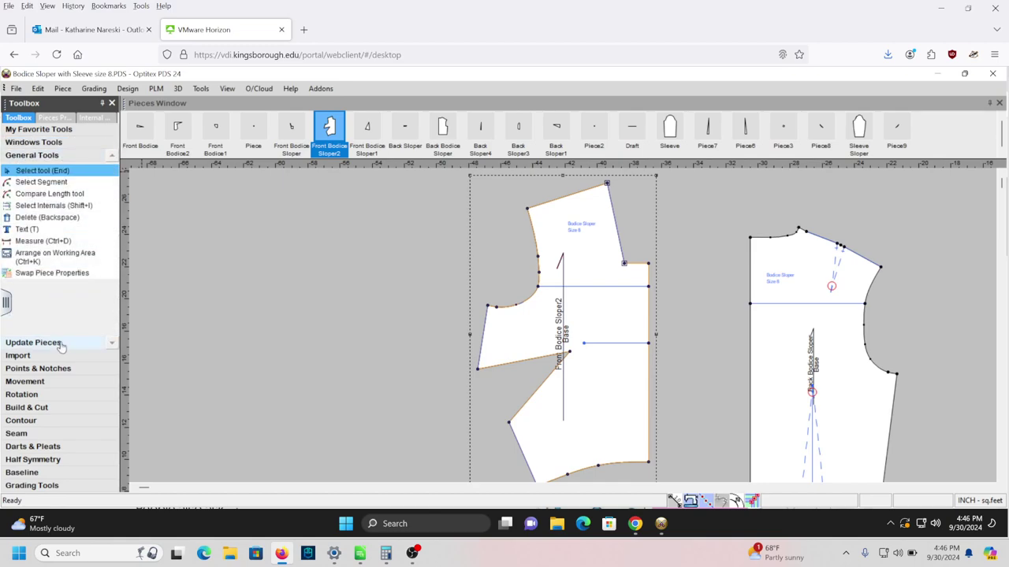
{"action": "left_click", "coordinate": [60, 344]}
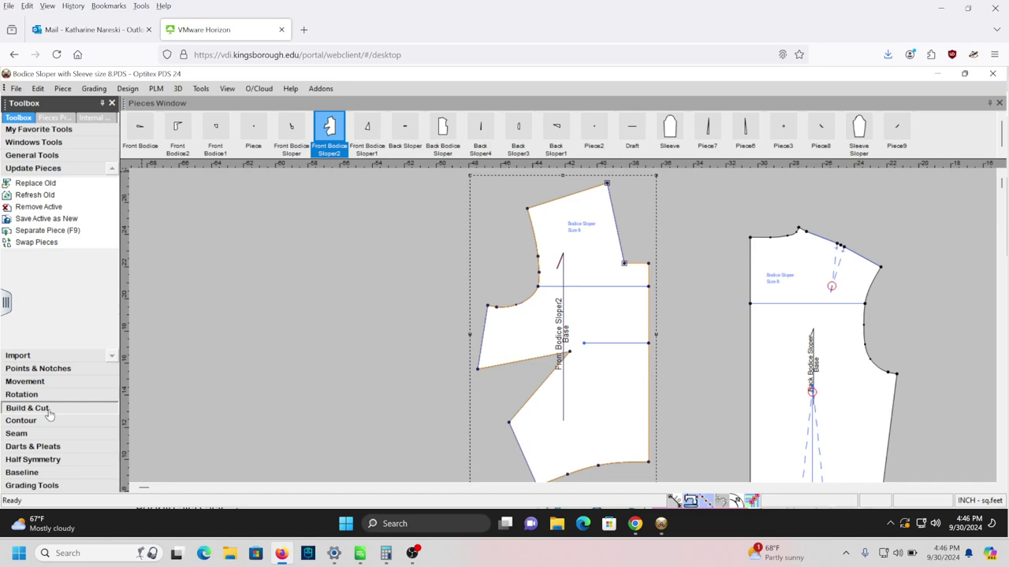
{"action": "left_click", "coordinate": [48, 407]}
{"action": "scroll", "coordinate": [63, 377], "scroll_direction": "down", "scroll_amount": 1}
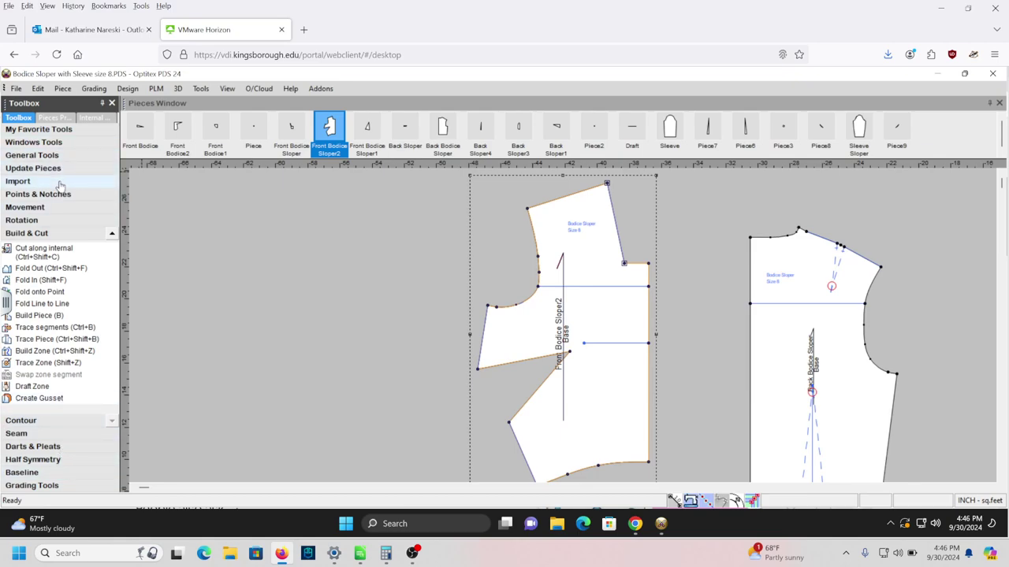
{"action": "left_click", "coordinate": [196, 92]}
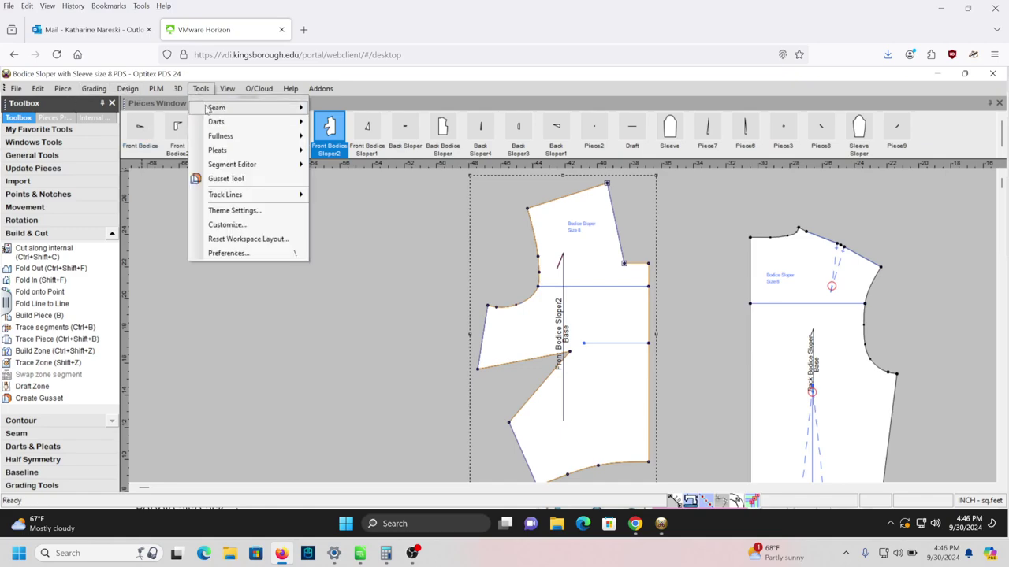
{"action": "mouse_move", "coordinate": [207, 109]}
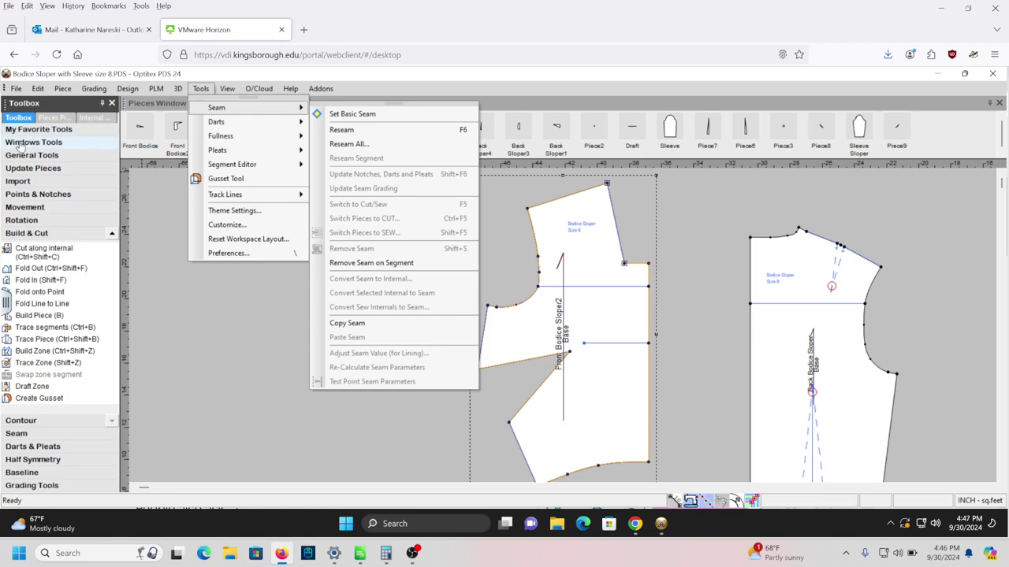
{"action": "left_click", "coordinate": [147, 207]}
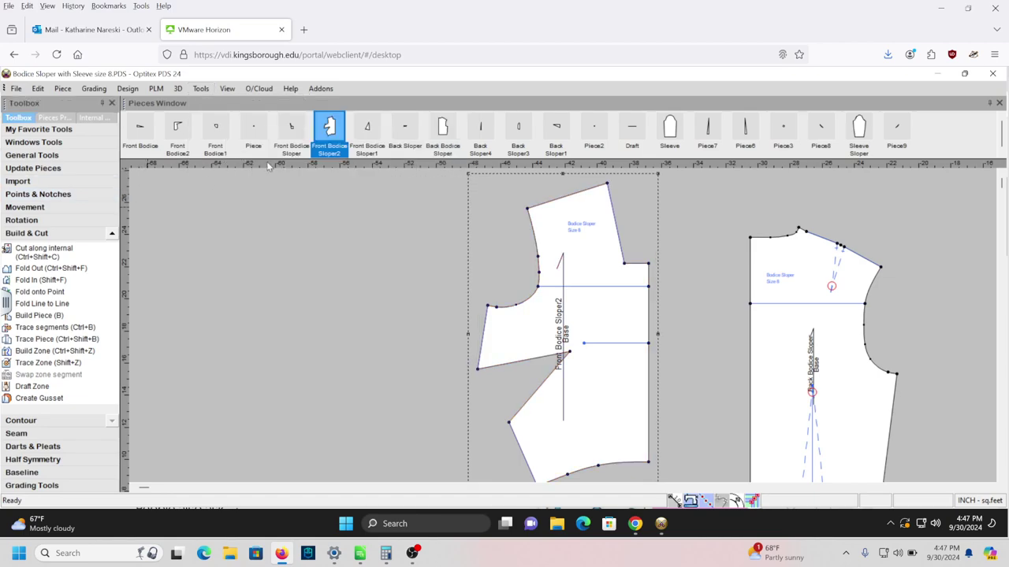
- Define a line of buttons down centre front, from the lowered neckline point to the waistline point
{"action": "left_click", "coordinate": [55, 197]}
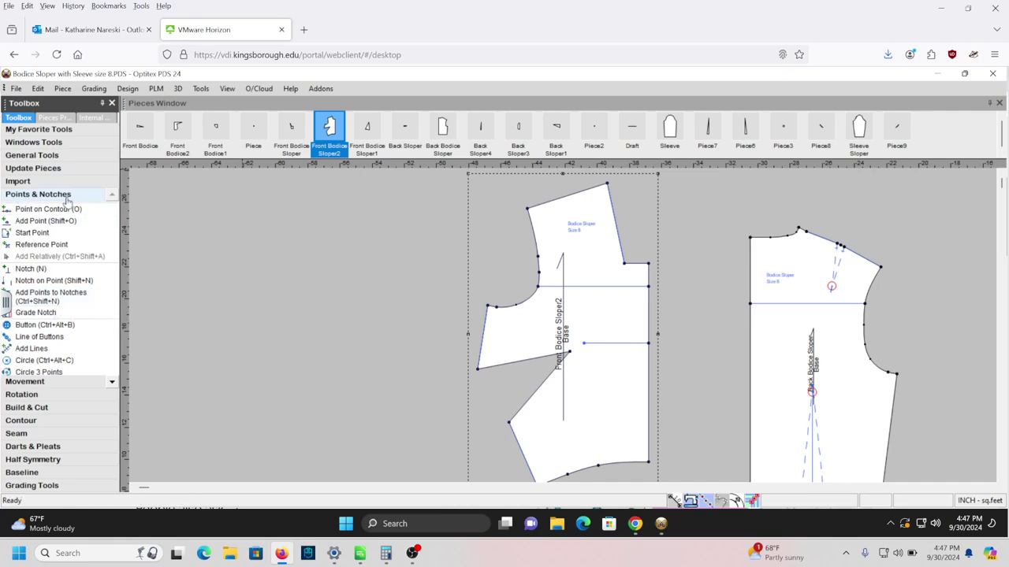
{"action": "left_click", "coordinate": [26, 343]}
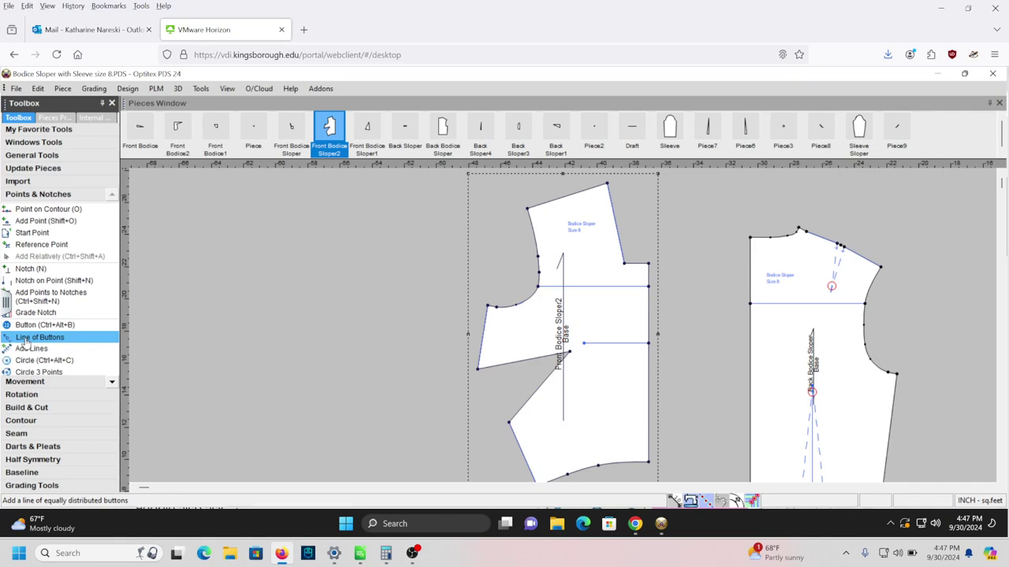
{"action": "left_click", "coordinate": [657, 271]}
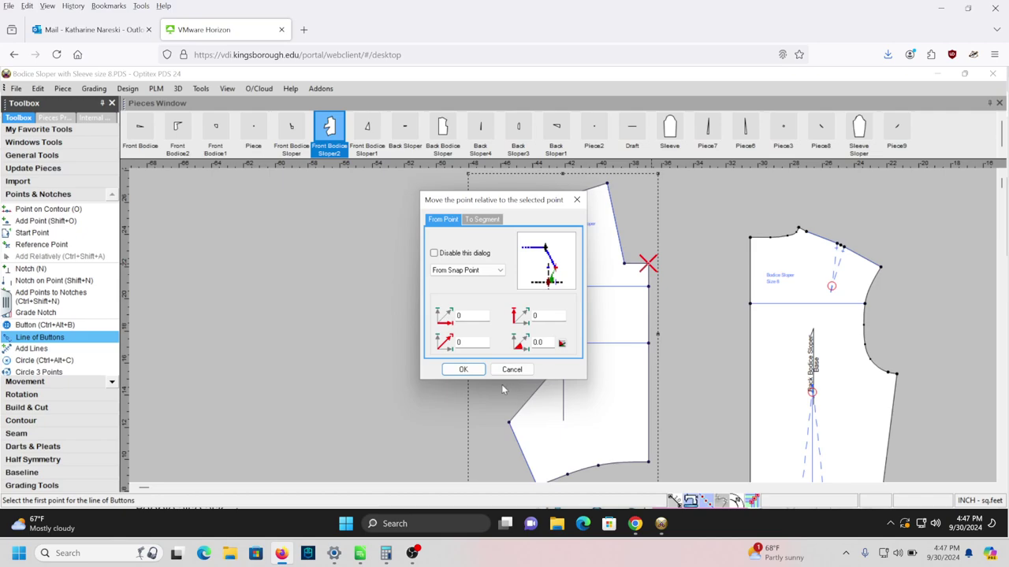
{"action": "left_click", "coordinate": [464, 370]}
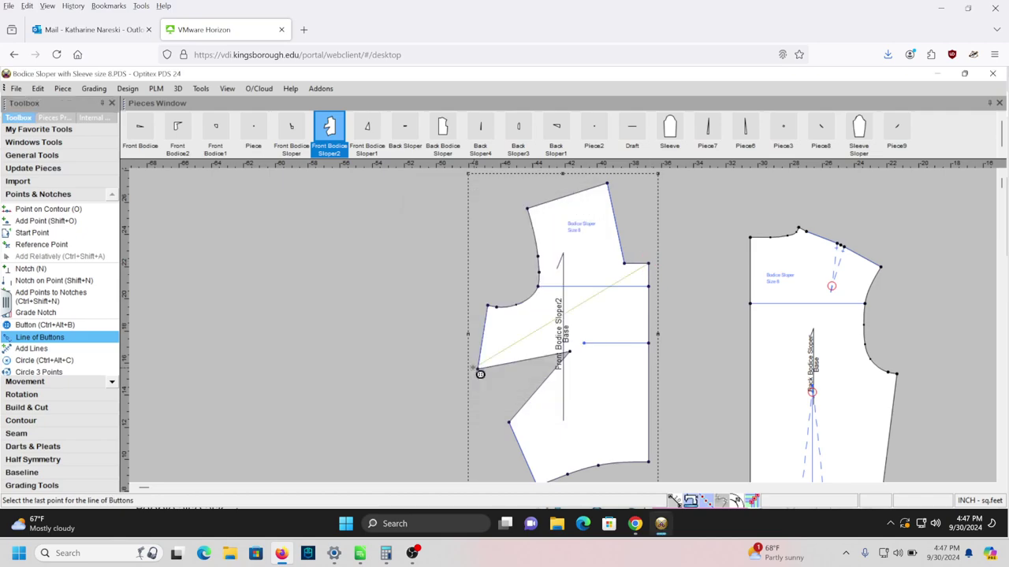
{"action": "left_click", "coordinate": [648, 463]}
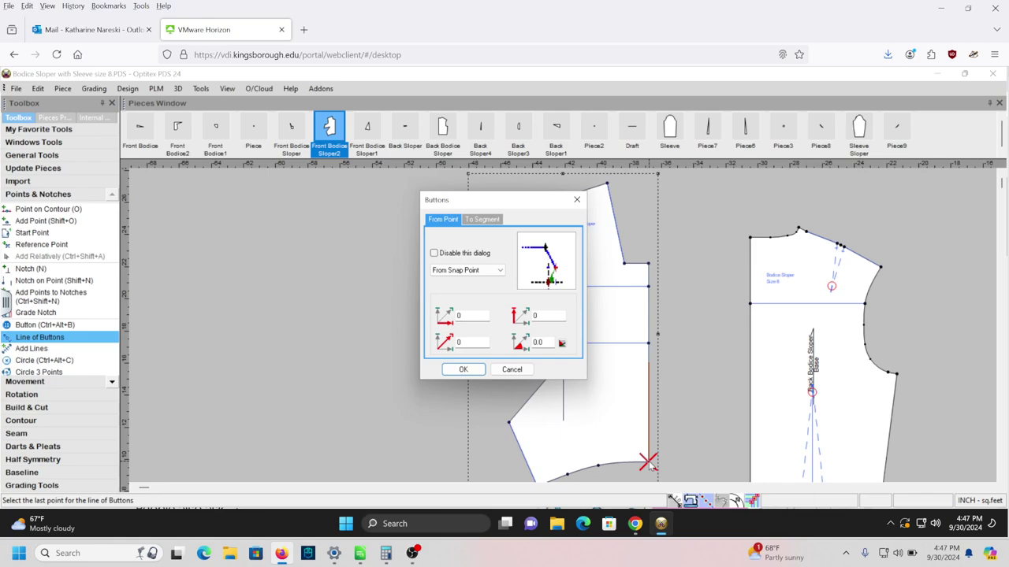
{"action": "left_click", "coordinate": [460, 370]}
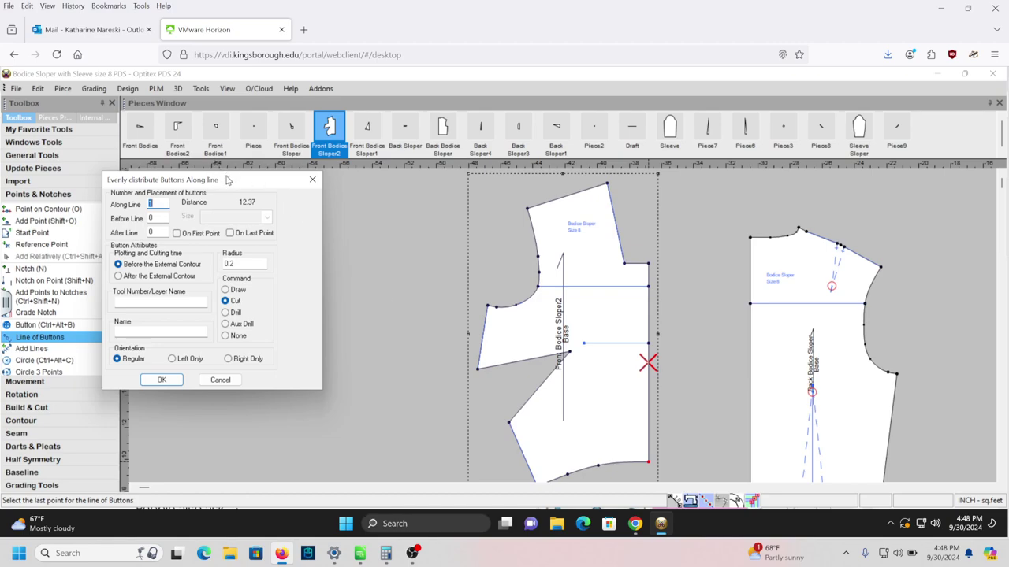
- Distribute 9 buttons evenly along the line with a radius of 0.375 inch
{"action": "left_click_drag", "start_coordinate": [229, 181], "coordinate": [354, 222]}
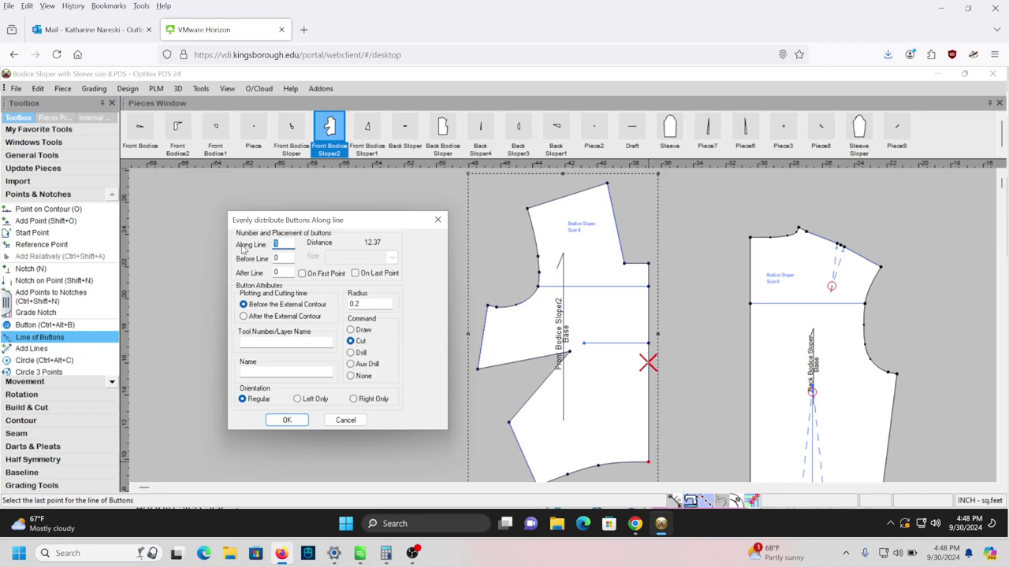
{"action": "type", "text": "9"}
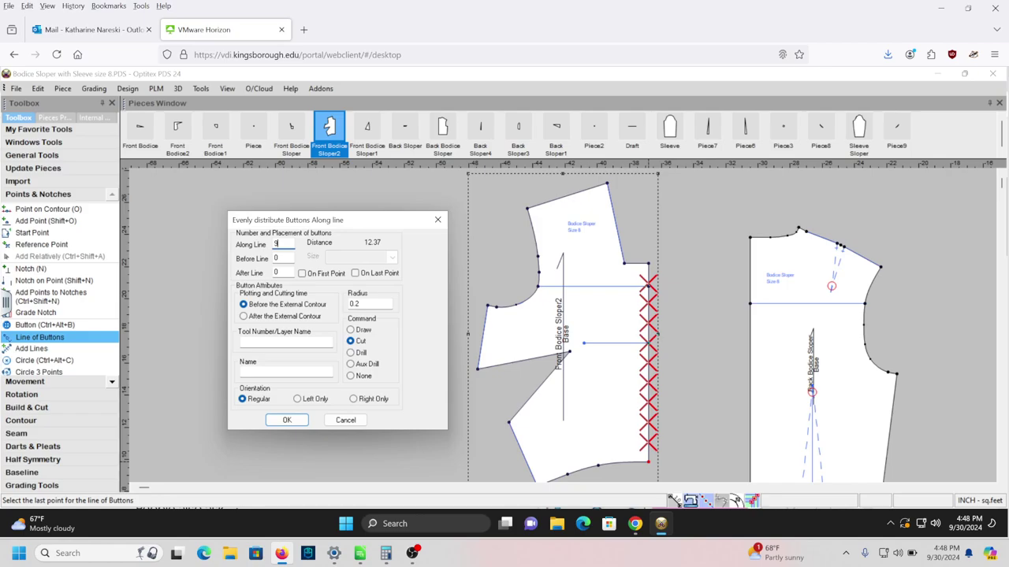
{"action": "left_click", "coordinate": [365, 300]}
{"action": "key", "text": "BackSpace"}
{"action": "key", "text": "BackSpace"}
{"action": "type", "text": ".375"}
{"action": "left_click", "coordinate": [285, 420]}
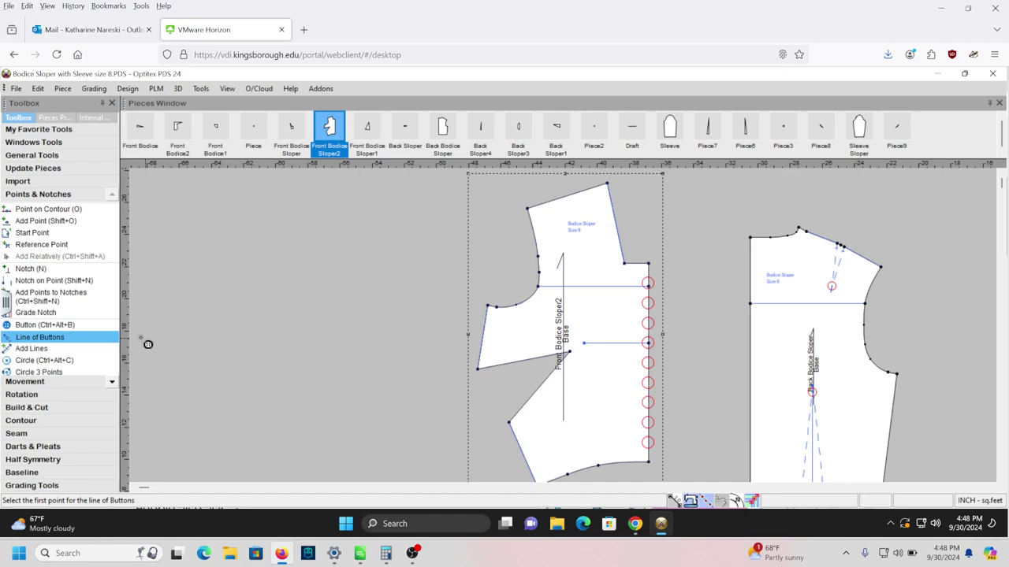
{"action": "key", "text": "Escape"}
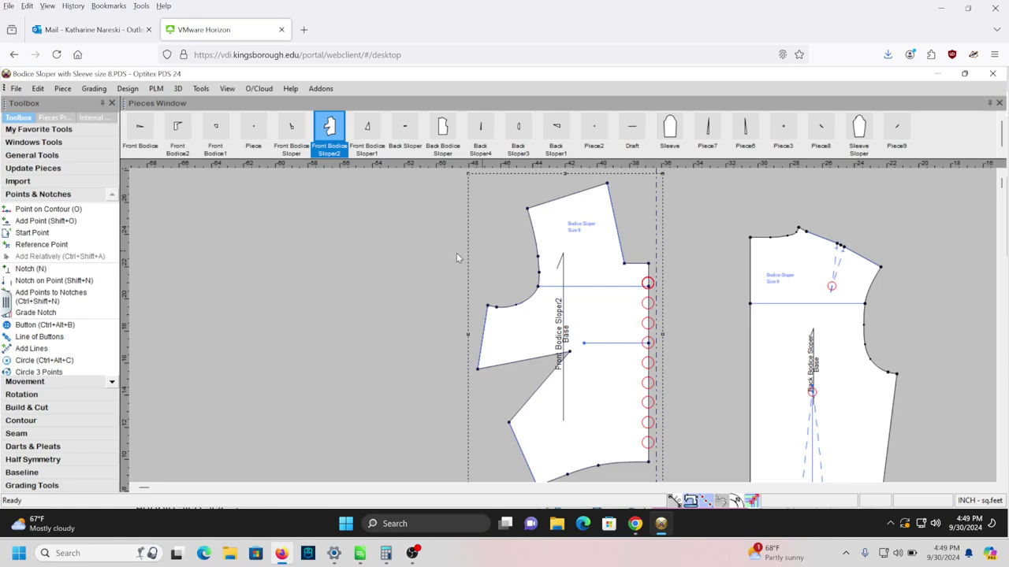
- Measure the distance from the centre front neckline corner to the vertical guideline just outside the front edge
{"action": "key", "text": "m"}
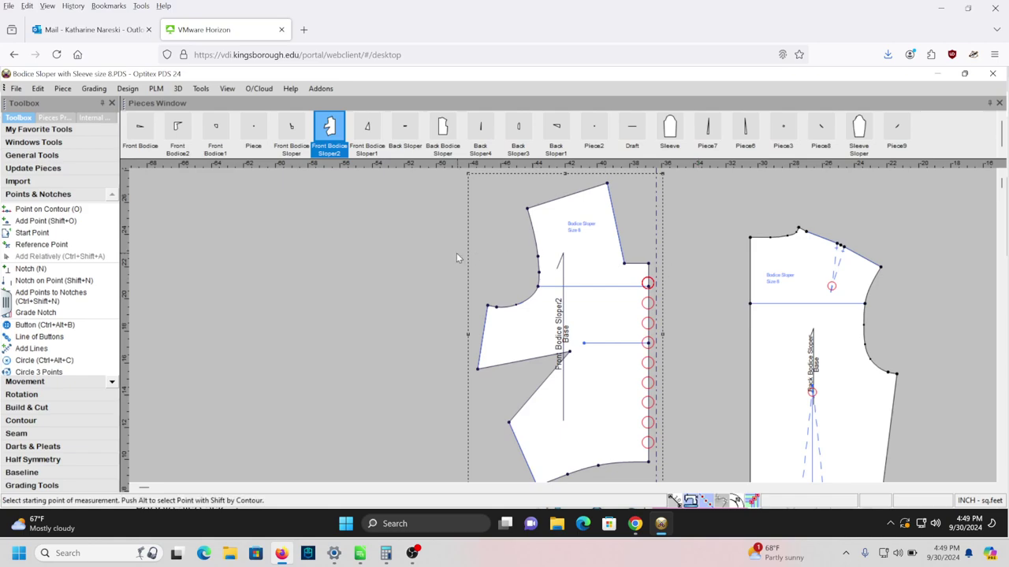
{"action": "left_click", "coordinate": [656, 272]}
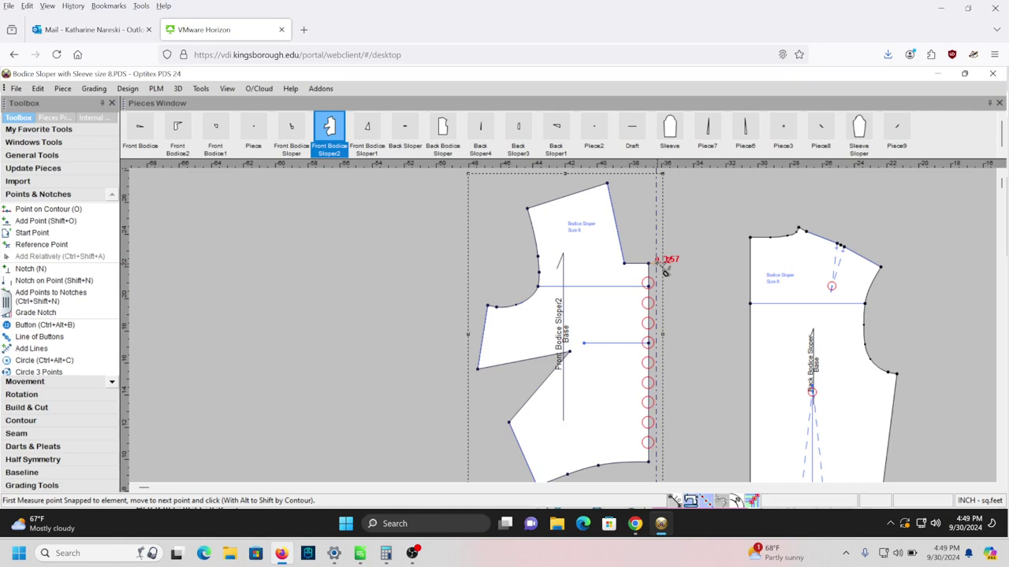
{"action": "left_click", "coordinate": [665, 271]}
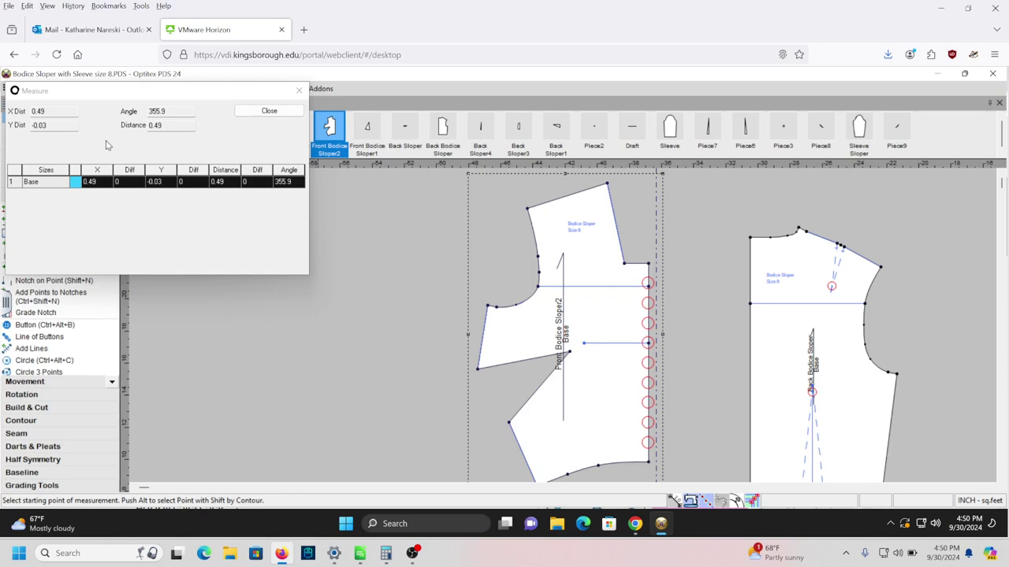
{"action": "left_click", "coordinate": [268, 111]}
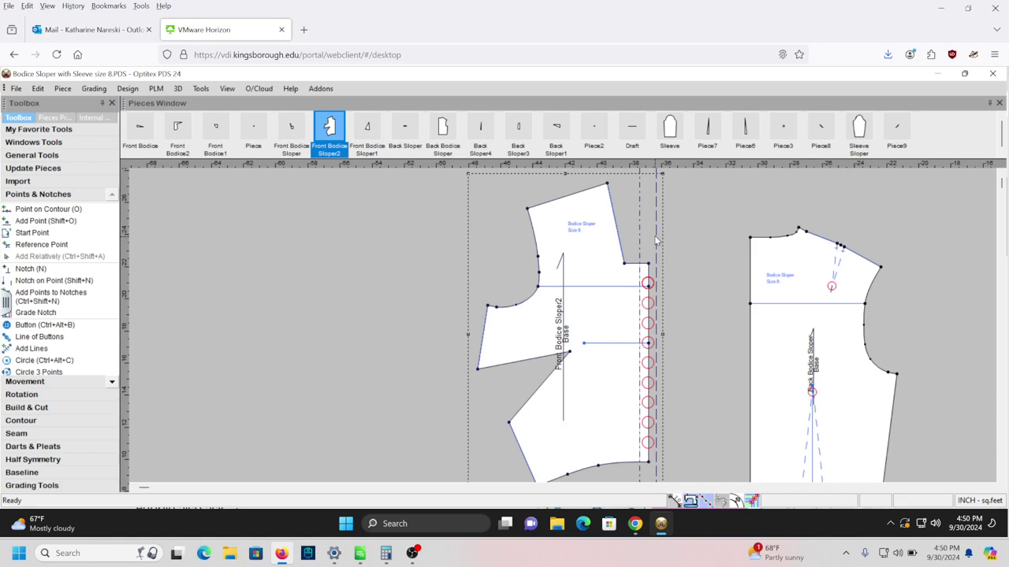
- Measure the width between the two vertical guidelines on either side of the button line
{"action": "key", "text": "m"}
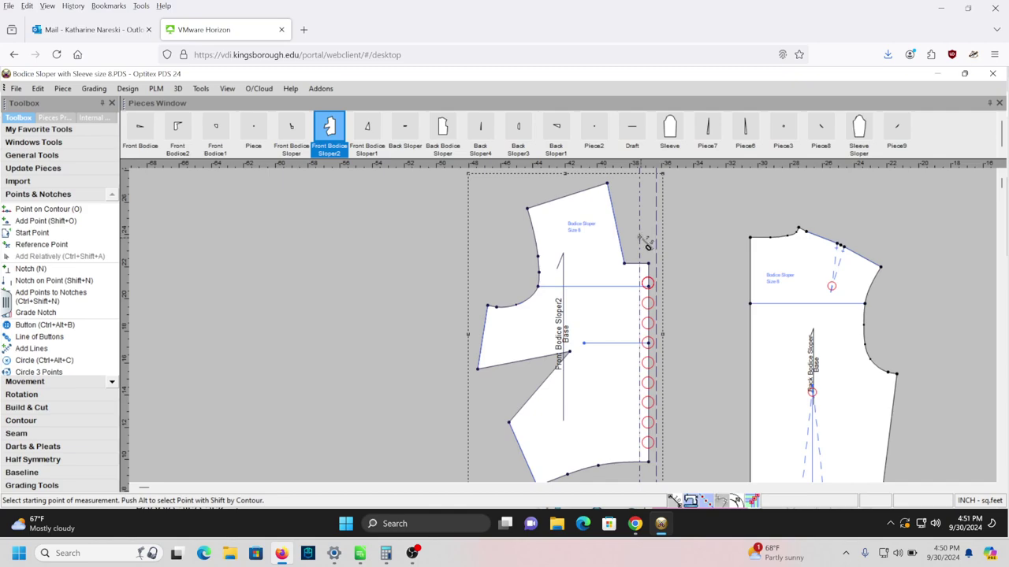
{"action": "left_click", "coordinate": [643, 239]}
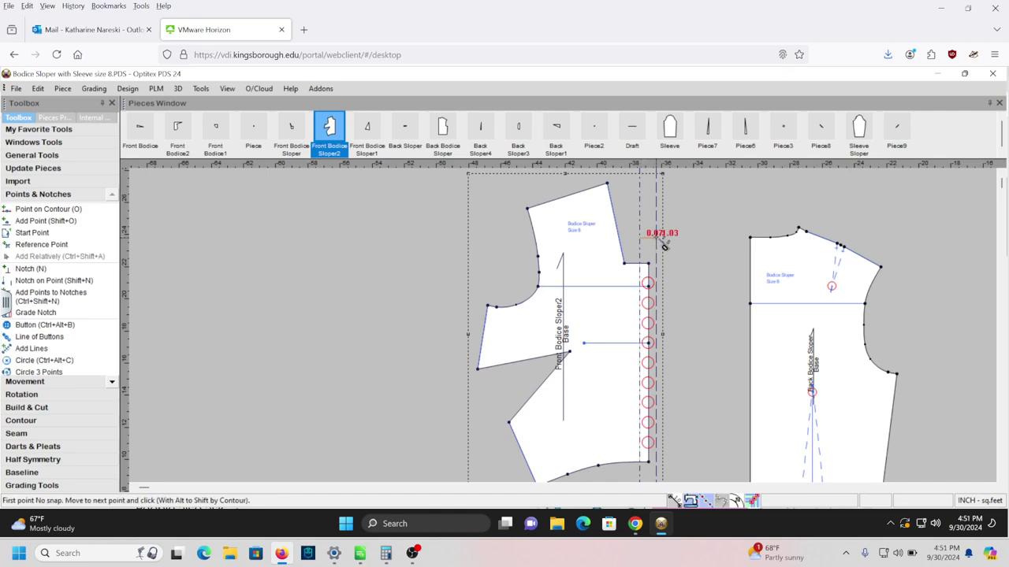
{"action": "left_click", "coordinate": [665, 246]}
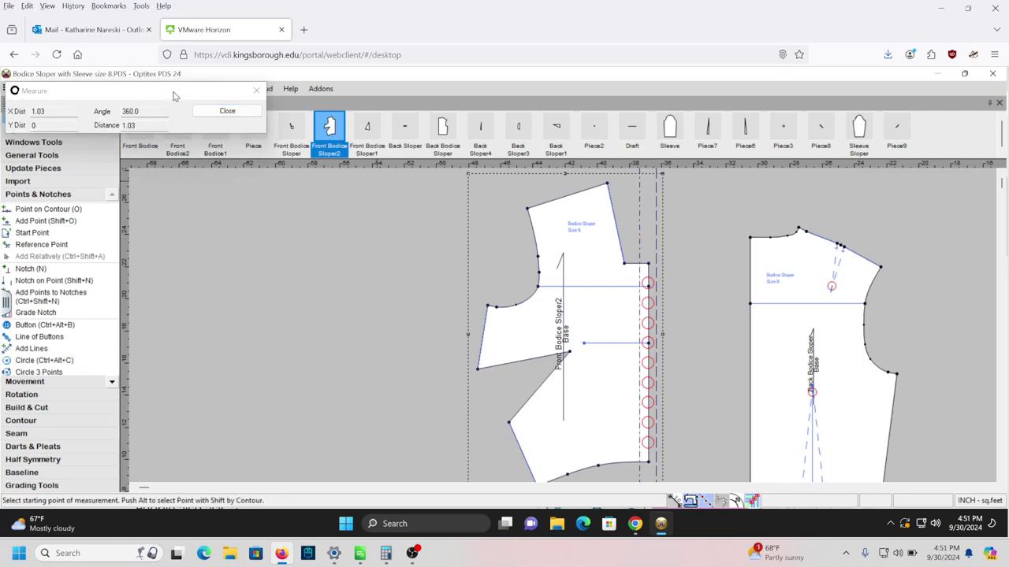
{"action": "left_click", "coordinate": [227, 113]}
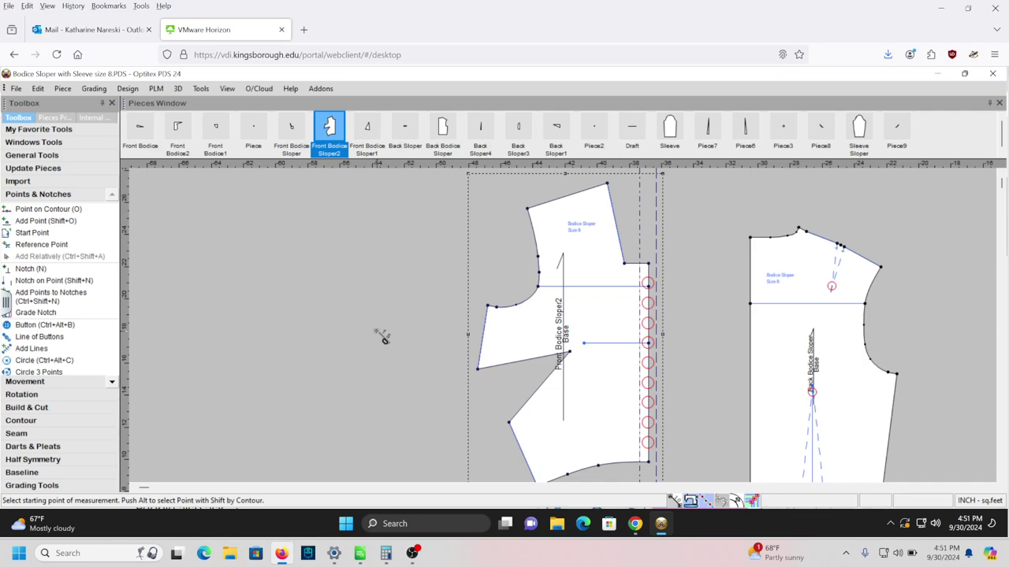
- Switch to Calculator, multiply 1 by 1.5 to work out the front extension, and return to the pattern
{"action": "left_click", "coordinate": [386, 553]}
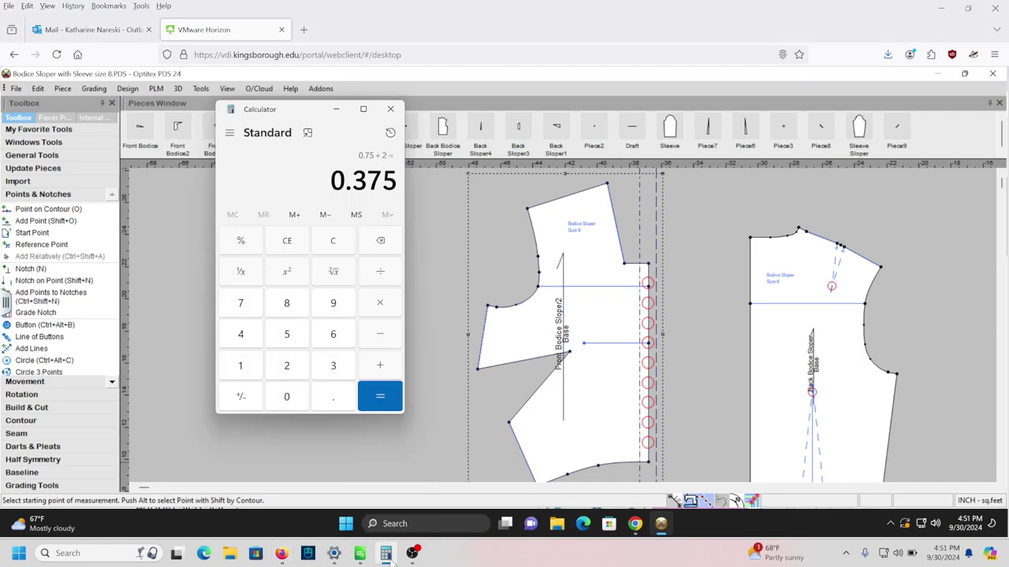
{"action": "left_click", "coordinate": [288, 242]}
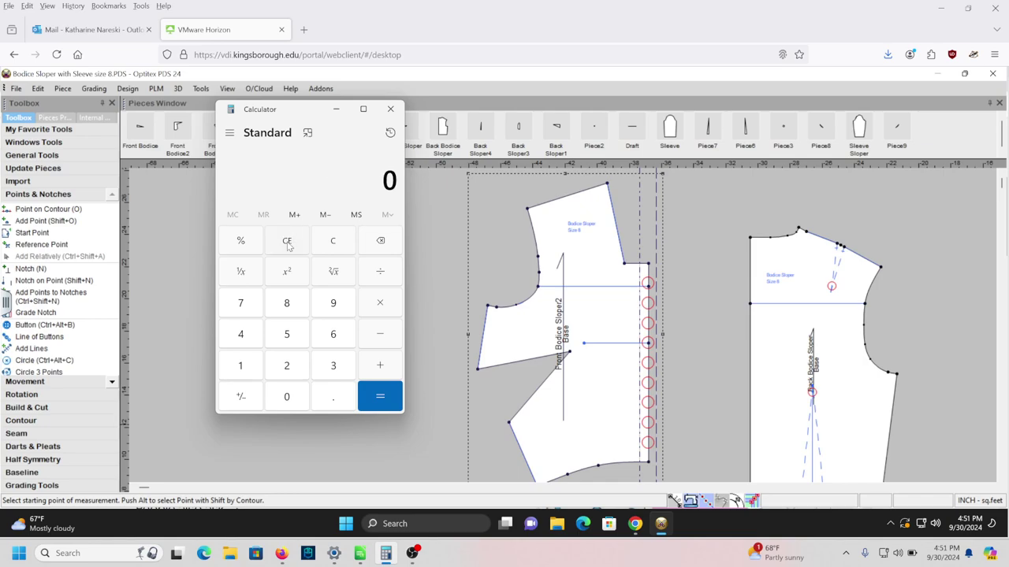
{"action": "left_click", "coordinate": [251, 365]}
{"action": "left_click", "coordinate": [340, 397]}
{"action": "left_click", "coordinate": [324, 246]}
{"action": "left_click", "coordinate": [242, 362]}
{"action": "left_click", "coordinate": [328, 396]}
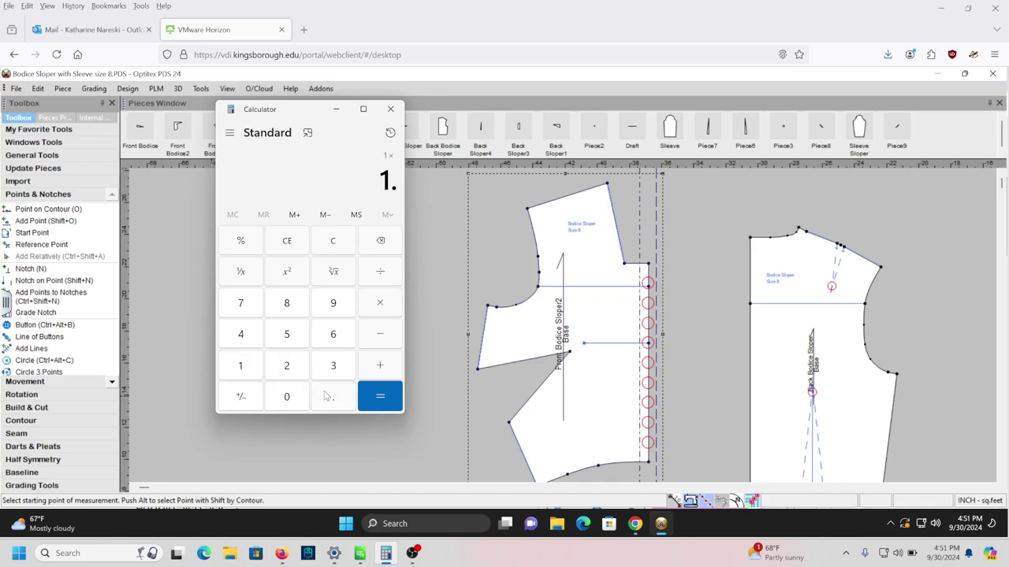
{"action": "left_click", "coordinate": [286, 341]}
{"action": "left_click", "coordinate": [380, 397]}
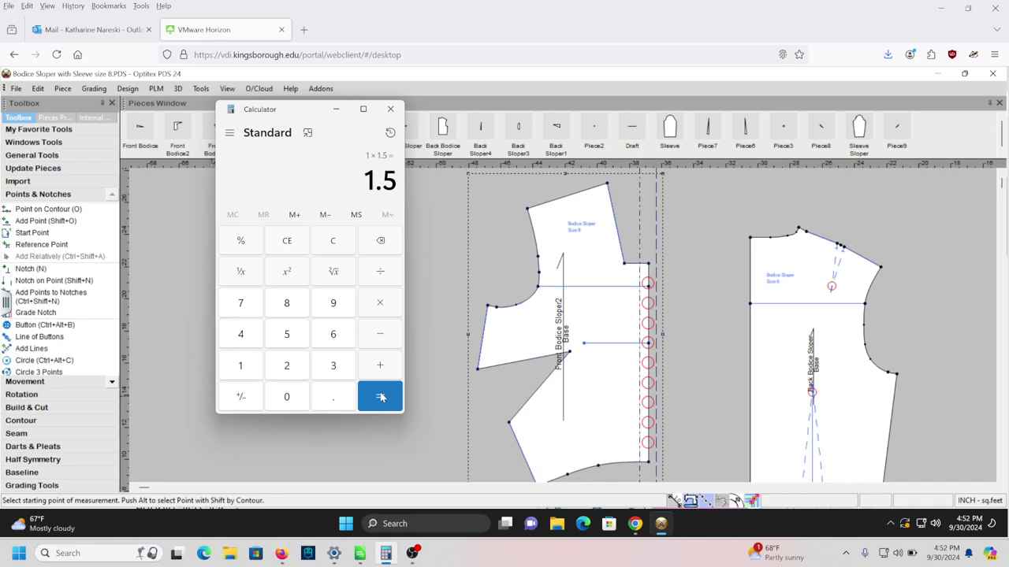
{"action": "left_click", "coordinate": [337, 110]}
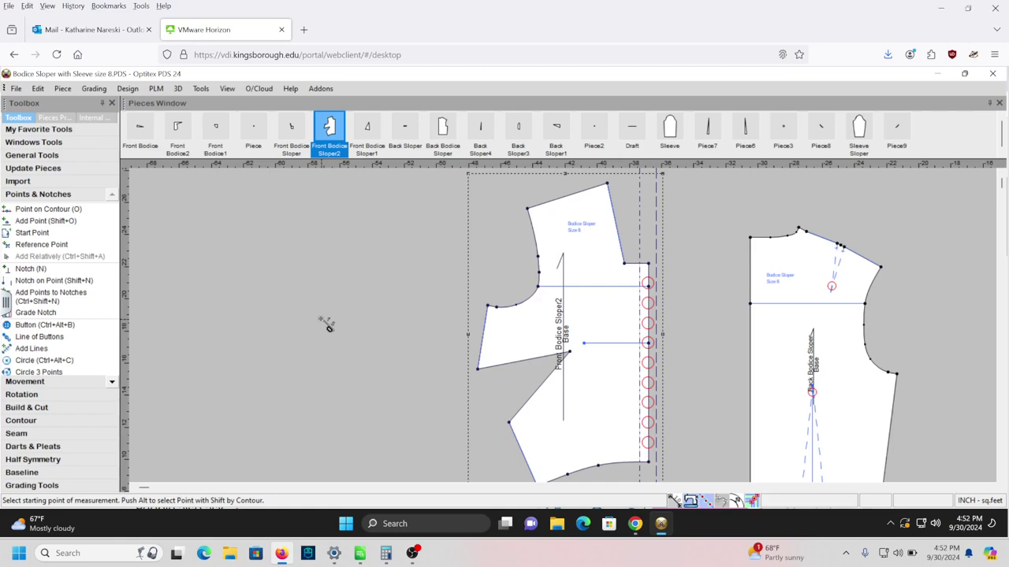
- Extend the centre front edge in parallel by 1.5 inches, from the lowered neckline point to the waistline point
{"action": "left_click", "coordinate": [59, 407]}
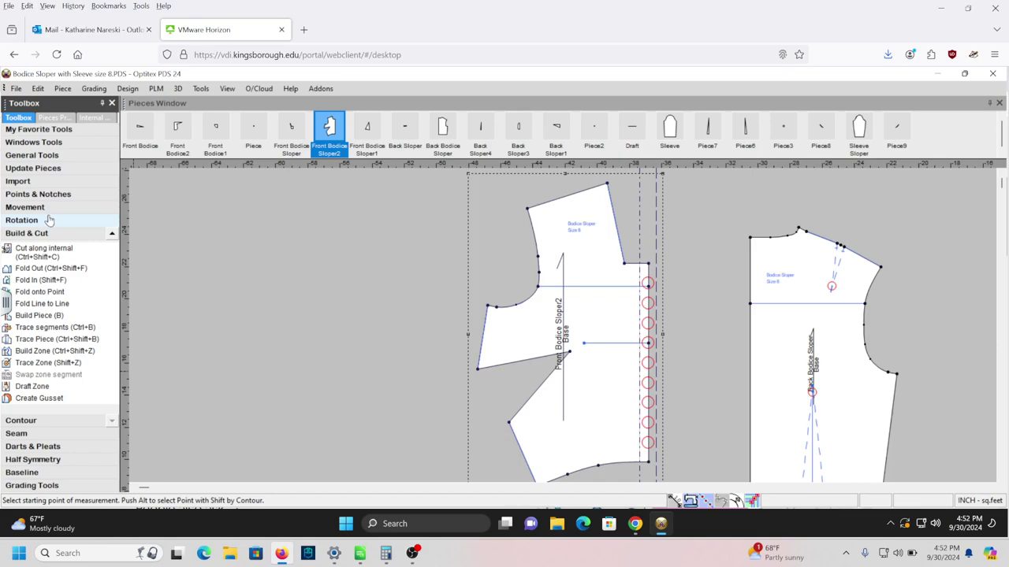
{"action": "left_click", "coordinate": [52, 423]}
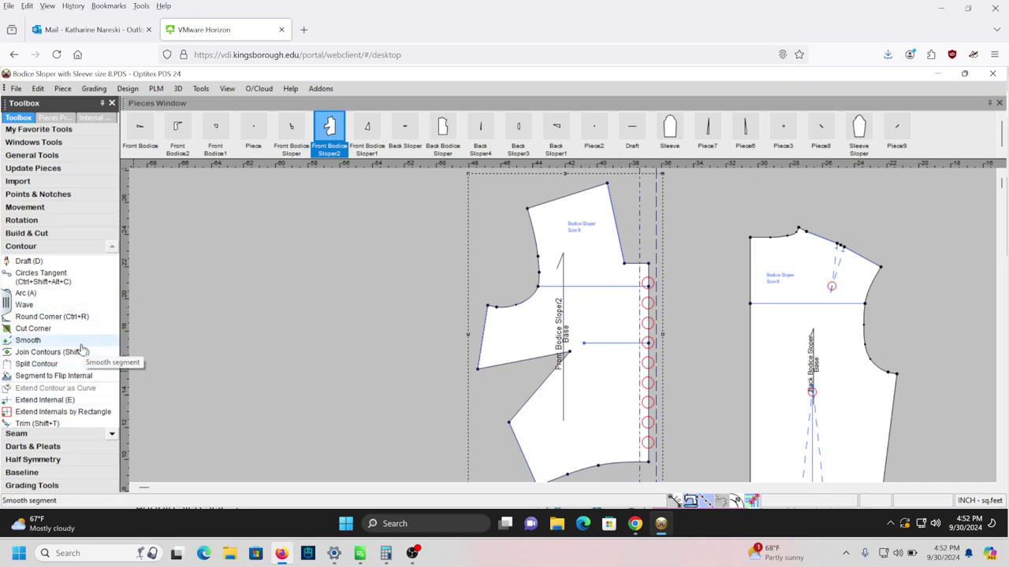
{"action": "scroll", "coordinate": [81, 349], "scroll_direction": "down", "scroll_amount": 3}
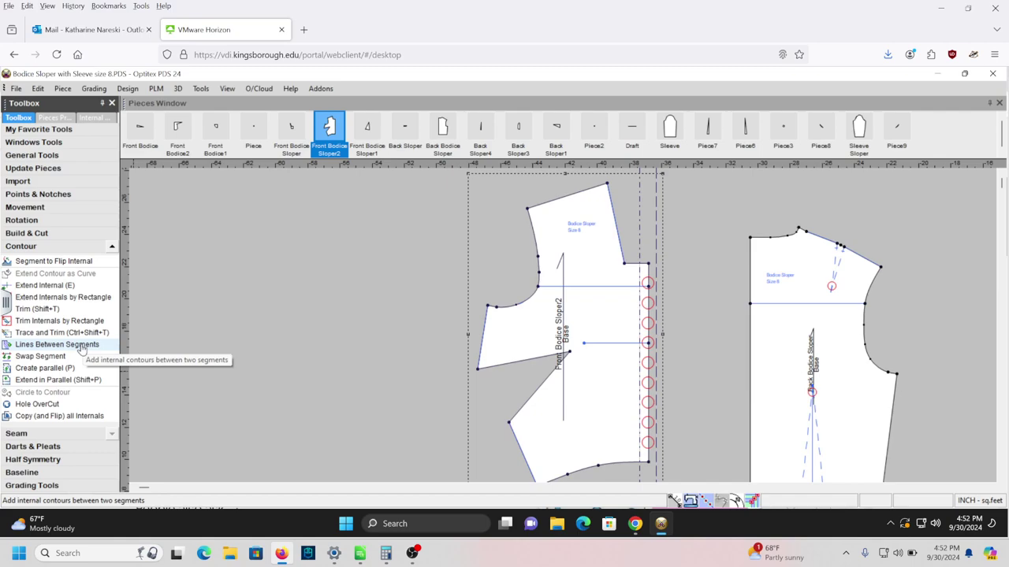
{"action": "left_click", "coordinate": [61, 234]}
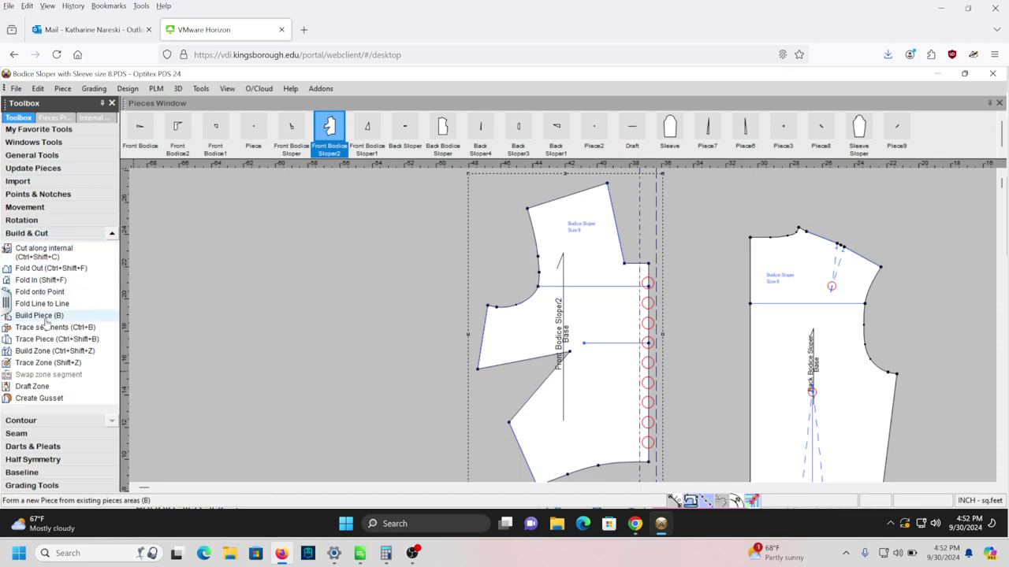
{"action": "scroll", "coordinate": [46, 323], "scroll_direction": "up", "scroll_amount": 1}
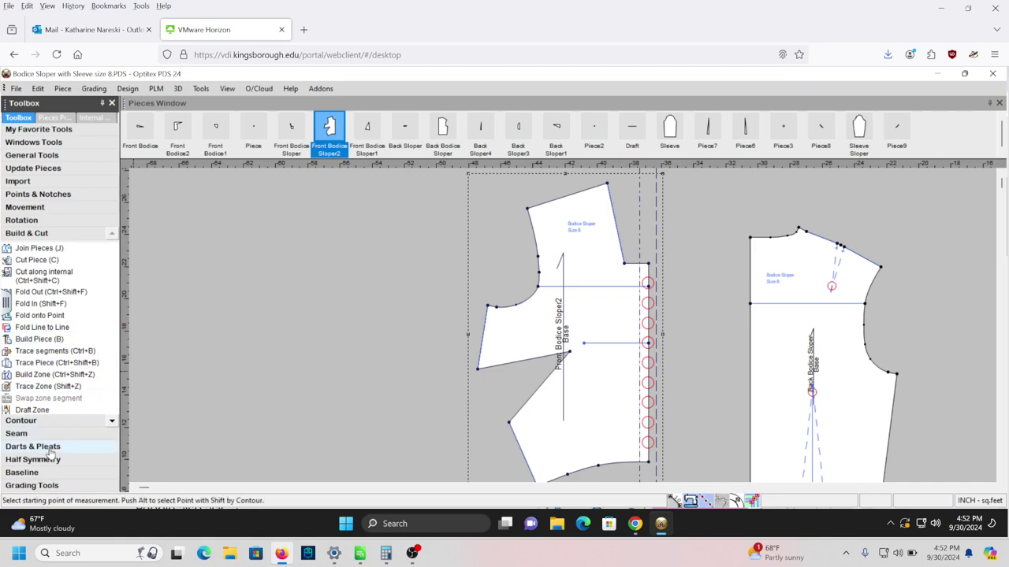
{"action": "left_click", "coordinate": [52, 427]}
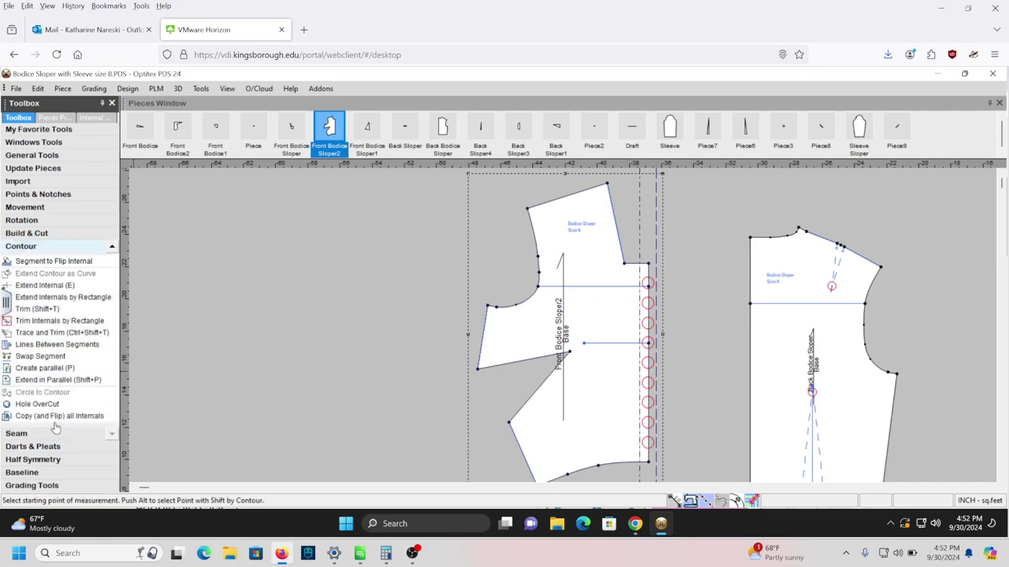
{"action": "left_click", "coordinate": [47, 369]}
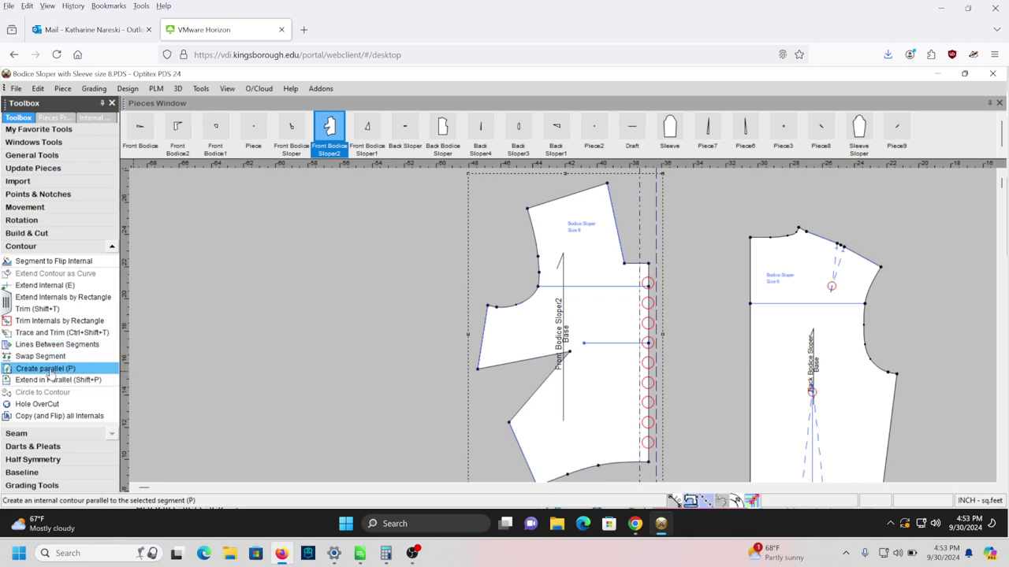
{"action": "left_click", "coordinate": [51, 381]}
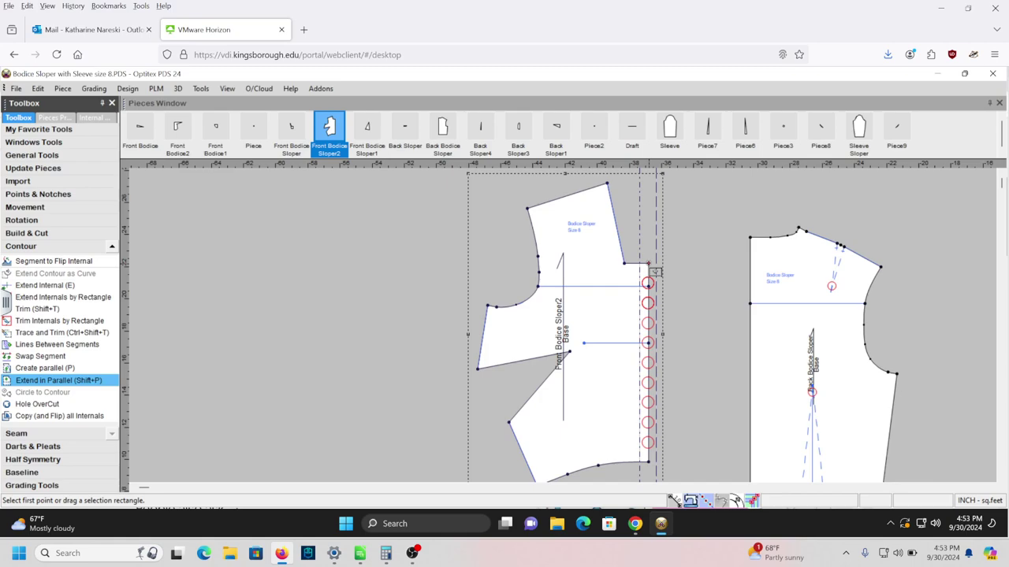
{"action": "left_click", "coordinate": [649, 265]}
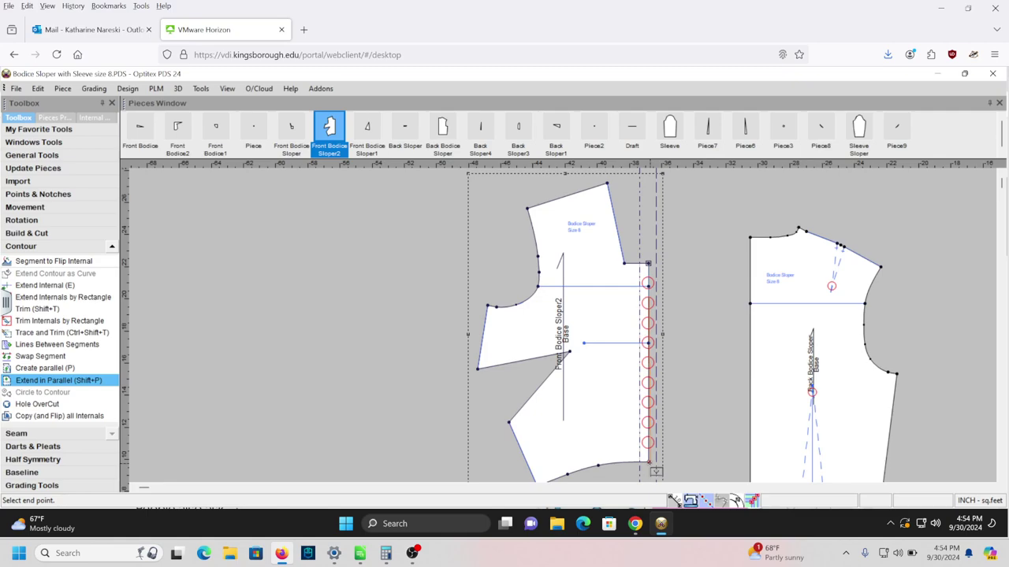
{"action": "left_click", "coordinate": [648, 463]}
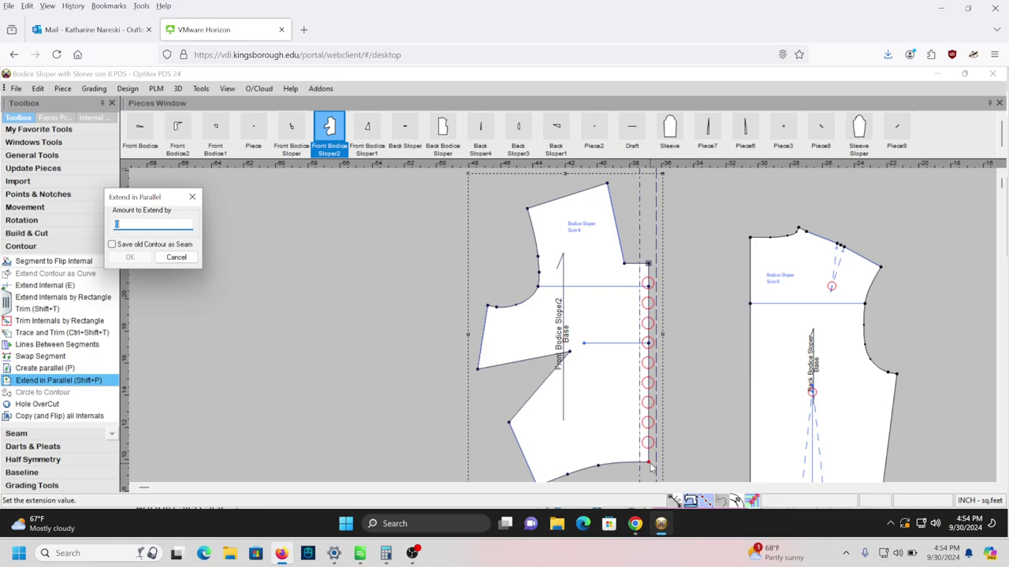
{"action": "type", "text": "1.5"}
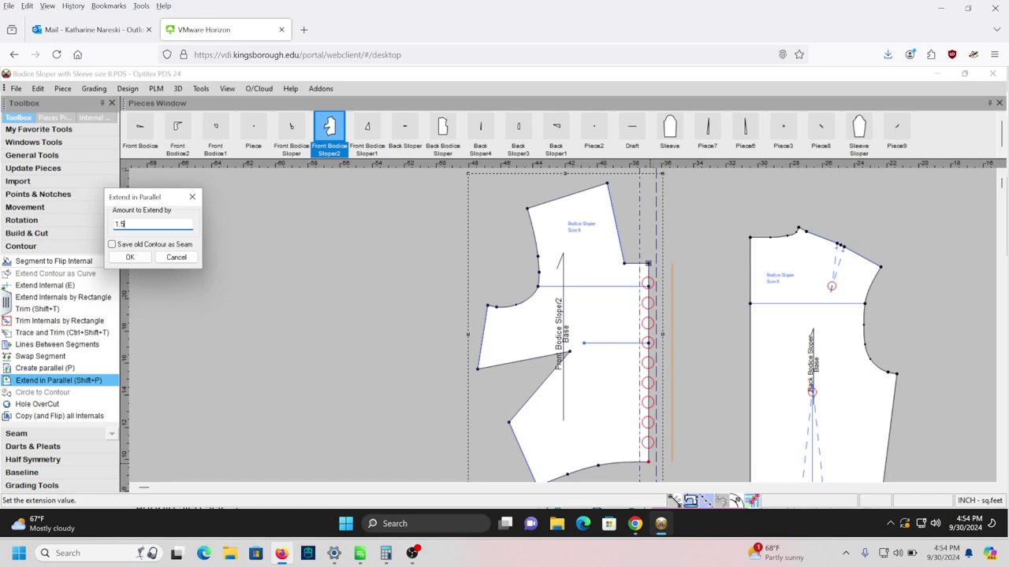
{"action": "left_click", "coordinate": [130, 257]}
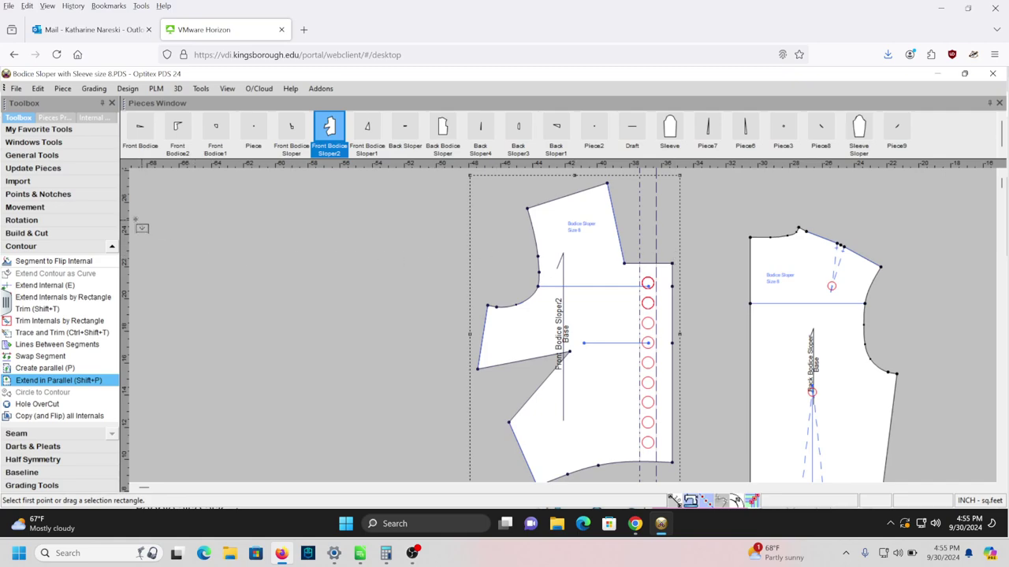
- Add a notch on the front neckline at the outer guideline, 1.0 inch from the extended front edge
{"action": "left_click", "coordinate": [67, 195]}
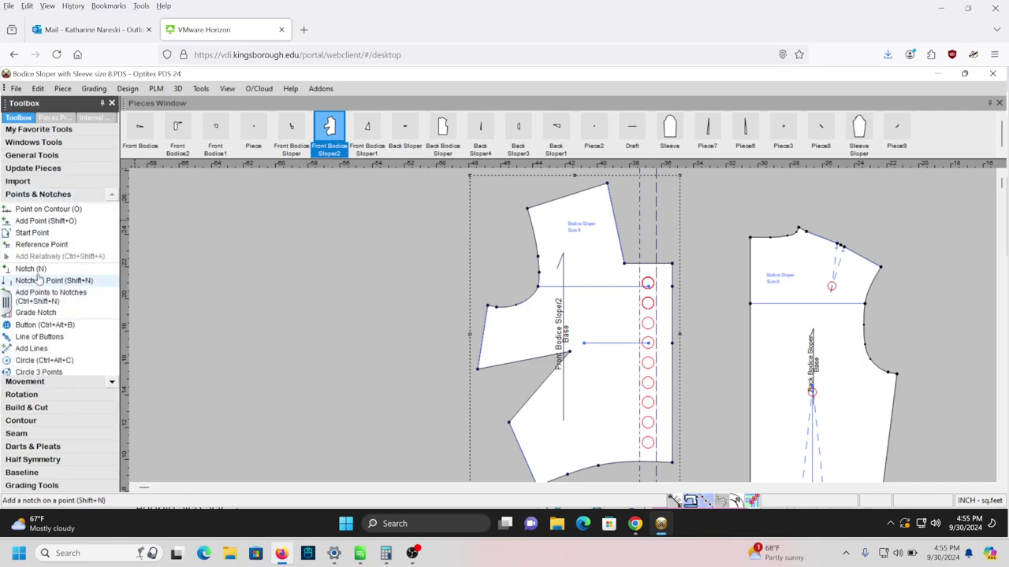
{"action": "left_click", "coordinate": [37, 272]}
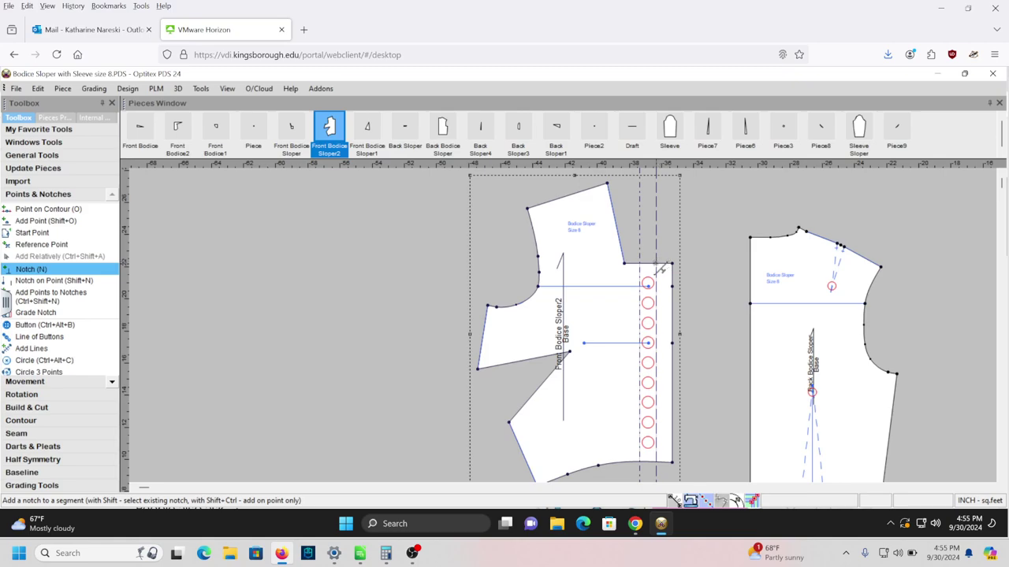
{"action": "left_click", "coordinate": [660, 270]}
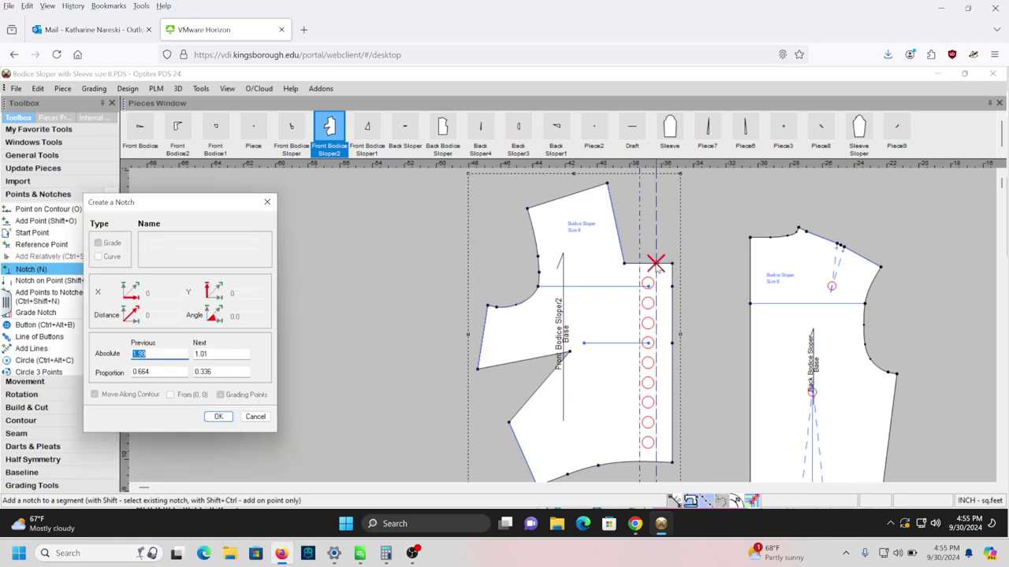
{"action": "left_click", "coordinate": [224, 351]}
{"action": "key", "text": "BackSpace"}
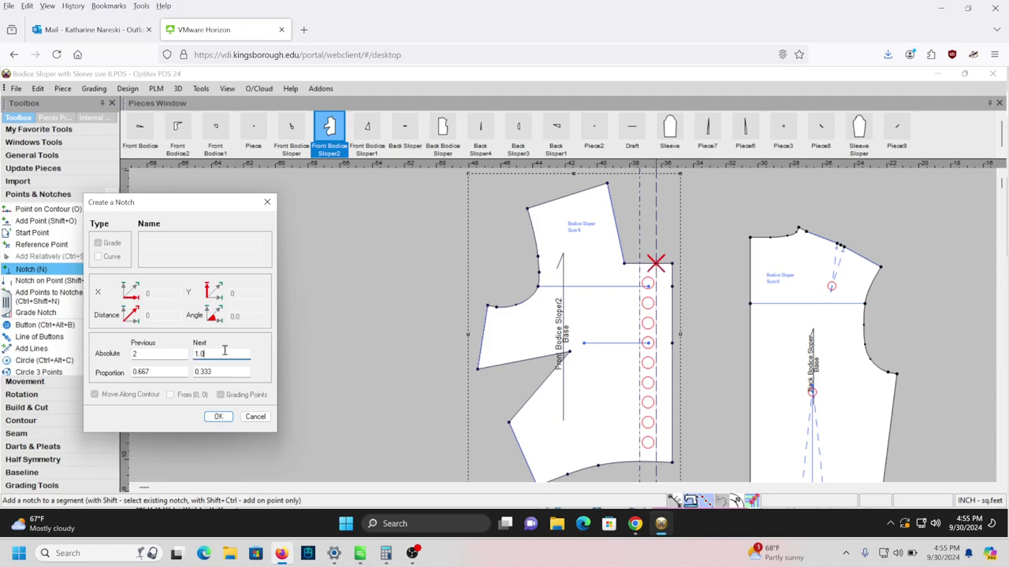
{"action": "left_click", "coordinate": [227, 419]}
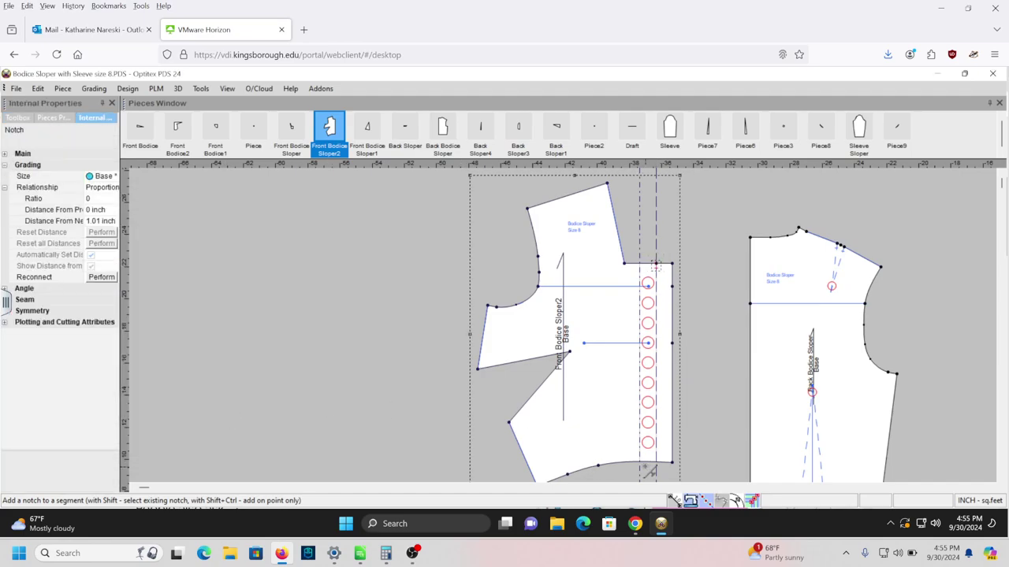
- Add a matching notch on the front waistline at the outer guideline and return to the Select tool
{"action": "left_click", "coordinate": [656, 463]}
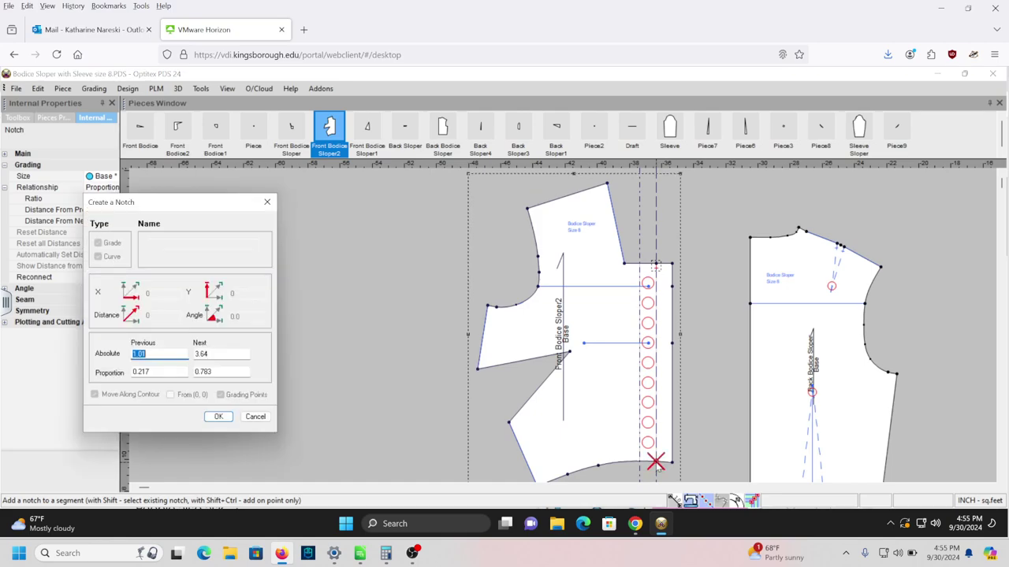
{"action": "left_click", "coordinate": [167, 354]}
{"action": "left_click", "coordinate": [219, 417]}
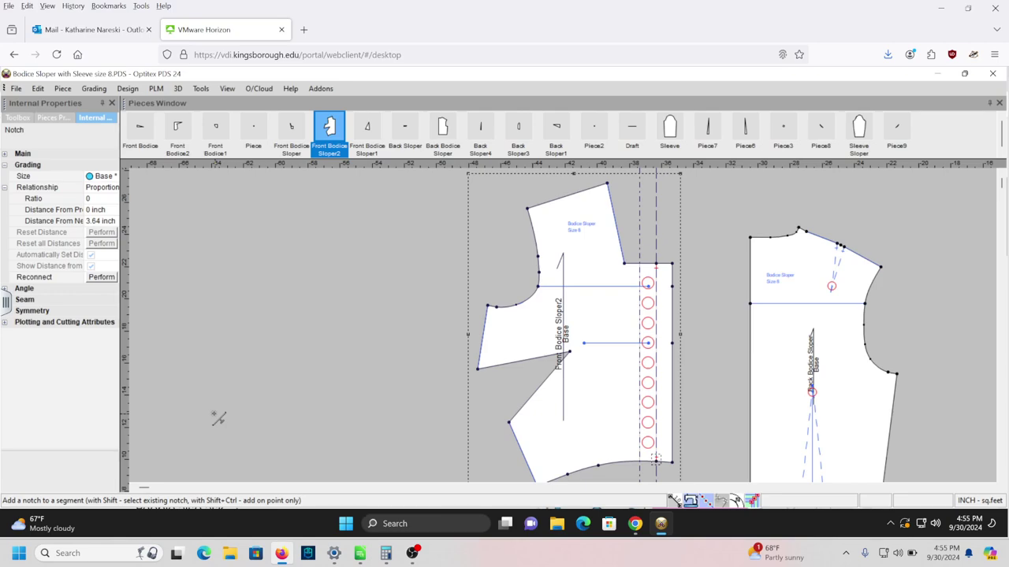
{"action": "left_click", "coordinate": [232, 92]}
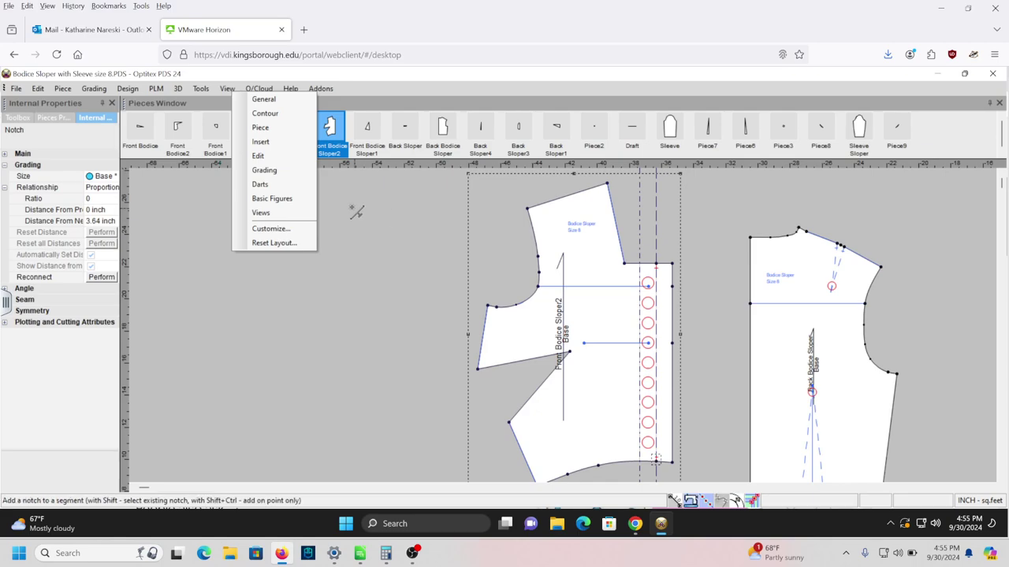
{"action": "right_click", "coordinate": [365, 280]}
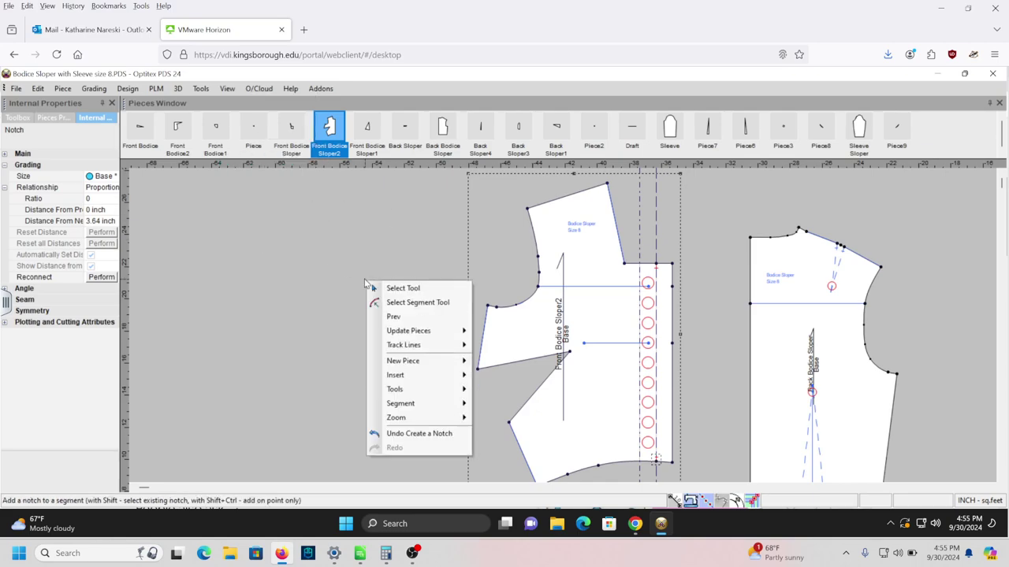
{"action": "left_click", "coordinate": [394, 287]}
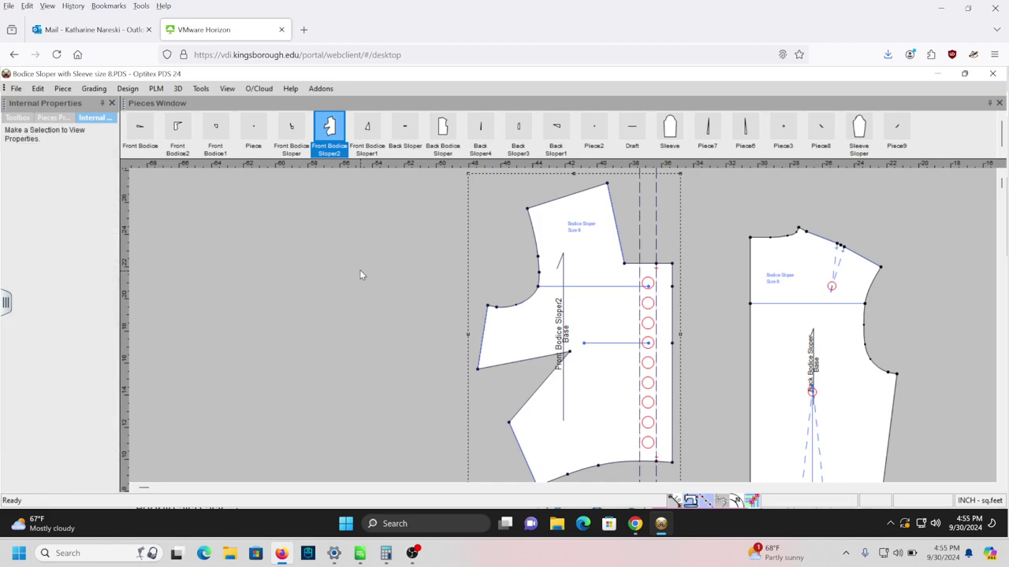
- Delete all guide lines and move the front bodice piece clear of the back piece, leaving open space between them
{"action": "left_click", "coordinate": [227, 88]}
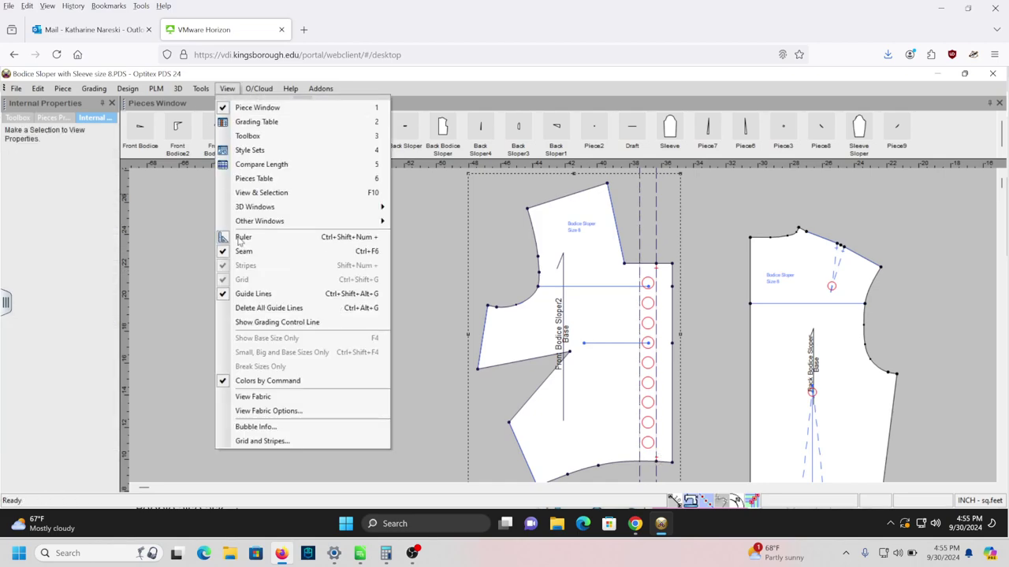
{"action": "left_click", "coordinate": [254, 308]}
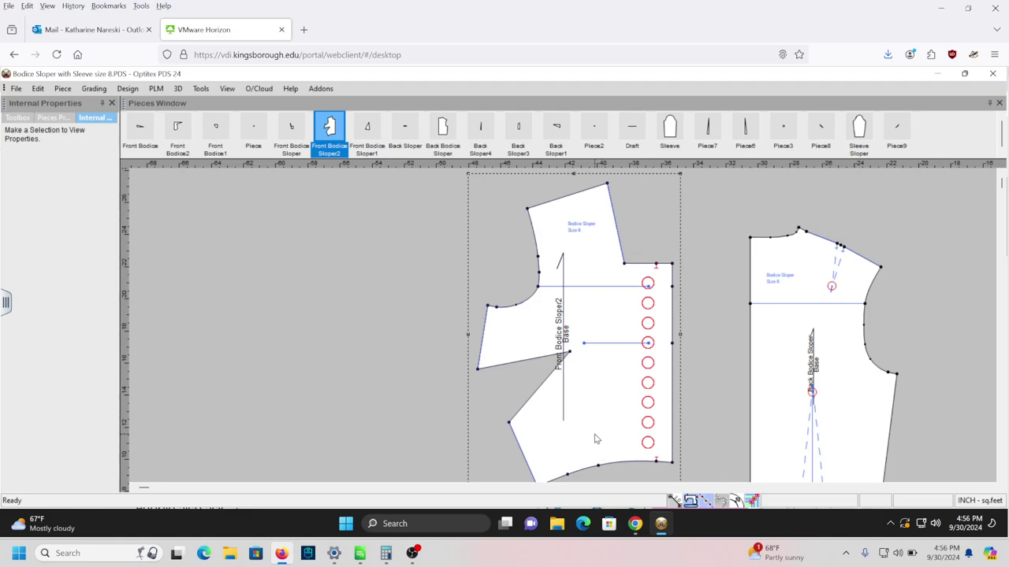
{"action": "left_click_drag", "start_coordinate": [596, 438], "coordinate": [288, 429]}
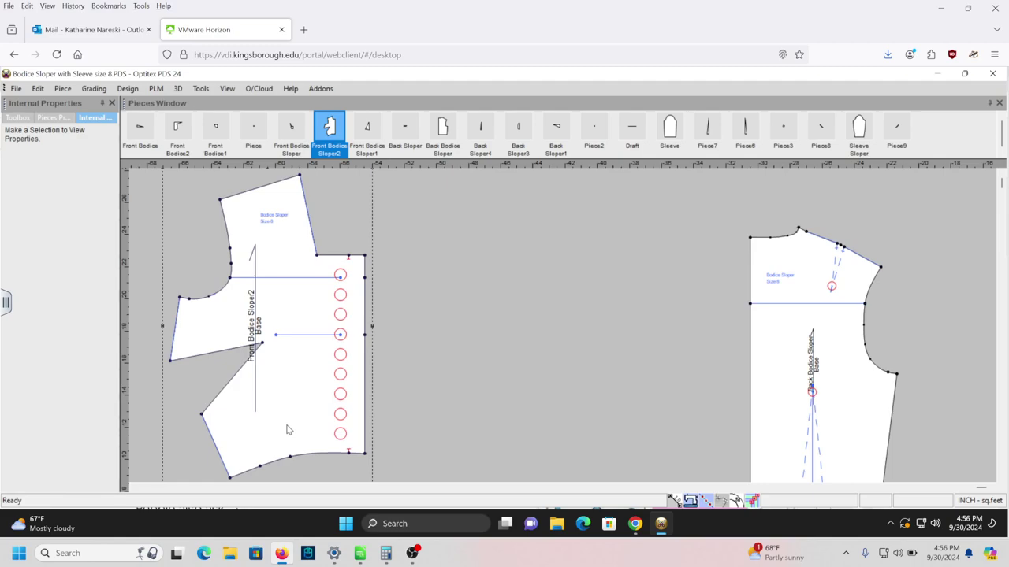
- Add a 0.5-inch seam allowance along the extended front edge, from the neckline corner to the waistline corner
{"action": "left_click", "coordinate": [255, 346]}
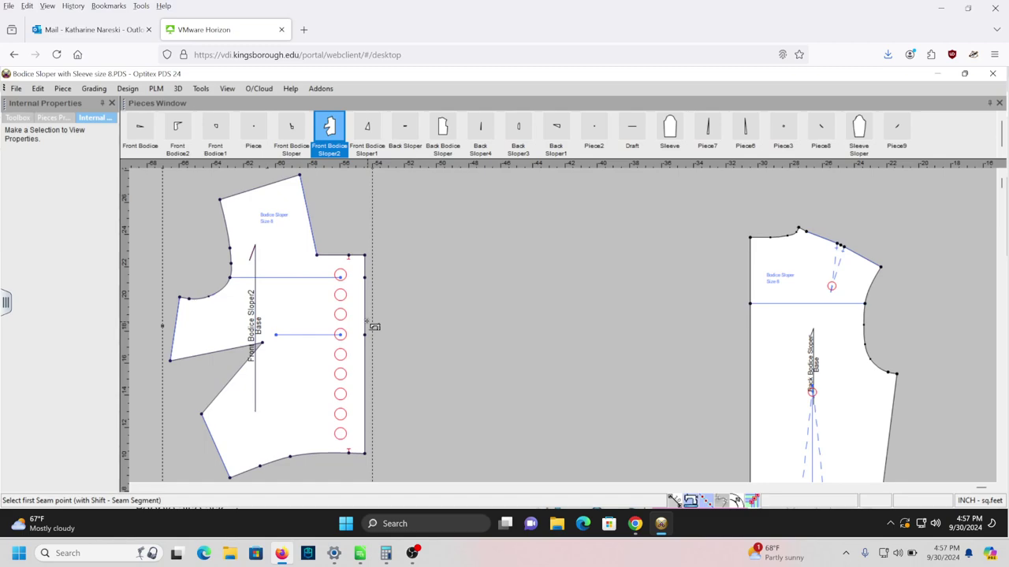
{"action": "left_click", "coordinate": [365, 256]}
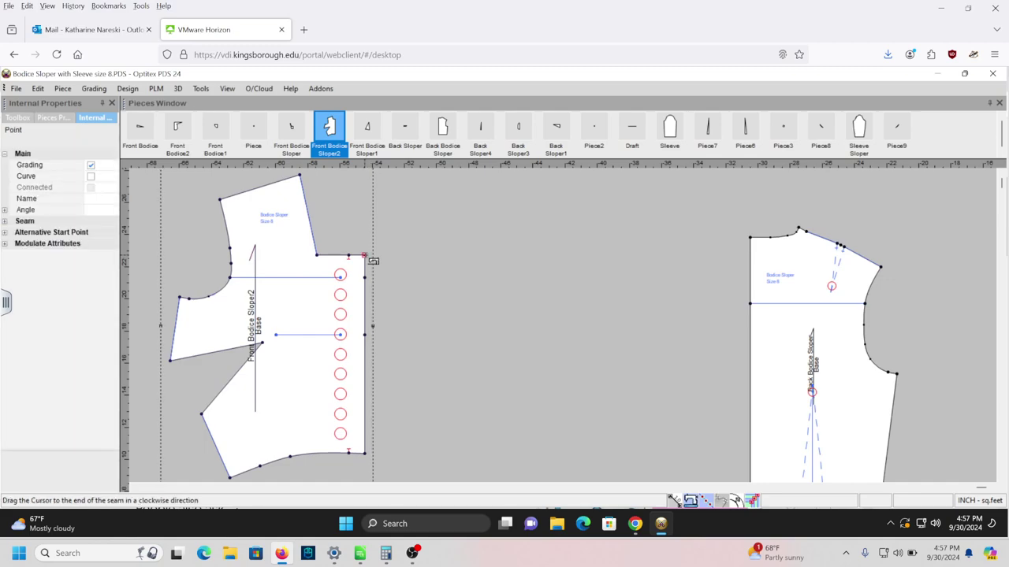
{"action": "left_click_drag", "start_coordinate": [365, 256], "coordinate": [365, 454]}
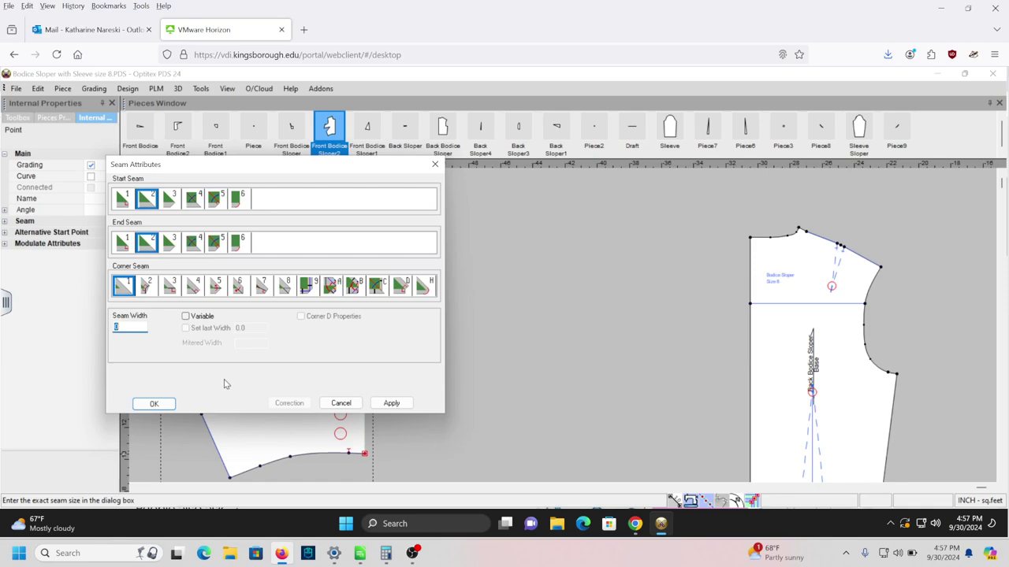
{"action": "type", "text": "5"}
{"action": "left_click", "coordinate": [156, 404]}
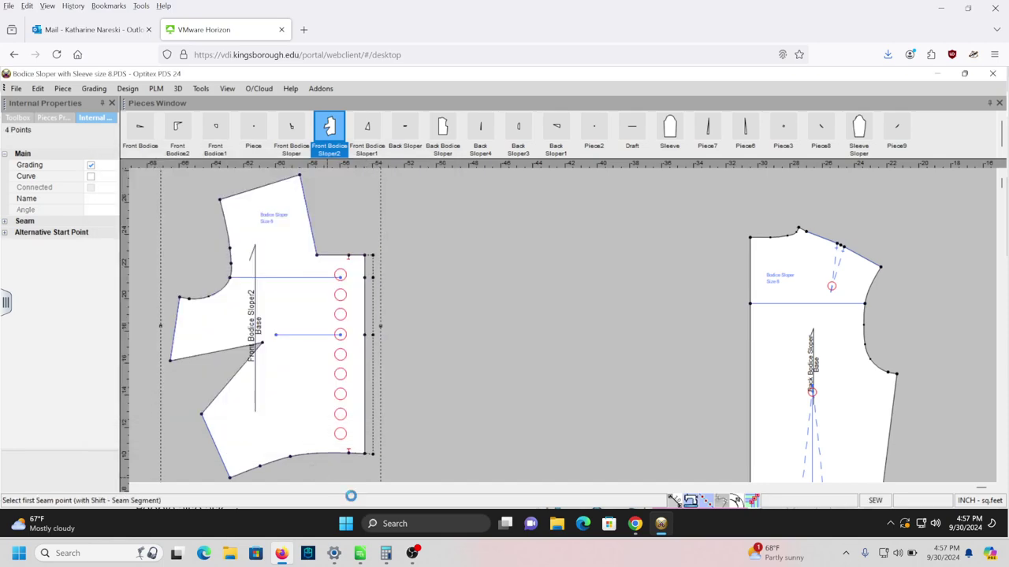
- Add a 1-inch seam allowance along the front waistline and 0.5 inch along the side seam, including the dart legs
{"action": "left_click_drag", "start_coordinate": [366, 455], "coordinate": [229, 480]}
{"action": "type", "text": "1"}
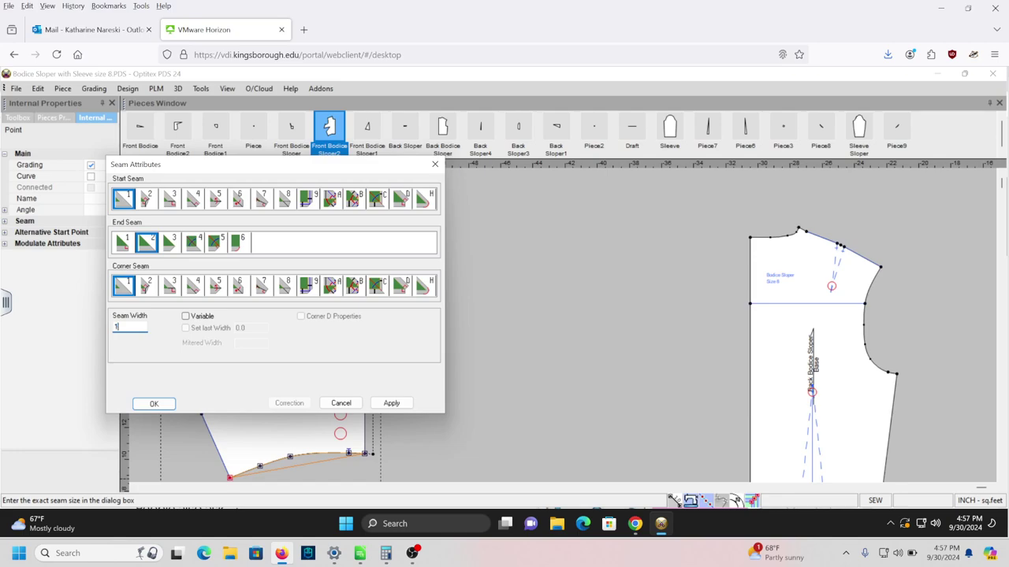
{"action": "key", "text": "Return"}
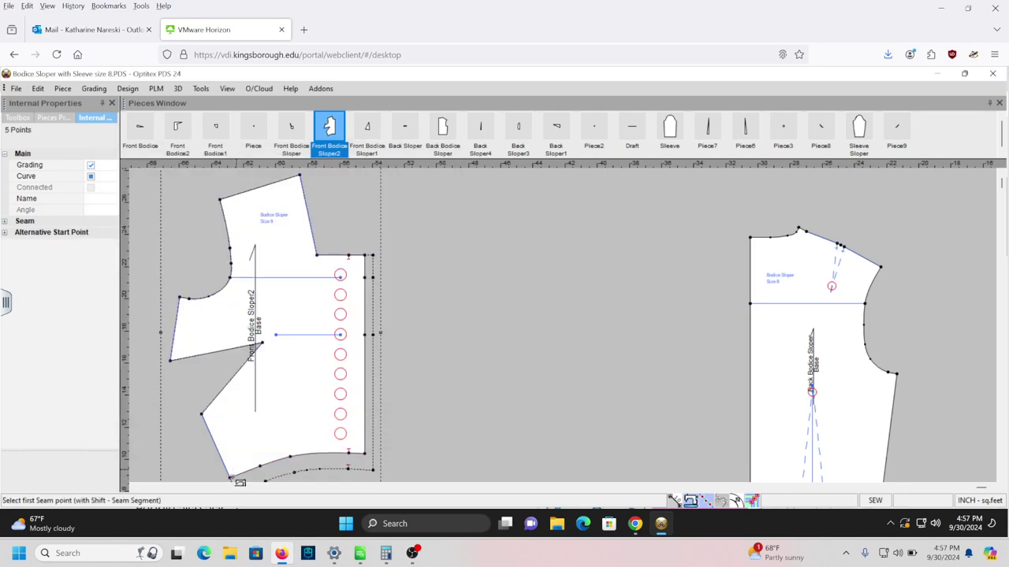
{"action": "left_click_drag", "start_coordinate": [228, 479], "coordinate": [181, 299]}
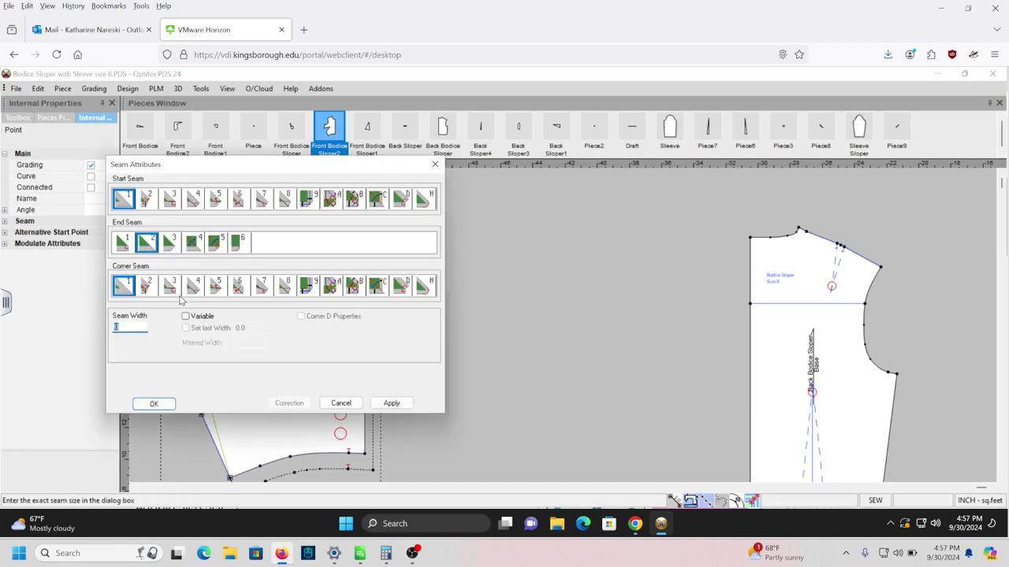
{"action": "type", "text": "5"}
{"action": "left_click", "coordinate": [154, 403]}
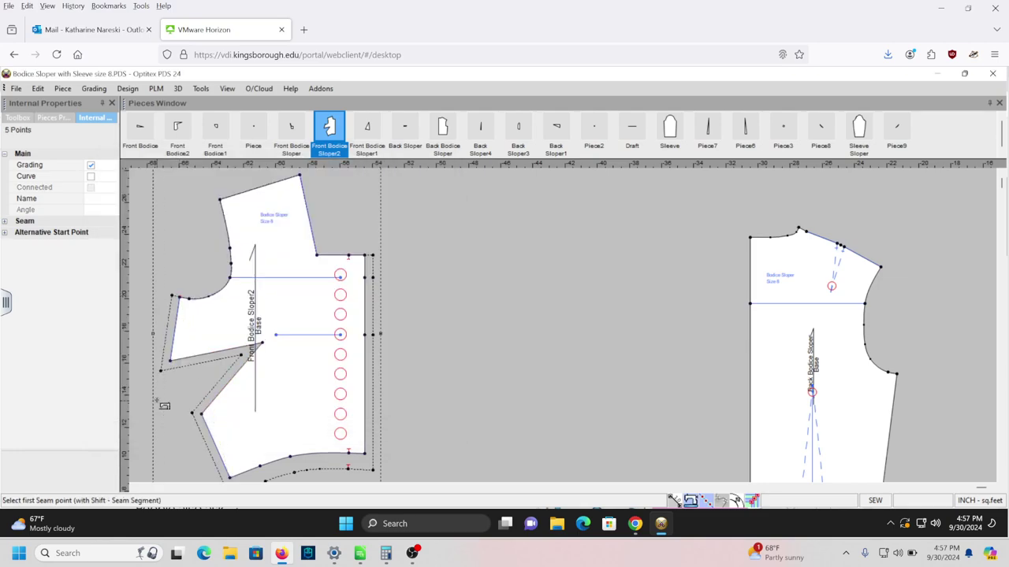
- Add a 0.25-inch seam allowance around the front armhole and 0.5 inch along the shoulder
{"action": "left_click_drag", "start_coordinate": [180, 298], "coordinate": [219, 204]}
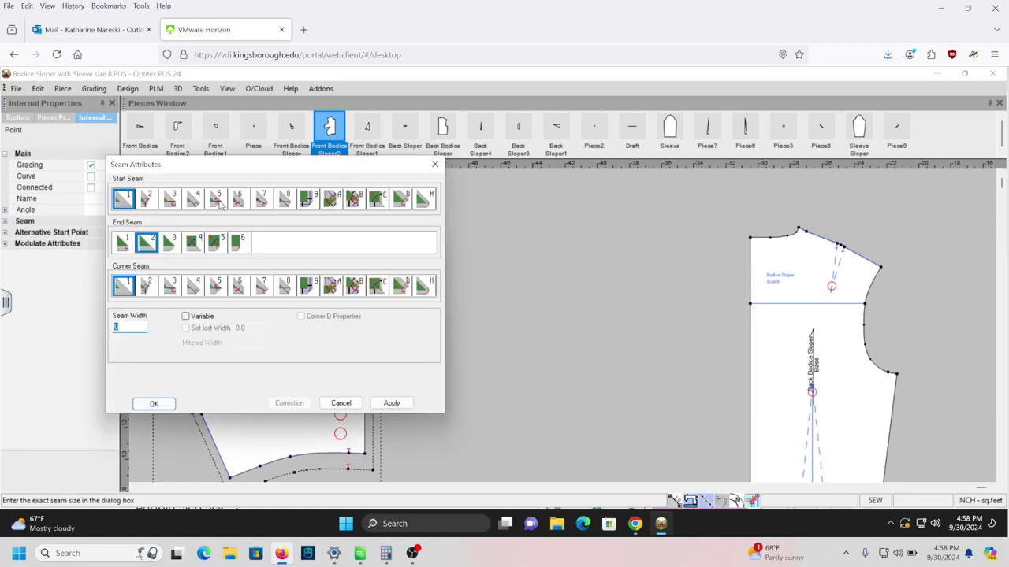
{"action": "key", "text": "BackSpace"}
{"action": "type", "text": ".25"}
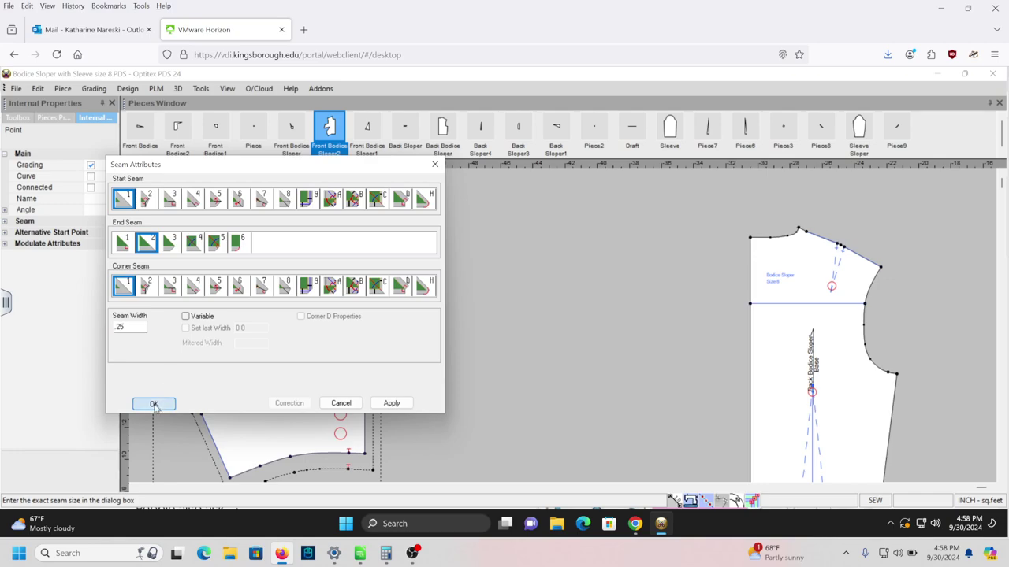
{"action": "left_click", "coordinate": [155, 404]}
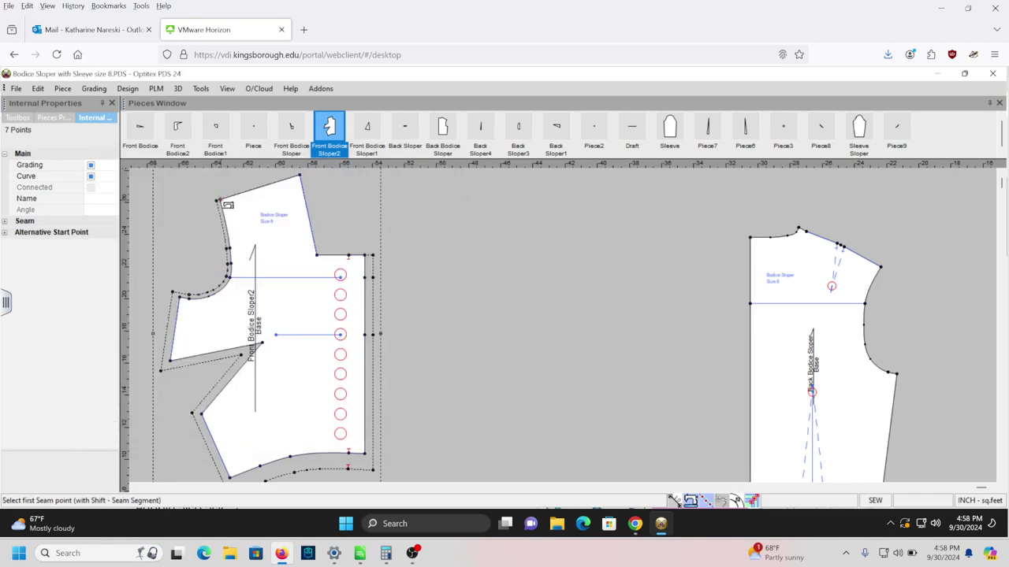
{"action": "left_click_drag", "start_coordinate": [221, 201], "coordinate": [300, 180]}
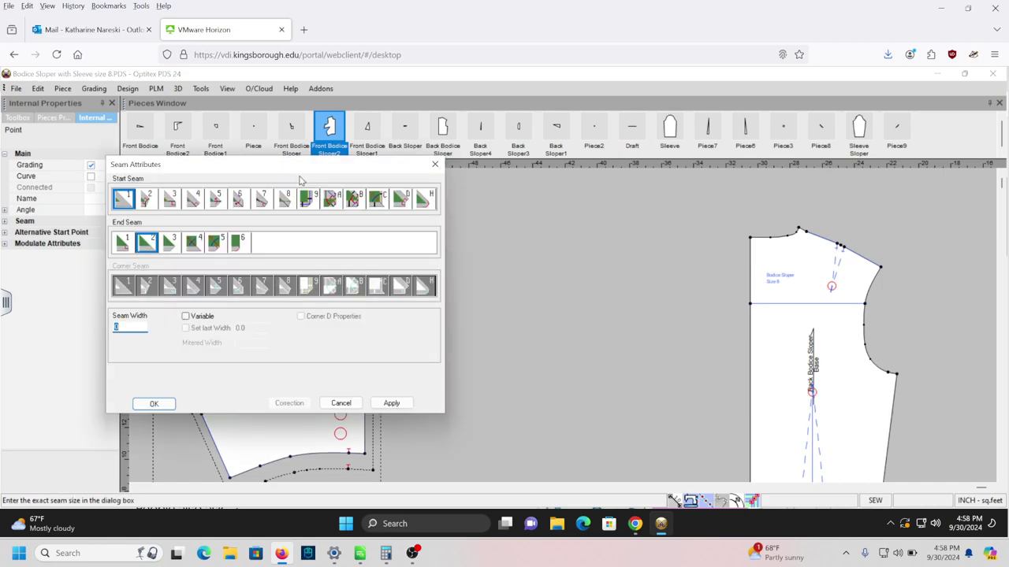
{"action": "type", "text": "5"}
{"action": "left_click", "coordinate": [153, 404]}
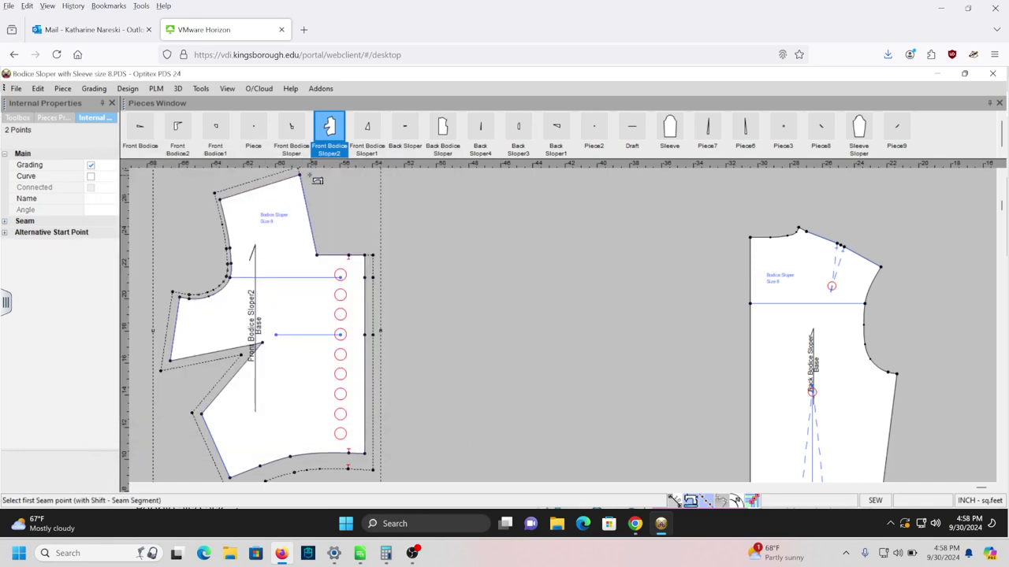
{"action": "left_click", "coordinate": [300, 179]}
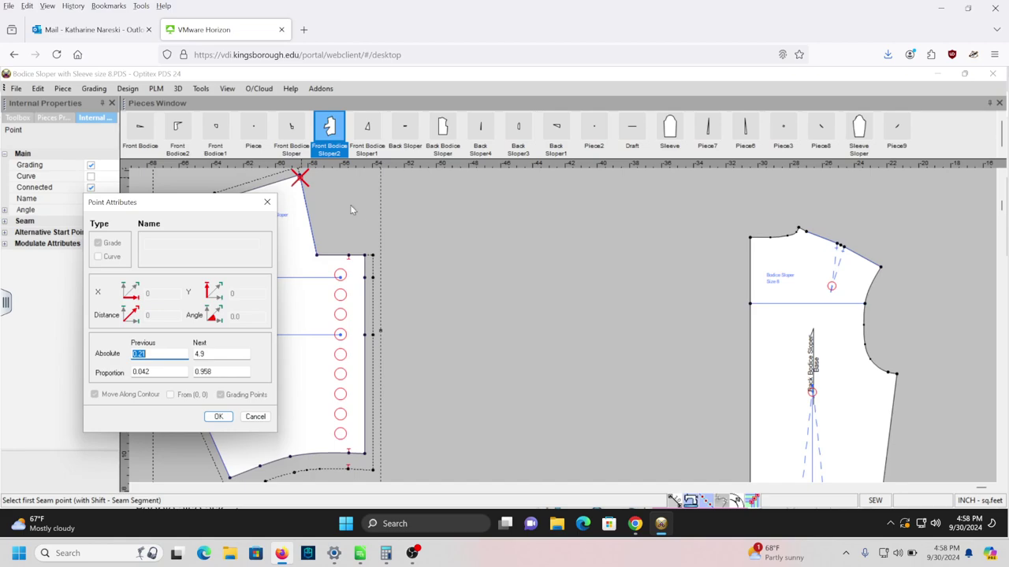
{"action": "left_click", "coordinate": [255, 417]}
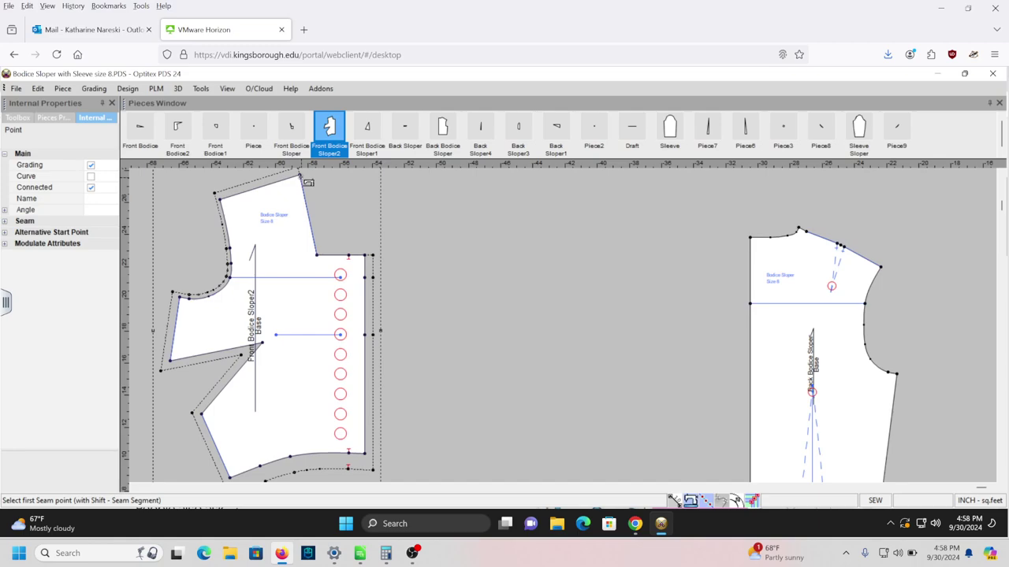
{"action": "left_click", "coordinate": [301, 177]}
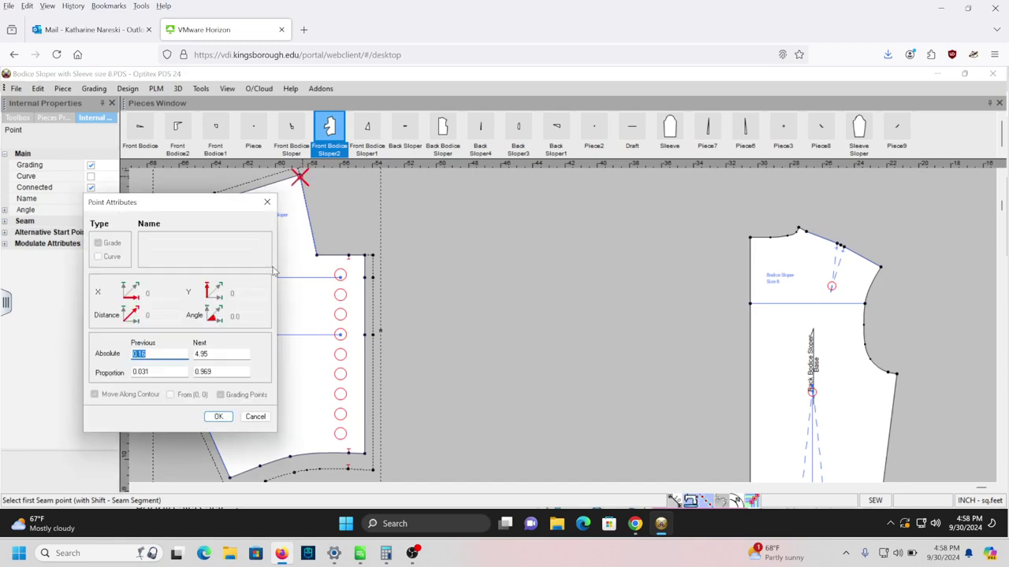
{"action": "left_click", "coordinate": [254, 416]}
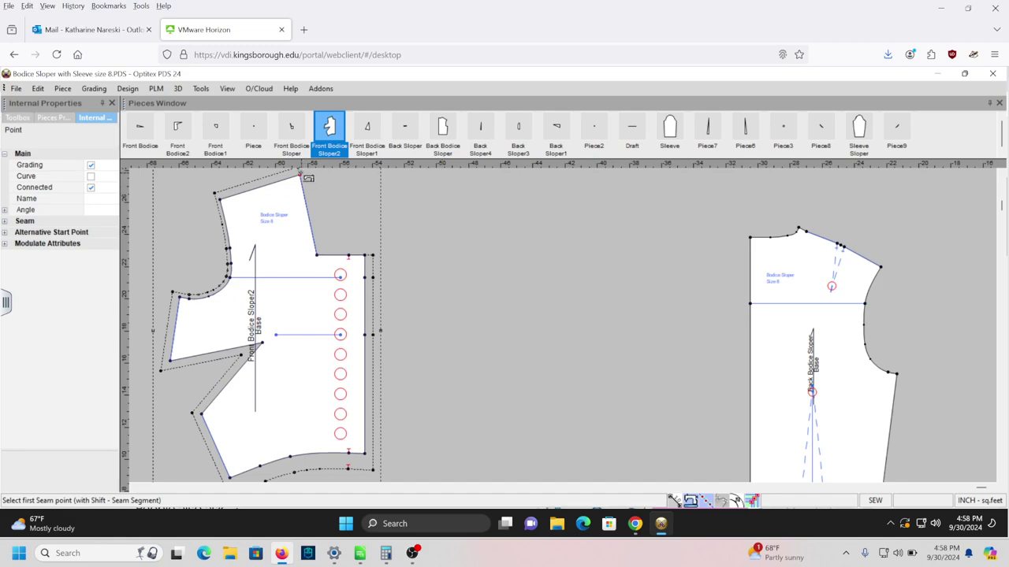
- Add a 0.25-inch seam allowance along the square neckline, from the shoulder neck point to the extended front edge
{"action": "left_click_drag", "start_coordinate": [300, 174], "coordinate": [368, 257]}
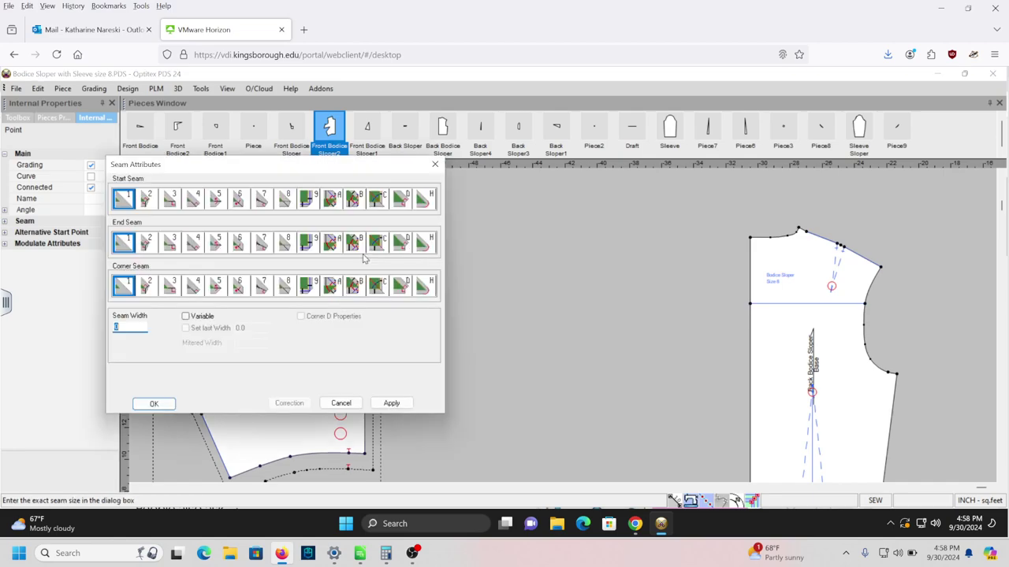
{"action": "type", "text": ".25"}
{"action": "left_click", "coordinate": [151, 405]}
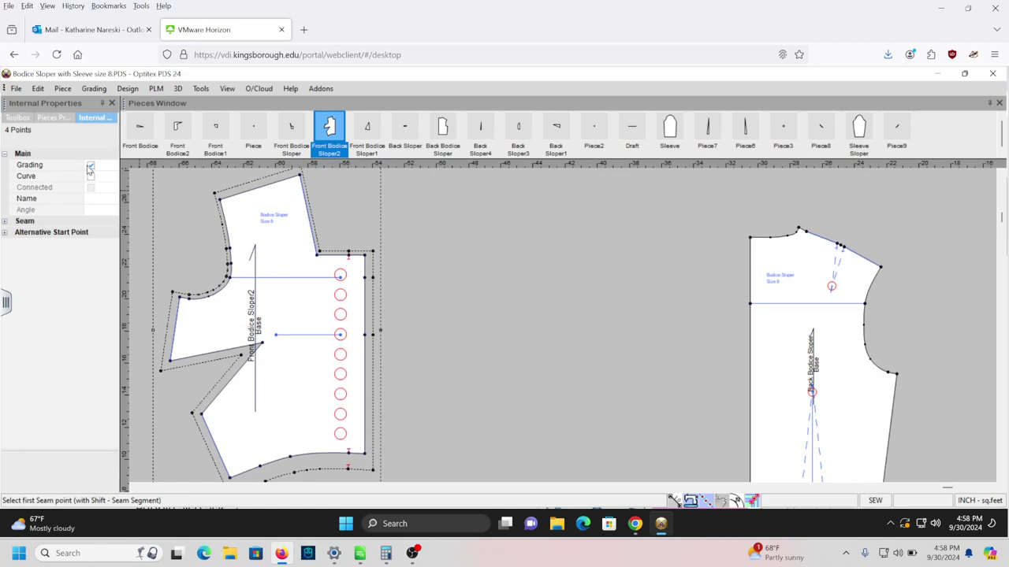
- Rename the front bodice piece as Front Shirt
{"action": "left_click", "coordinate": [53, 118]}
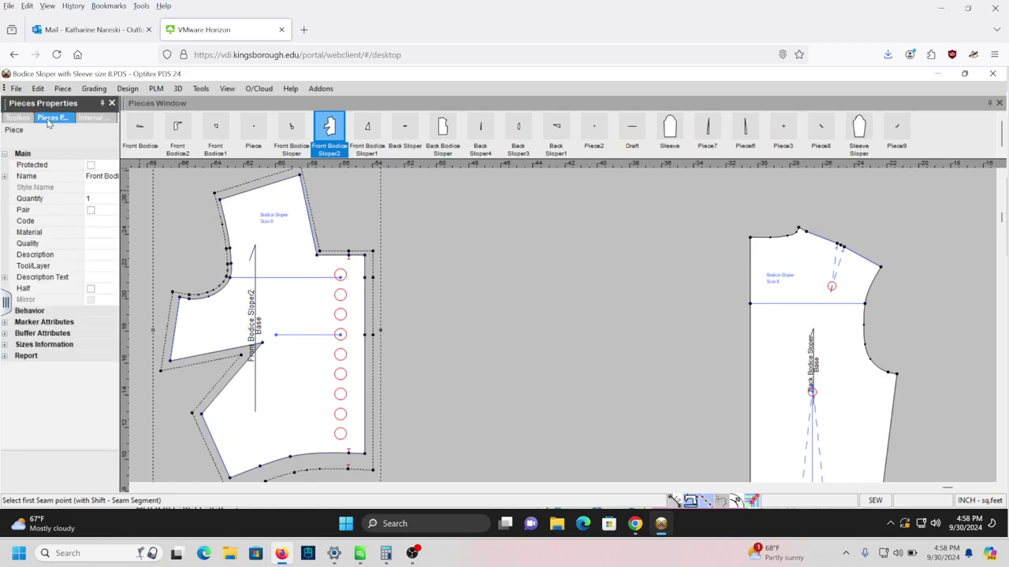
{"action": "left_click", "coordinate": [102, 177]}
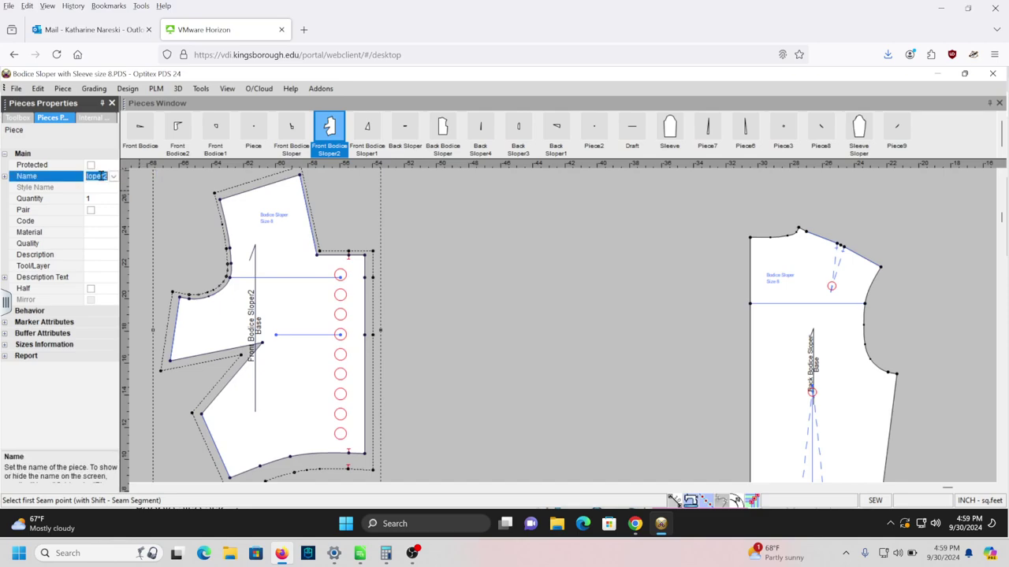
{"action": "type", "text": "Front S"}
{"action": "type", "text": "l"}
{"action": "type", "text": "hir"}
{"action": "type", "text": "t"}
{"action": "key", "text": "Return"}
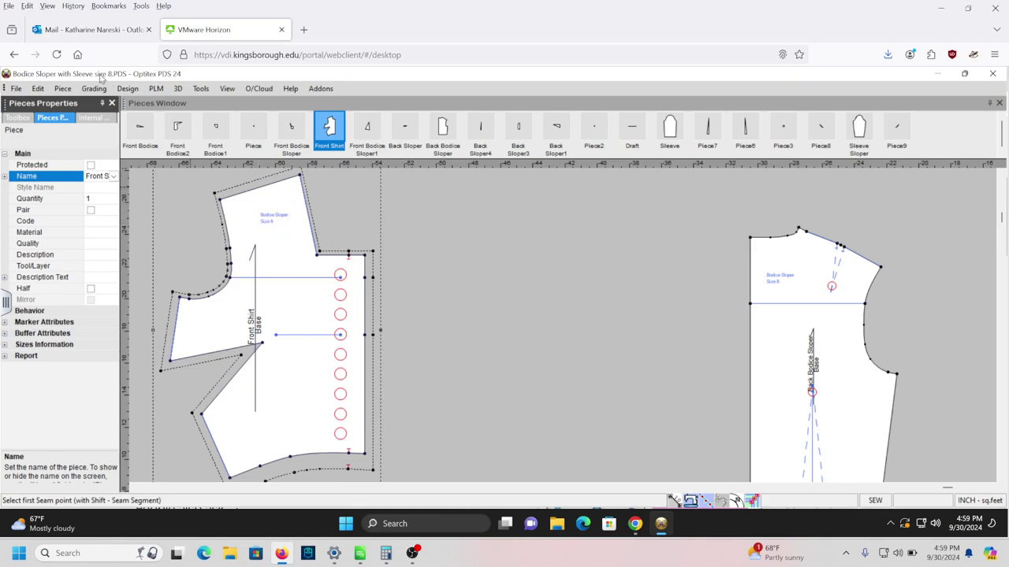
- Replace the Bodice Sloper line of the text label on the front piece with Style#567
{"action": "left_click", "coordinate": [843, 252]}
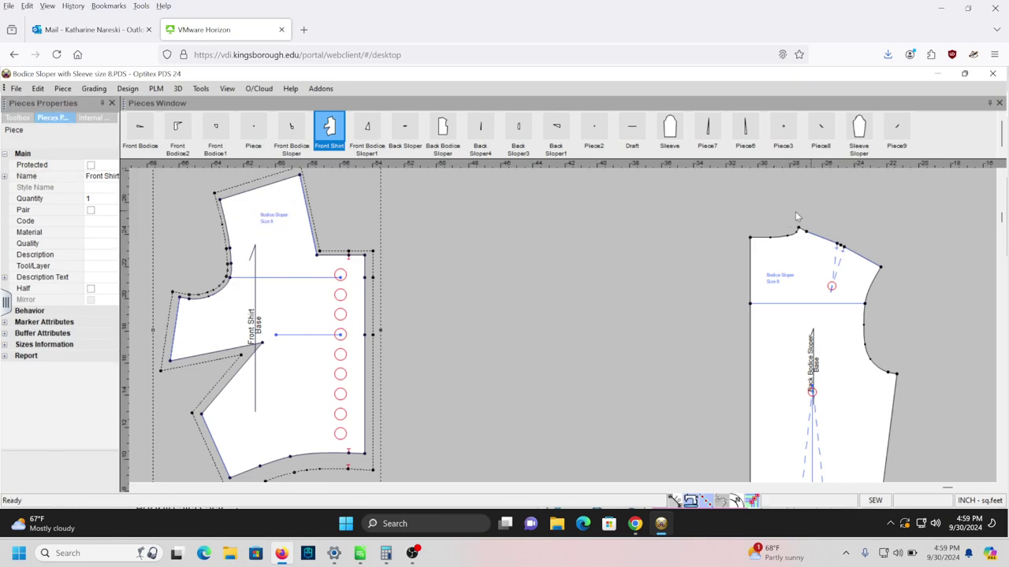
{"action": "left_click", "coordinate": [274, 220]}
{"action": "left_click", "coordinate": [88, 119]}
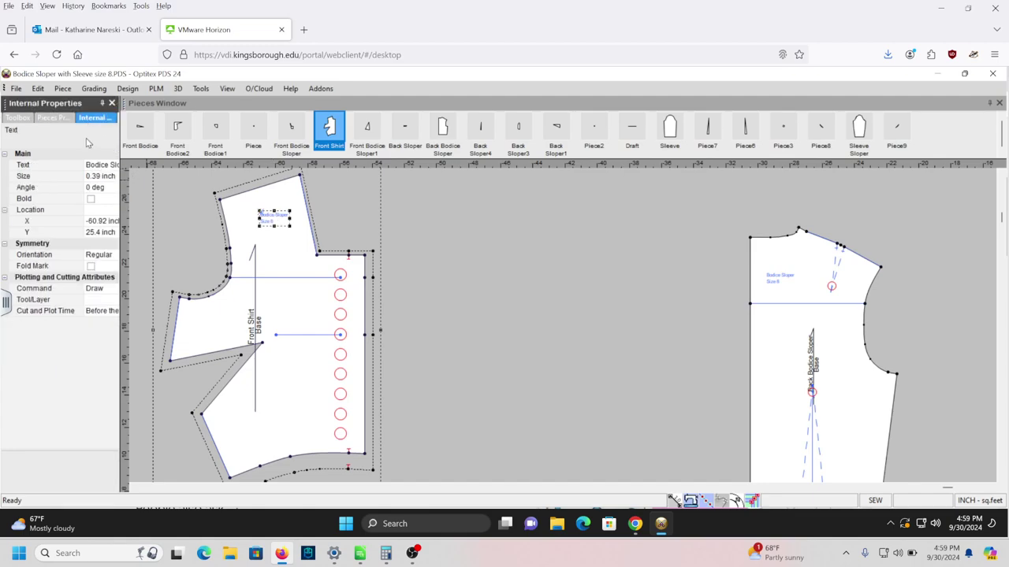
{"action": "left_click", "coordinate": [95, 168]}
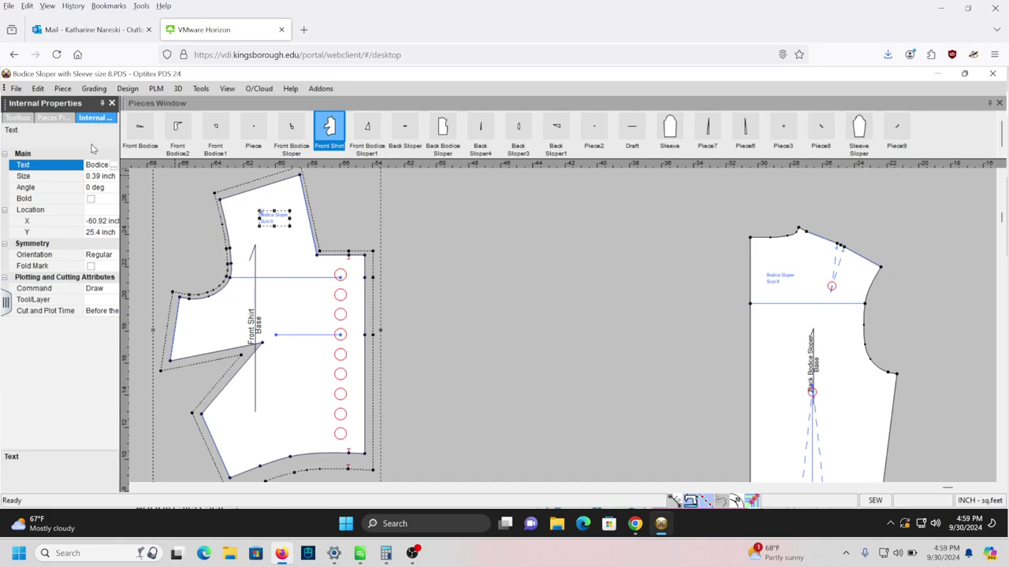
{"action": "left_click", "coordinate": [111, 166]}
{"action": "left_click", "coordinate": [114, 166]}
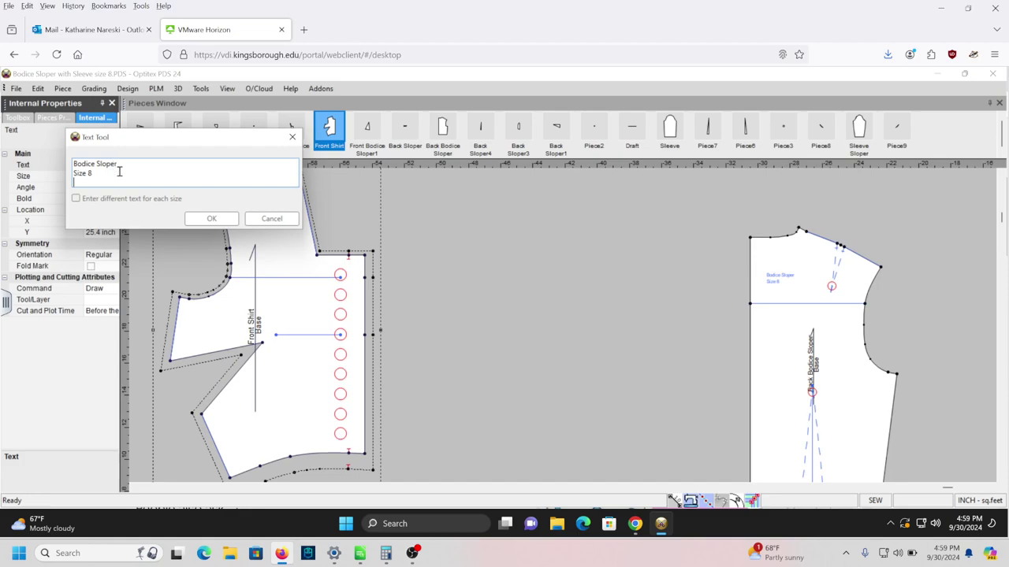
{"action": "left_click_drag", "start_coordinate": [123, 164], "coordinate": [70, 167]}
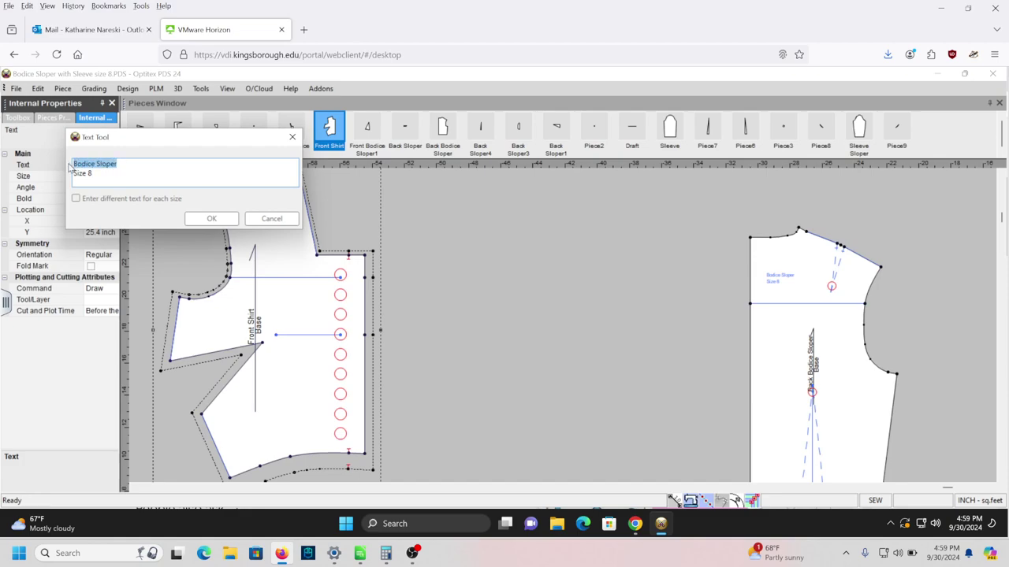
{"action": "type", "text": "S"}
{"action": "key", "text": "BackSpace"}
{"action": "key", "text": "BackSpace"}
{"action": "key", "text": "BackSpace"}
{"action": "type", "text": "yle#567"}
- Add a third line reading Cut 2 Self below Size 8 in the front piece's label
{"action": "left_click", "coordinate": [101, 175]}
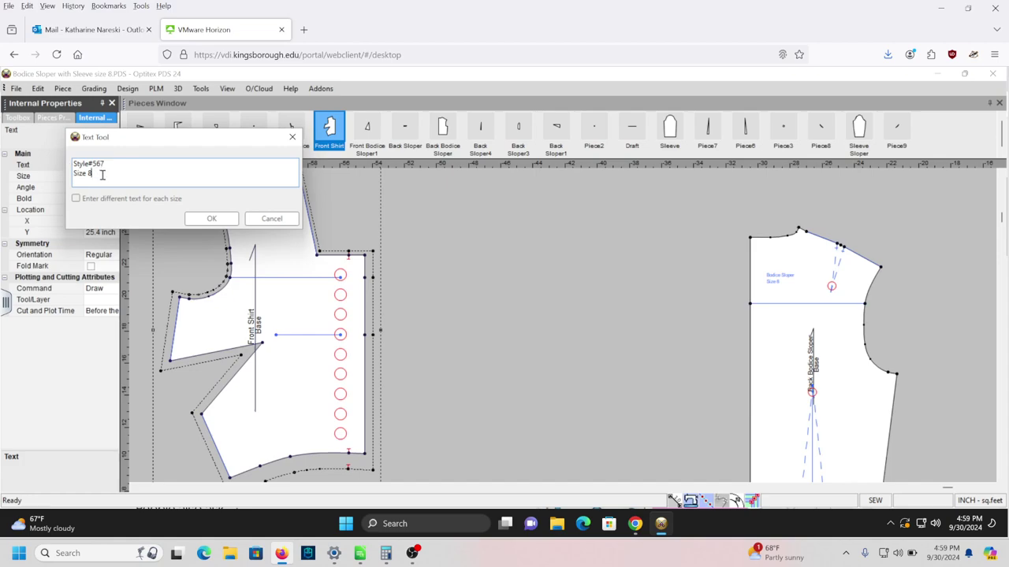
{"action": "key", "text": "Return"}
{"action": "type", "text": "Cut 2 Self"}
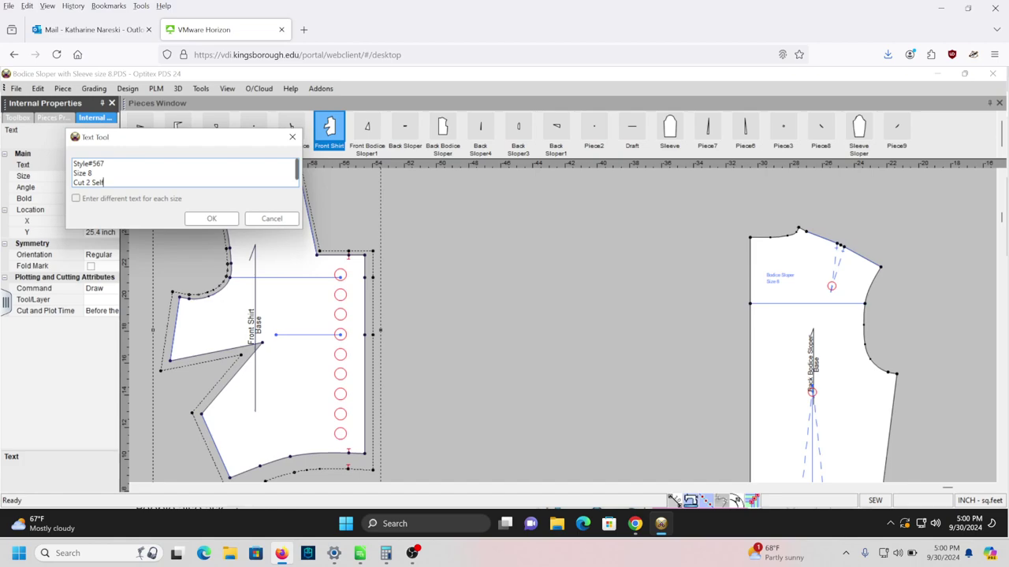
{"action": "left_click", "coordinate": [212, 219]}
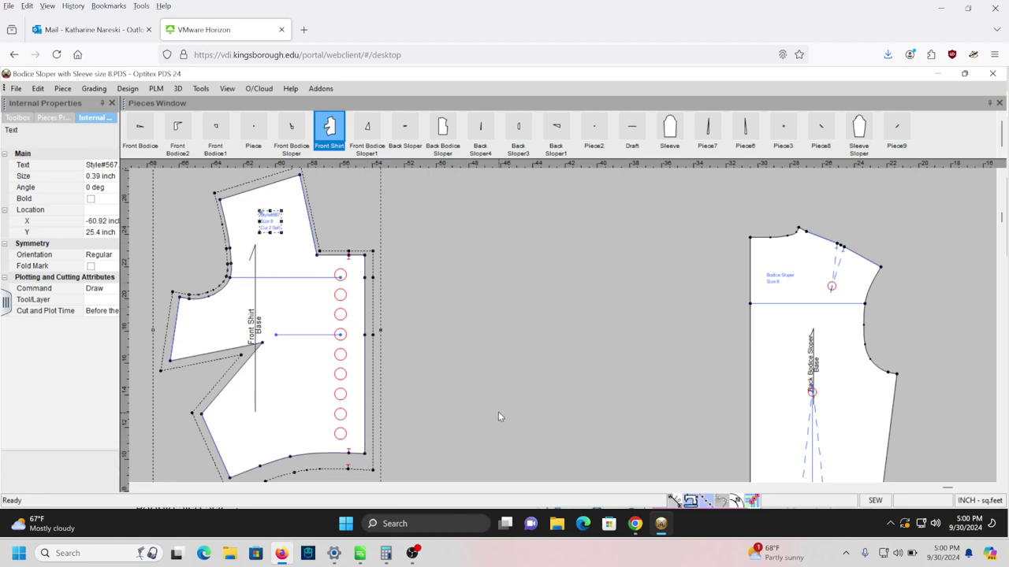
- Measure the length of the front shirt's extended front edge, from the neckline corner to the hem corner
{"action": "key", "text": "m"}
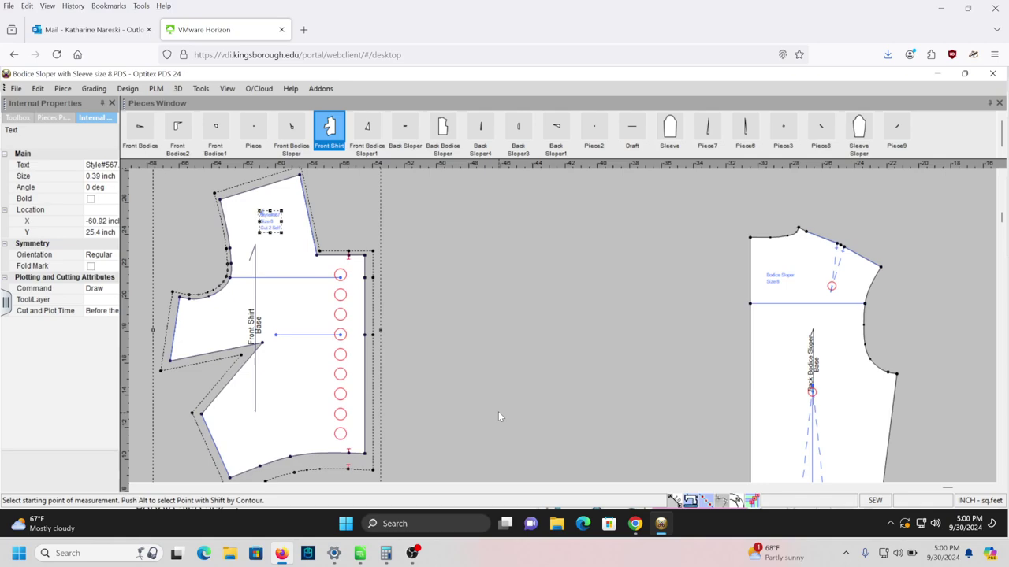
{"action": "left_click", "coordinate": [369, 258]}
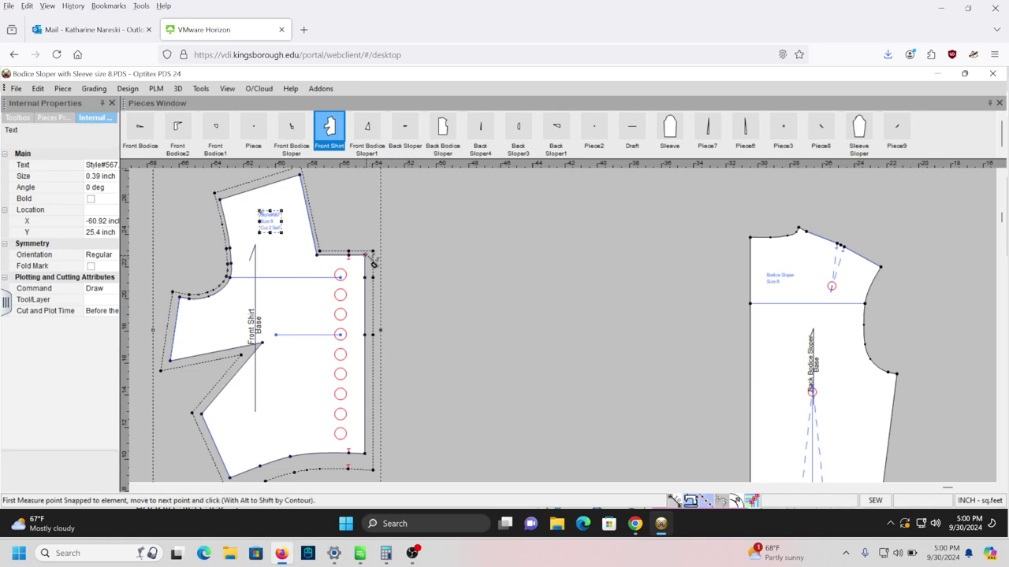
{"action": "left_click", "coordinate": [373, 465]}
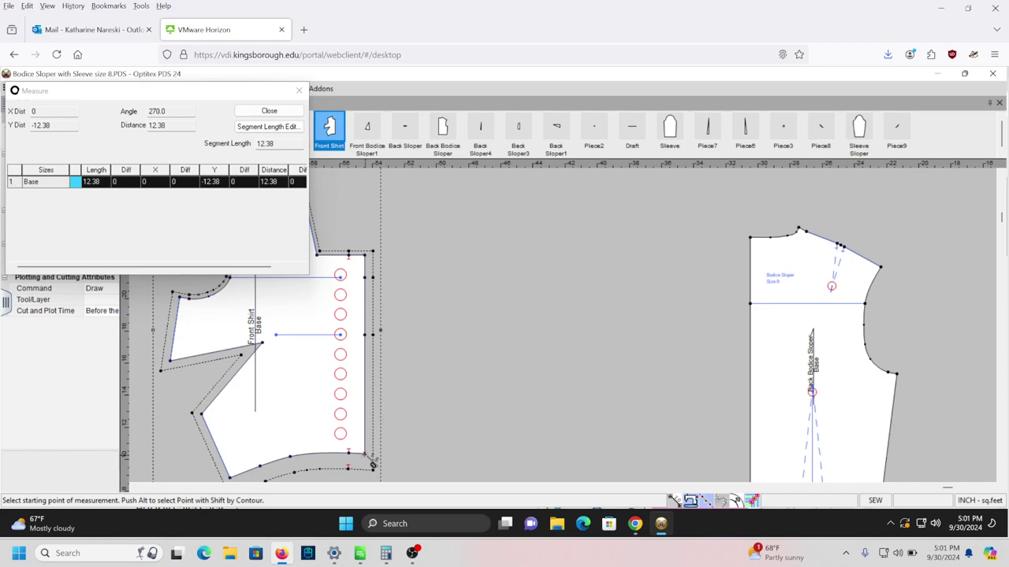
{"action": "left_click", "coordinate": [271, 112]}
- Create a rectangular piece named Button Placket Facing, with a length of 12.38 inches and a width of 1 inch
{"action": "left_click", "coordinate": [63, 88]}
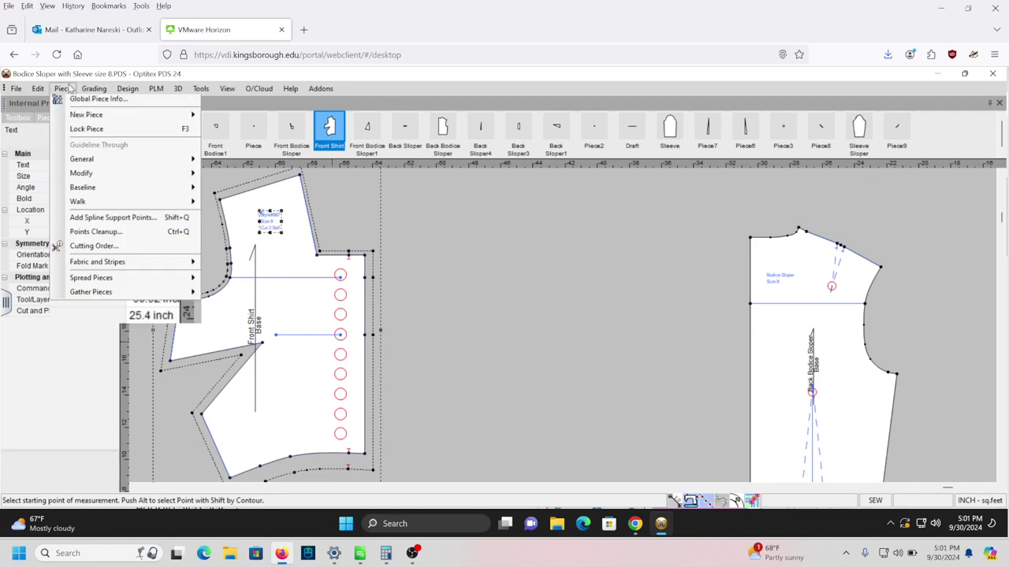
{"action": "mouse_move", "coordinate": [82, 140]}
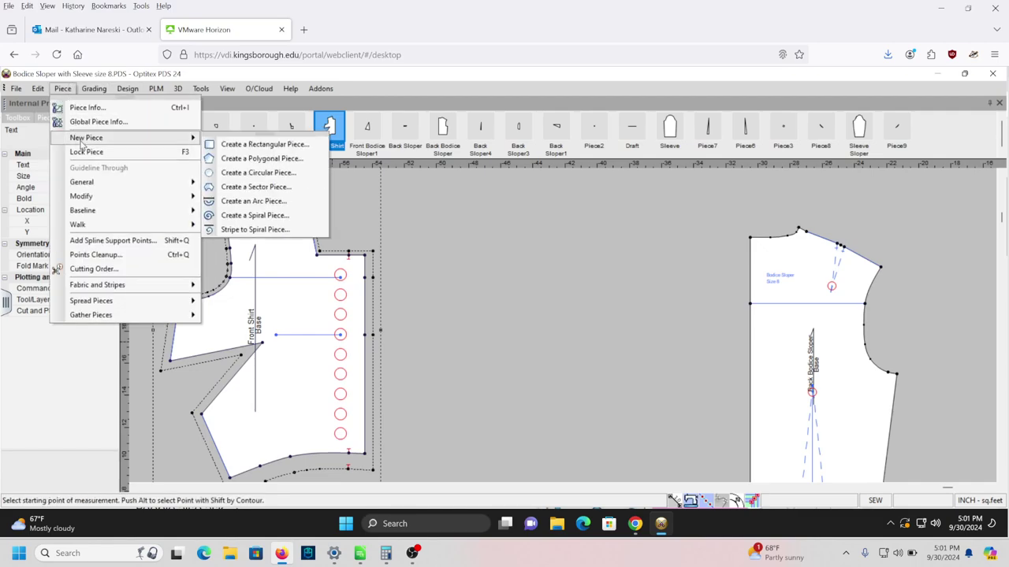
{"action": "left_click", "coordinate": [240, 147]}
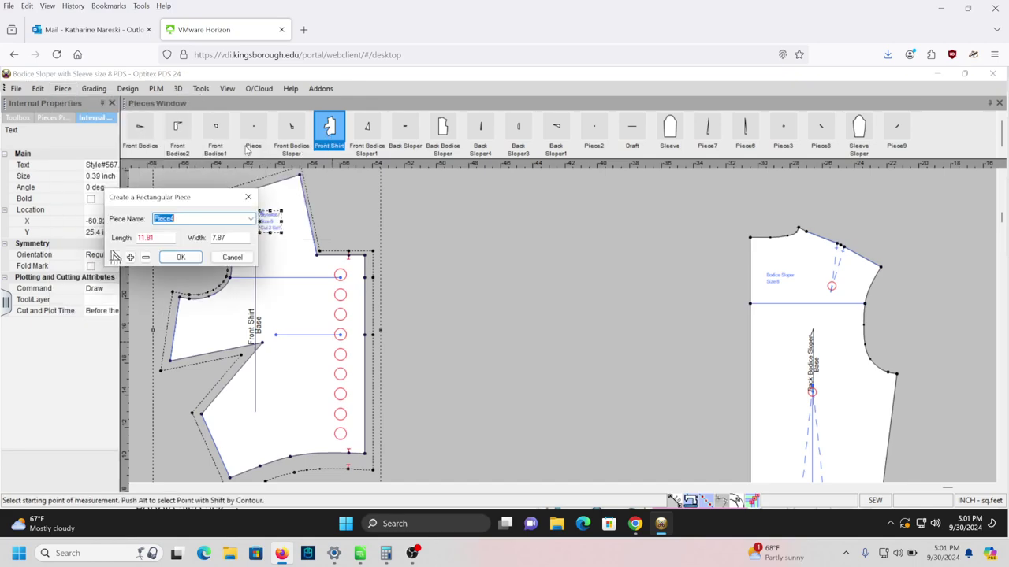
{"action": "type", "text": "Button Placket Facing"}
{"action": "key", "text": "Tab"}
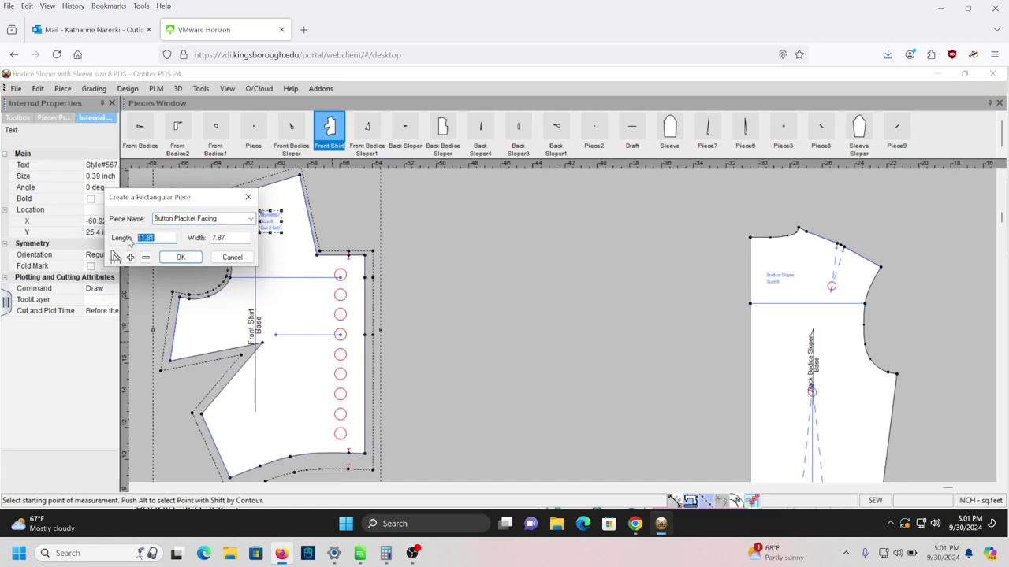
{"action": "type", "text": "12.38"}
{"action": "left_click", "coordinate": [222, 238]}
{"action": "double_click", "coordinate": [221, 238]}
{"action": "type", "text": "1"}
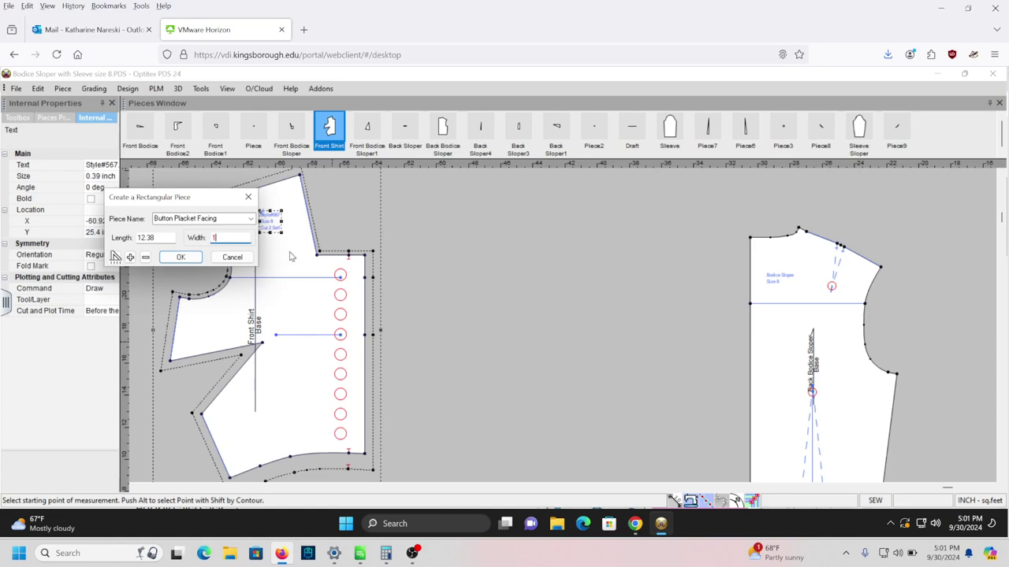
{"action": "left_click", "coordinate": [182, 257]}
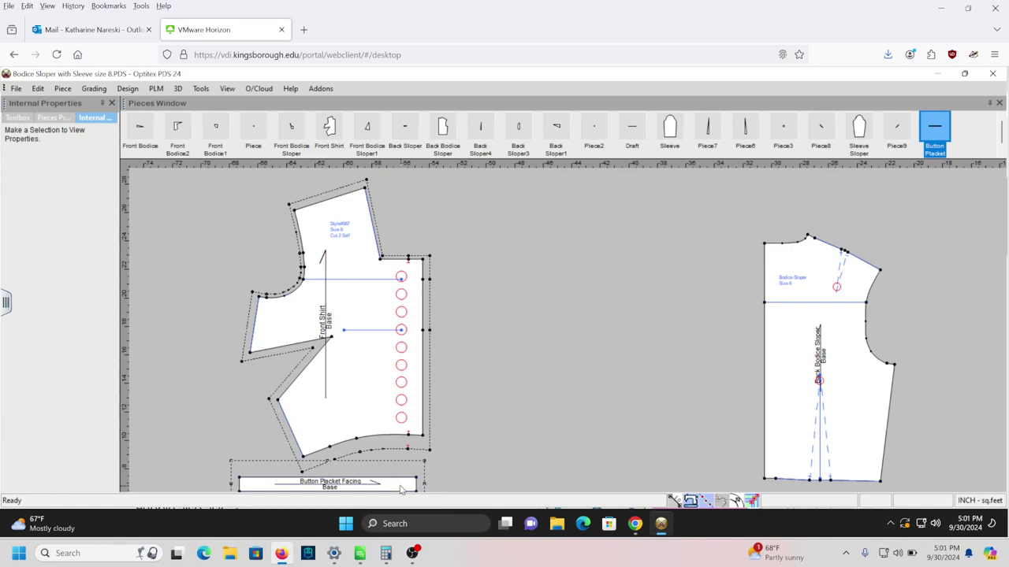
- Rotate the button placket facing 90 degrees so it stands vertically and place it alongside the front shirt's extended front edge
{"action": "right_click", "coordinate": [579, 289]}
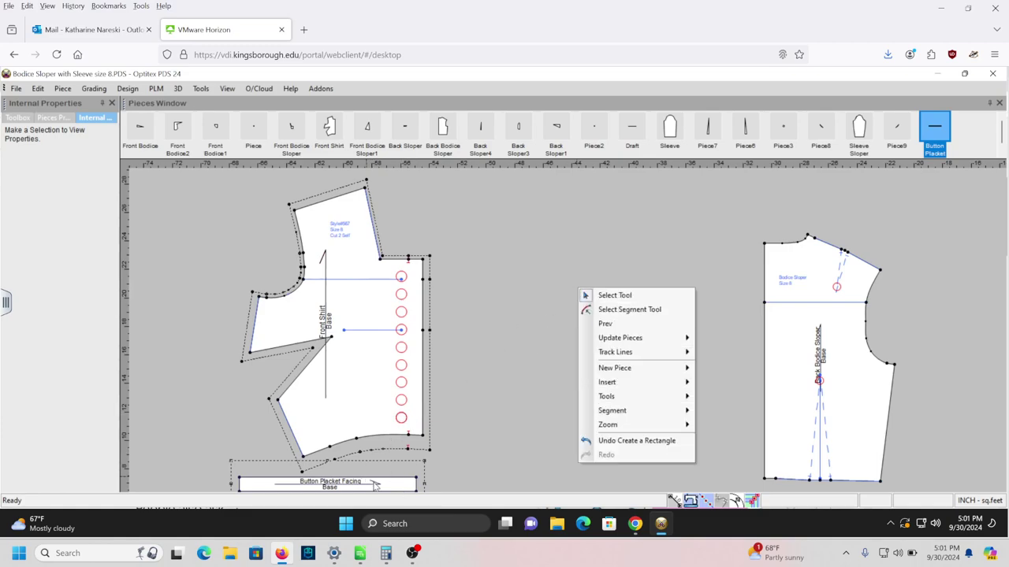
{"action": "left_click", "coordinate": [394, 488]}
{"action": "left_click_drag", "start_coordinate": [394, 488], "coordinate": [662, 344]}
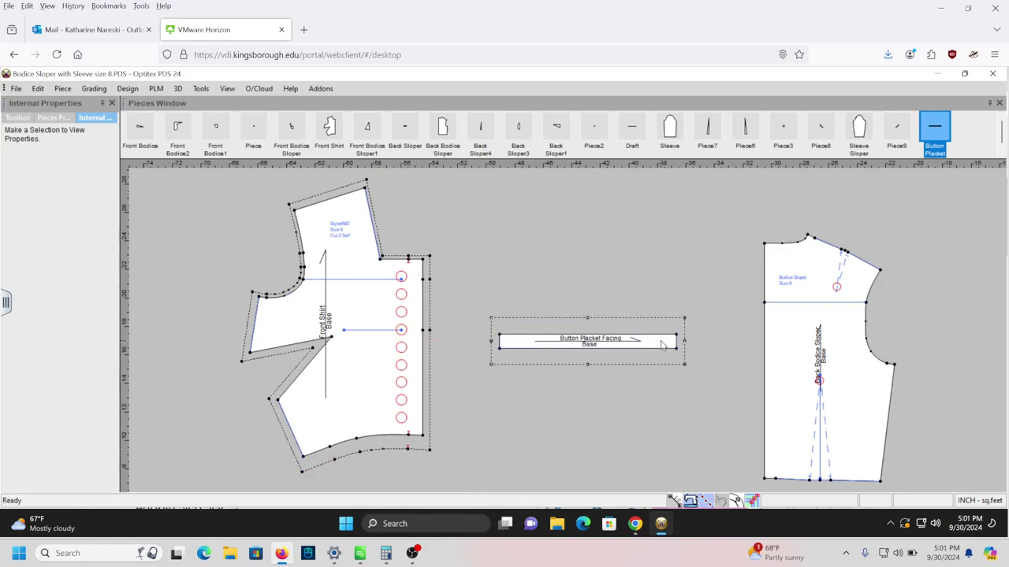
{"action": "key", "text": "r"}
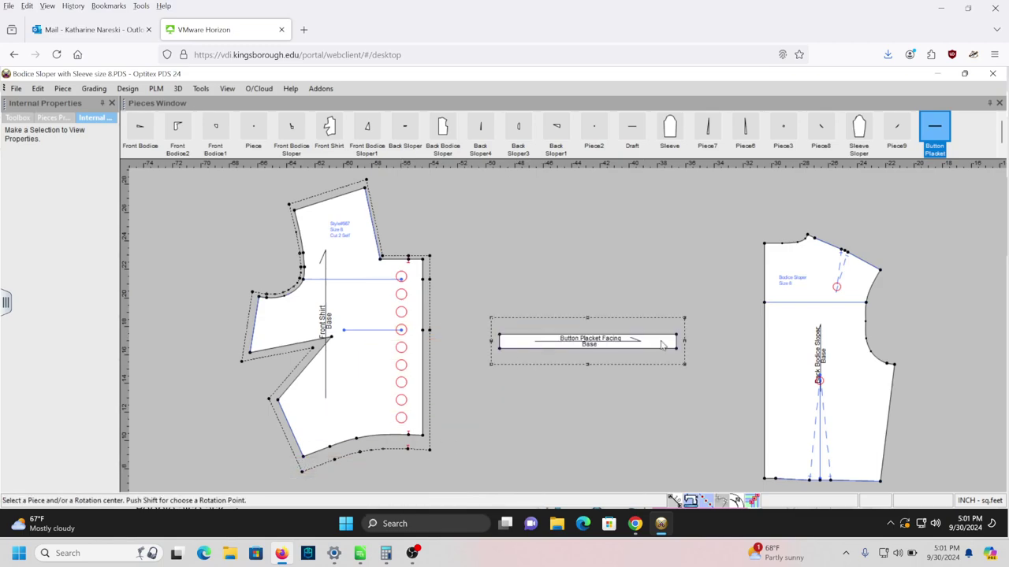
{"action": "left_click", "coordinate": [501, 347]}
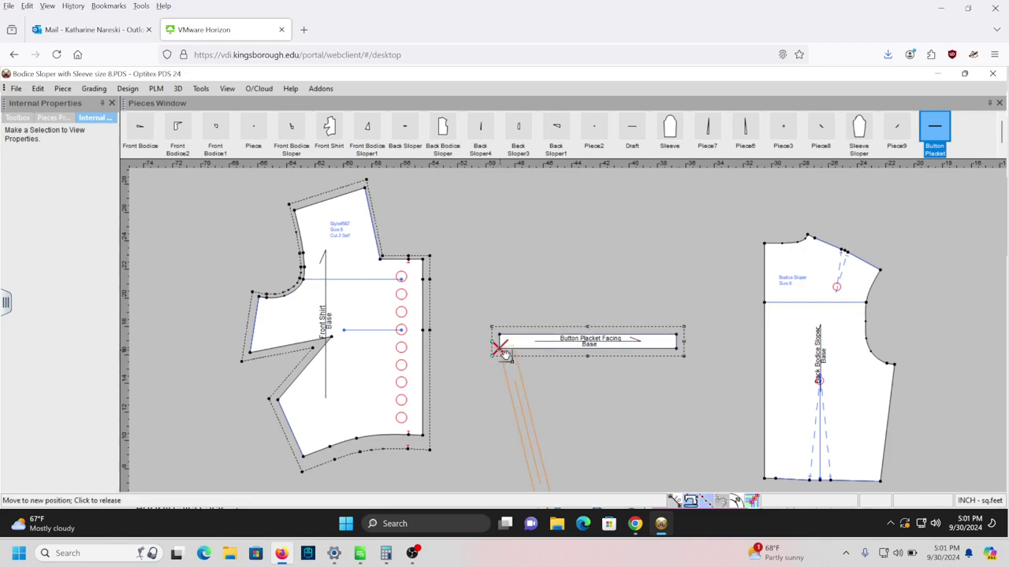
{"action": "left_click", "coordinate": [514, 270]}
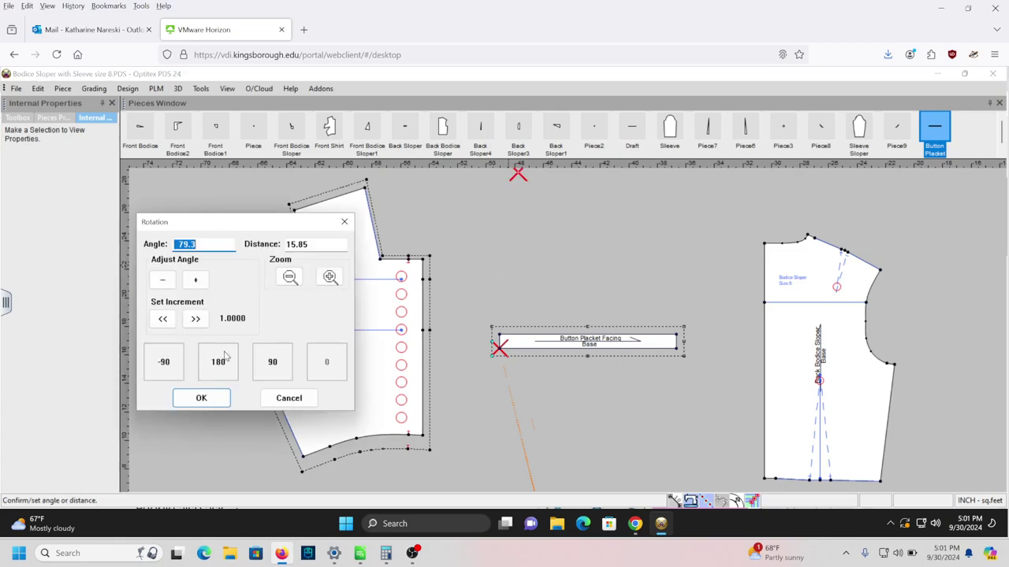
{"action": "left_click", "coordinate": [272, 363]}
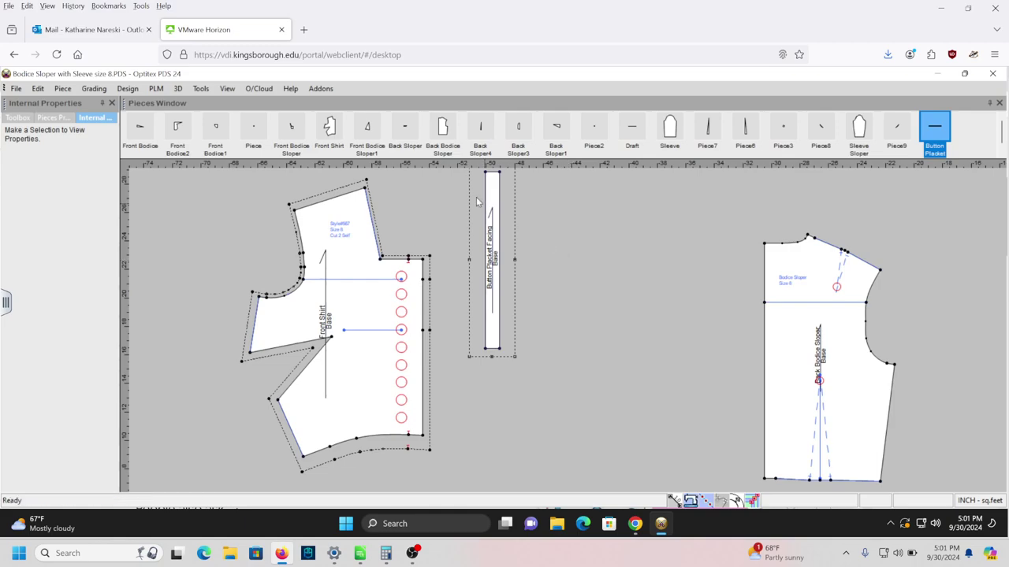
{"action": "left_click_drag", "start_coordinate": [495, 195], "coordinate": [422, 280]}
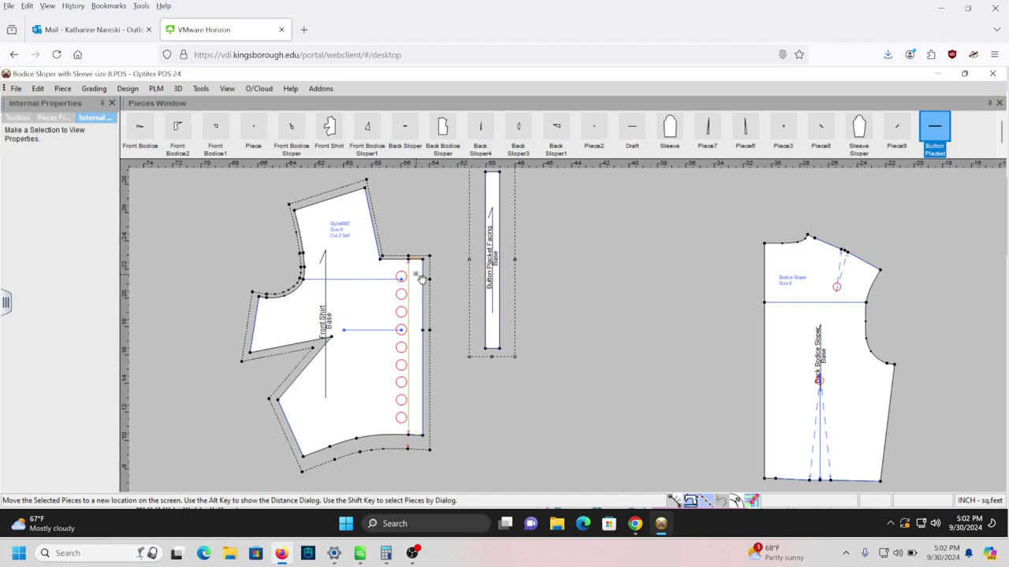
{"action": "left_click_drag", "start_coordinate": [421, 279], "coordinate": [461, 280]}
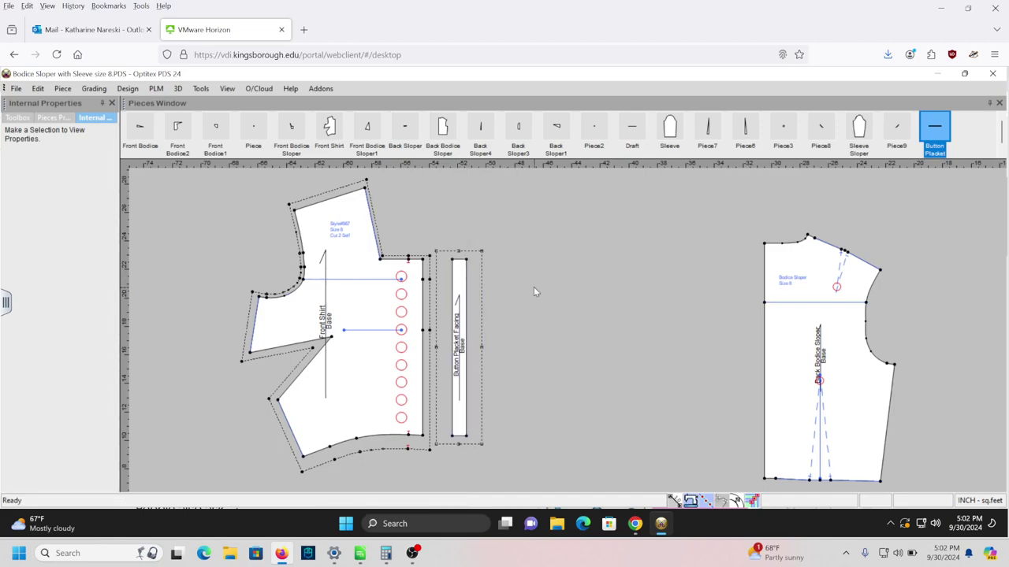
- Add a 0.5-inch seam allowance along the placket facing's long edge that faces away from the front shirt
{"action": "key", "text": "s"}
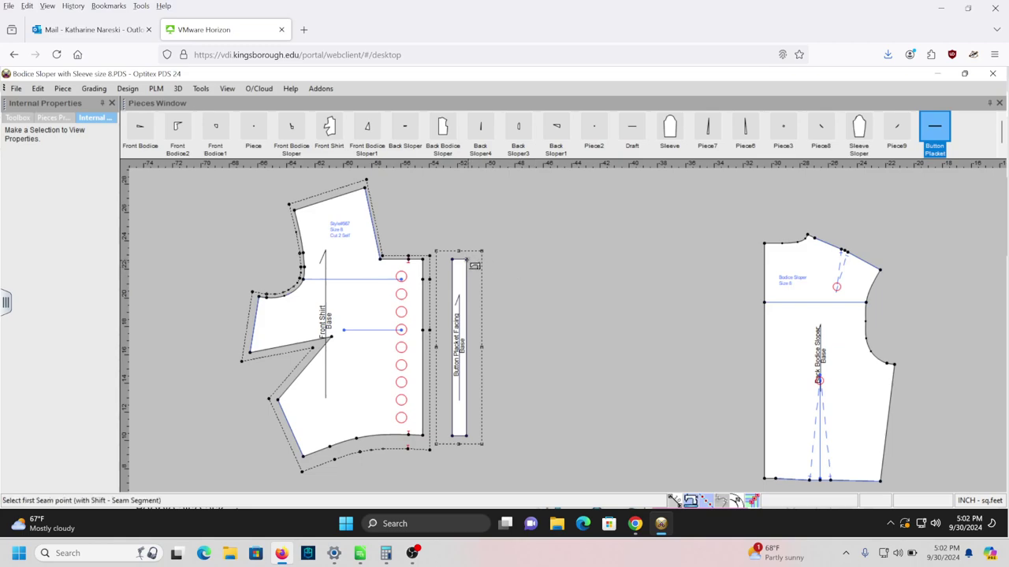
{"action": "left_click", "coordinate": [466, 259]}
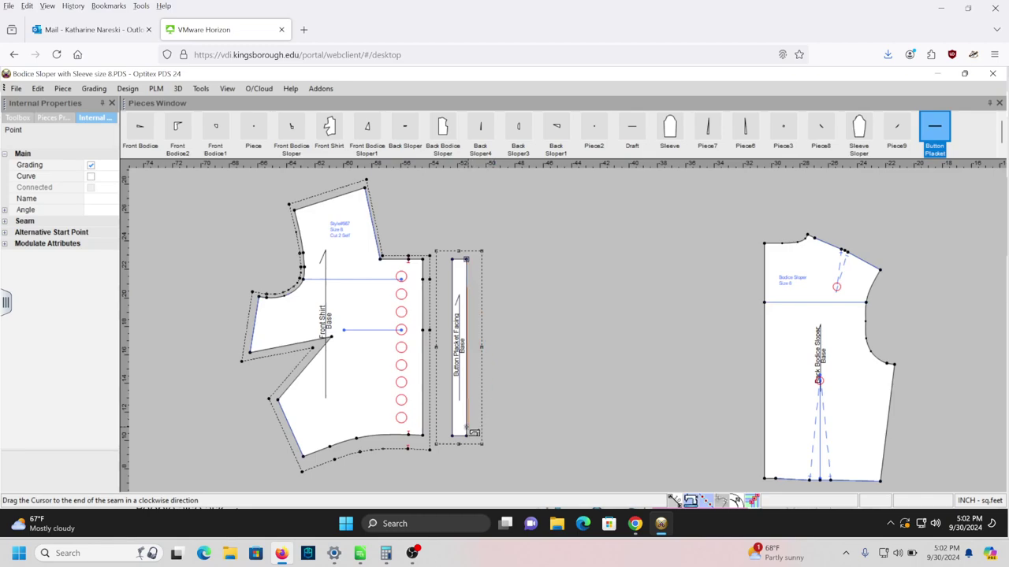
{"action": "left_click", "coordinate": [467, 440]}
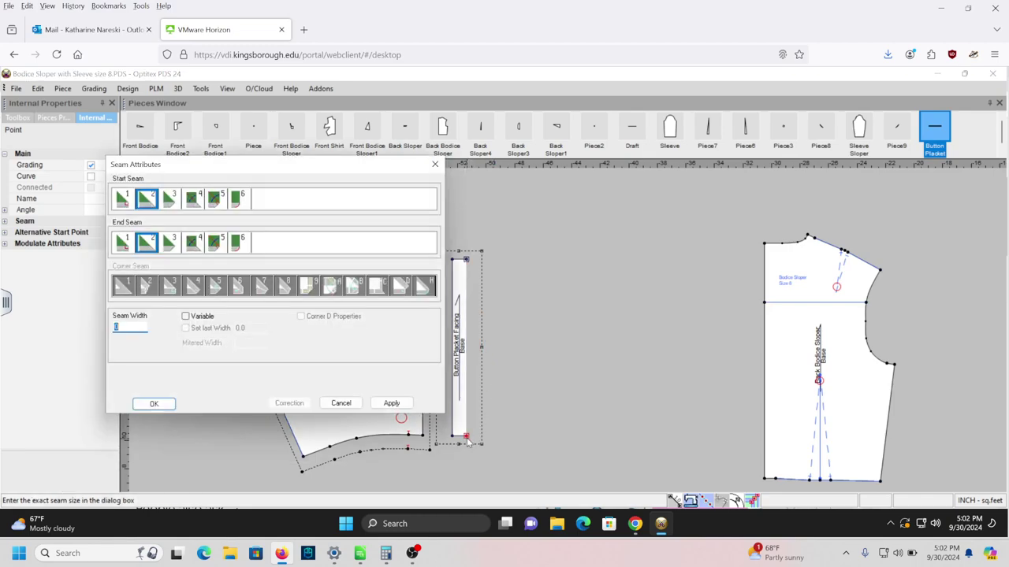
{"action": "key", "text": "BackSpace"}
{"action": "type", "text": "5"}
{"action": "left_click", "coordinate": [156, 404]}
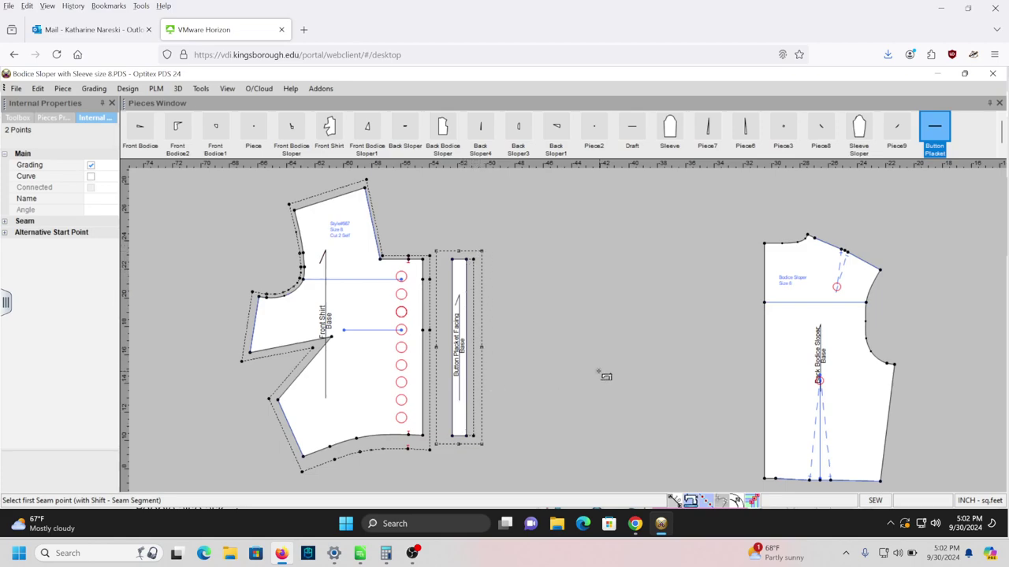
- Add a three-line text label reading Style #567, Size 8 and Cut 2 Interfacing near the upper end of the placket facing
{"action": "scroll", "coordinate": [599, 372], "scroll_direction": "up", "scroll_amount": 2}
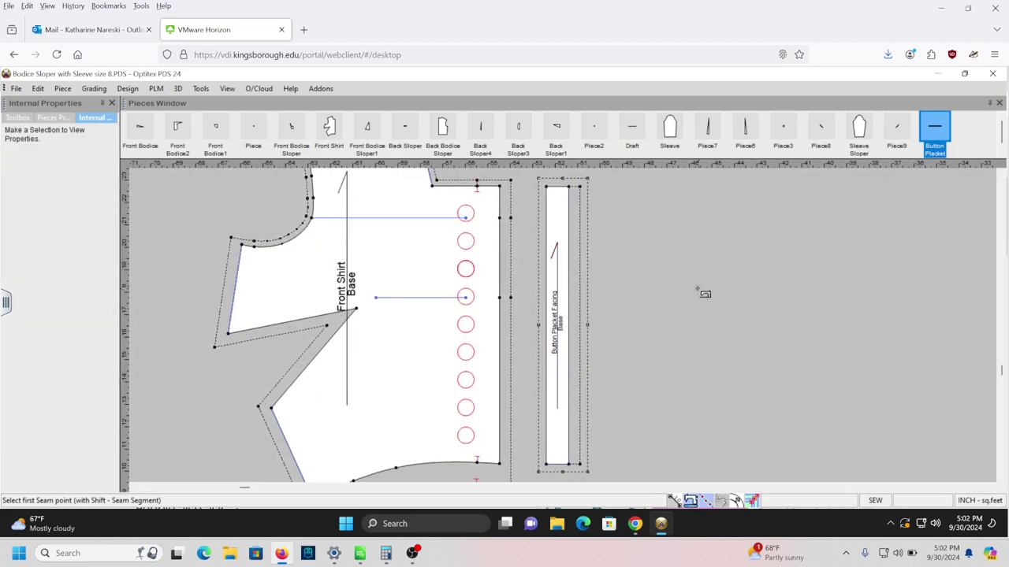
{"action": "key", "text": "t"}
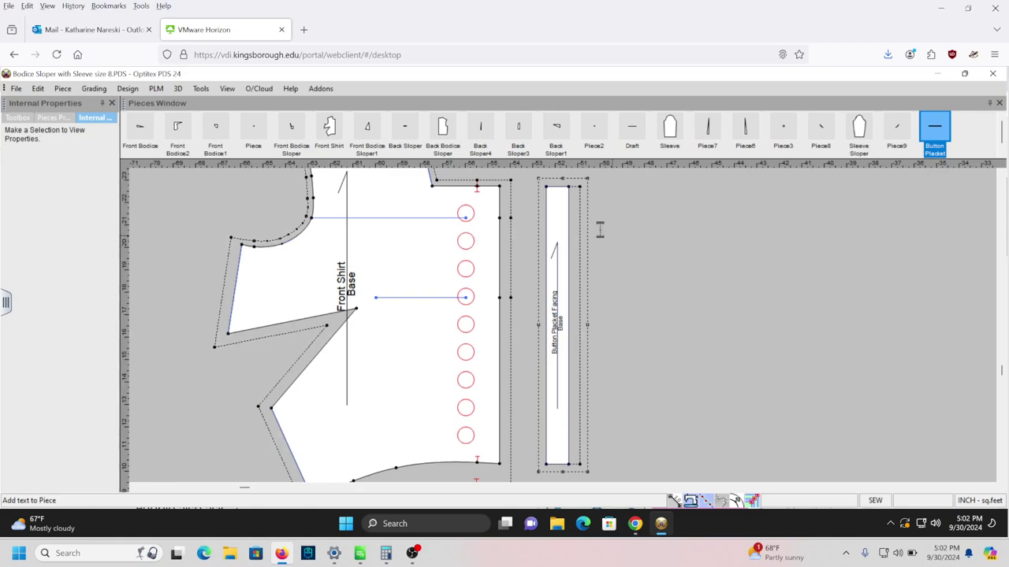
{"action": "left_click", "coordinate": [549, 198]}
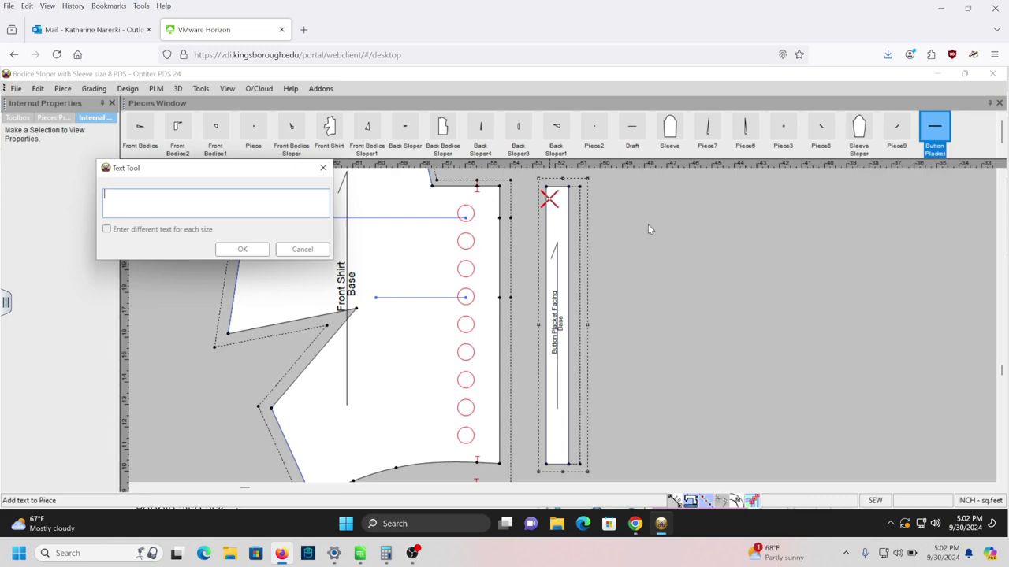
{"action": "type", "text": "Style "}
{"action": "type", "text": "#567 "}
{"action": "type", "text": "Size"}
{"action": "type", "text": " 8 "}
{"action": "type", "text": "Cu"}
{"action": "type", "text": "t"}
{"action": "type", "text": " 2"}
{"action": "type", "text": " Inter"}
{"action": "type", "text": "facing"}
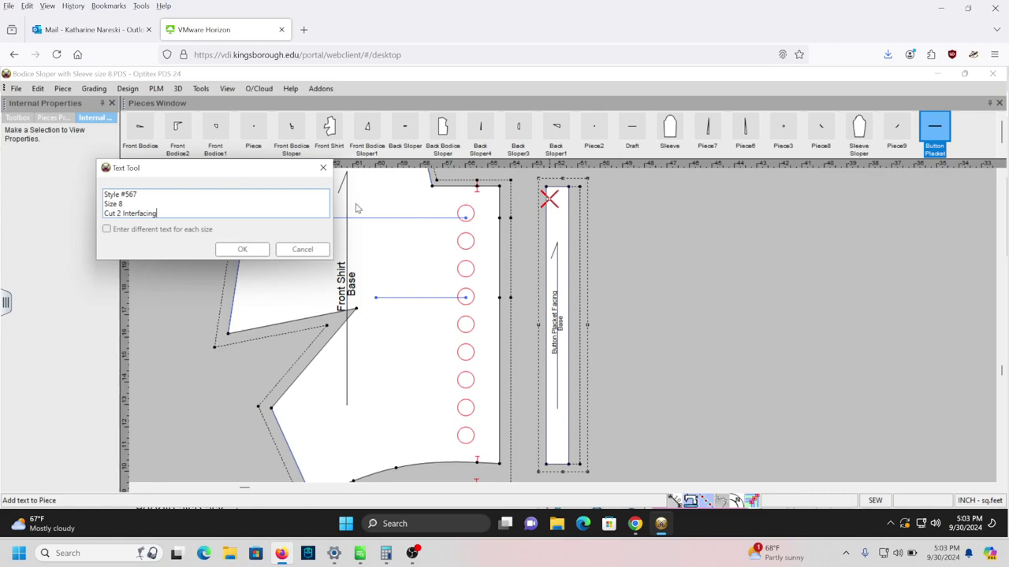
{"action": "left_click", "coordinate": [242, 248]}
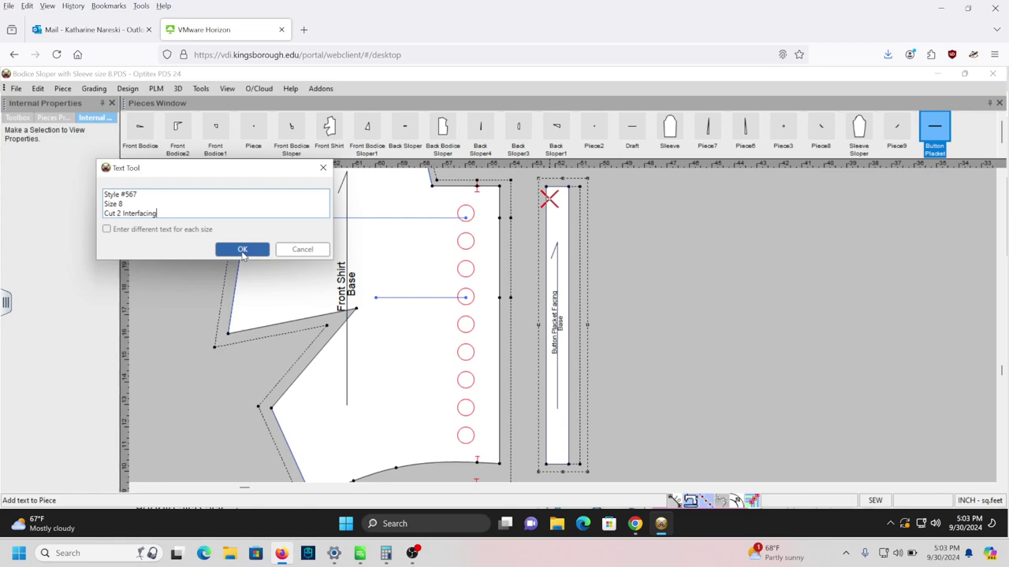
{"action": "left_click", "coordinate": [242, 250]}
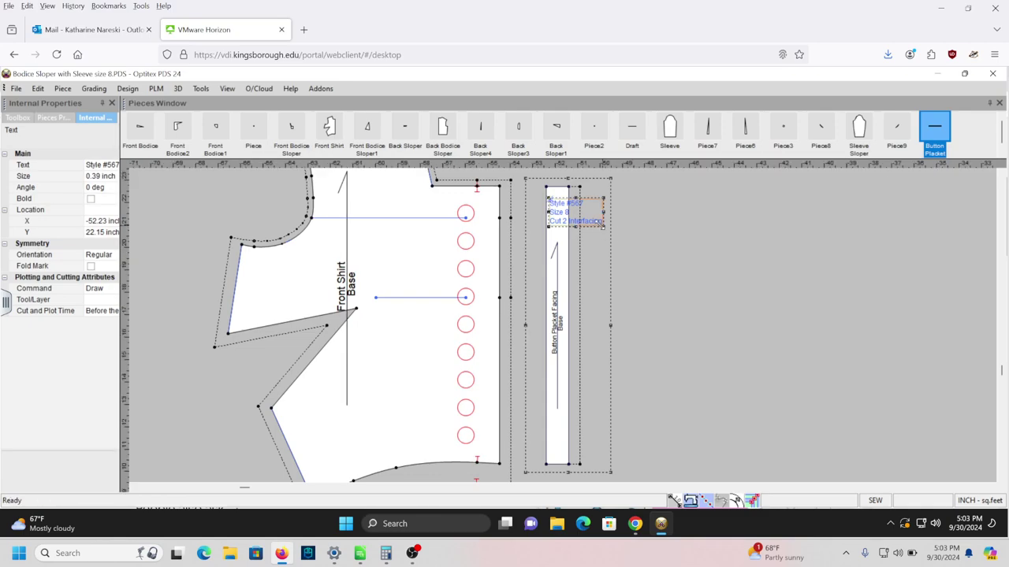
- Scale the placket facing's text label down proportionally by 55.56%, to a width of 1.04 and a height of 0.53 inch
{"action": "double_click", "coordinate": [562, 207]}
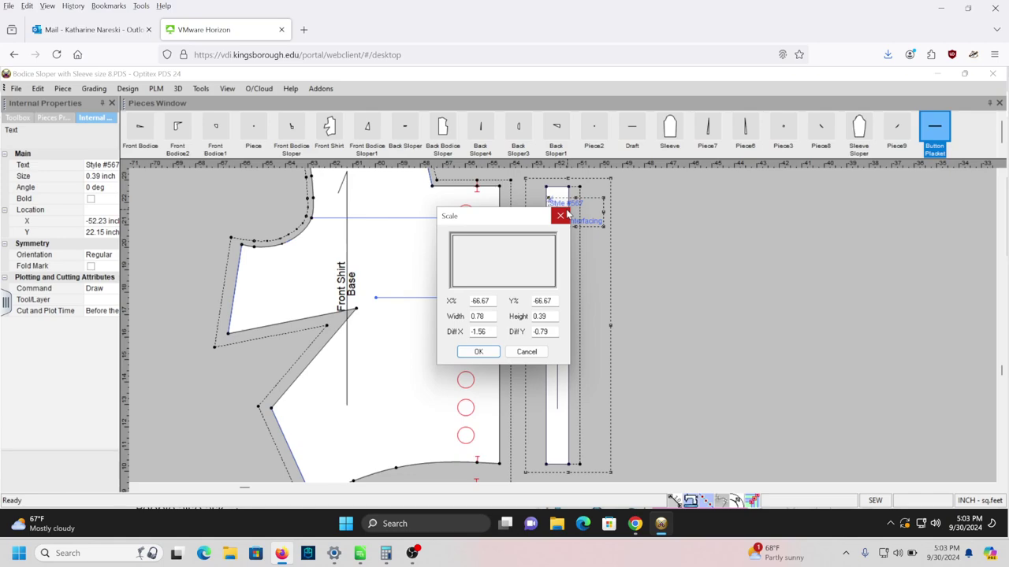
{"action": "key", "text": "Escape"}
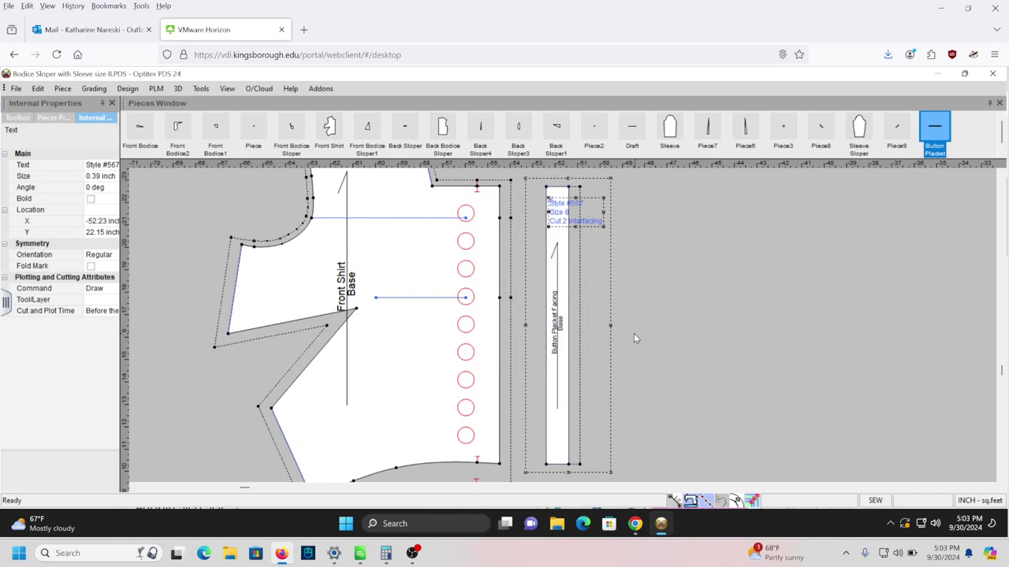
{"action": "left_click_drag", "start_coordinate": [603, 227], "coordinate": [574, 216]}
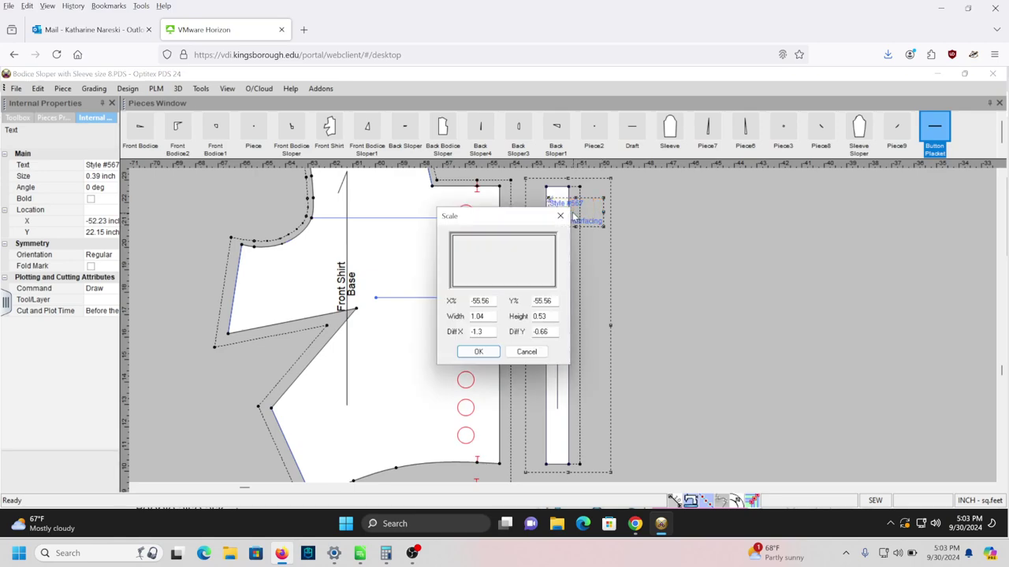
{"action": "left_click", "coordinate": [489, 352]}
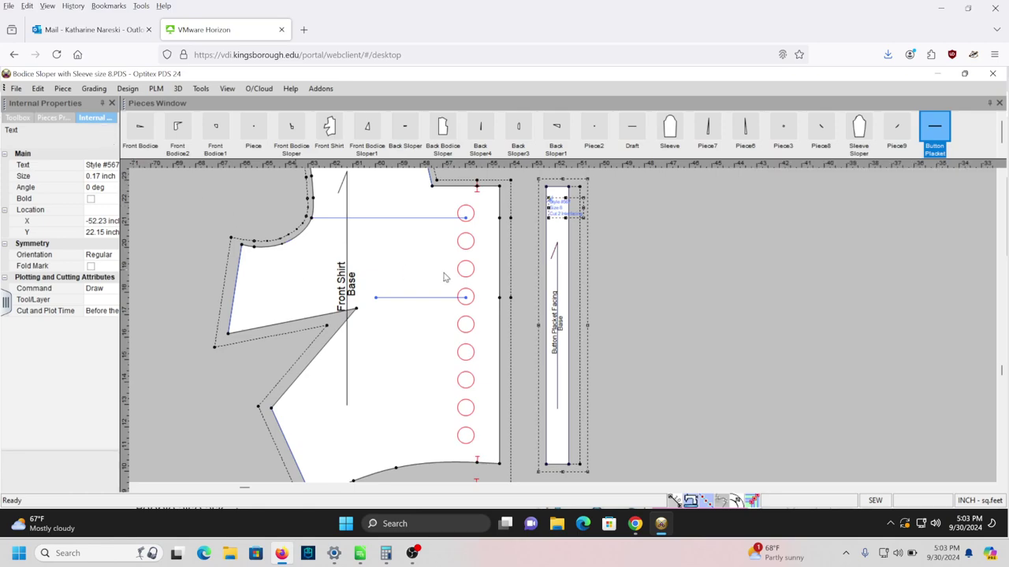
- Move the back bodice sloper closer to the button placket facing
{"action": "scroll", "coordinate": [648, 313], "scroll_direction": "down", "scroll_amount": 2}
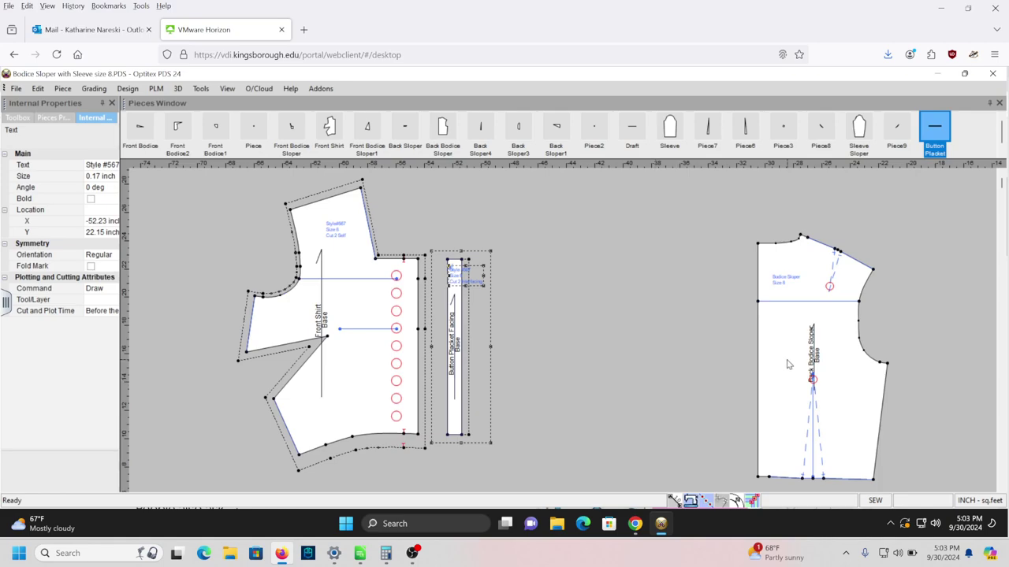
{"action": "left_click_drag", "start_coordinate": [788, 362], "coordinate": [597, 331]}
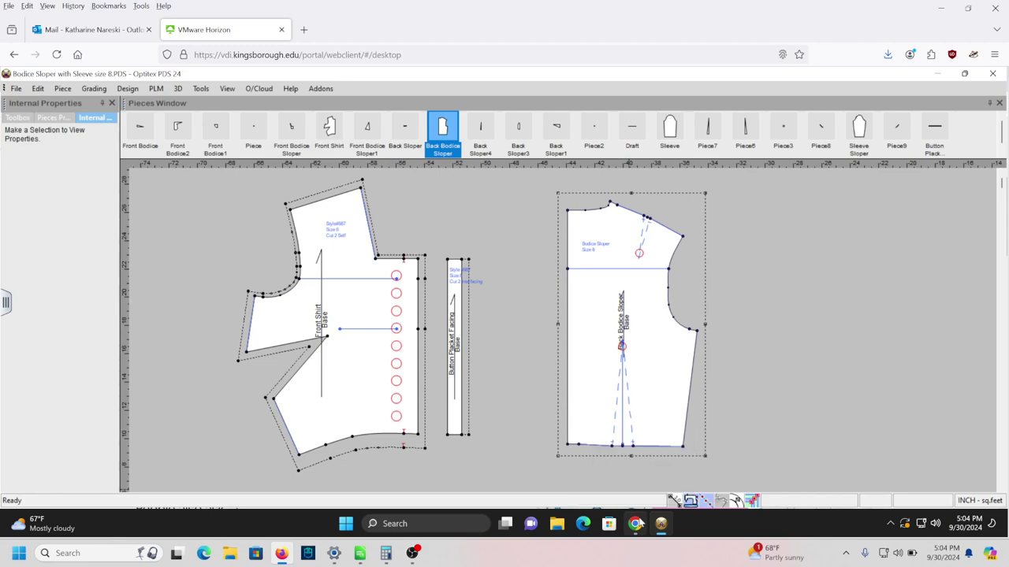
- Switch to Chrome and review the Assignment 5 sheet's shirt requirements and the drawing of the back princess seams
{"action": "left_click", "coordinate": [635, 523]}
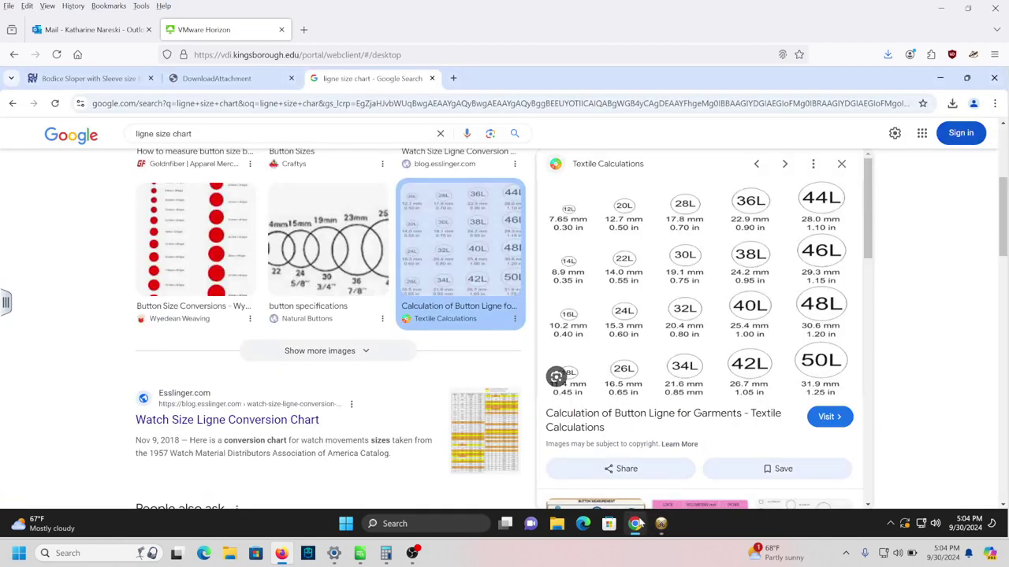
{"action": "left_click", "coordinate": [209, 79]}
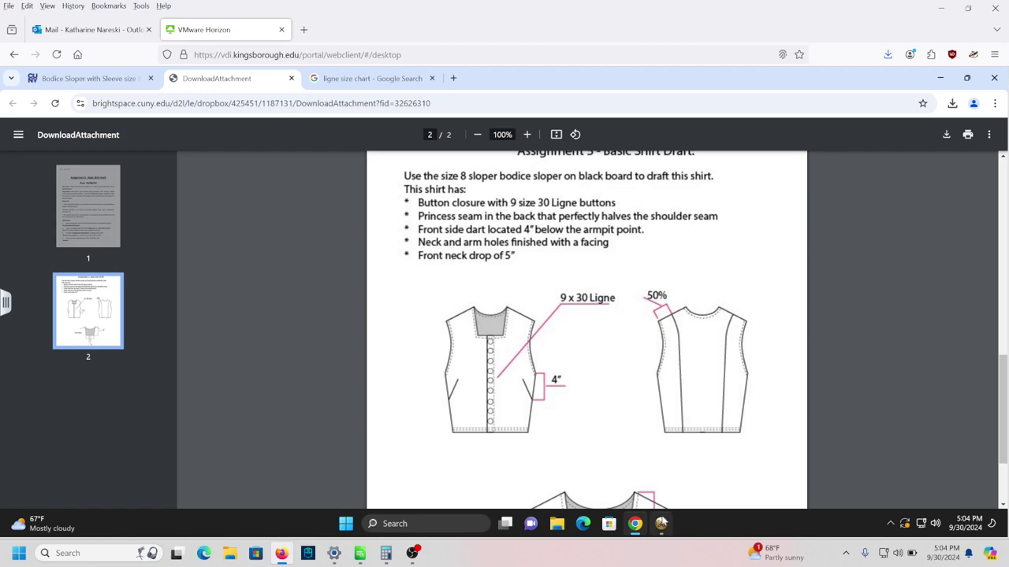
- Switch to Optitex PDS and measure the back bodice sloper's shoulder seam segments on both sides of the shoulder dart
{"action": "left_click", "coordinate": [662, 523]}
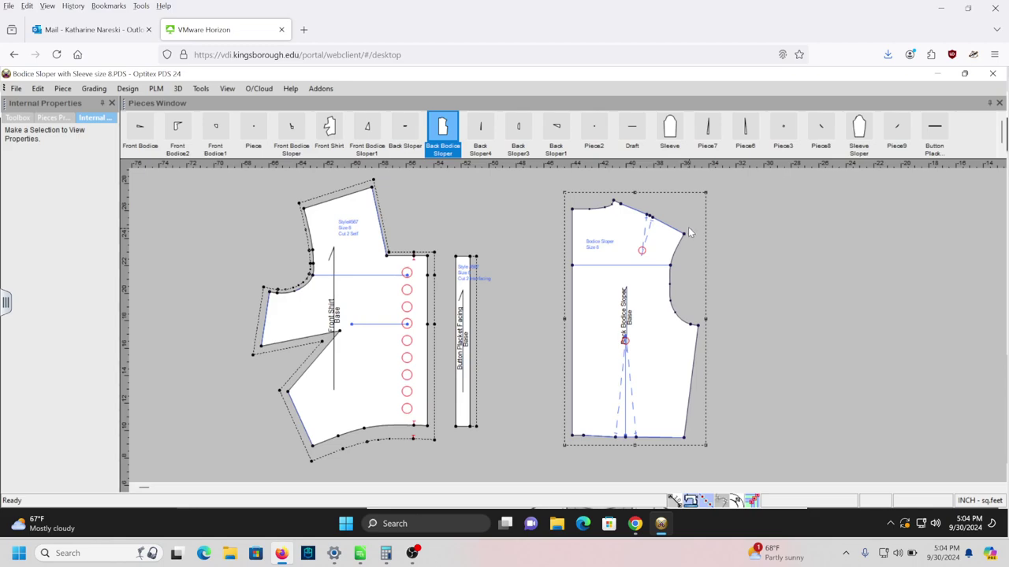
{"action": "key", "text": "d"}
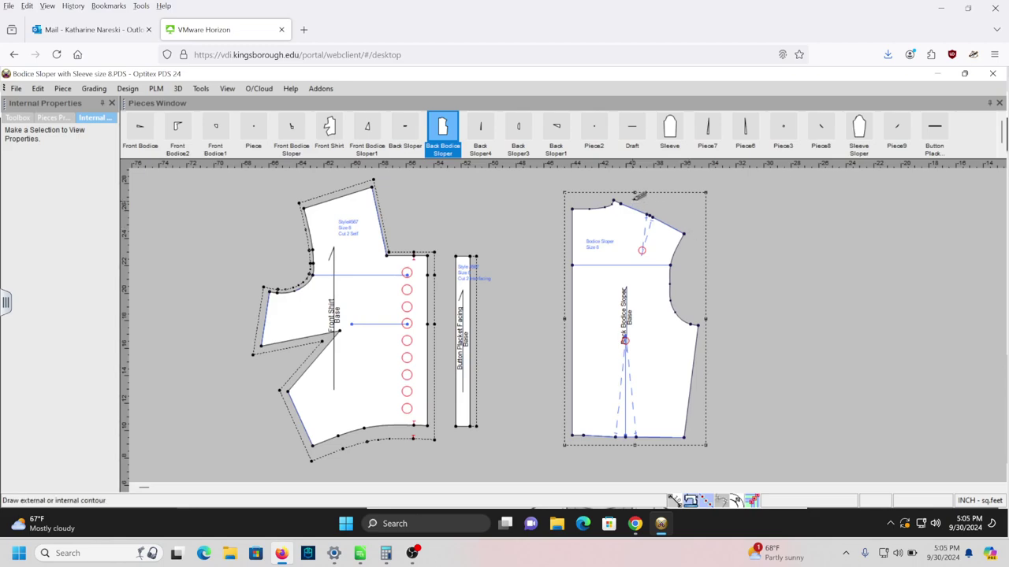
{"action": "key", "text": "m"}
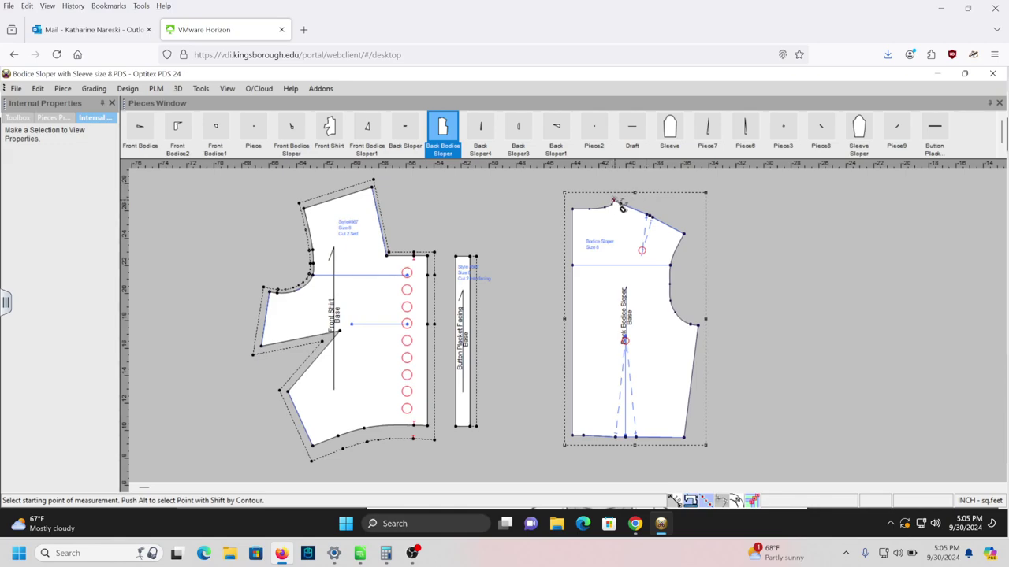
{"action": "left_click", "coordinate": [621, 207]}
{"action": "left_click", "coordinate": [653, 223]}
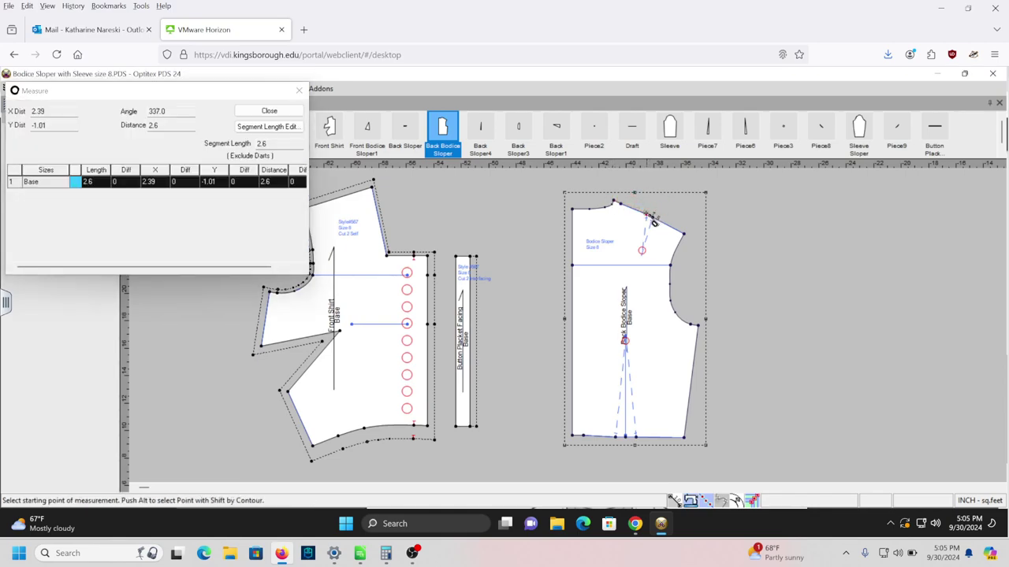
{"action": "left_click", "coordinate": [268, 111]}
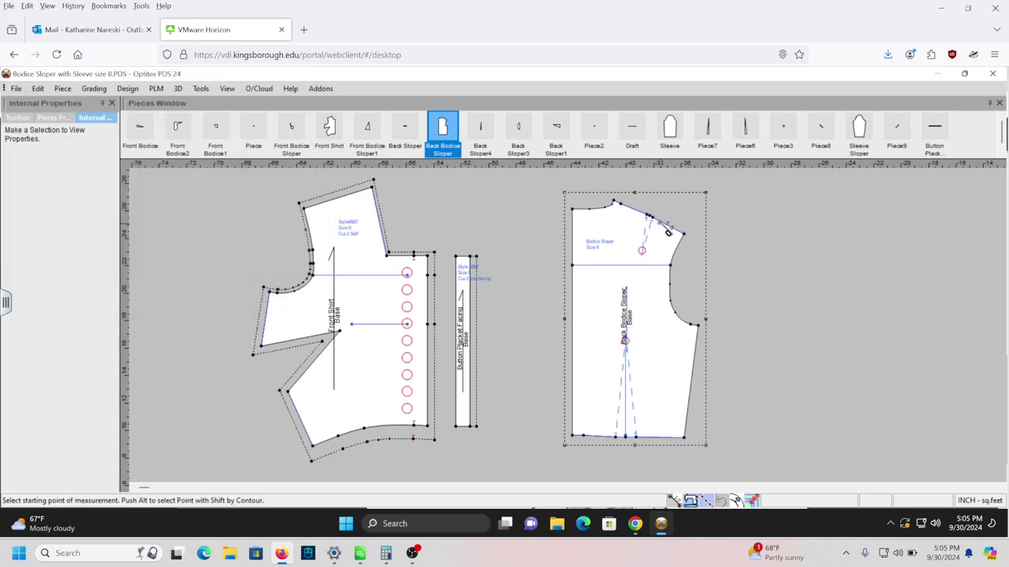
{"action": "left_click", "coordinate": [663, 227]}
{"action": "left_click", "coordinate": [684, 235]}
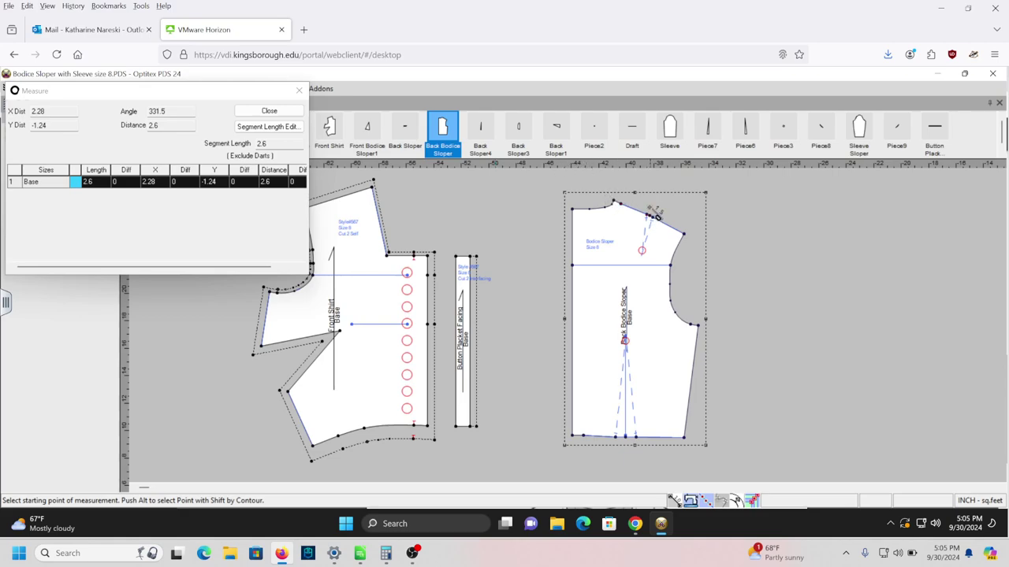
{"action": "scroll", "coordinate": [654, 217], "scroll_direction": "up", "scroll_amount": 1}
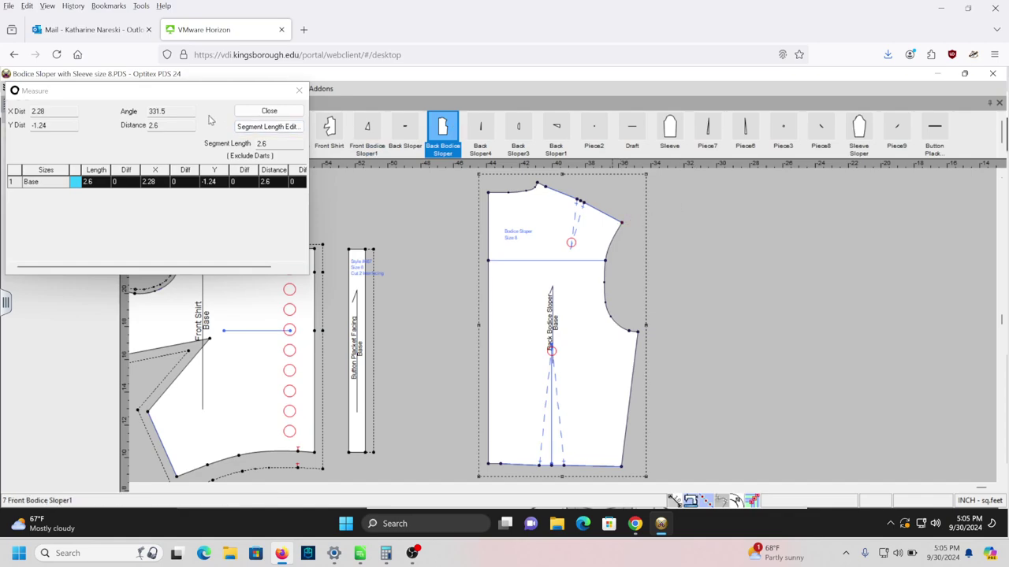
{"action": "left_click", "coordinate": [242, 115]}
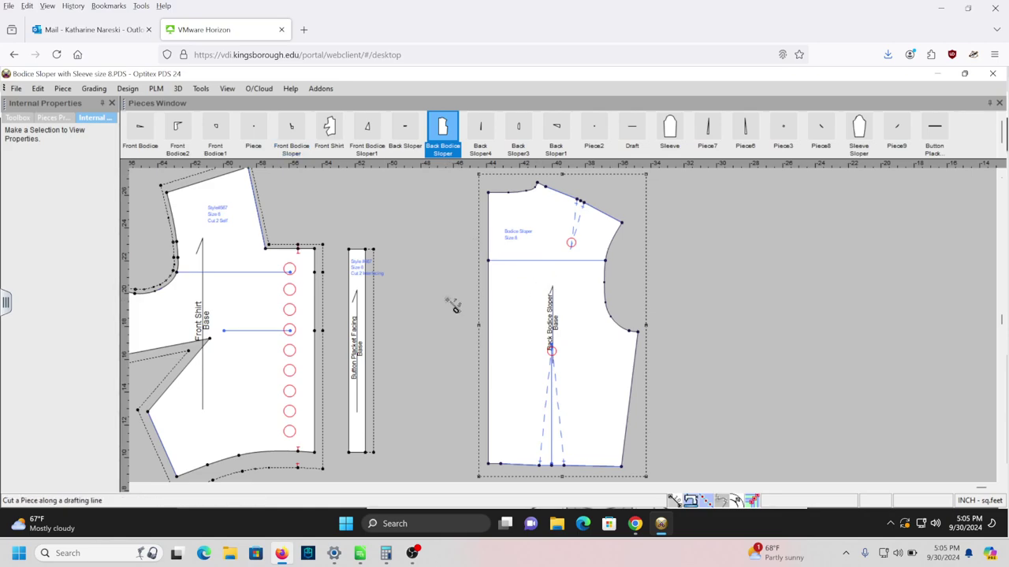
- Cut the back bodice sloper along both legs of the waist dart, through the dart's tip, with seam width 0
{"action": "left_click", "coordinate": [542, 468]}
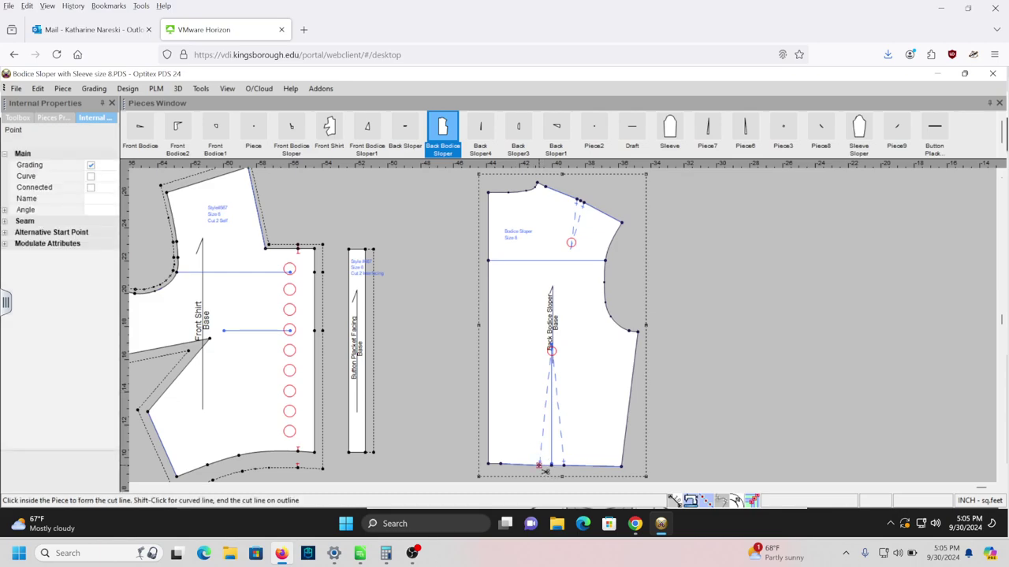
{"action": "left_click", "coordinate": [551, 350]}
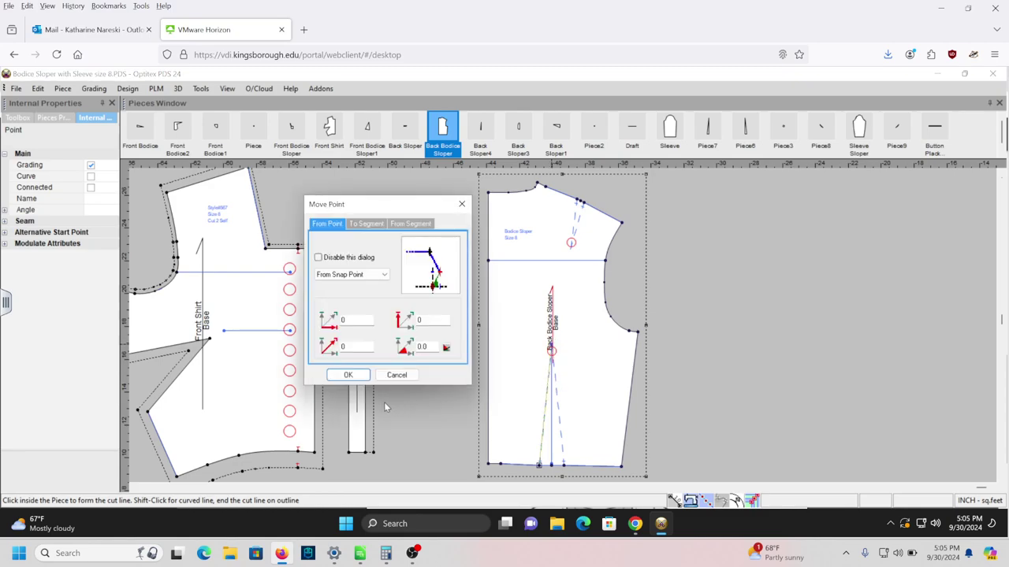
{"action": "left_click", "coordinate": [349, 376]}
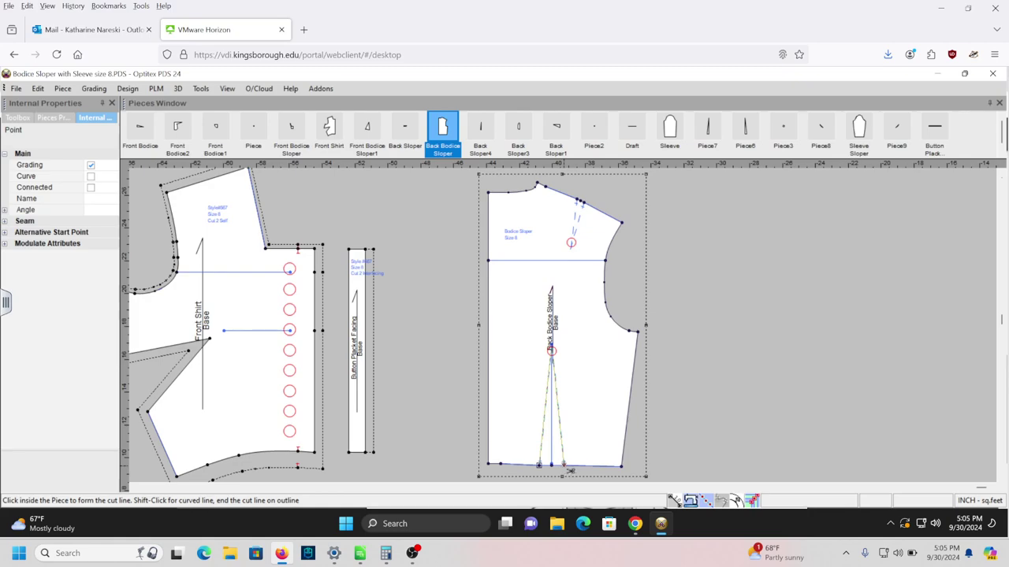
{"action": "left_click", "coordinate": [572, 471]}
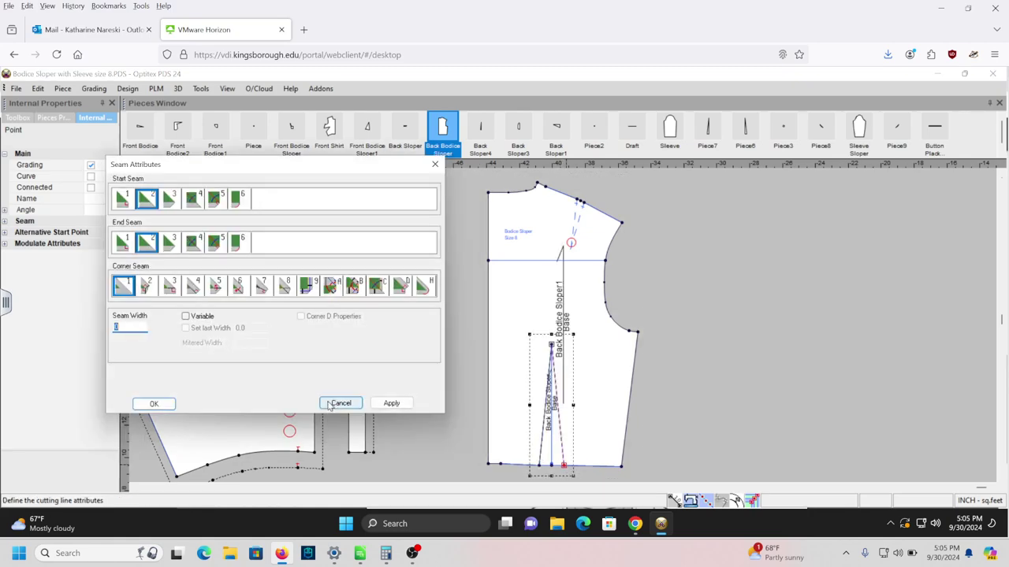
{"action": "left_click", "coordinate": [156, 404]}
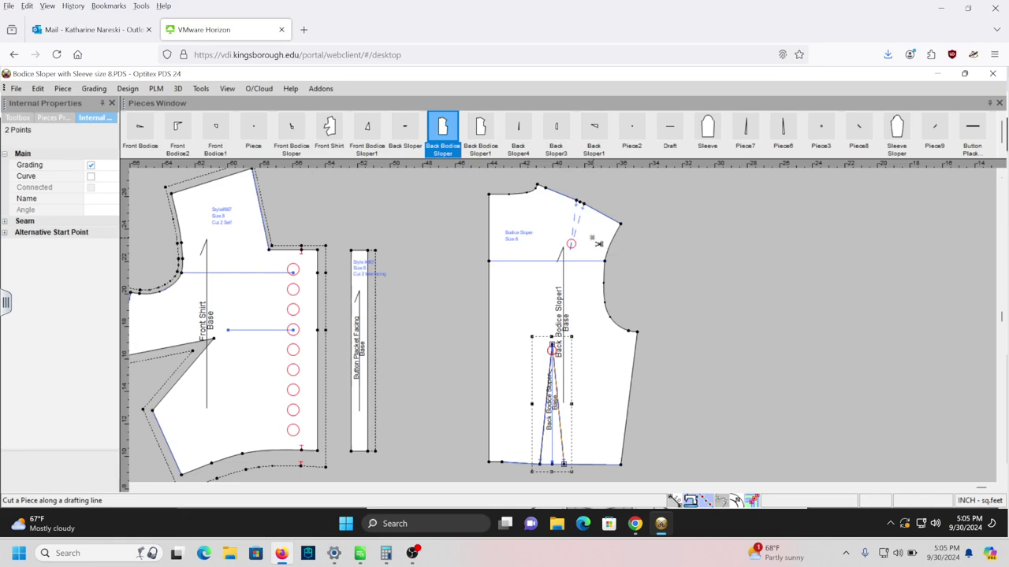
- Cut the back bodice along both legs of the shoulder dart, through the dart's tip, with seam width 0
{"action": "left_click", "coordinate": [579, 203]}
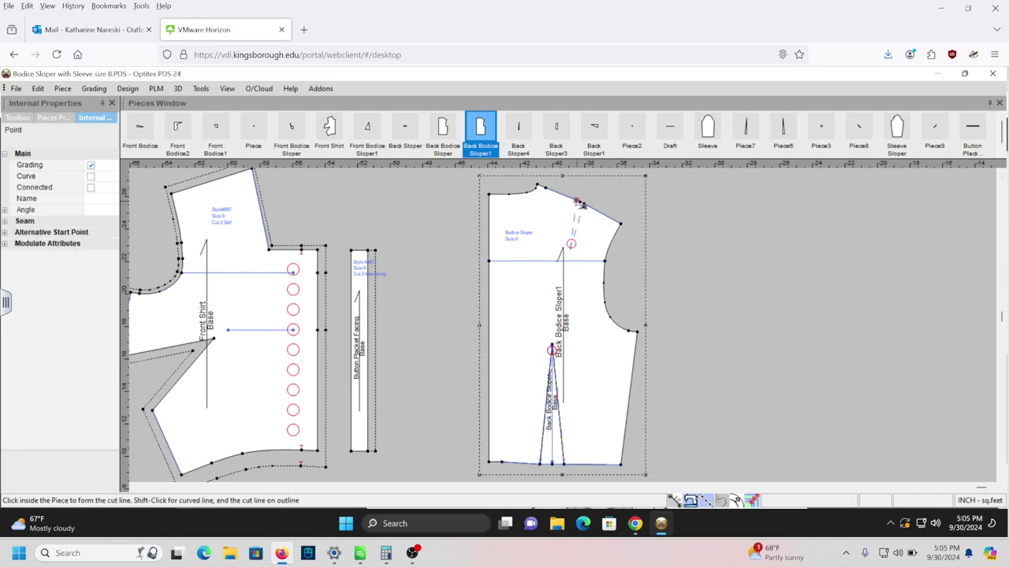
{"action": "left_click", "coordinate": [573, 249]}
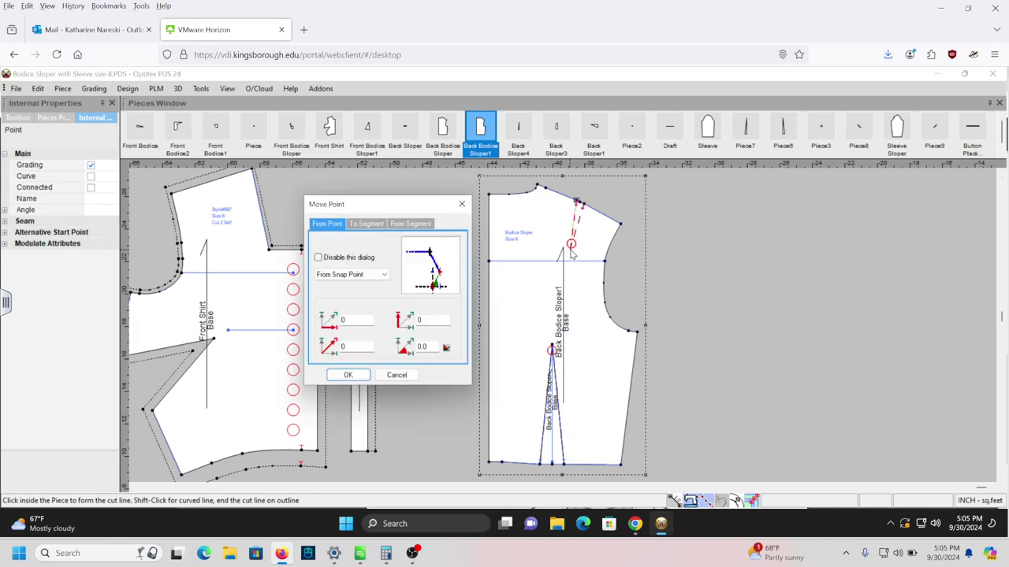
{"action": "left_click", "coordinate": [348, 375]}
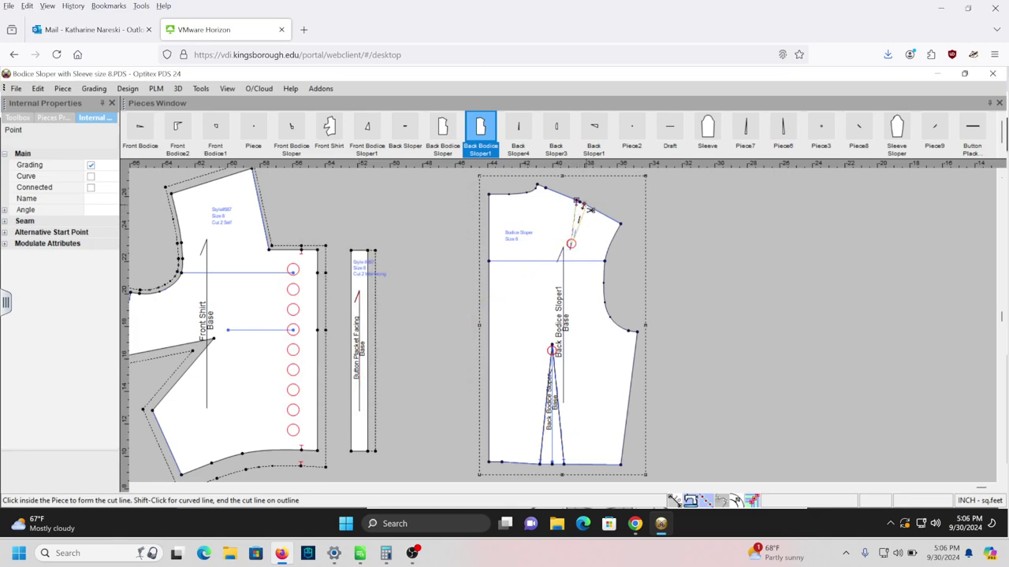
{"action": "left_click", "coordinate": [589, 208]}
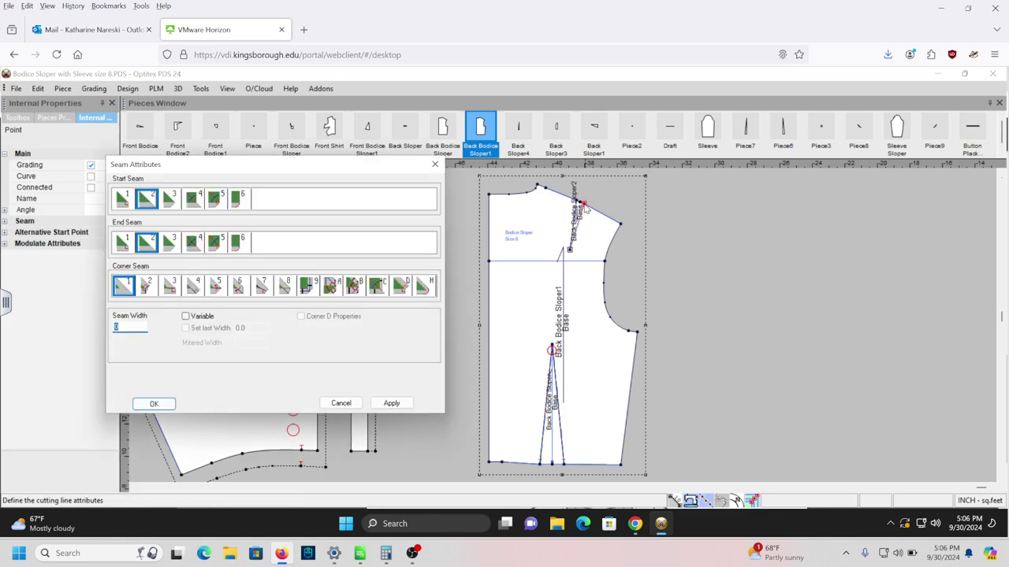
{"action": "left_click", "coordinate": [160, 404]}
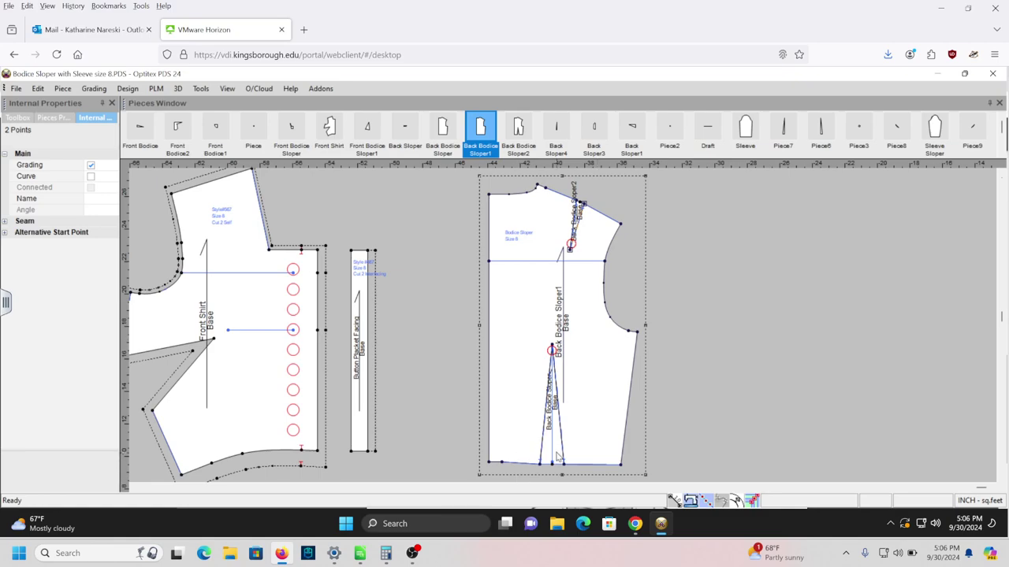
- Remove the cut-out waist dart wedge from the working area
{"action": "right_click", "coordinate": [693, 427]}
{"action": "left_click", "coordinate": [669, 423]}
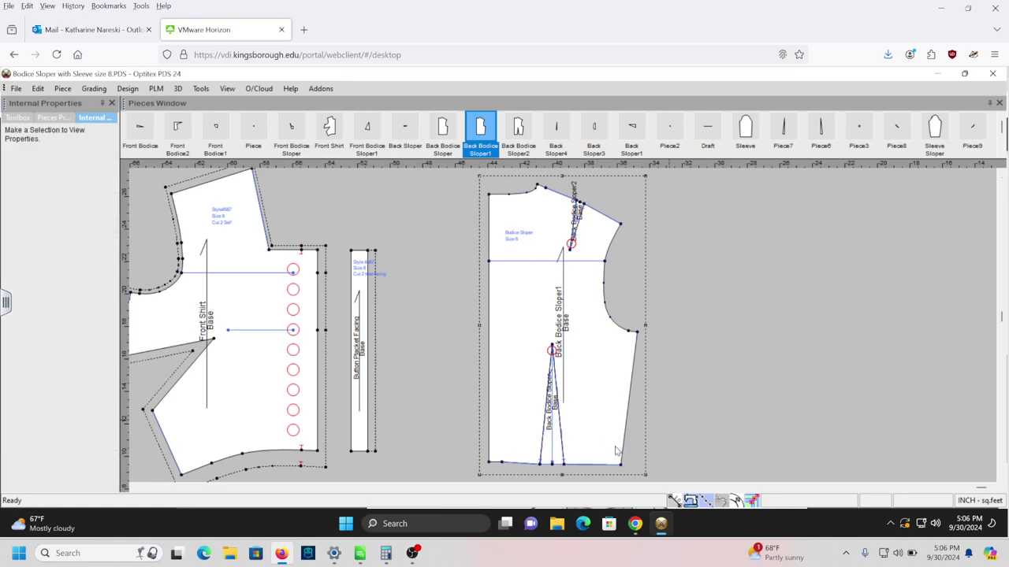
{"action": "left_click", "coordinate": [556, 461]}
{"action": "left_click", "coordinate": [556, 462]}
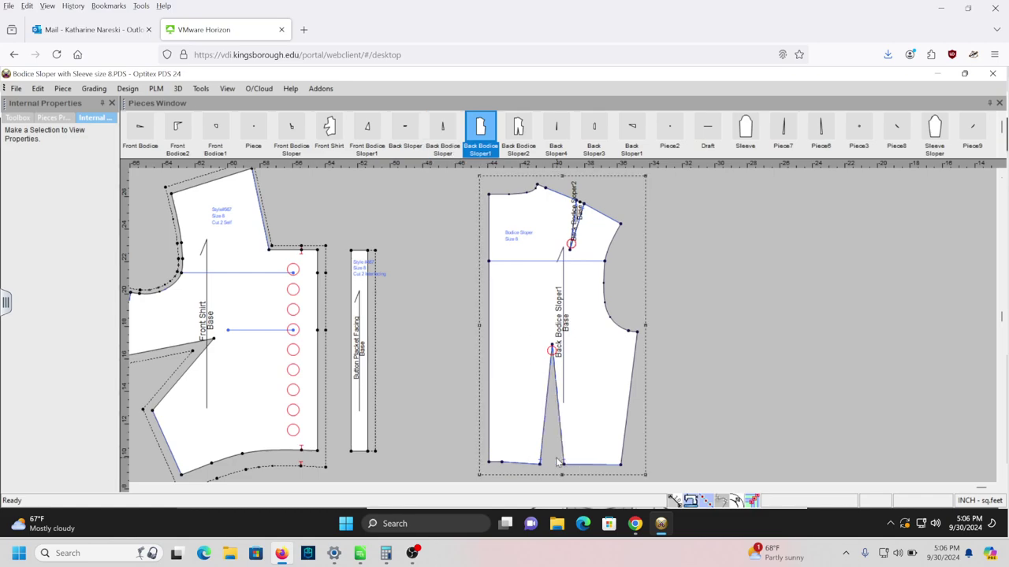
- Move the back bodice aside to remove the cut-out shoulder dart wedge, and return the back beside the button placket facing
{"action": "left_click", "coordinate": [581, 204]}
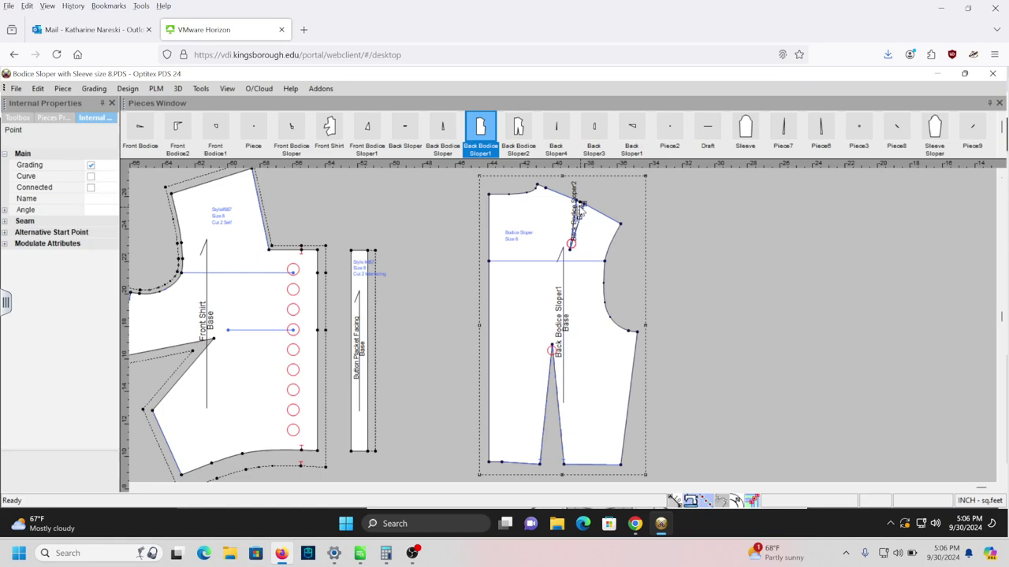
{"action": "left_click", "coordinate": [578, 222]}
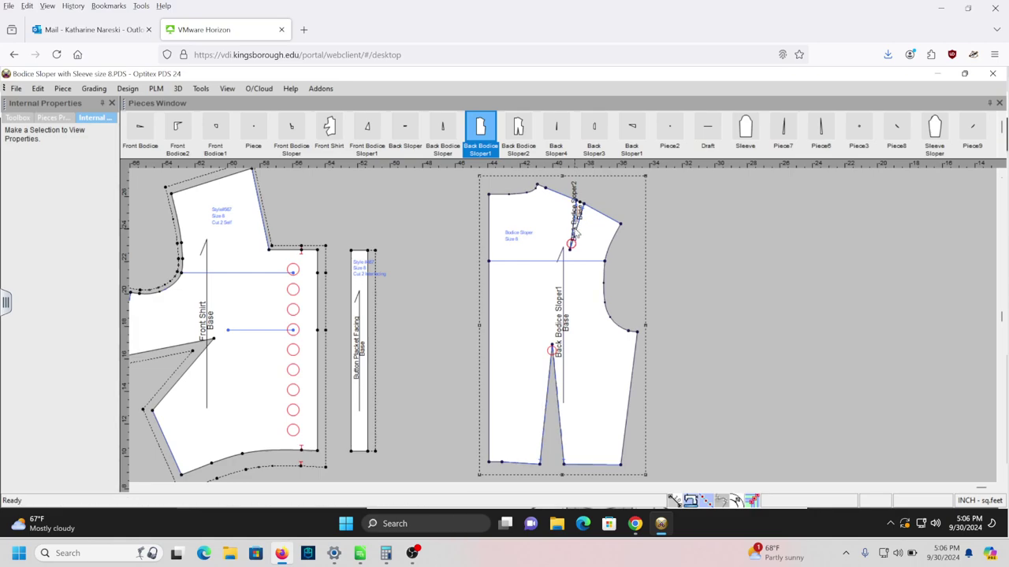
{"action": "scroll", "coordinate": [575, 228], "scroll_direction": "down", "scroll_amount": 2}
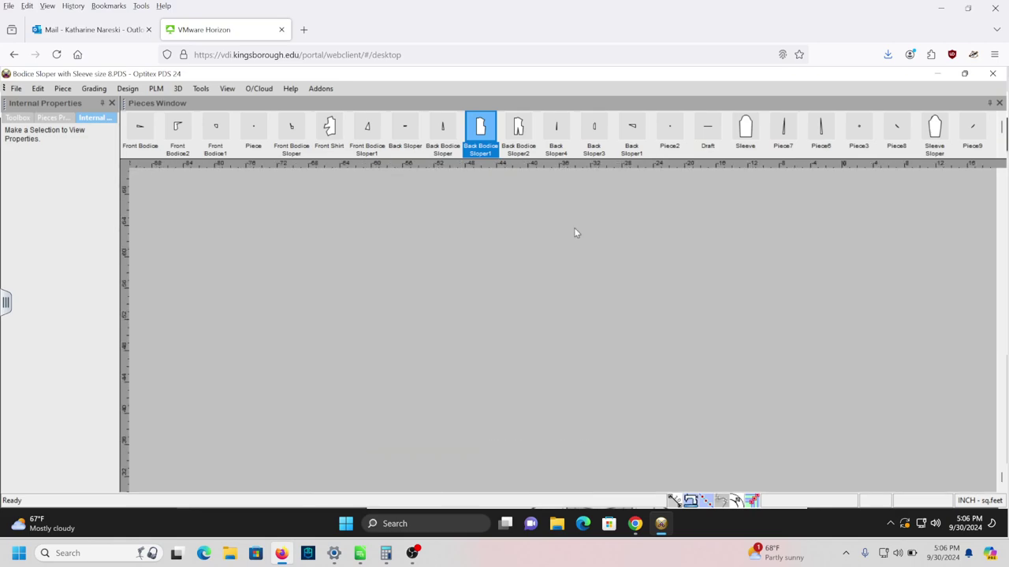
{"action": "left_click", "coordinate": [1002, 489]}
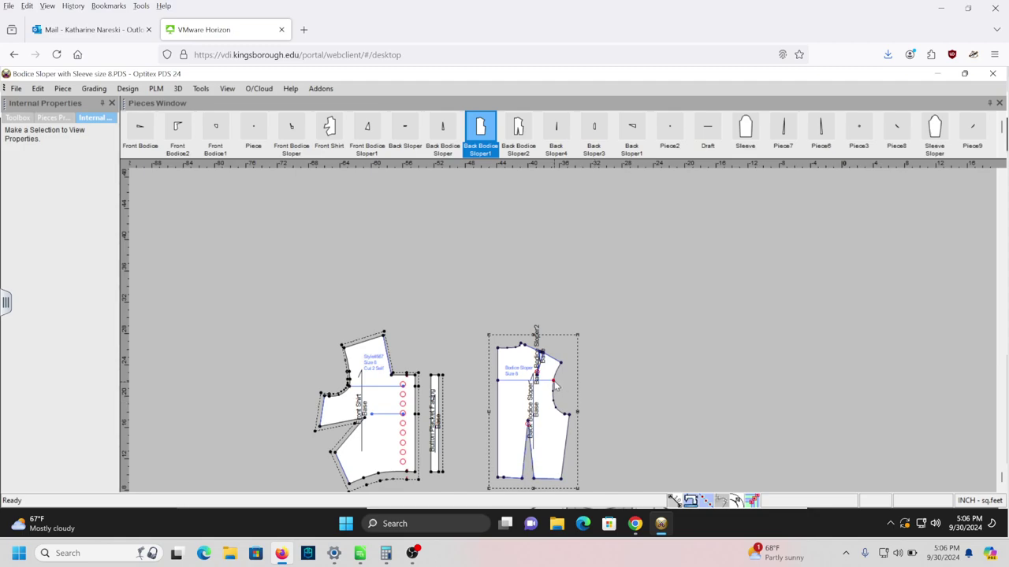
{"action": "scroll", "coordinate": [556, 384], "scroll_direction": "up", "scroll_amount": 2}
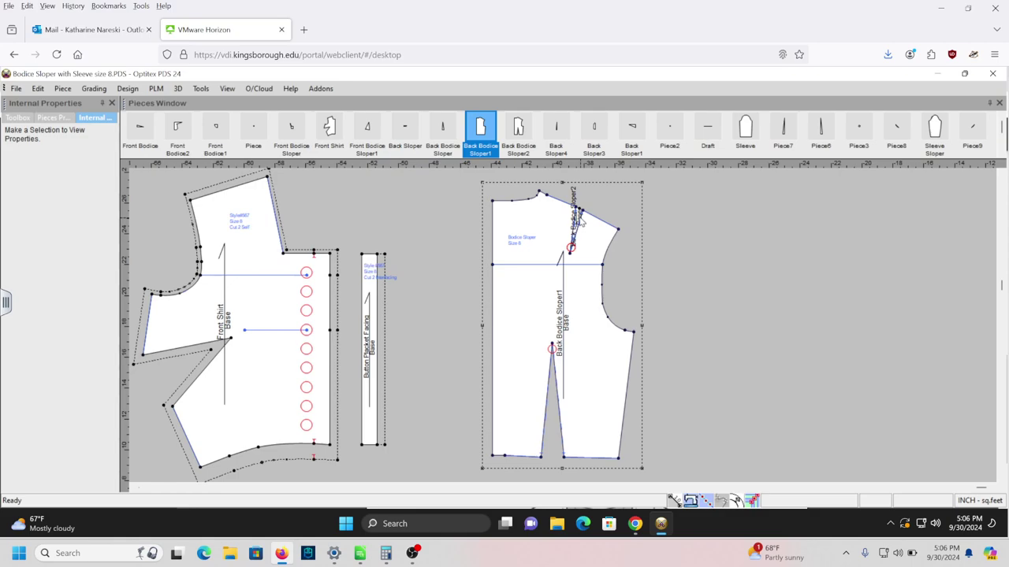
{"action": "left_click_drag", "start_coordinate": [580, 220], "coordinate": [779, 237]}
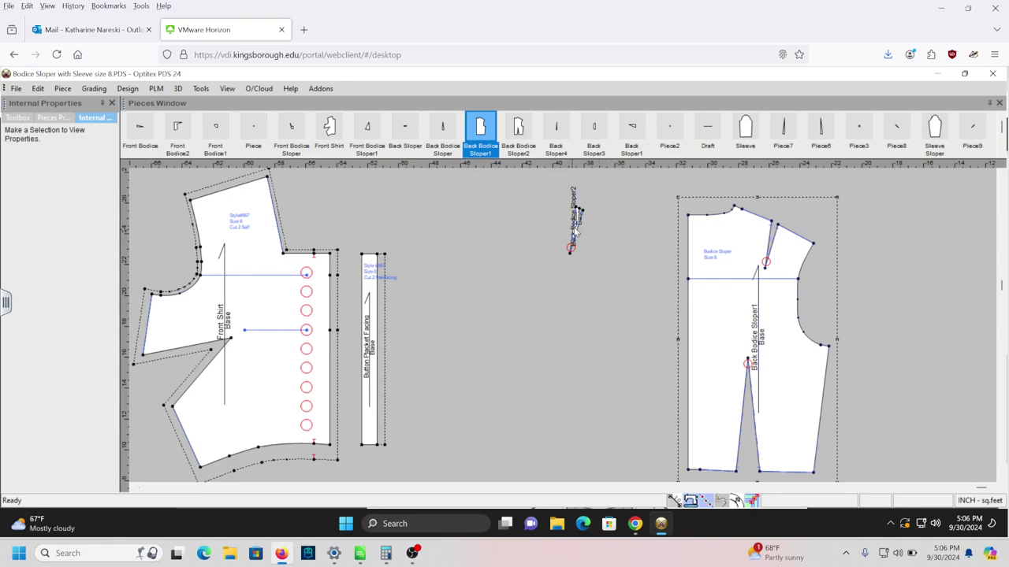
{"action": "left_click", "coordinate": [575, 228]}
{"action": "key", "text": "Delete"}
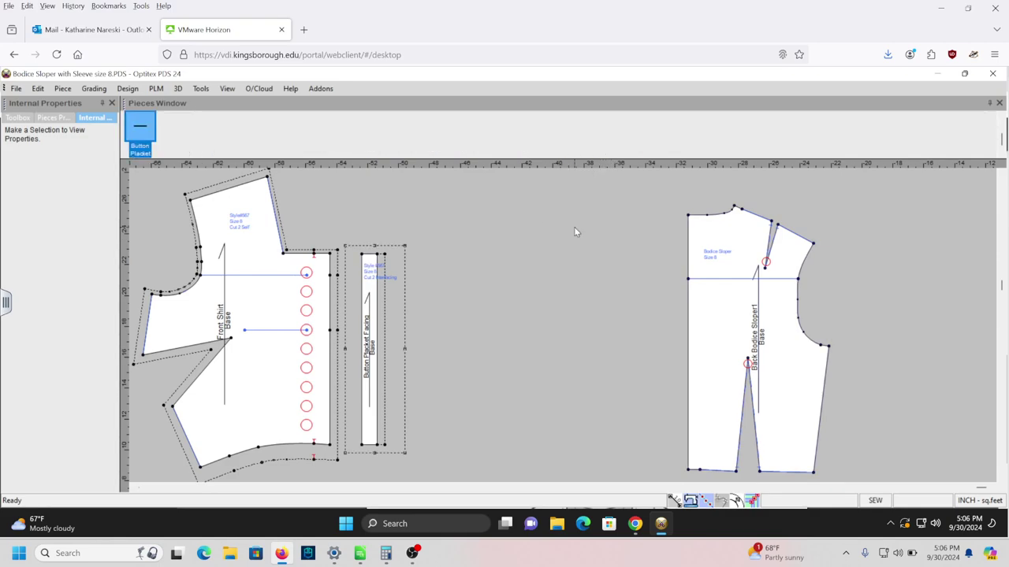
{"action": "left_click_drag", "start_coordinate": [725, 306], "coordinate": [534, 295]}
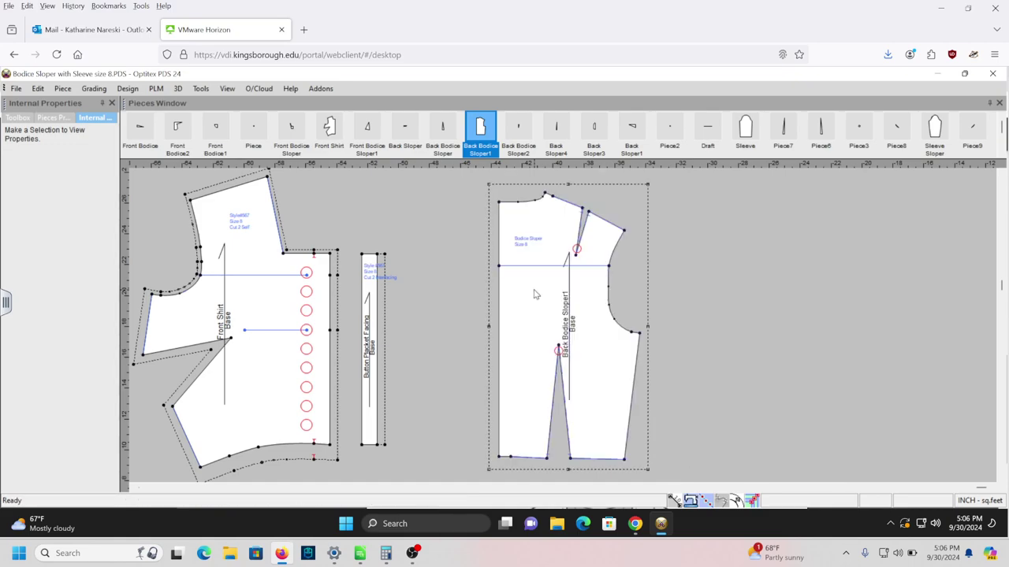
- Cut the back bodice along a curved princess line from the waist dart tip to the shoulder dart tip, seam width 0, and move the side panel apart
{"action": "key", "text": "c"}
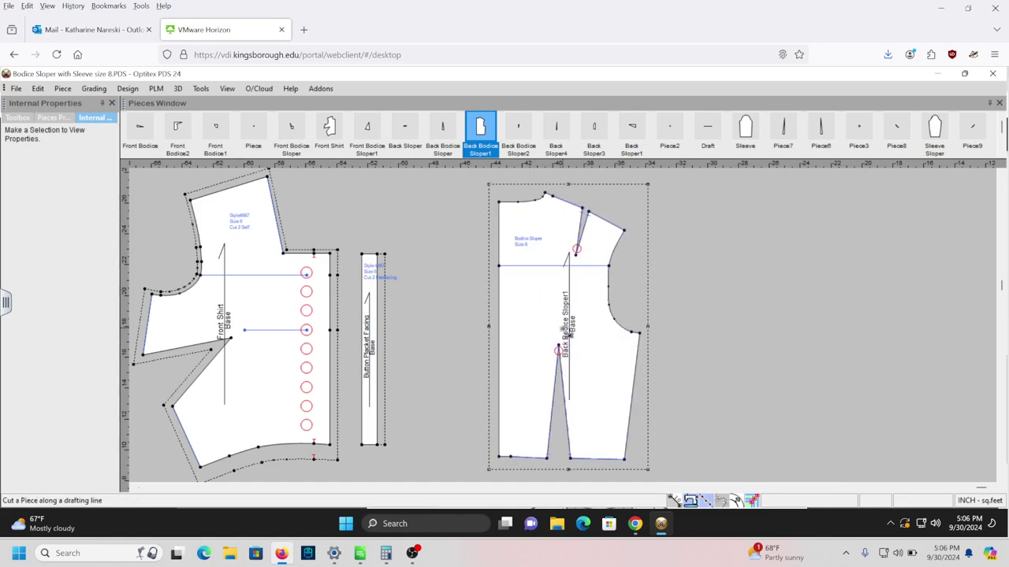
{"action": "left_click", "coordinate": [563, 349]}
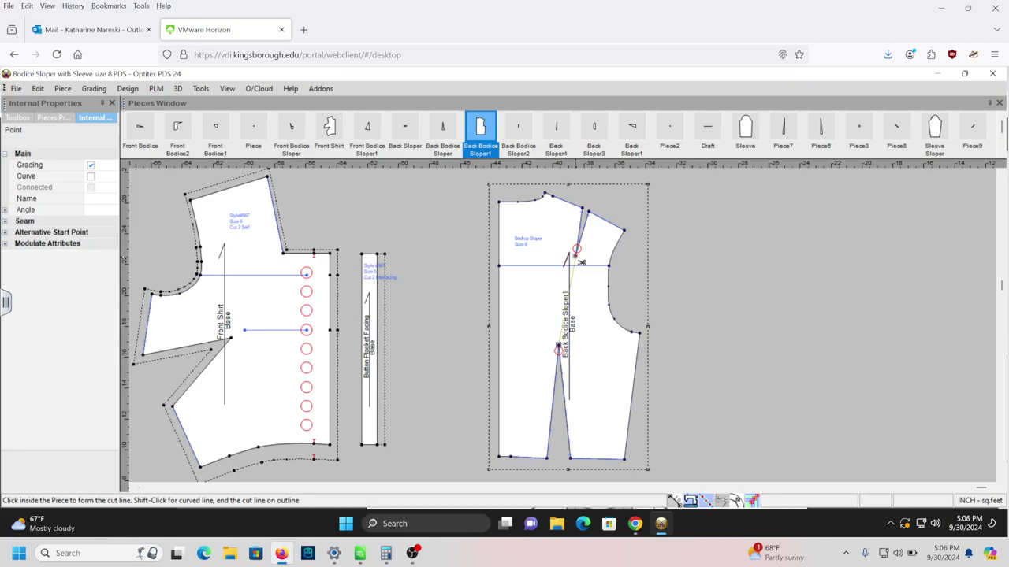
{"action": "left_click", "coordinate": [635, 524]}
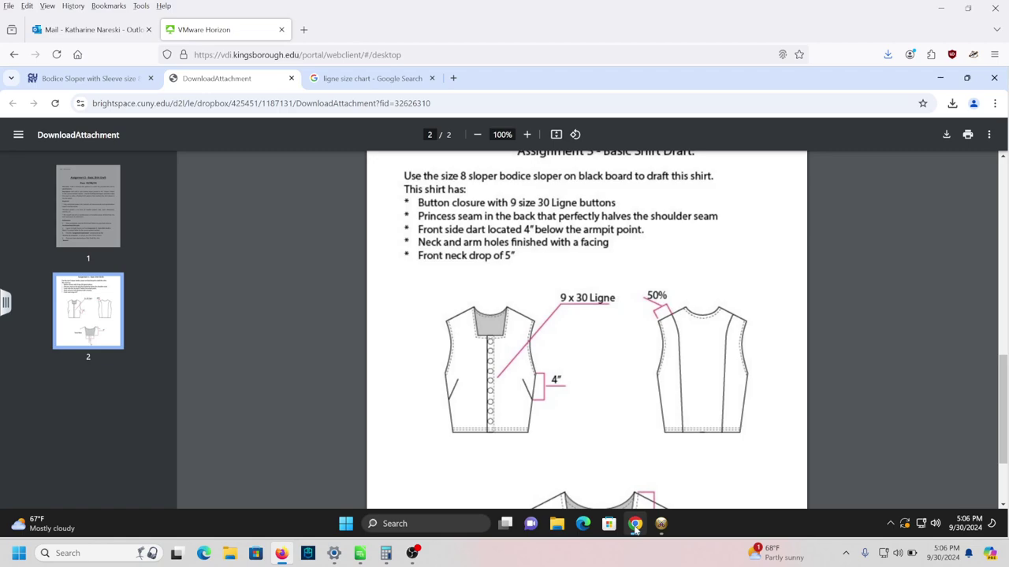
{"action": "left_click", "coordinate": [940, 8]}
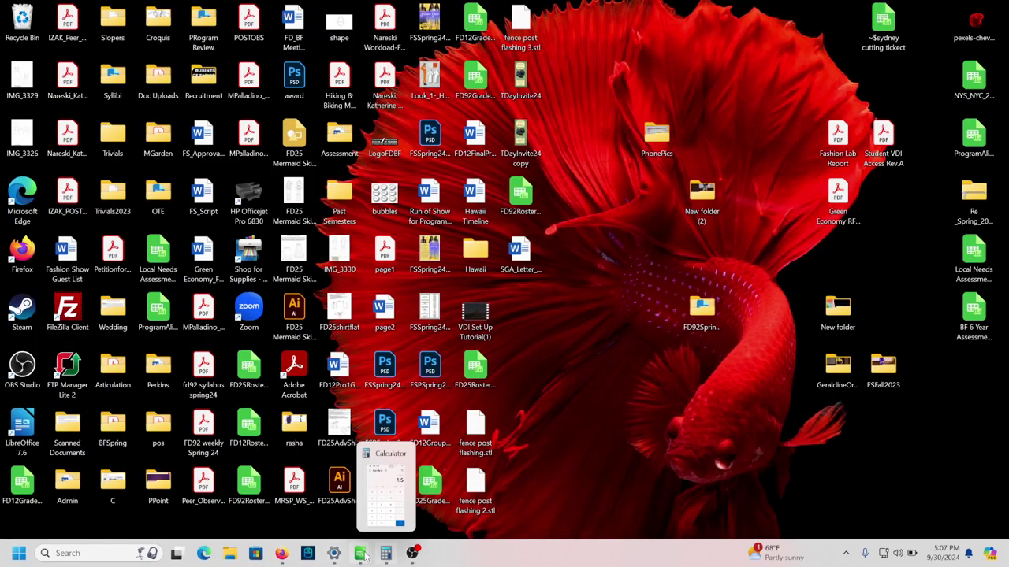
{"action": "left_click", "coordinate": [282, 553]}
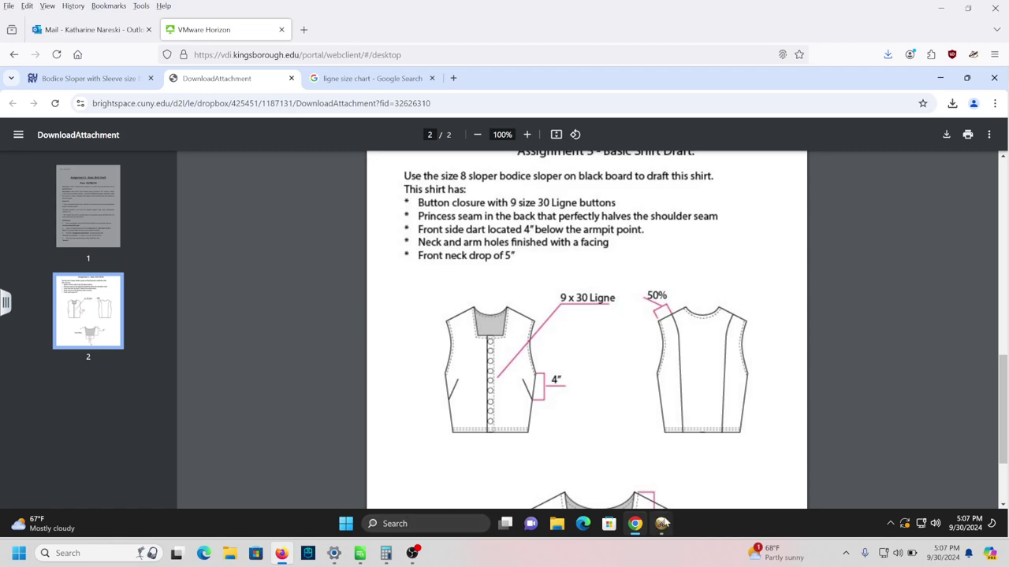
{"action": "left_click", "coordinate": [661, 523]}
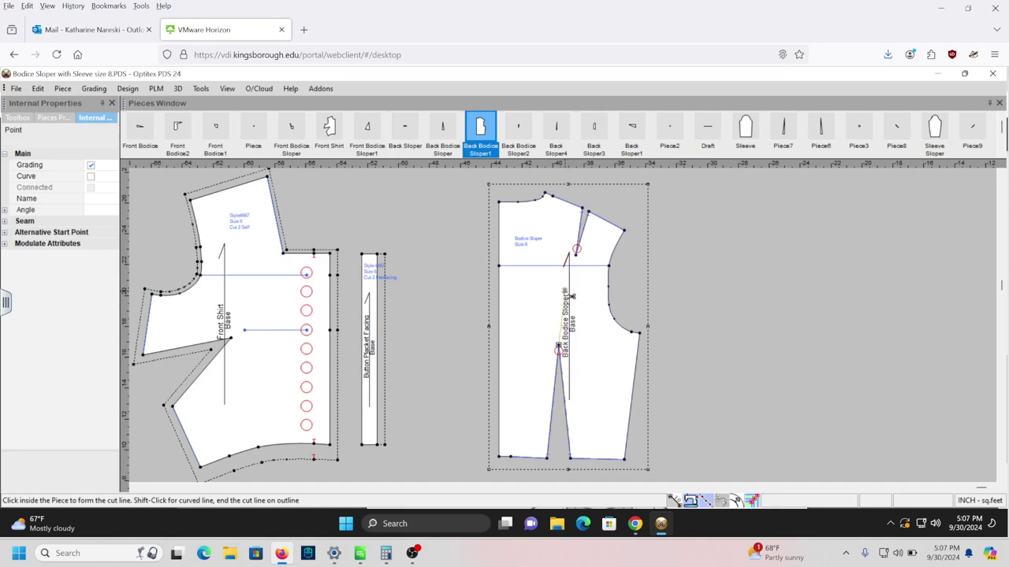
{"action": "key", "text": "Return"}
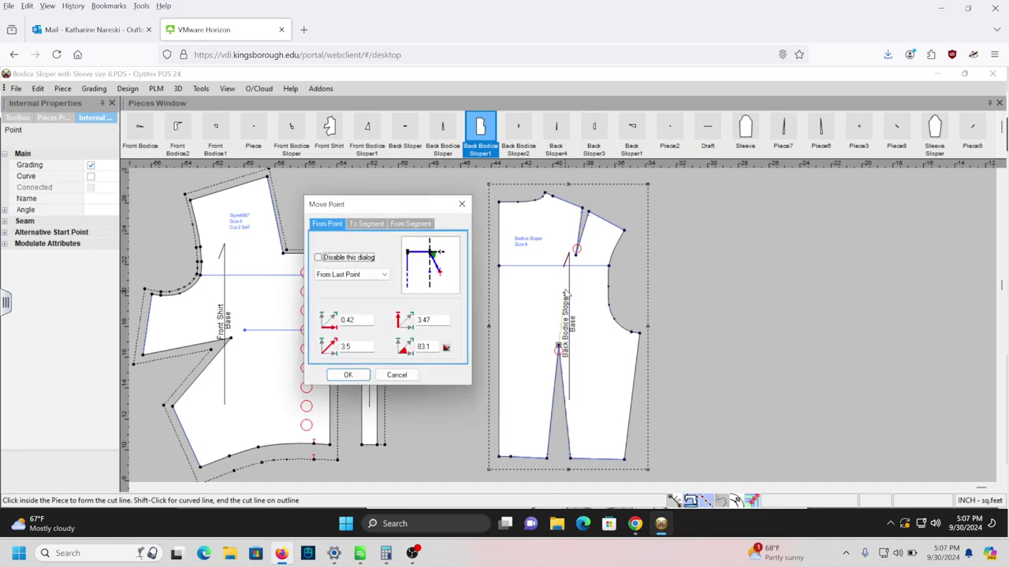
{"action": "left_click", "coordinate": [348, 377]}
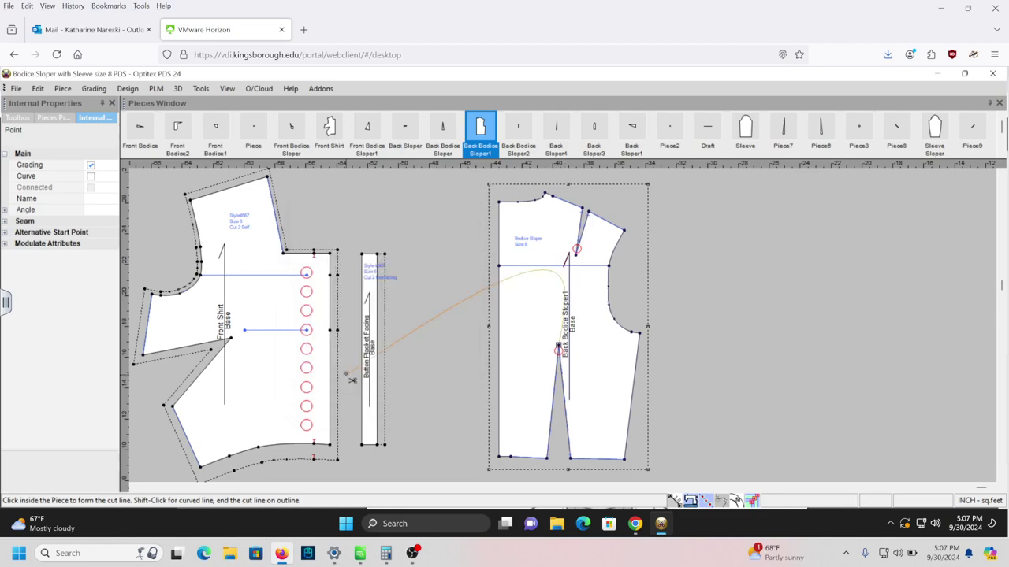
{"action": "left_click", "coordinate": [581, 263]}
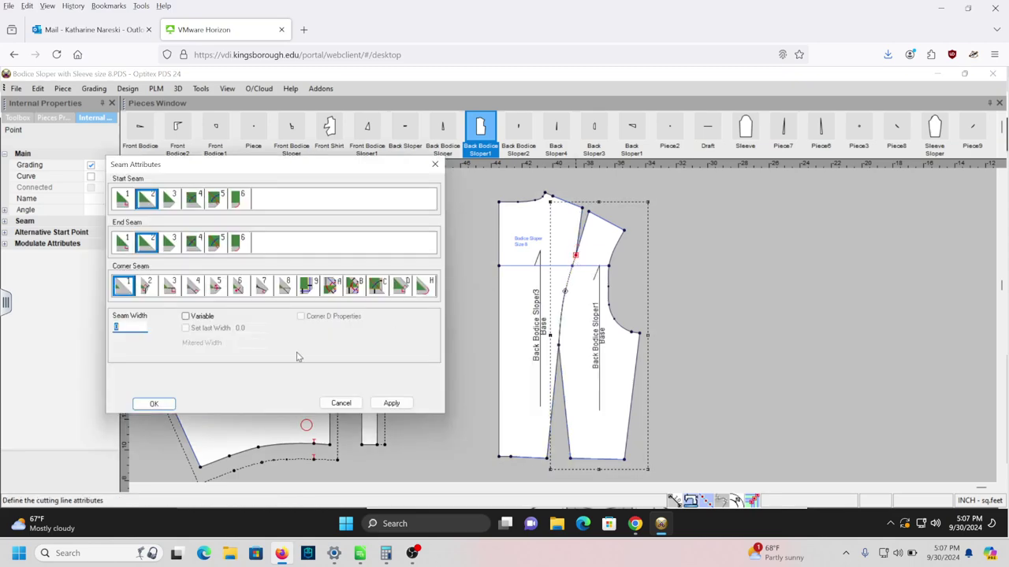
{"action": "left_click", "coordinate": [156, 405]}
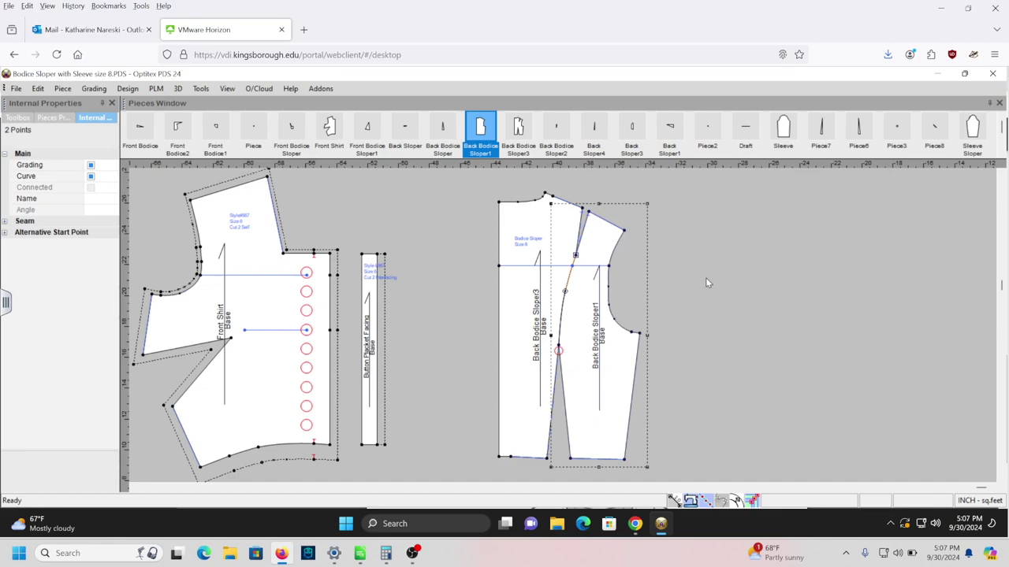
{"action": "left_click_drag", "start_coordinate": [581, 332], "coordinate": [628, 332]}
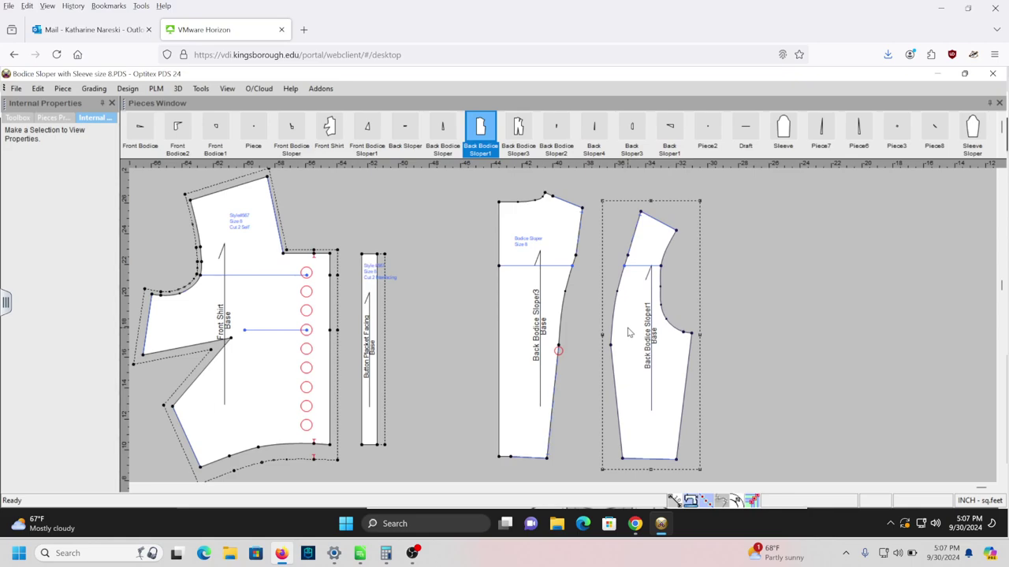
- Check the assignment's back sketch and add a 0.25 inch seam allowance along the center back panel's neckline
{"action": "left_click", "coordinate": [637, 524]}
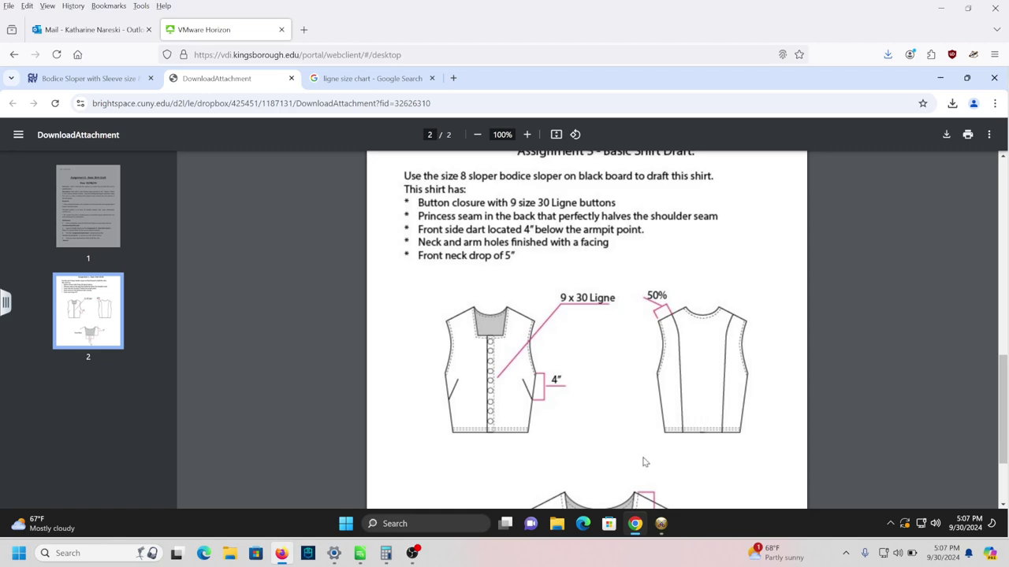
{"action": "left_click", "coordinate": [662, 528]}
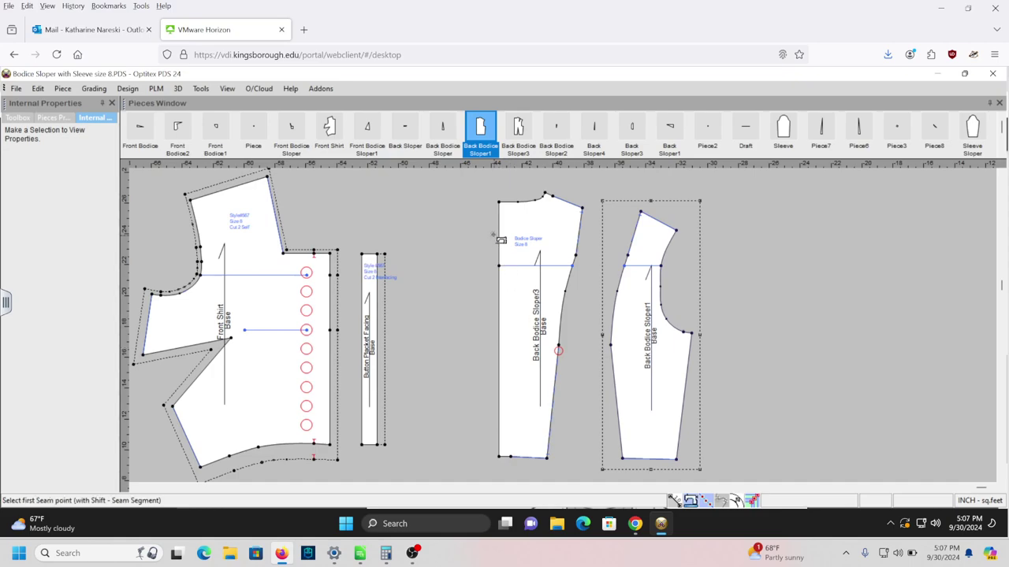
{"action": "left_click_drag", "start_coordinate": [501, 204], "coordinate": [548, 199]}
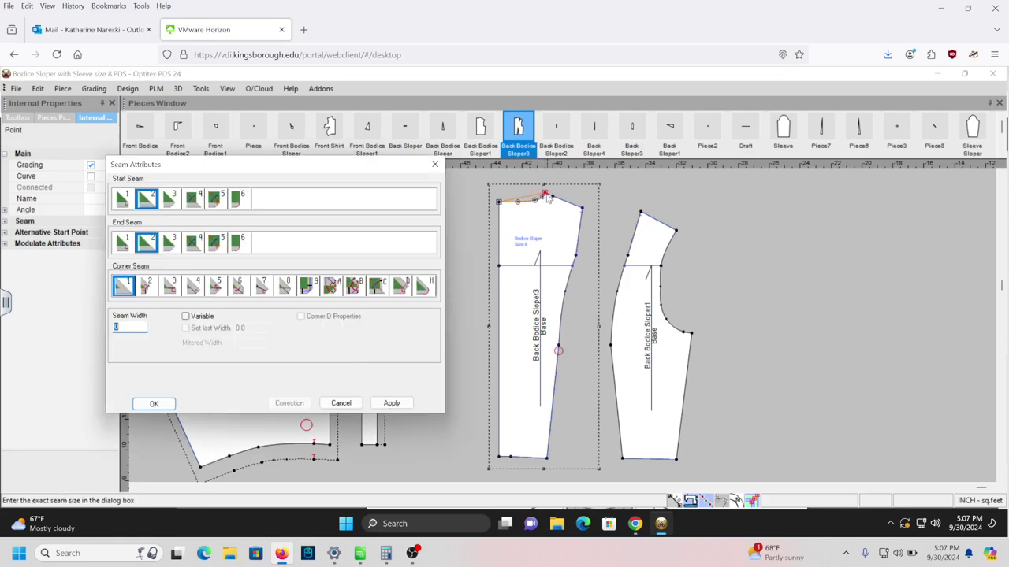
{"action": "type", "text": ".25"}
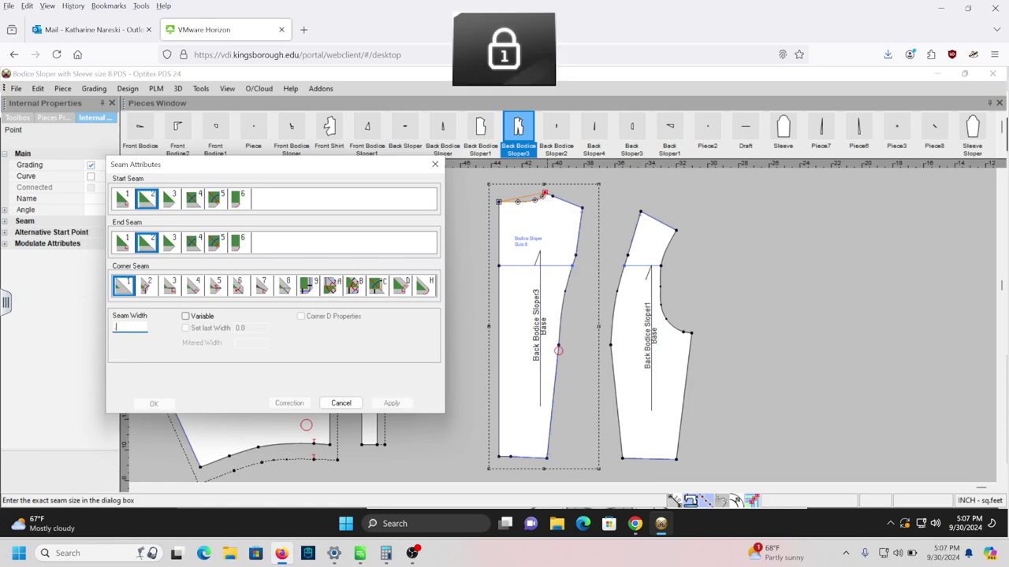
{"action": "key", "text": "Return"}
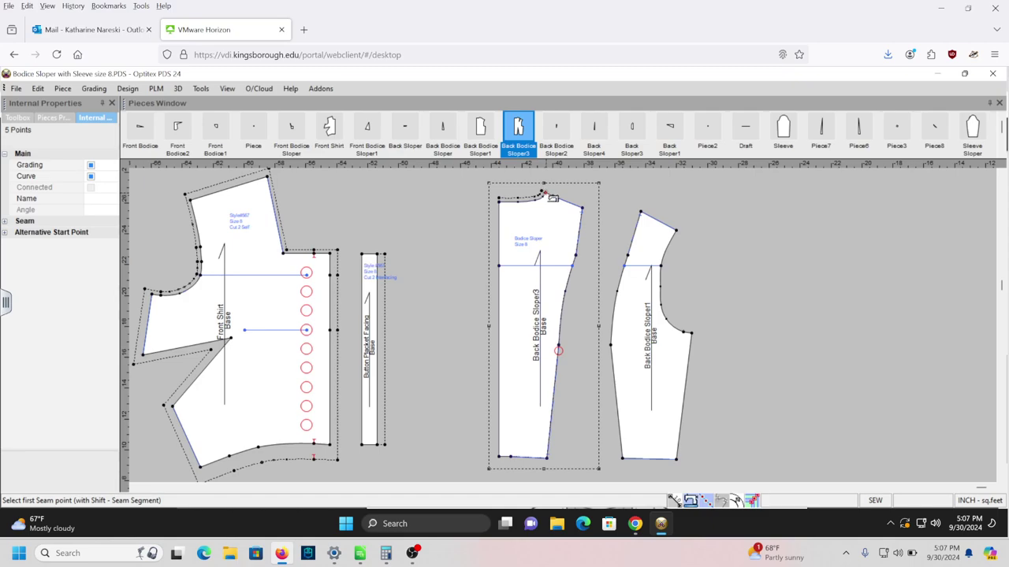
- Add seam allowance along the center back panel's shoulder and princess seam, plus a hem allowance on its lower edge
{"action": "left_click_drag", "start_coordinate": [544, 193], "coordinate": [548, 461]}
{"action": "key", "text": "Return"}
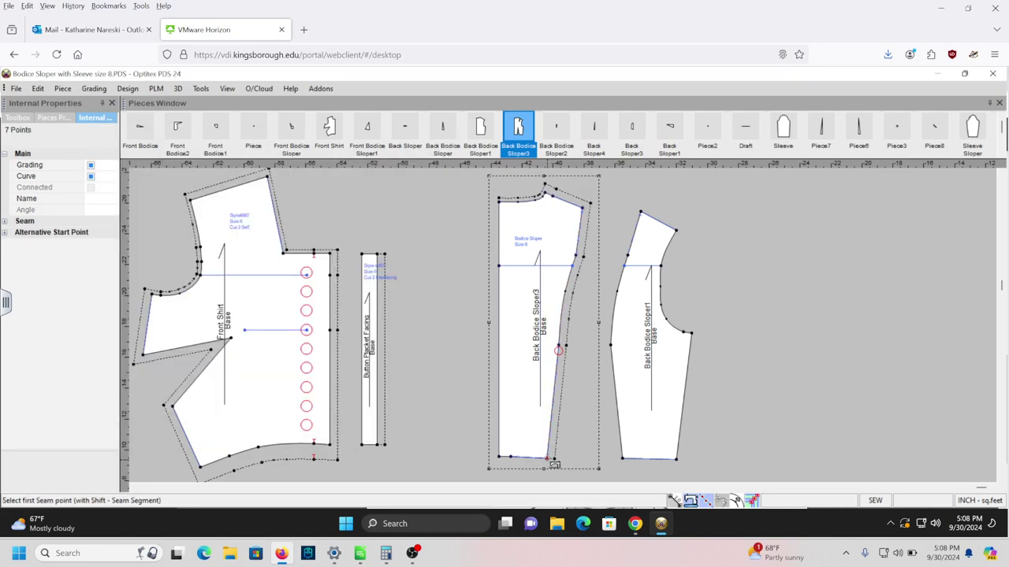
{"action": "left_click_drag", "start_coordinate": [551, 463], "coordinate": [499, 461]}
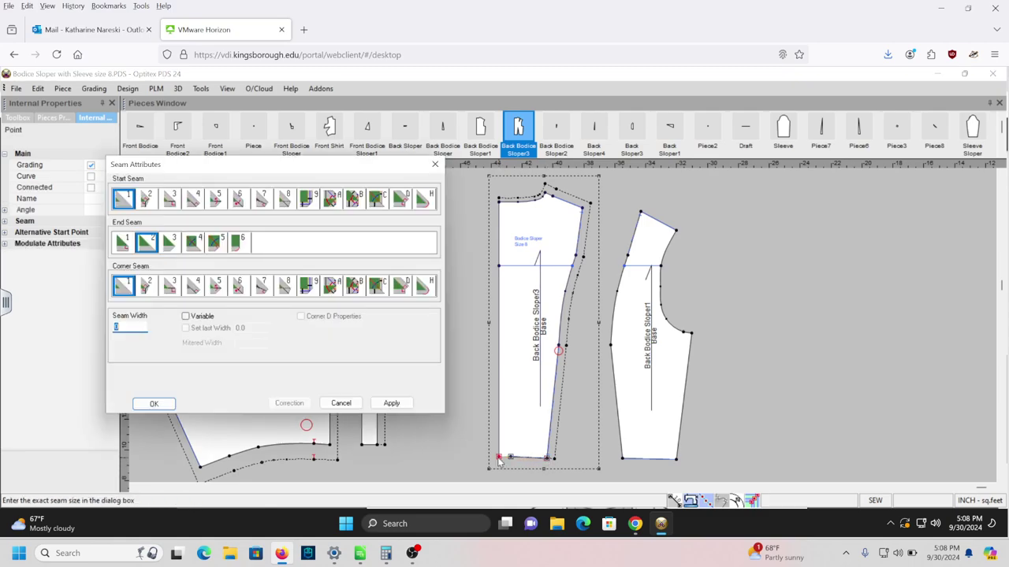
{"action": "key", "text": "Return"}
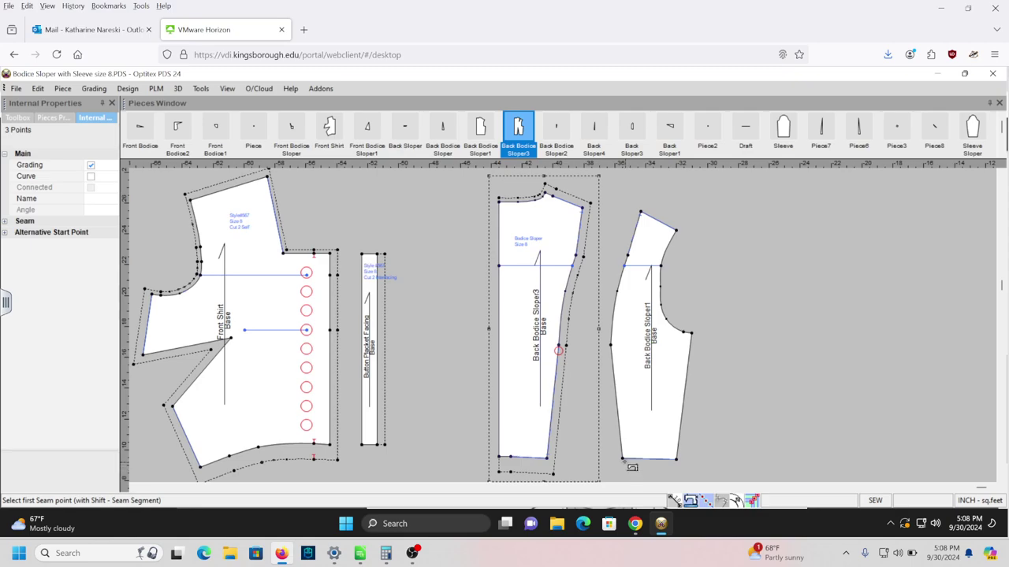
- Add a 0.5 inch seam allowance along the side back panel's princess seam and shoulder
{"action": "left_click_drag", "start_coordinate": [624, 460], "coordinate": [677, 237]}
{"action": "type", "text": "5"}
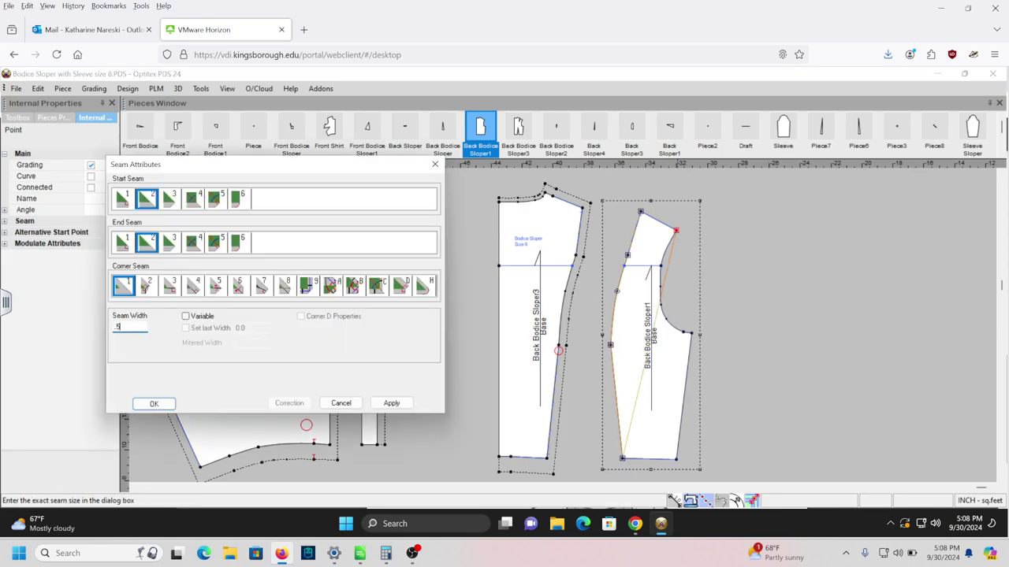
{"action": "key", "text": "Return"}
{"action": "right_click", "coordinate": [681, 234]}
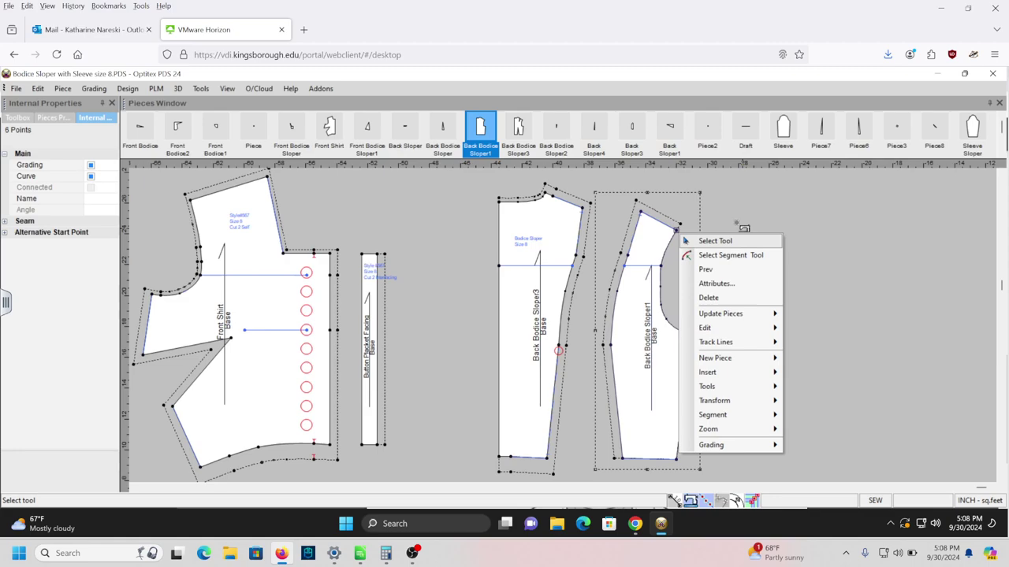
{"action": "left_click", "coordinate": [726, 213]}
- Add seam allowances to the side back panel's armhole, side seam and hem
{"action": "left_click_drag", "start_coordinate": [730, 214], "coordinate": [691, 333]}
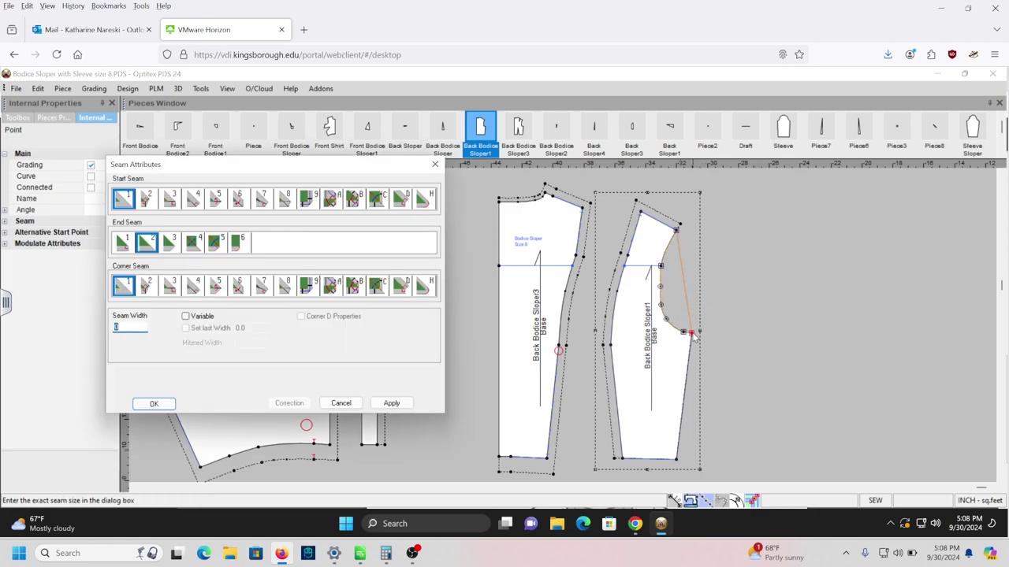
{"action": "key", "text": "Return"}
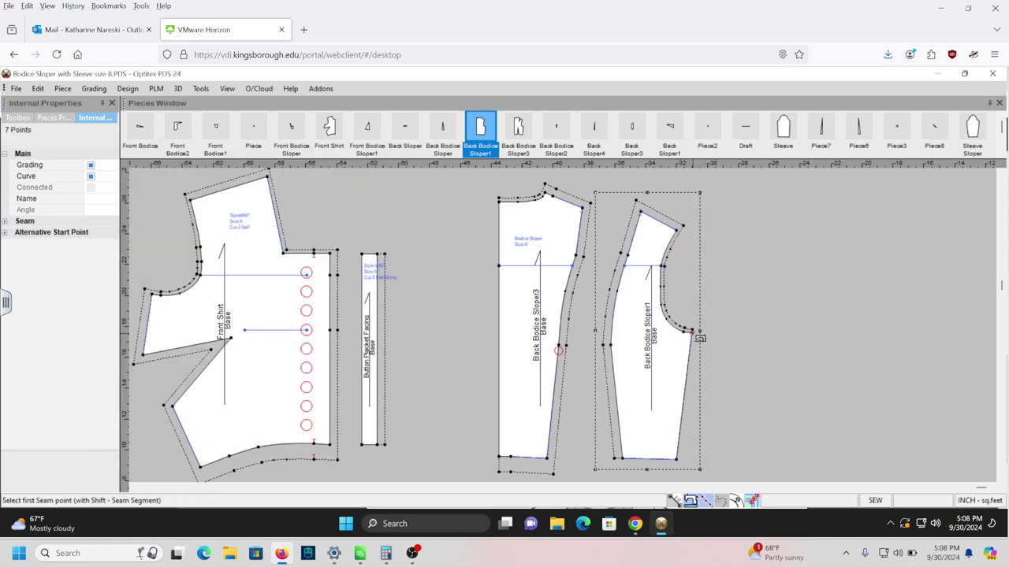
{"action": "left_click_drag", "start_coordinate": [695, 334], "coordinate": [676, 461]}
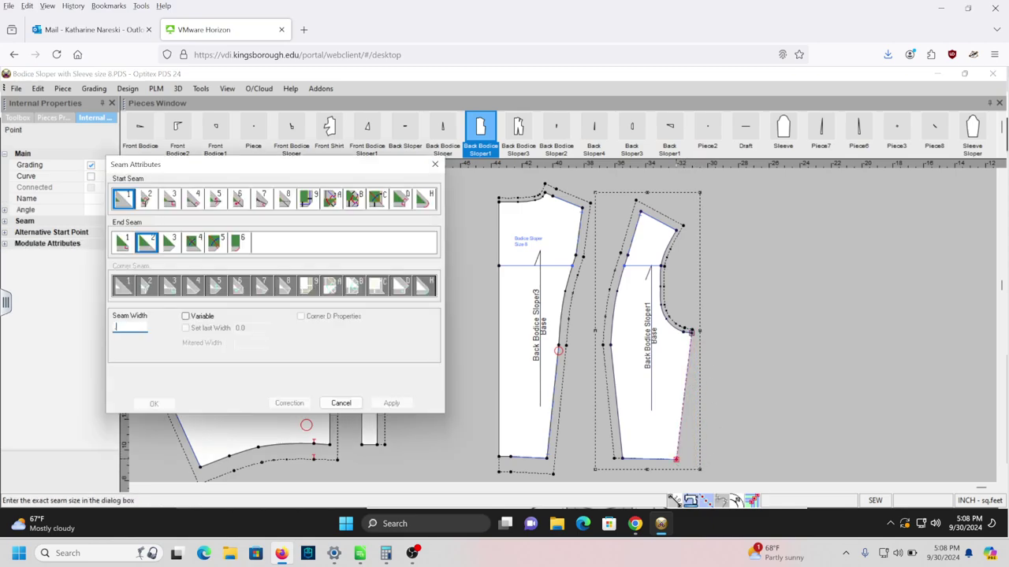
{"action": "key", "text": "Return"}
{"action": "left_click_drag", "start_coordinate": [682, 464], "coordinate": [622, 458]}
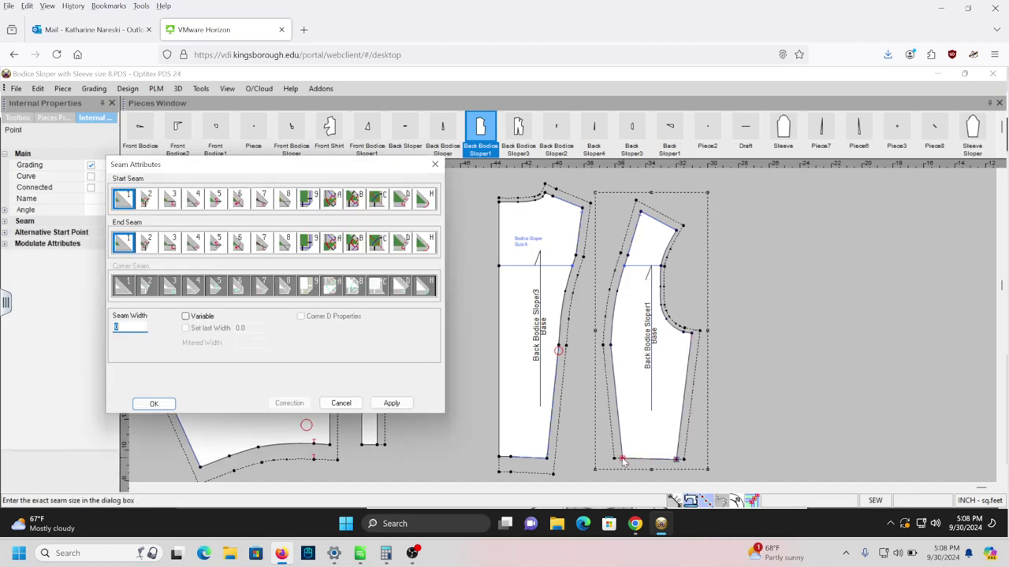
{"action": "key", "text": "Return"}
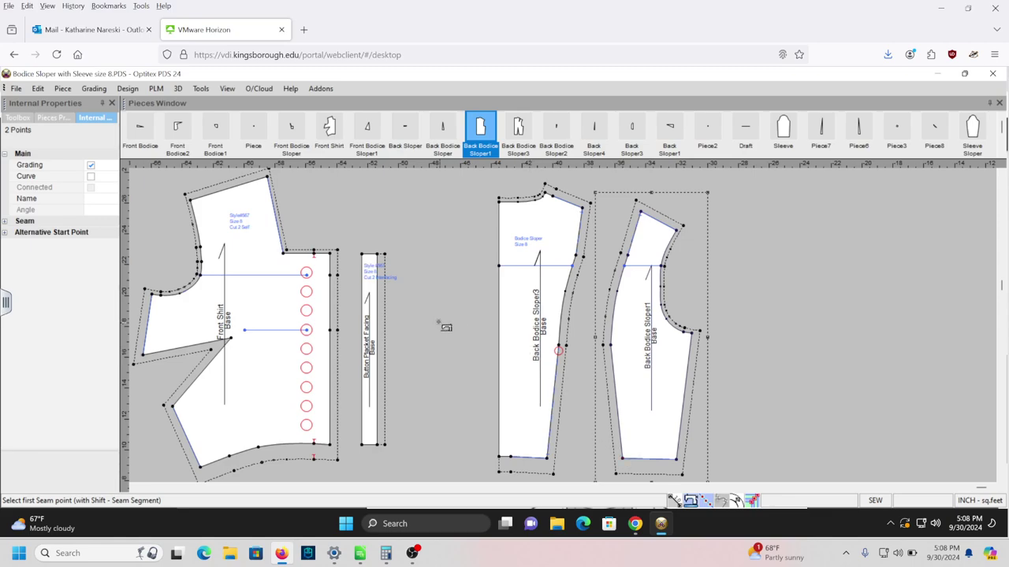
{"action": "key", "text": "Escape"}
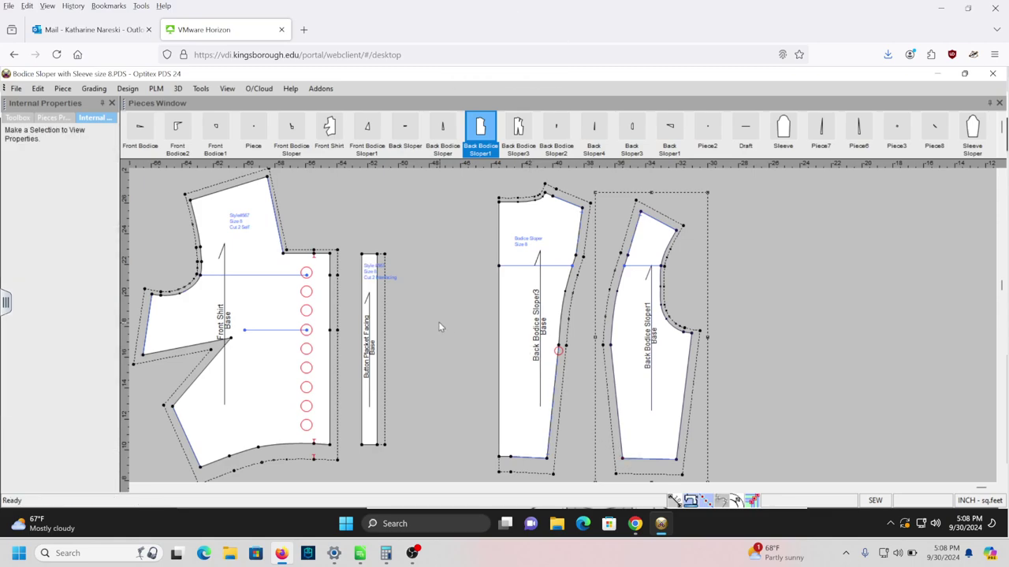
- Rename the center back panel as Center Back Shirt
{"action": "left_click", "coordinate": [529, 343]}
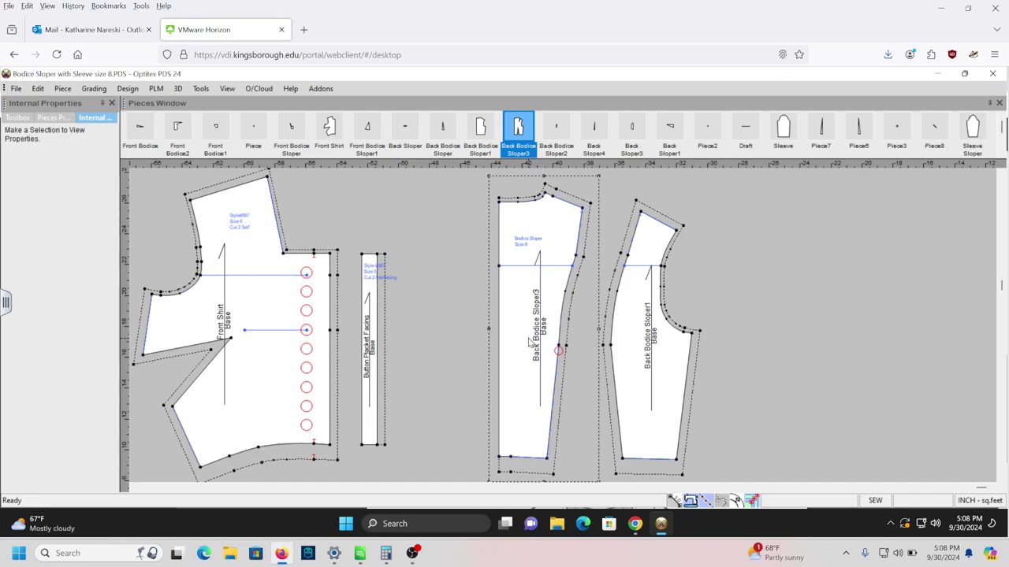
{"action": "left_click", "coordinate": [53, 117]}
{"action": "left_click", "coordinate": [96, 176]}
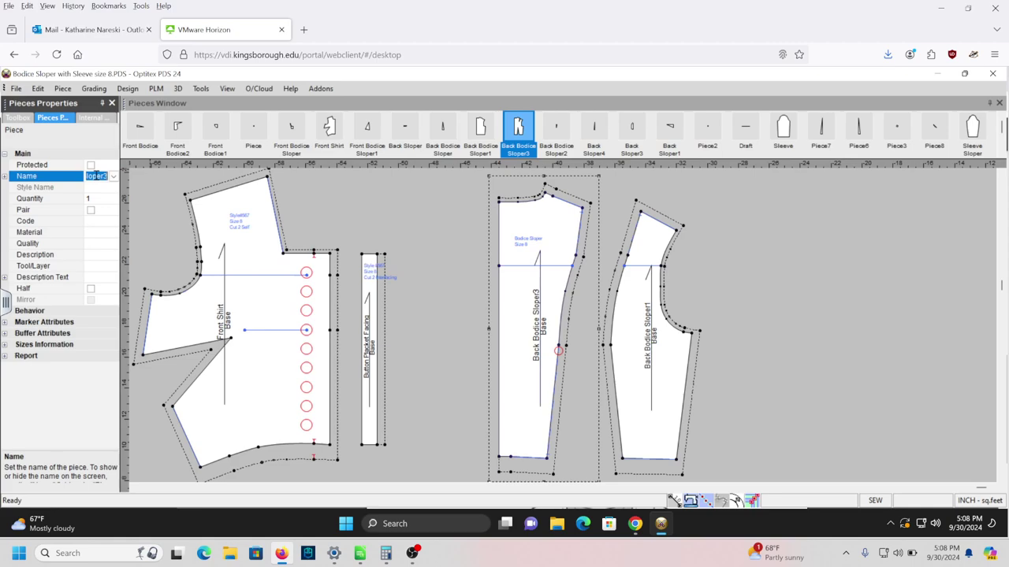
{"action": "type", "text": "Bac"}
{"action": "key", "text": "BackSpace"}
{"action": "key", "text": "BackSpace"}
{"action": "type", "text": "CenterB"}
{"action": "key", "text": "BackSpace"}
{"action": "type", "text": "Back Shirt"}
{"action": "key", "text": "Return"}
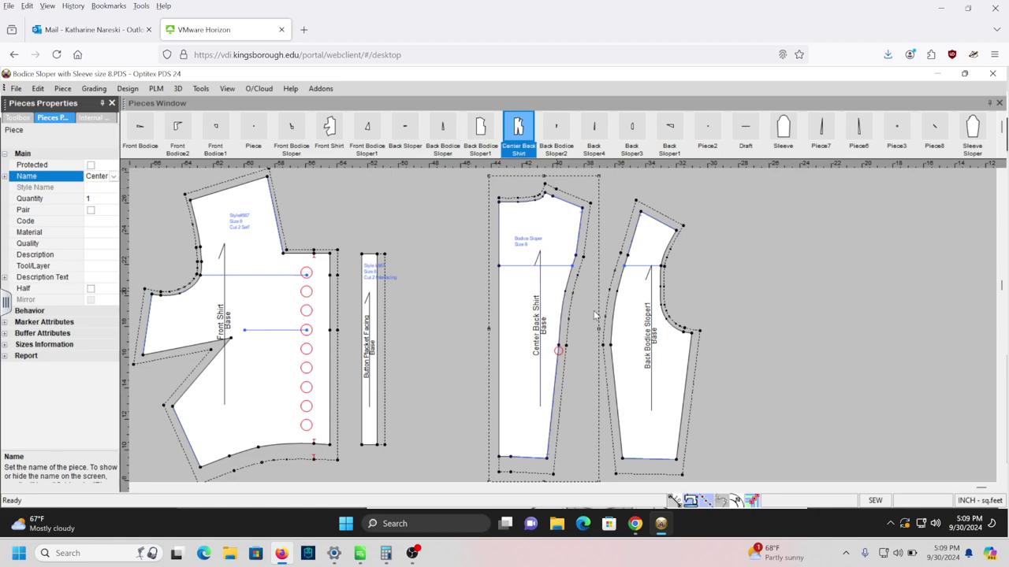
- Rename the side back panel as Side Back Shirt
{"action": "left_click", "coordinate": [629, 340]}
{"action": "left_click", "coordinate": [92, 178]}
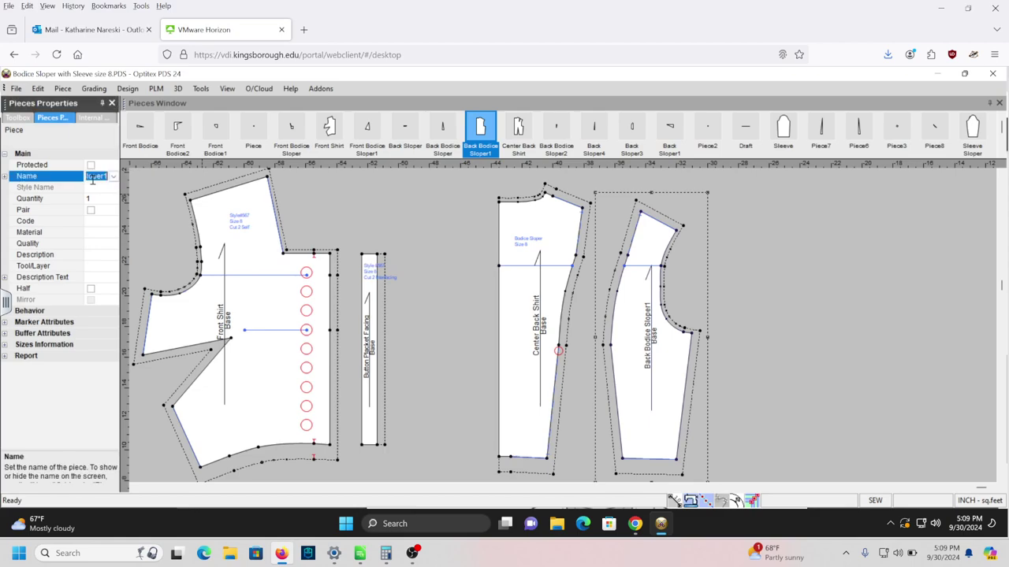
{"action": "type", "text": "Back Sh"}
{"action": "type", "text": "irt"}
{"action": "key", "text": "Return"}
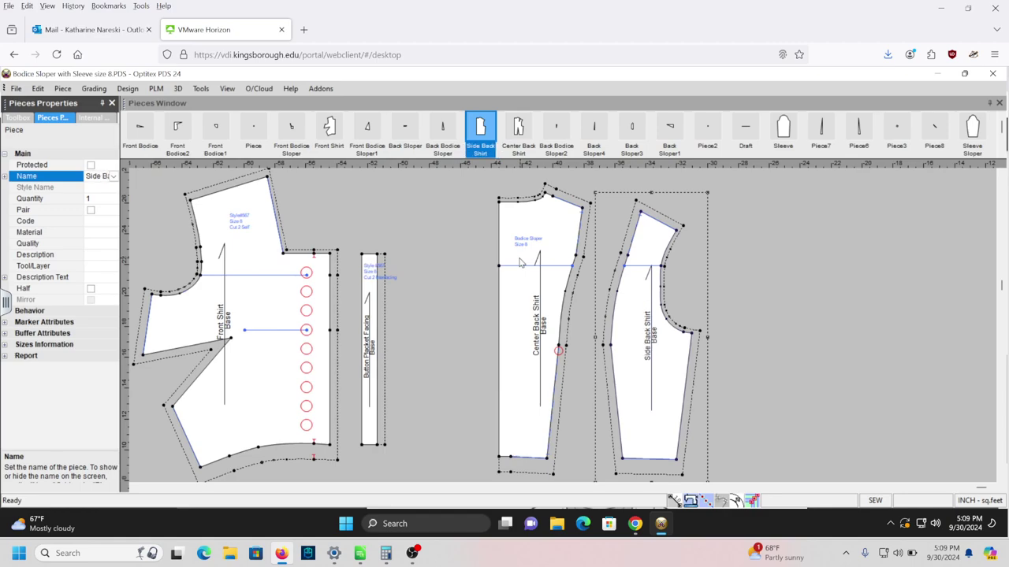
- Replace the Center Back Shirt's sloper label with the lines "Style #567", "Size 8" and "Cut 1 Self"
{"action": "left_click", "coordinate": [521, 247]}
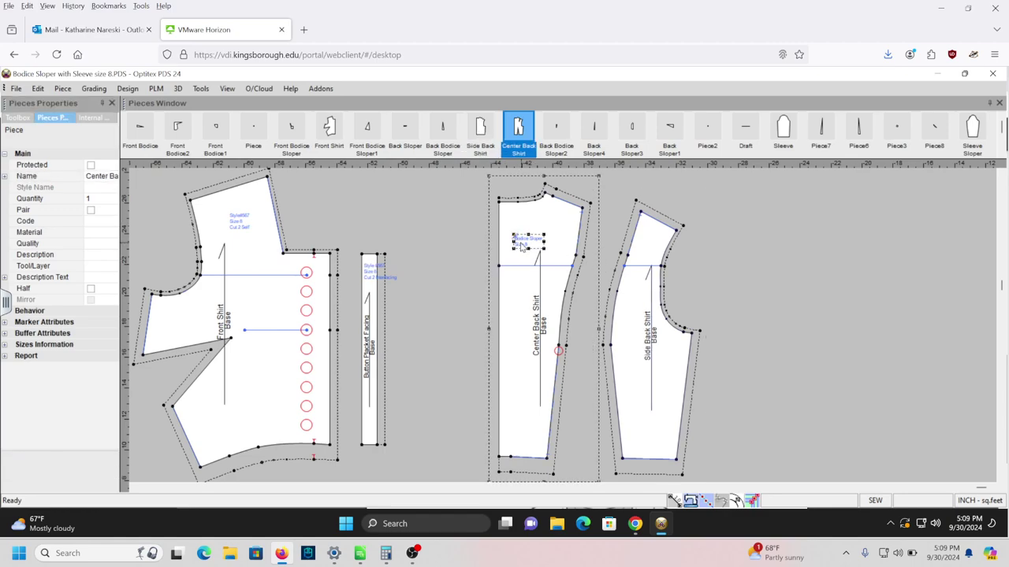
{"action": "left_click", "coordinate": [85, 119]}
{"action": "left_click", "coordinate": [93, 167]}
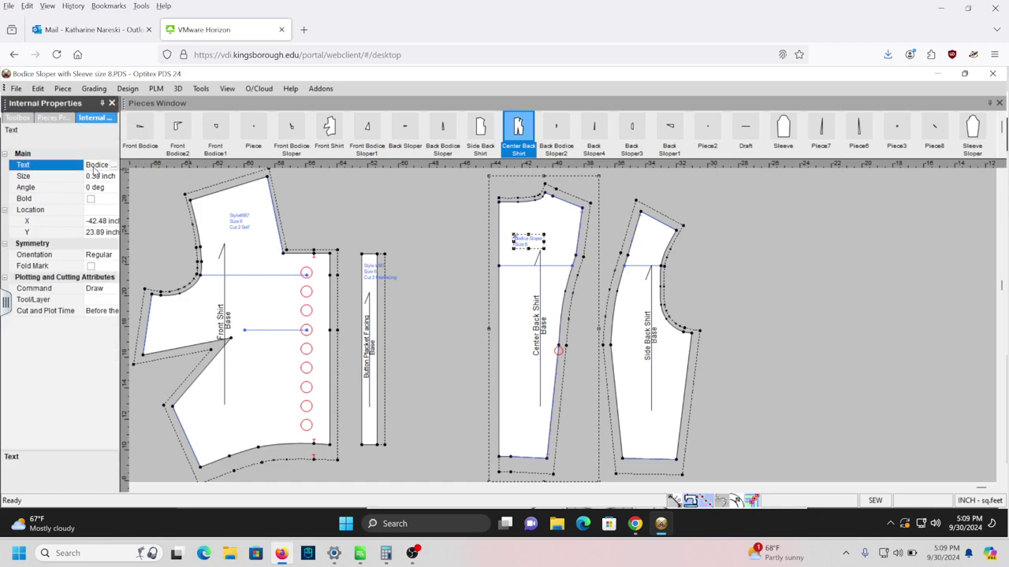
{"action": "left_click", "coordinate": [114, 165]}
{"action": "left_click_drag", "start_coordinate": [147, 144], "coordinate": [38, 139]}
{"action": "left_click", "coordinate": [82, 138]}
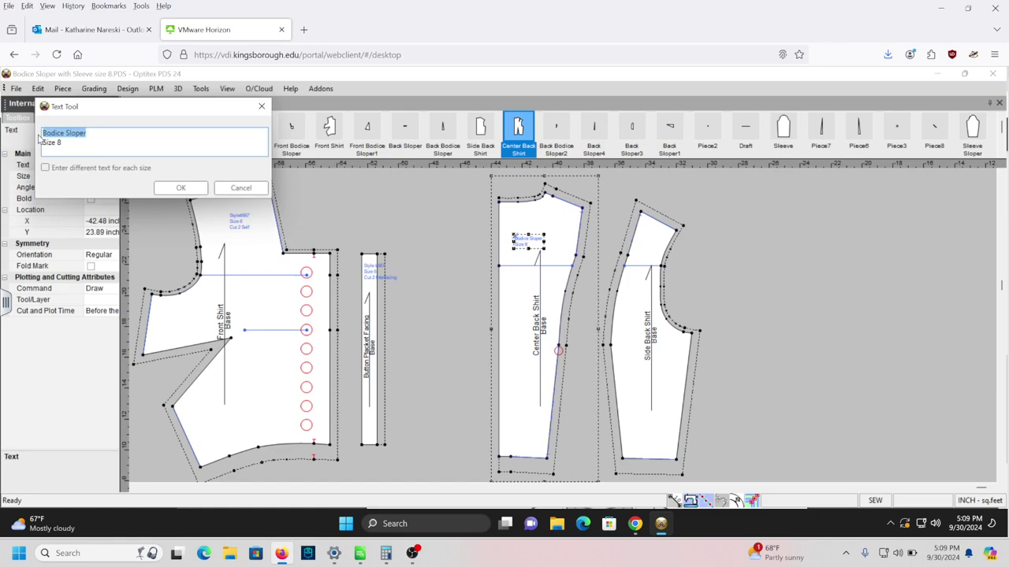
{"action": "type", "text": "Style #5687"}
{"action": "left_click", "coordinate": [75, 142]}
{"action": "type", "text": "Cu"}
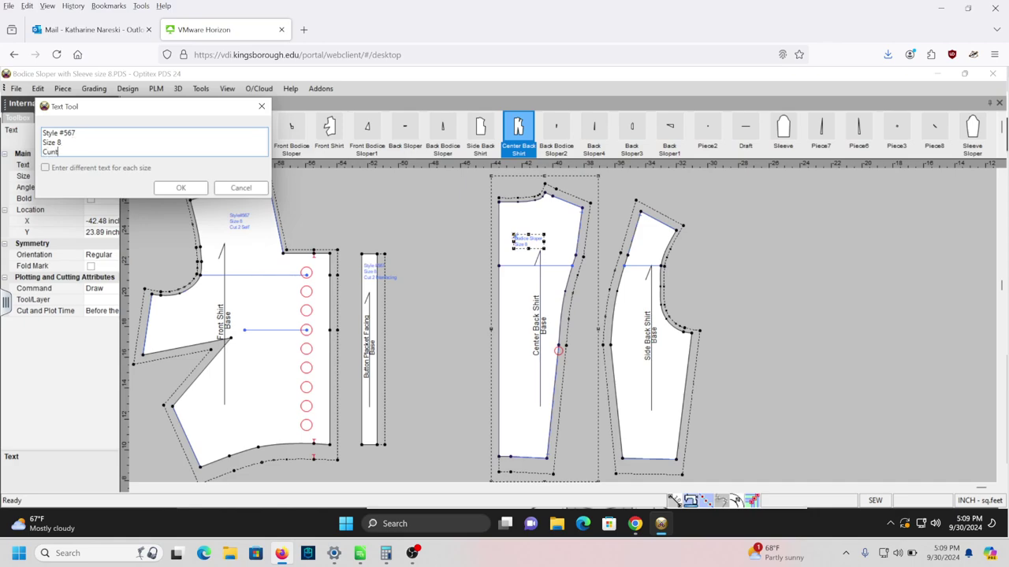
{"action": "type", "text": "t 1 Self"}
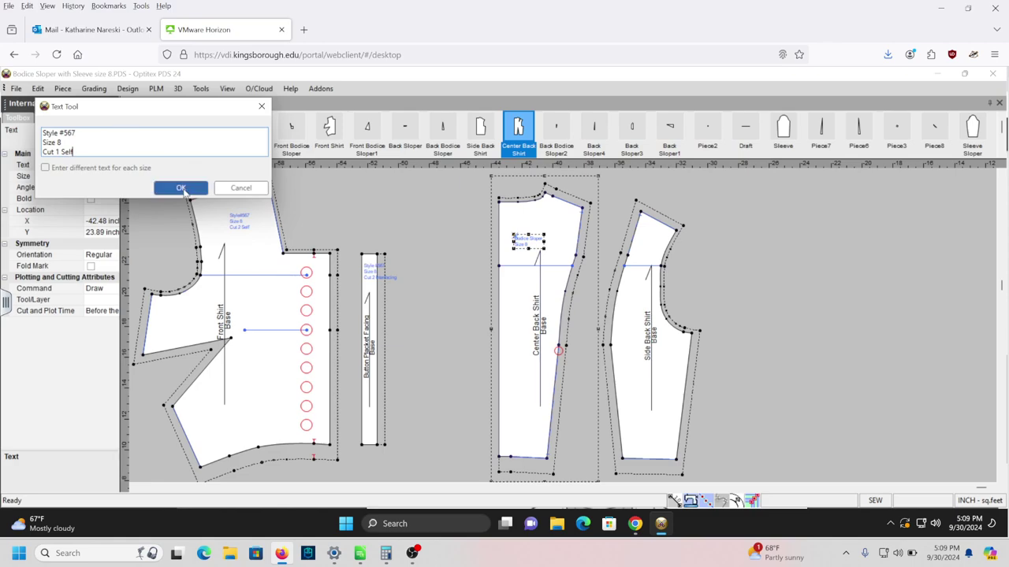
{"action": "left_click", "coordinate": [181, 189]}
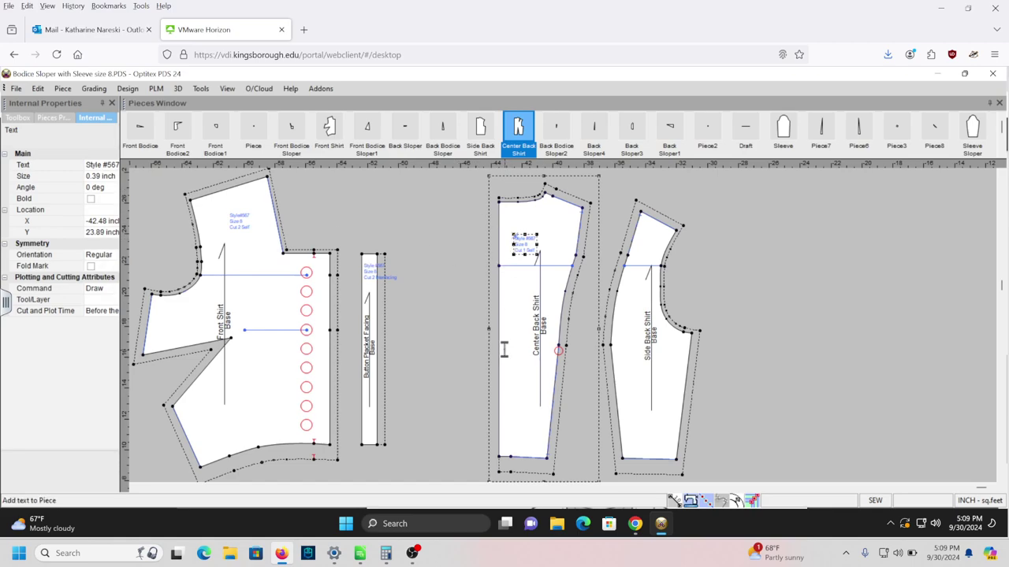
- Add the text "On Fold" near the Center Back Shirt's center back edge, rotated to 90 degrees
{"action": "right_click", "coordinate": [504, 350]}
{"action": "left_click", "coordinate": [505, 353]}
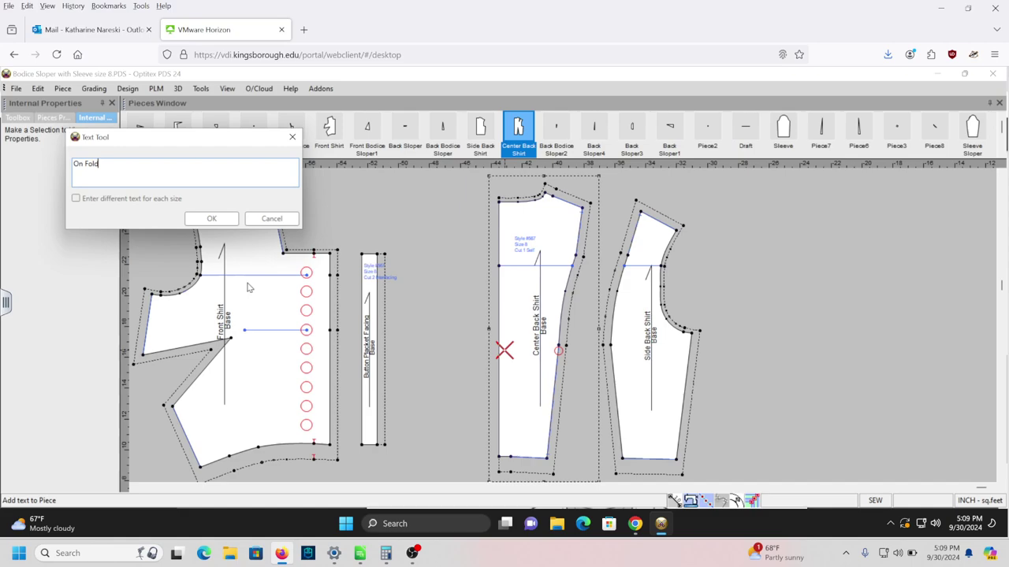
{"action": "left_click", "coordinate": [213, 217]}
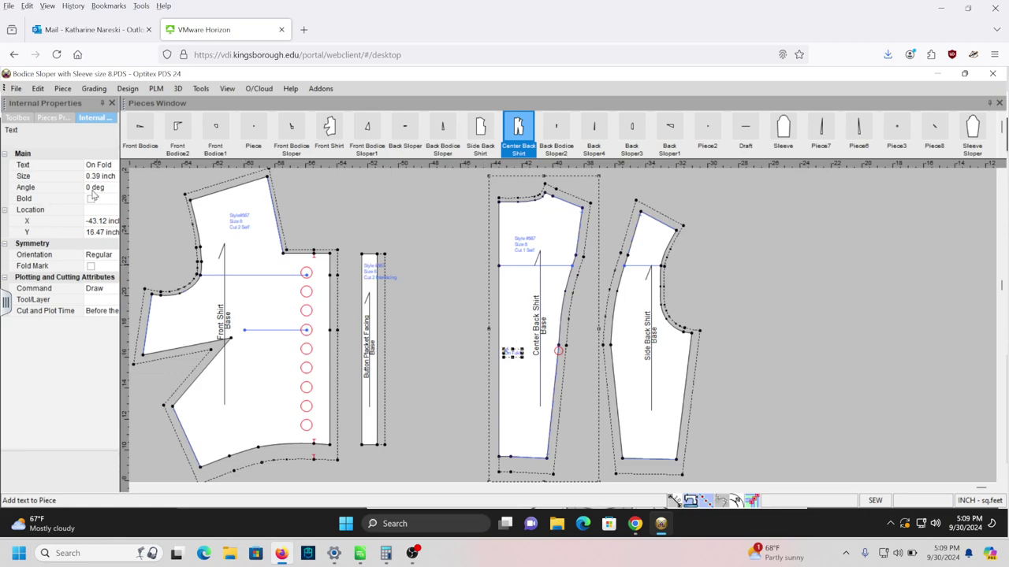
{"action": "left_click", "coordinate": [93, 188]}
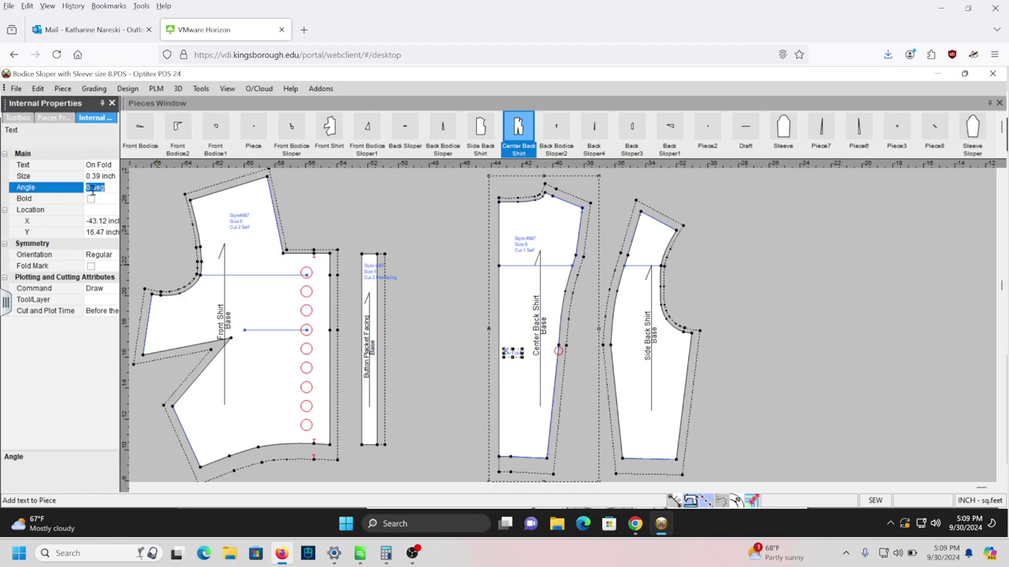
{"action": "type", "text": "90"}
{"action": "key", "text": "Return"}
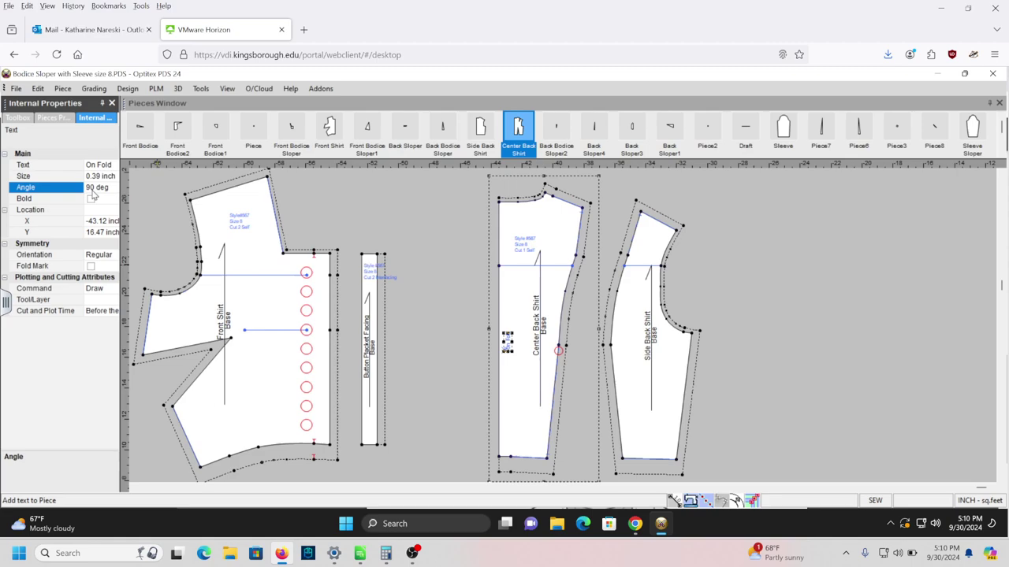
{"action": "left_click", "coordinate": [428, 293]}
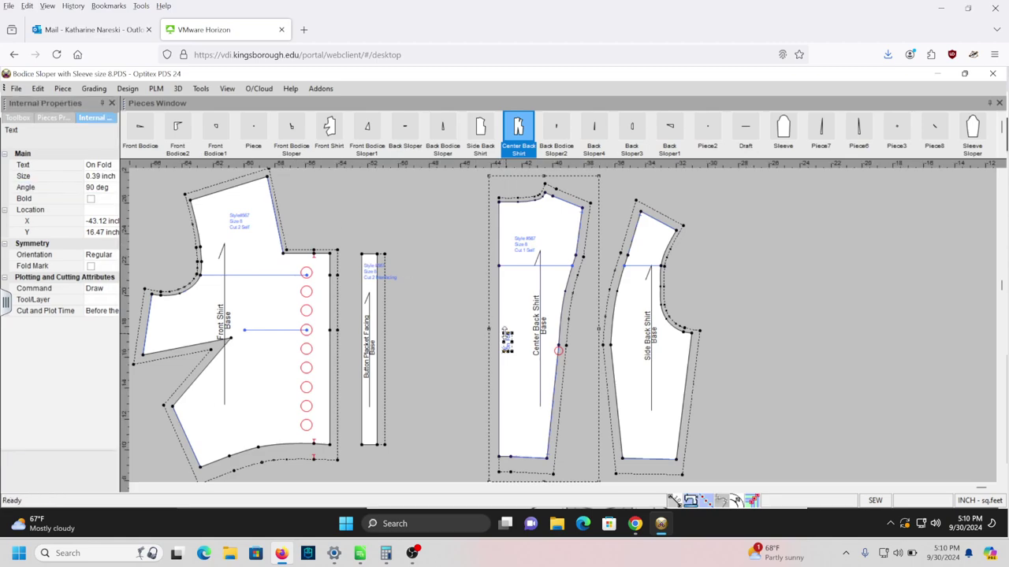
- Enlarge the "On Fold" text to about 0.65 inch and place it right beside the center back fold edge
{"action": "left_click", "coordinate": [494, 317]}
{"action": "left_click", "coordinate": [480, 351]}
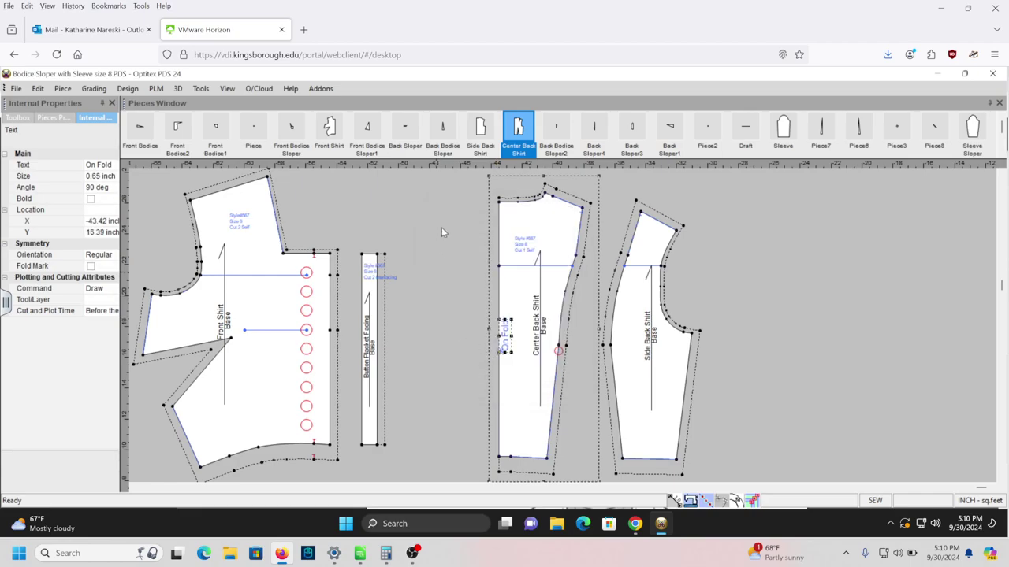
{"action": "left_click", "coordinate": [438, 264]}
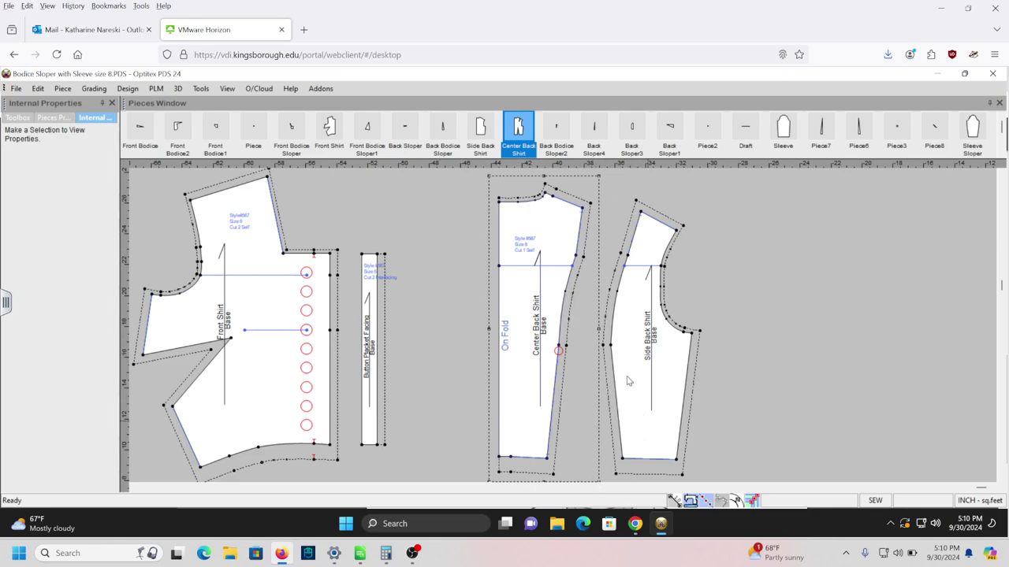
- Add a text label reading "Style #567", "Size 8" and "Cut 2 Self" near the hem of the Side Back Shirt
{"action": "key", "text": "t"}
{"action": "left_click", "coordinate": [637, 424]}
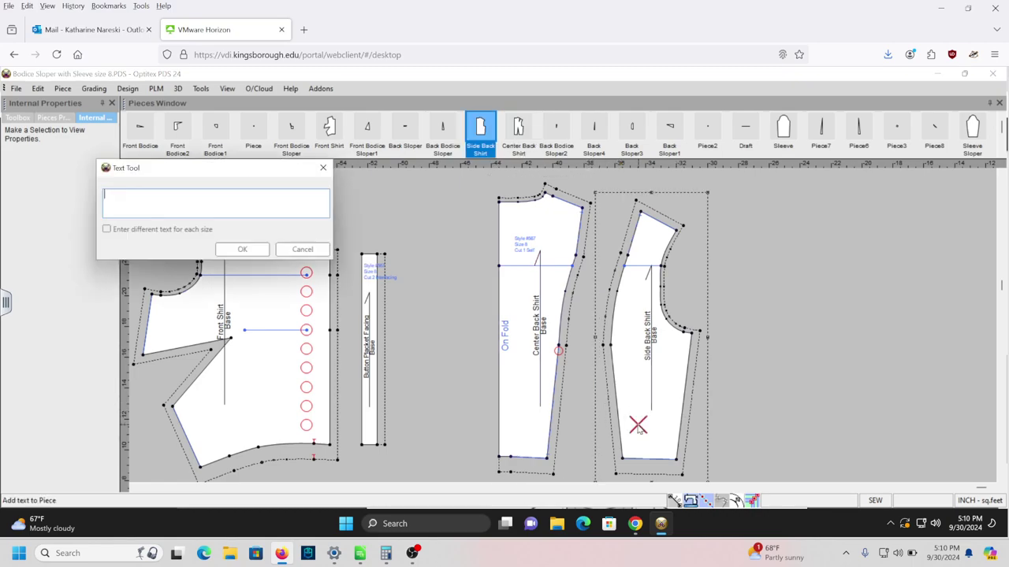
{"action": "type", "text": "Sty"}
{"action": "type", "text": "le"}
{"action": "type", "text": " #"}
{"action": "type", "text": "567 "}
{"action": "type", "text": "Size"}
{"action": "type", "text": " 8"}
{"action": "key", "text": "Return"}
{"action": "type", "text": "Cut 2 Self"}
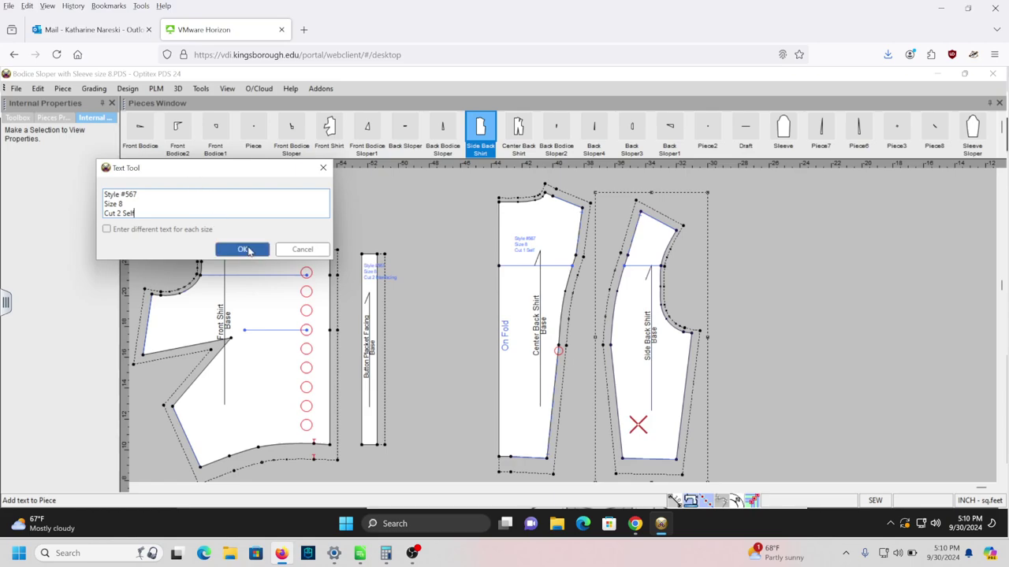
{"action": "left_click", "coordinate": [244, 250]}
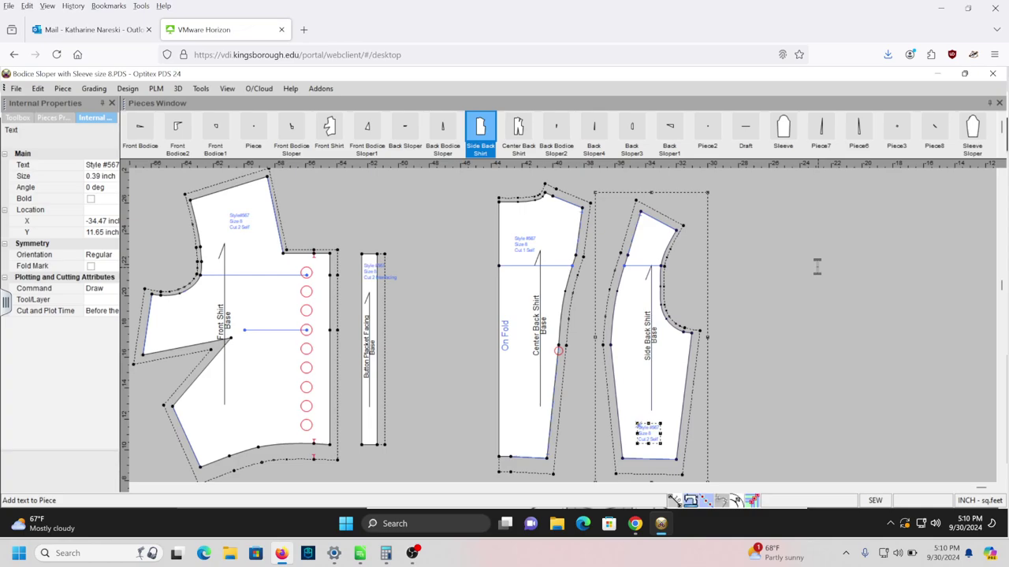
- Check the shirt requirements on the assignment sheet in Chrome, and return to the Optitex pattern
{"action": "left_click", "coordinate": [635, 524]}
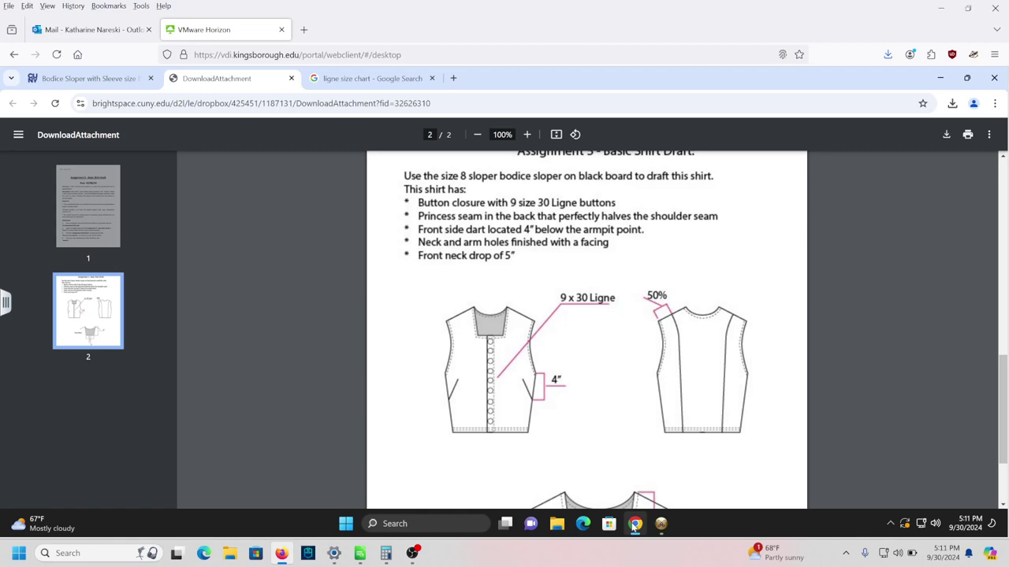
{"action": "left_click", "coordinate": [660, 524]}
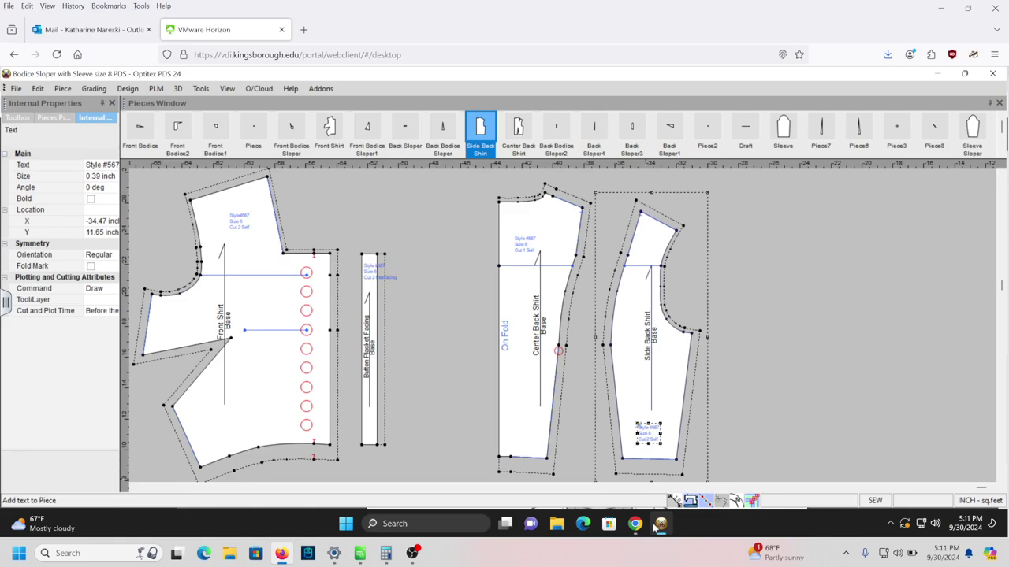
{"action": "key", "text": "Escape"}
- Create an internal line 2 inches parallel to the Front Shirt's contour from the underarm point to the center front neckline, extending both ends
{"action": "left_click", "coordinate": [263, 301]}
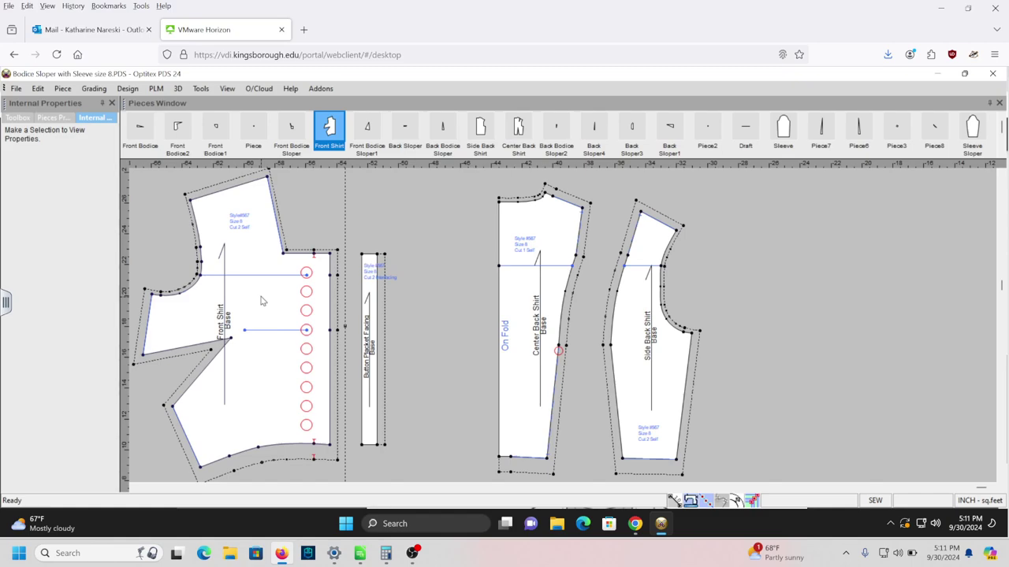
{"action": "left_click", "coordinate": [262, 301]}
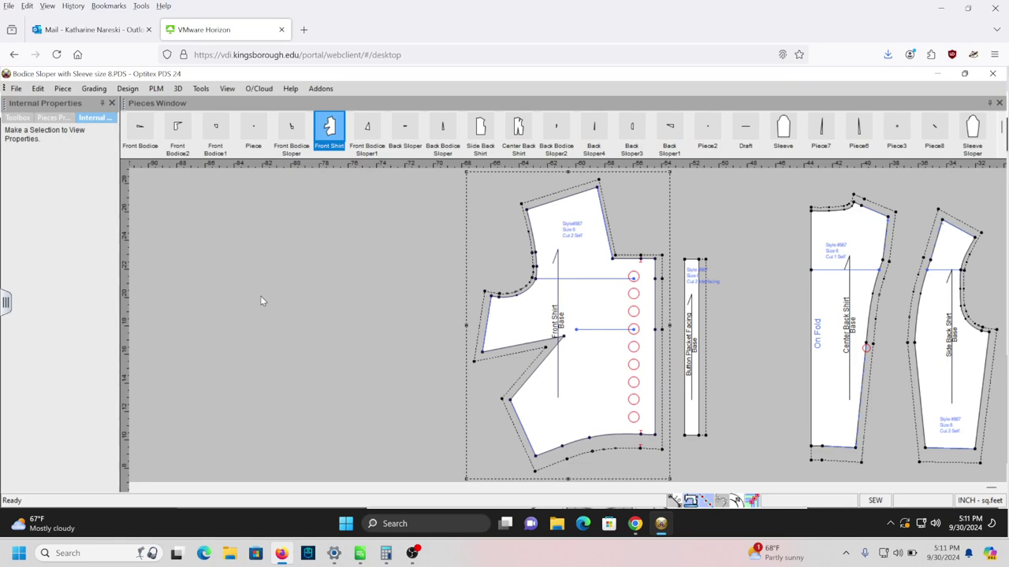
{"action": "left_click", "coordinate": [16, 118]}
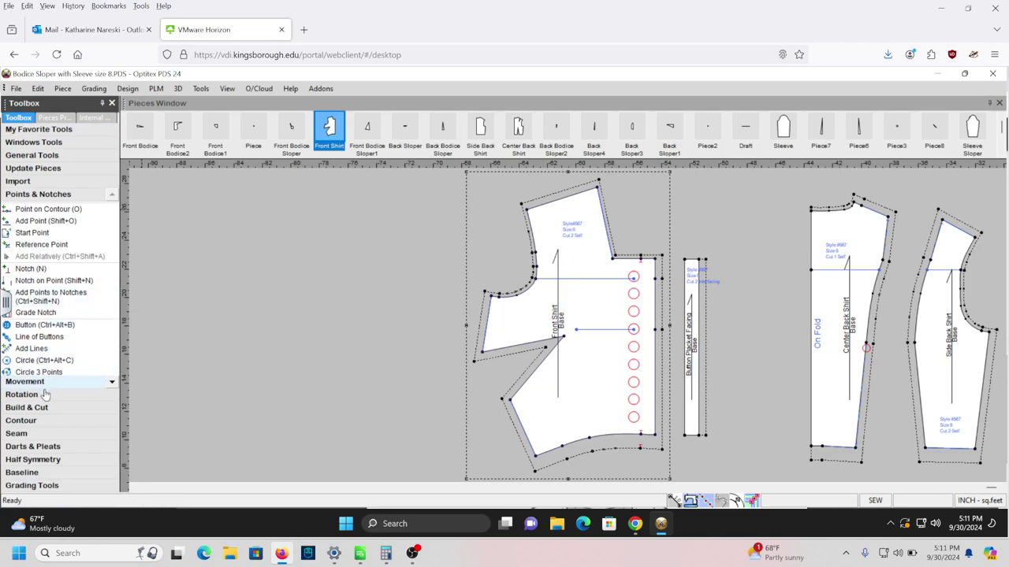
{"action": "left_click", "coordinate": [46, 421]}
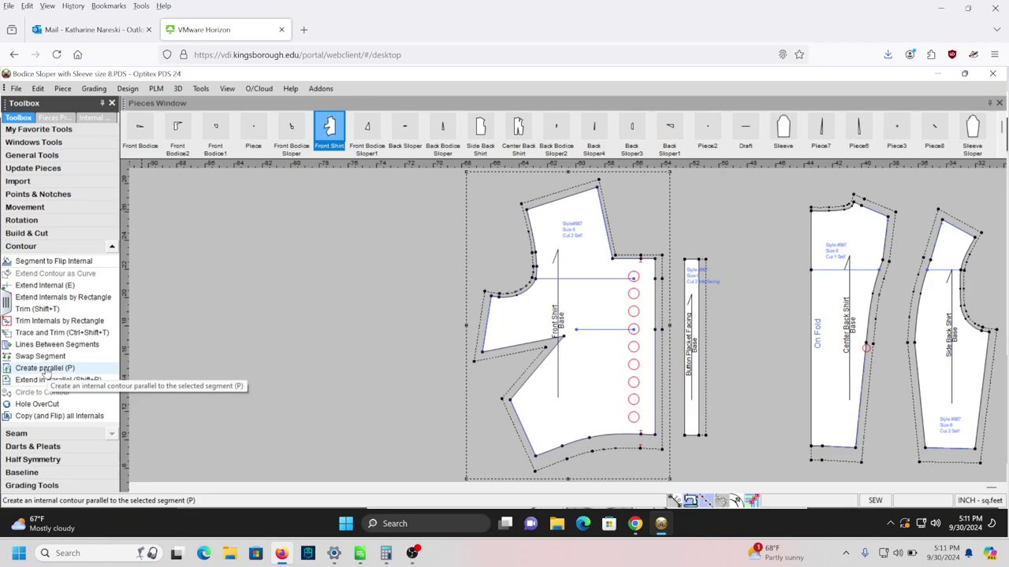
{"action": "left_click", "coordinate": [46, 367]}
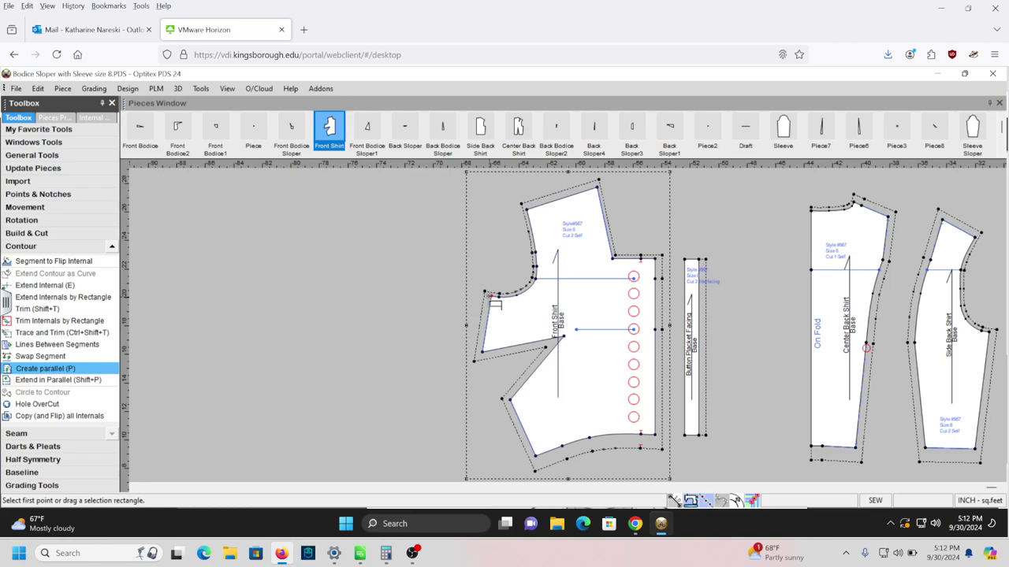
{"action": "left_click", "coordinate": [491, 296]}
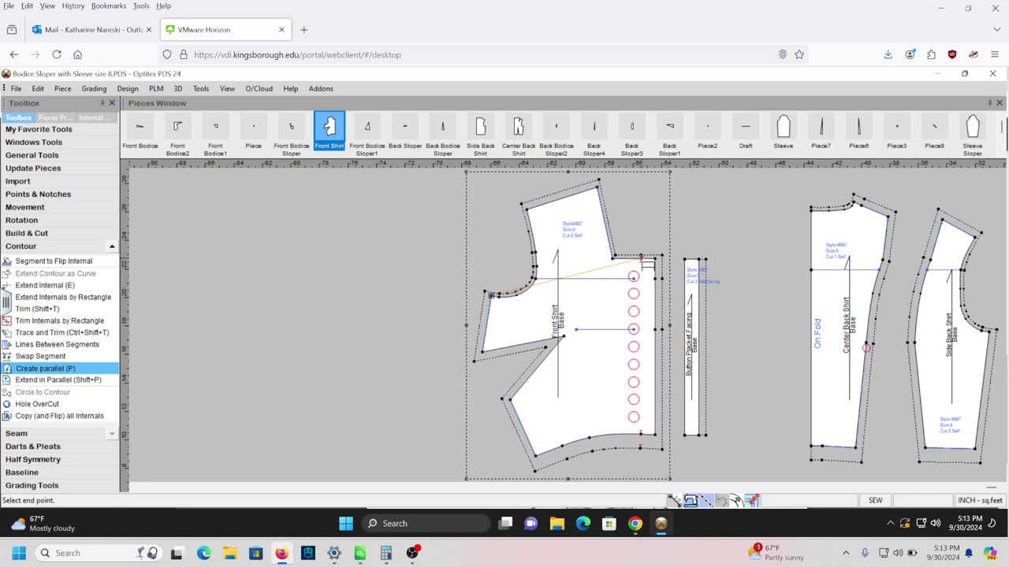
{"action": "left_click", "coordinate": [641, 258]}
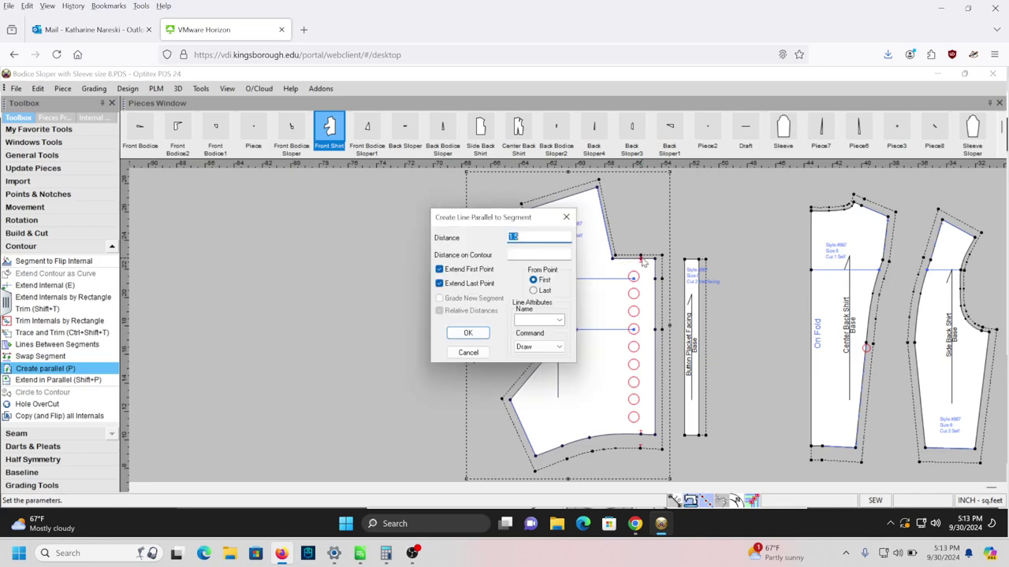
{"action": "left_click_drag", "start_coordinate": [539, 225], "coordinate": [381, 234]}
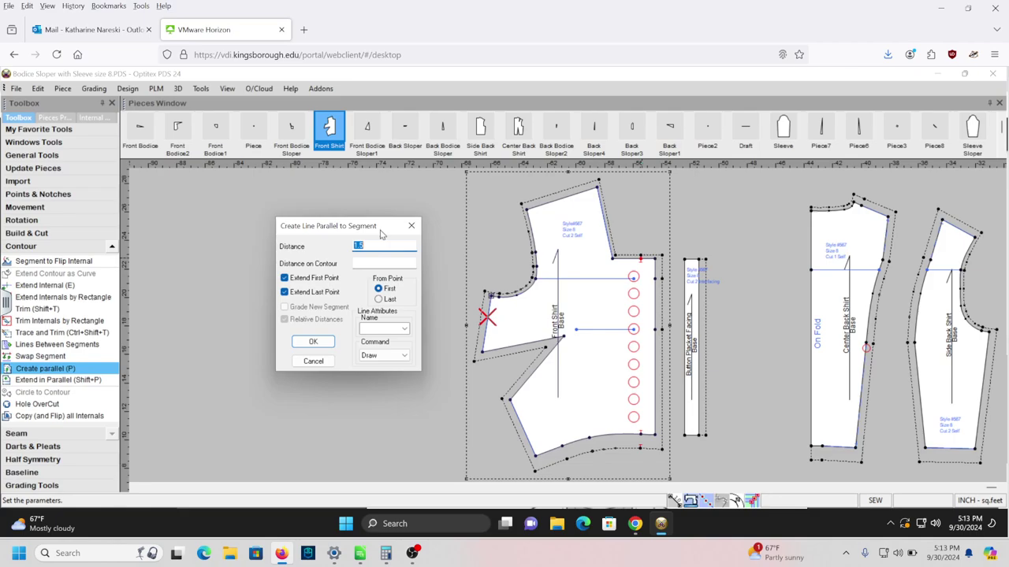
{"action": "type", "text": "2"}
{"action": "left_click", "coordinate": [313, 342]}
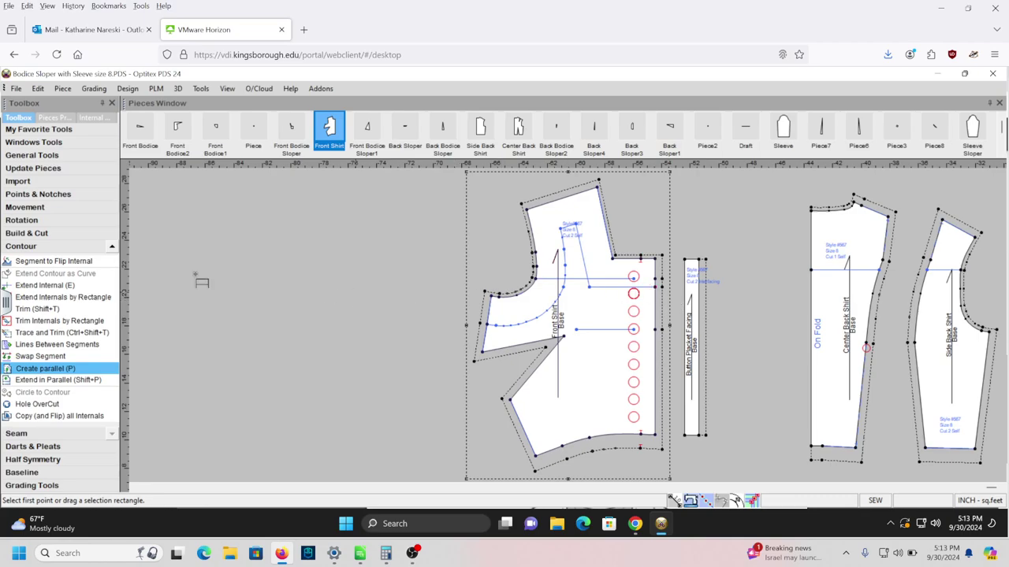
{"action": "key", "text": "Escape"}
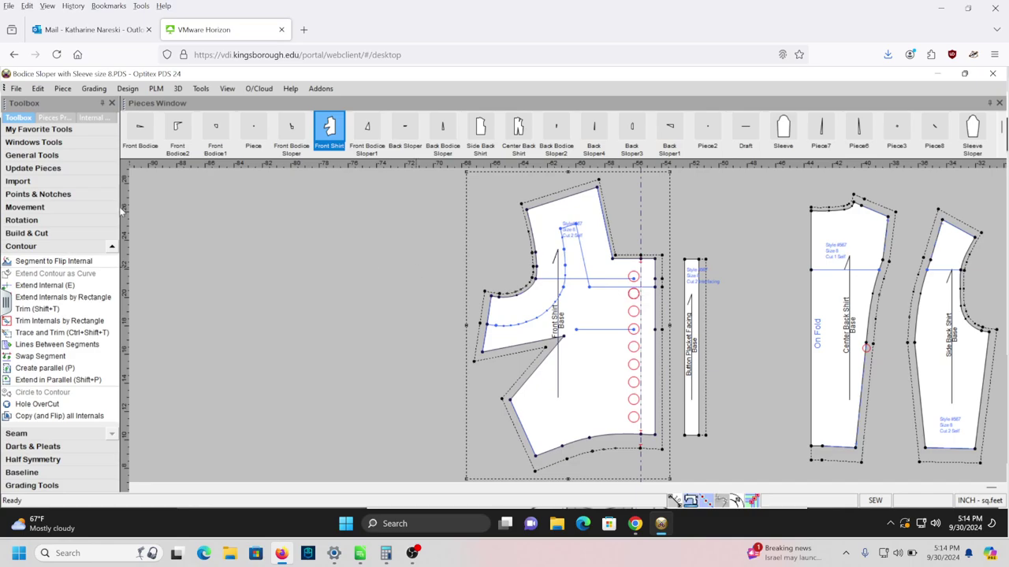
- Build a new facing piece from the Front Shirt's armhole, shoulder and neckline areas outside the parallel line, up to center front
{"action": "left_click", "coordinate": [43, 234]}
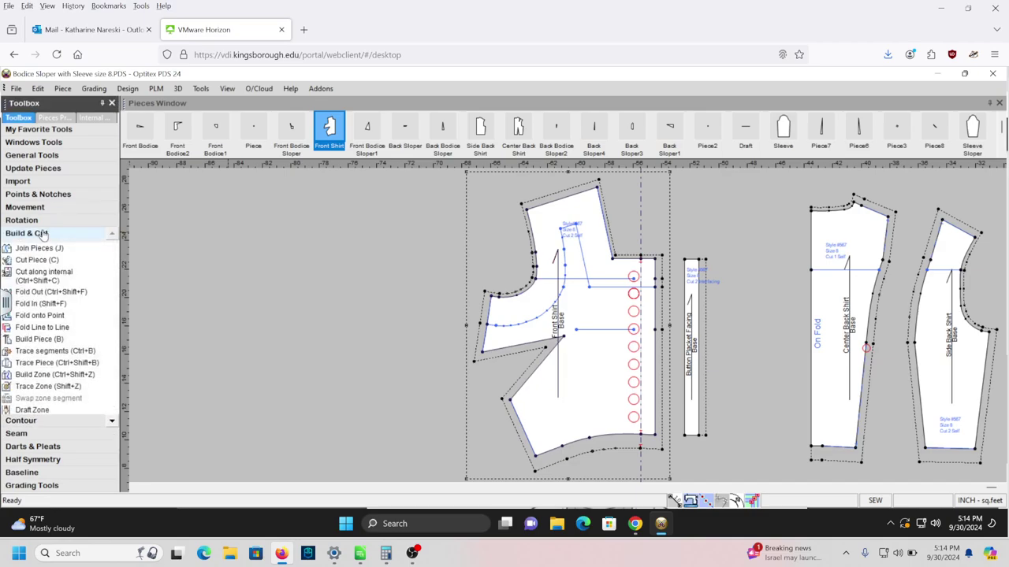
{"action": "left_click", "coordinate": [41, 339]}
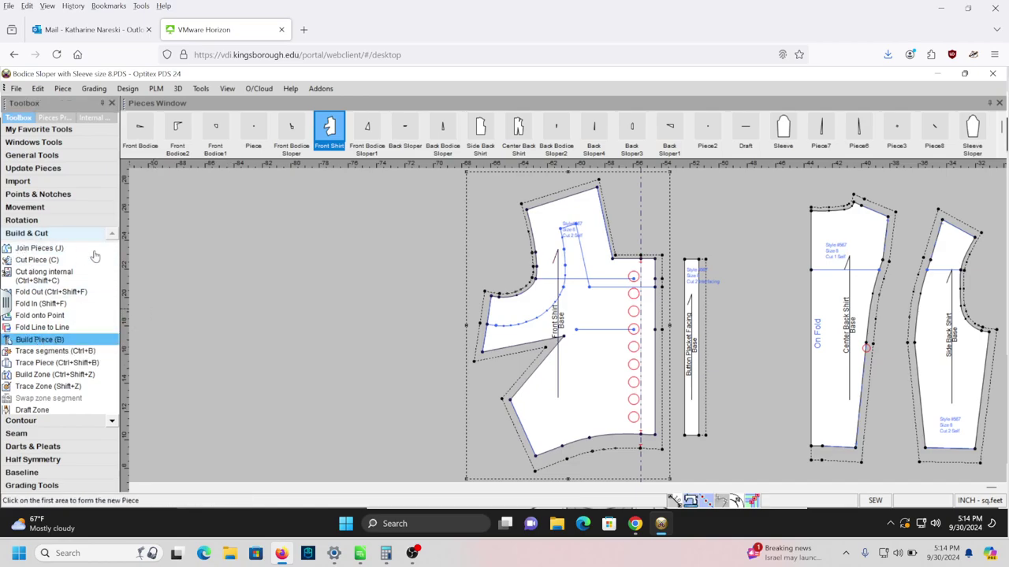
{"action": "left_click", "coordinate": [537, 309]}
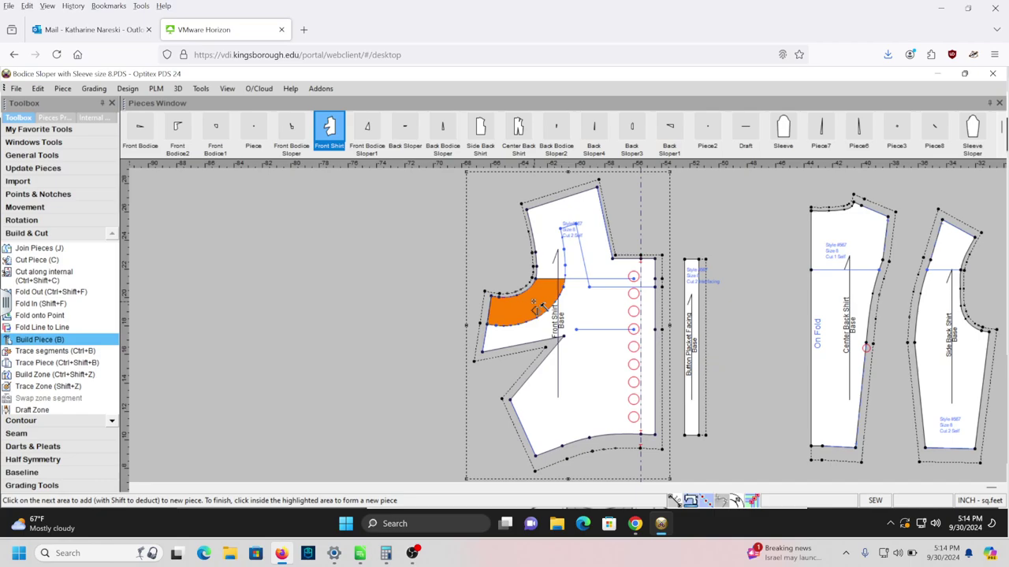
{"action": "left_click", "coordinate": [549, 234]}
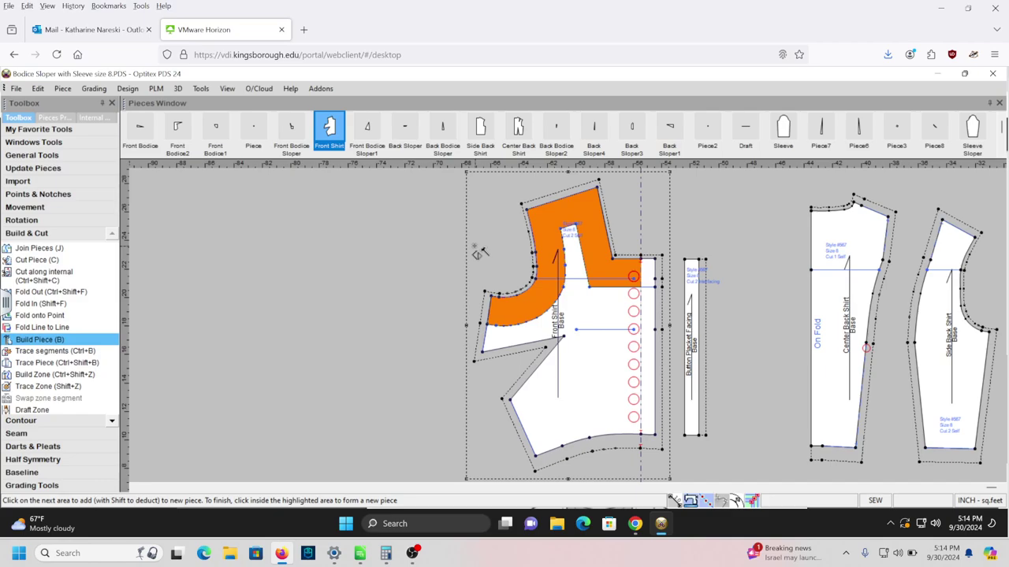
{"action": "right_click", "coordinate": [543, 227]}
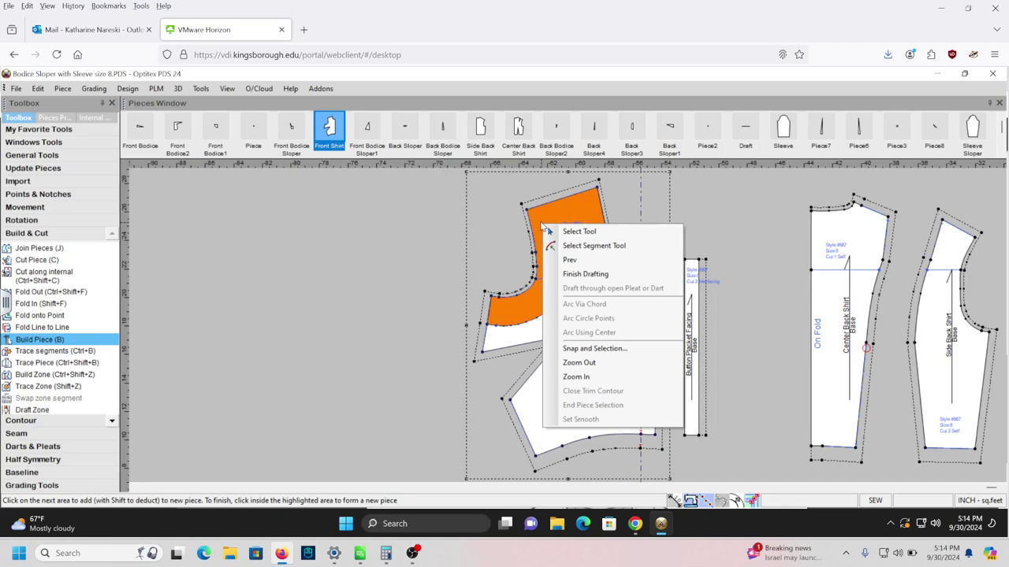
{"action": "left_click", "coordinate": [583, 274]}
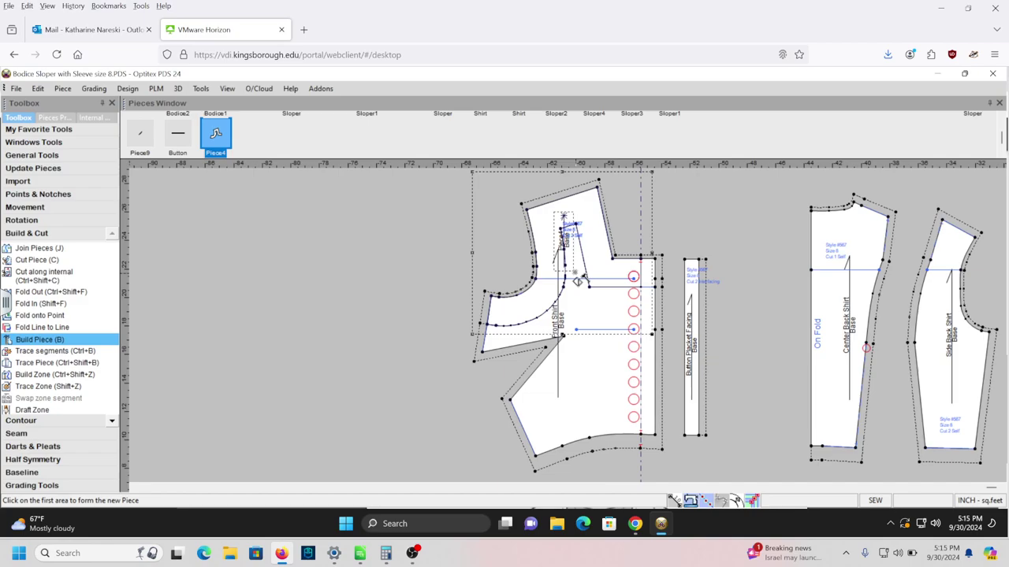
{"action": "key", "text": "Escape"}
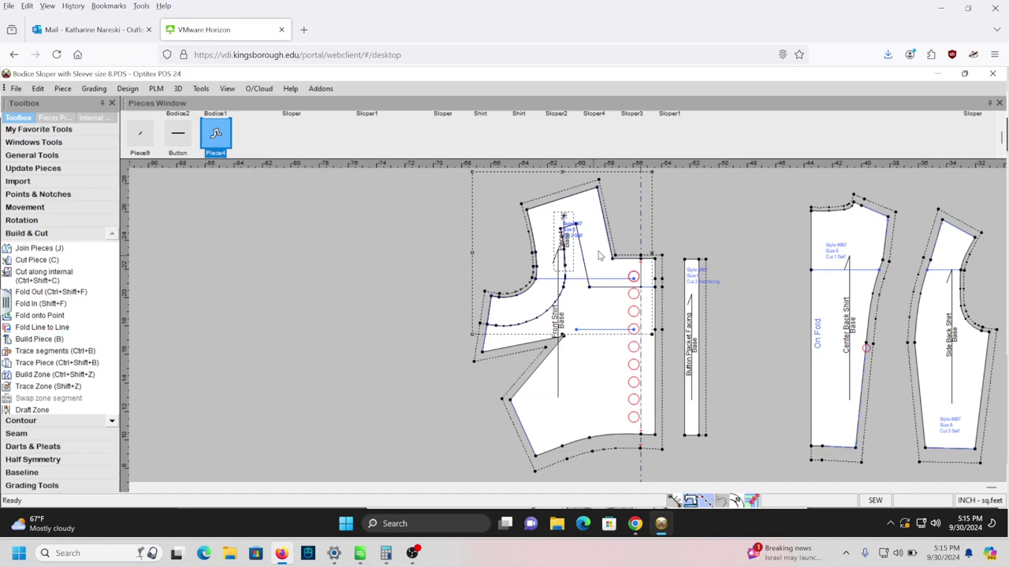
- Move the new facing piece clear of the Front Shirt and delete its leftover horizontal internal line
{"action": "left_click_drag", "start_coordinate": [601, 253], "coordinate": [393, 263]}
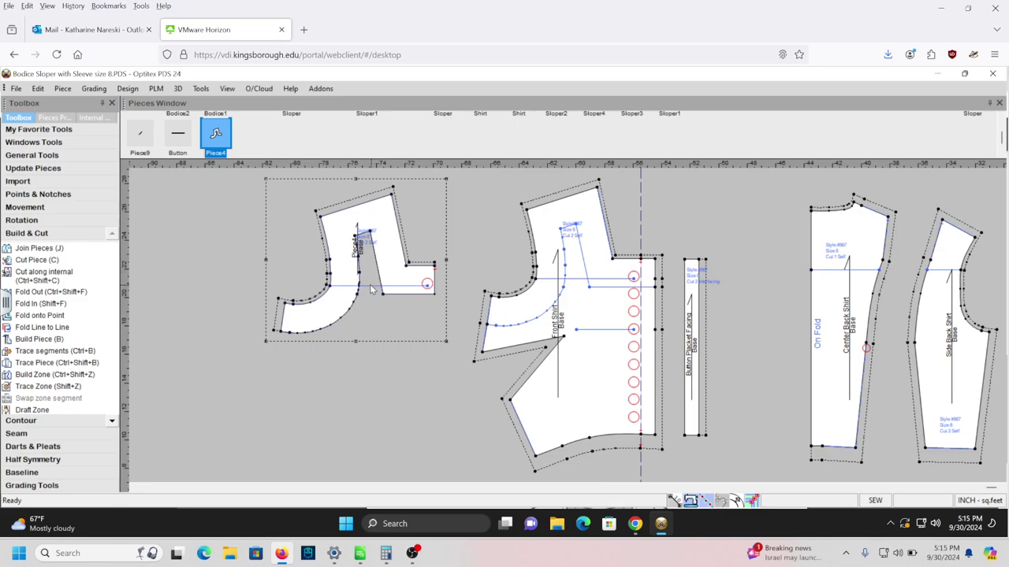
{"action": "left_click", "coordinate": [372, 287]}
{"action": "key", "text": "Delete"}
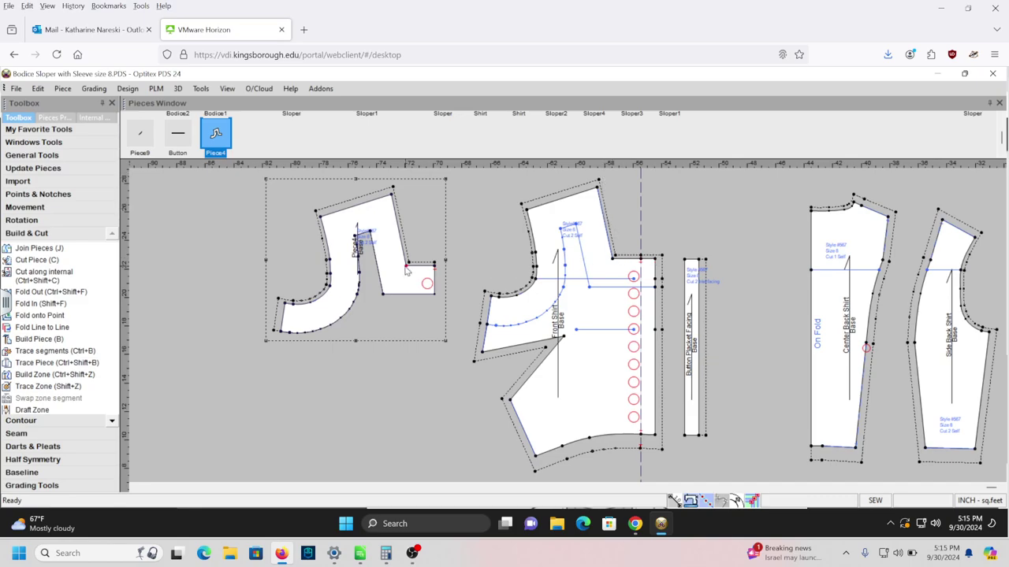
- Add a 0.5 inch seam allowance along the new facing's inner edge, from the center front neckline to the underarm end
{"action": "key", "text": "s"}
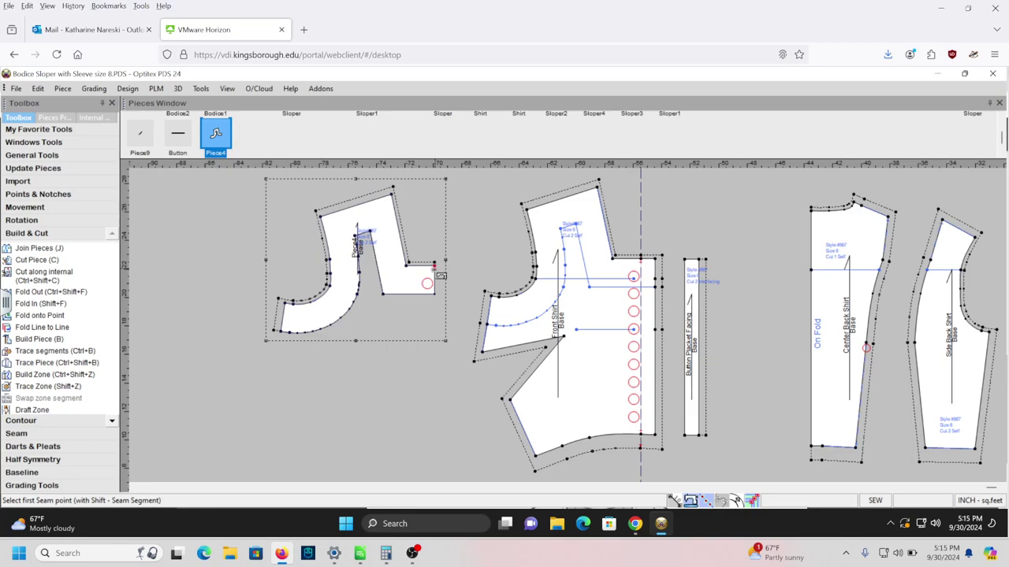
{"action": "mouse_move", "coordinate": [439, 271]}
{"action": "left_mouse_down"}
{"action": "mouse_move", "coordinate": [448, 307]}
{"action": "mouse_move", "coordinate": [289, 338]}
{"action": "left_mouse_up"}
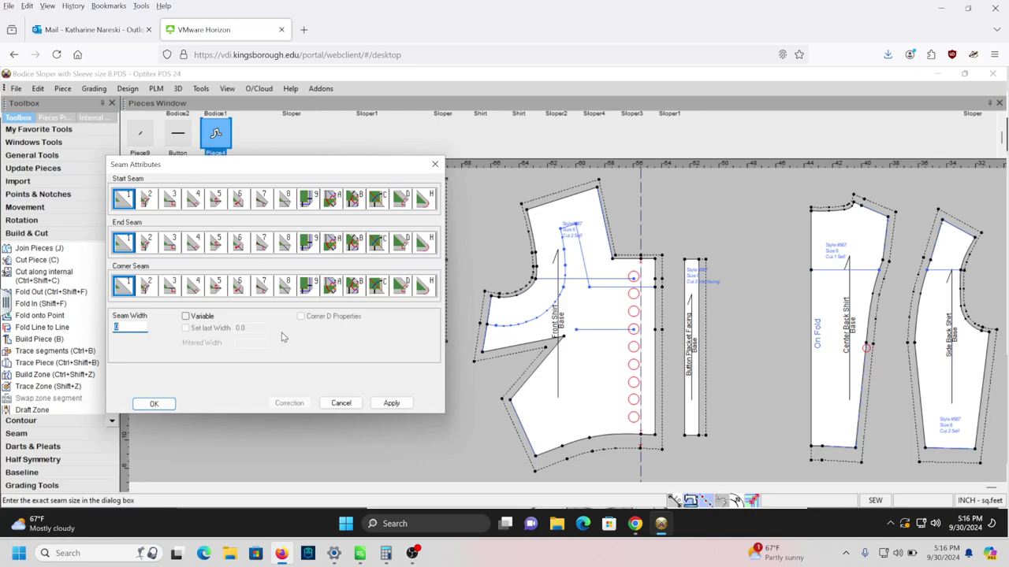
{"action": "type", "text": ".5"}
{"action": "left_click", "coordinate": [154, 404]}
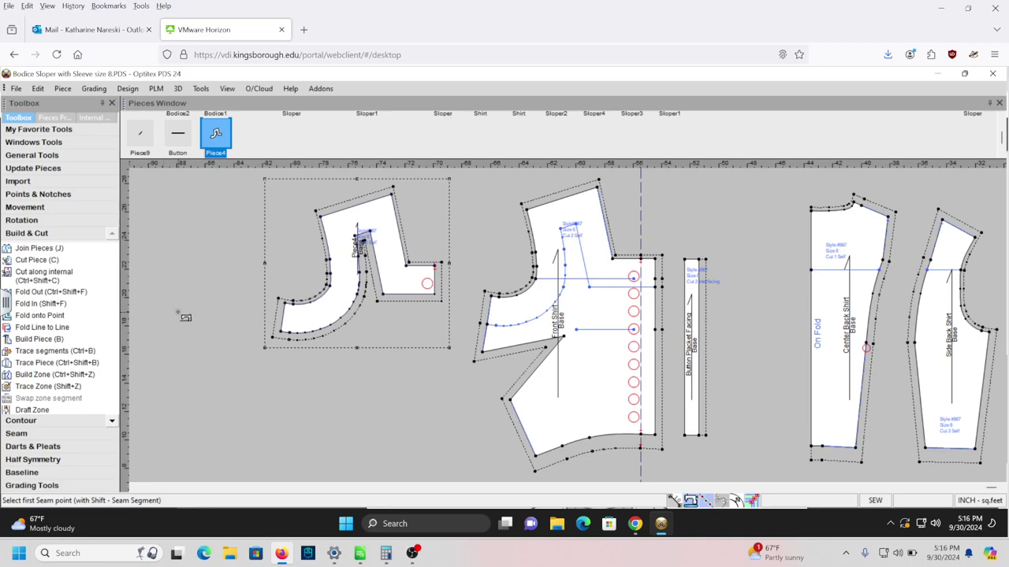
{"action": "key", "text": "Escape"}
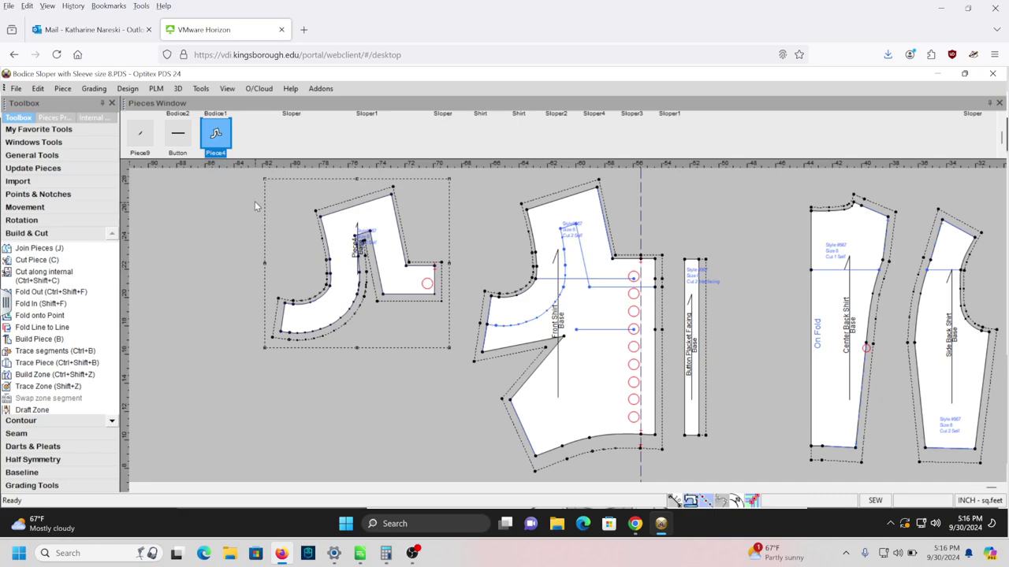
- Rename the new facing piece as "Front Facing"
{"action": "left_click", "coordinate": [99, 118]}
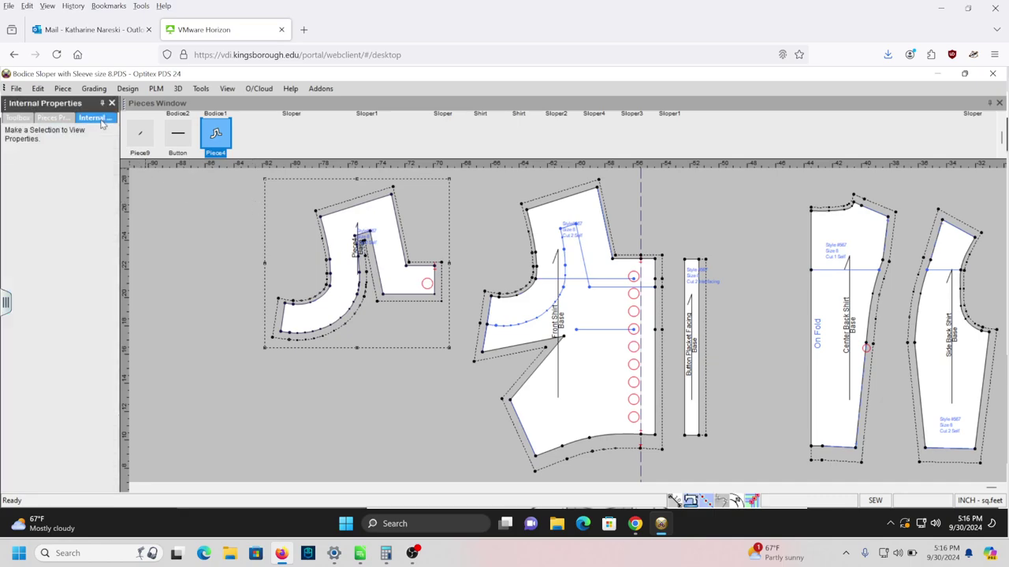
{"action": "left_click", "coordinate": [66, 118]}
{"action": "left_click", "coordinate": [94, 178]}
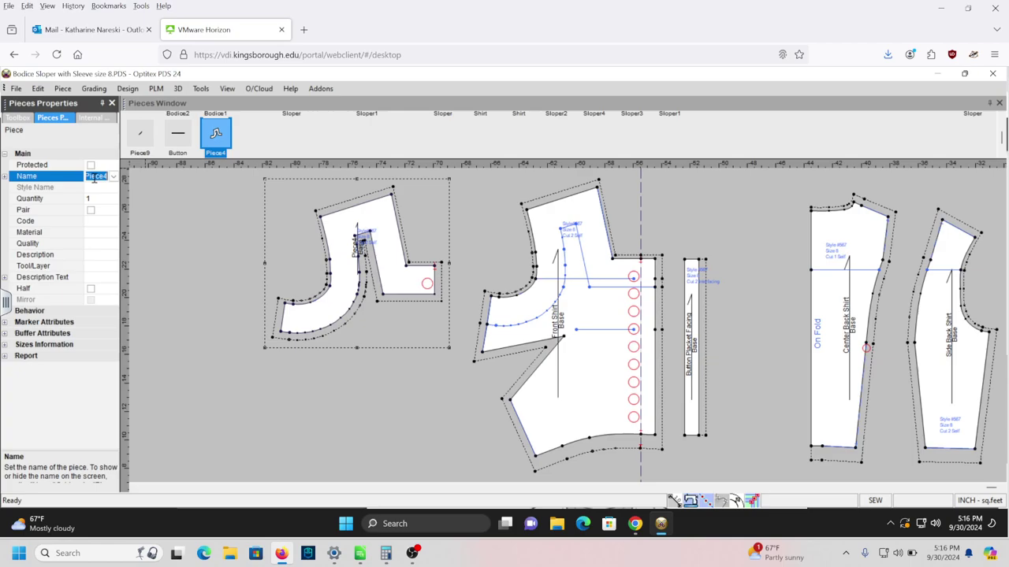
{"action": "type", "text": "Front Facing"}
{"action": "key", "text": "Return"}
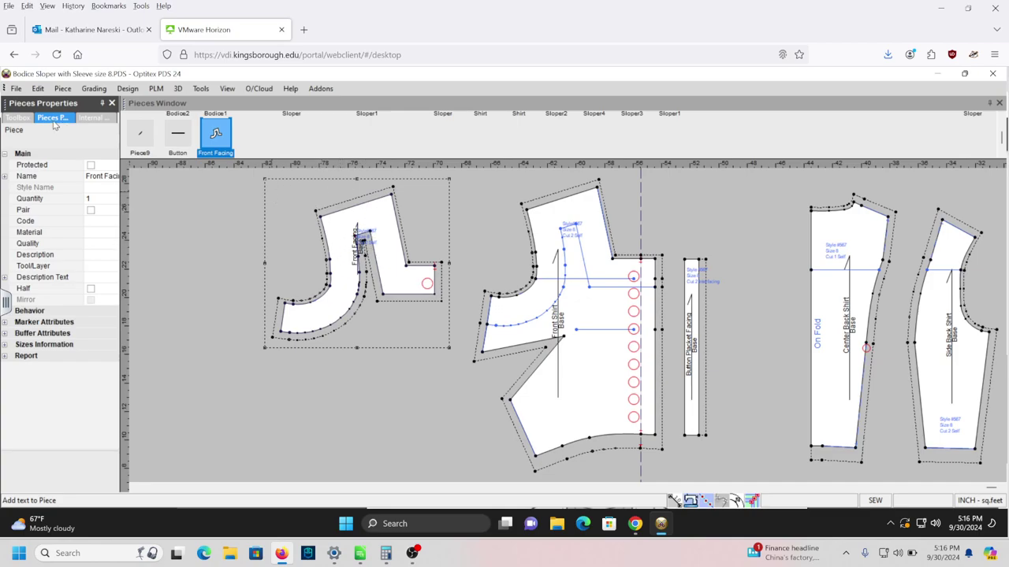
- Place the Front Facing's text label in the shoulder area and scale it to 1.77 by 1.37 inches
{"action": "right_click", "coordinate": [208, 228]}
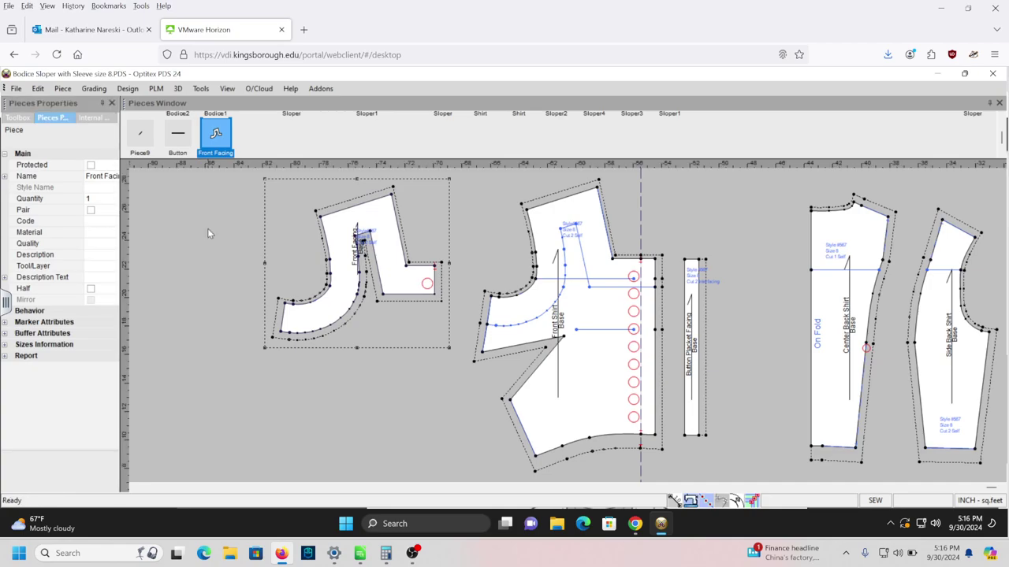
{"action": "left_click", "coordinate": [366, 233]}
{"action": "left_click", "coordinate": [388, 209]}
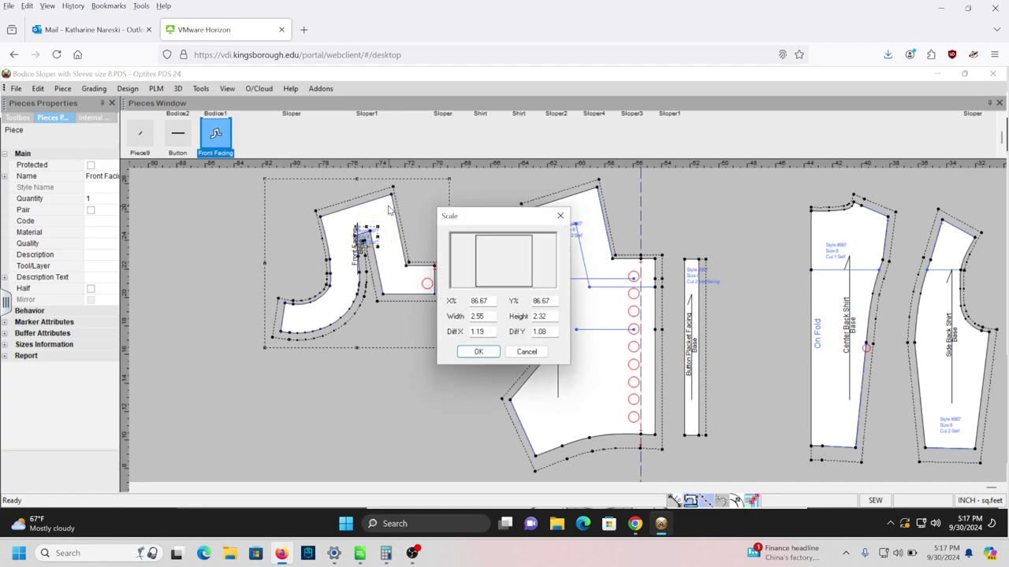
{"action": "left_click", "coordinate": [476, 352]}
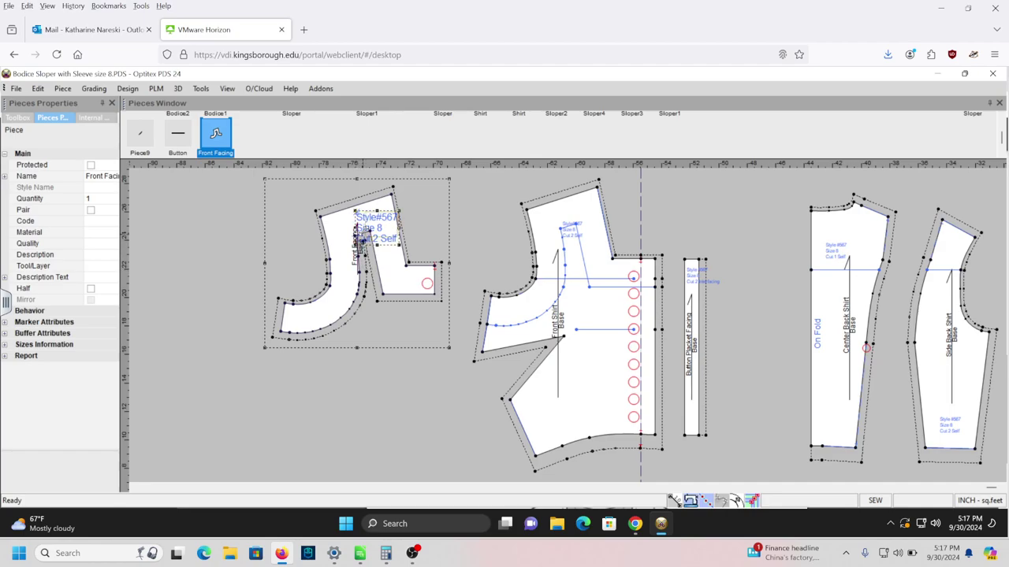
{"action": "double_click", "coordinate": [370, 230]}
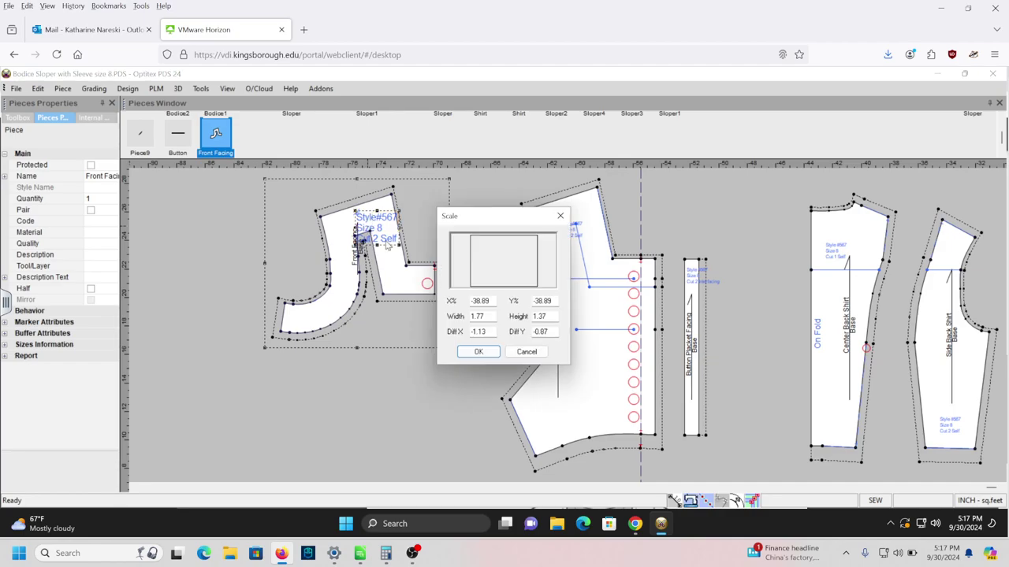
{"action": "left_click", "coordinate": [478, 352]}
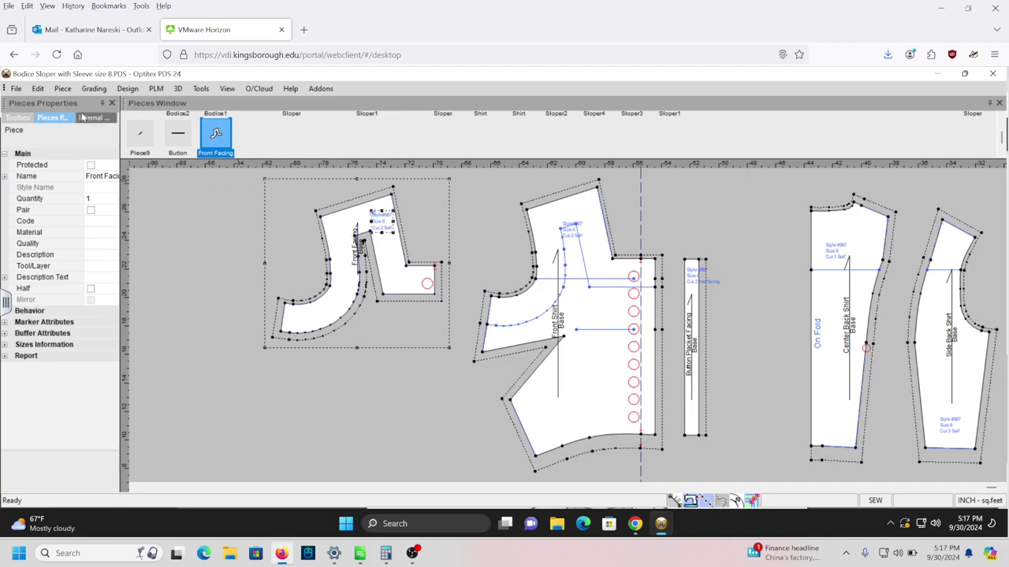
- Add the line "Cut 2 Interfacing" below "Cut 2 Self" in the Front Facing's text label
{"action": "left_click", "coordinate": [83, 116]}
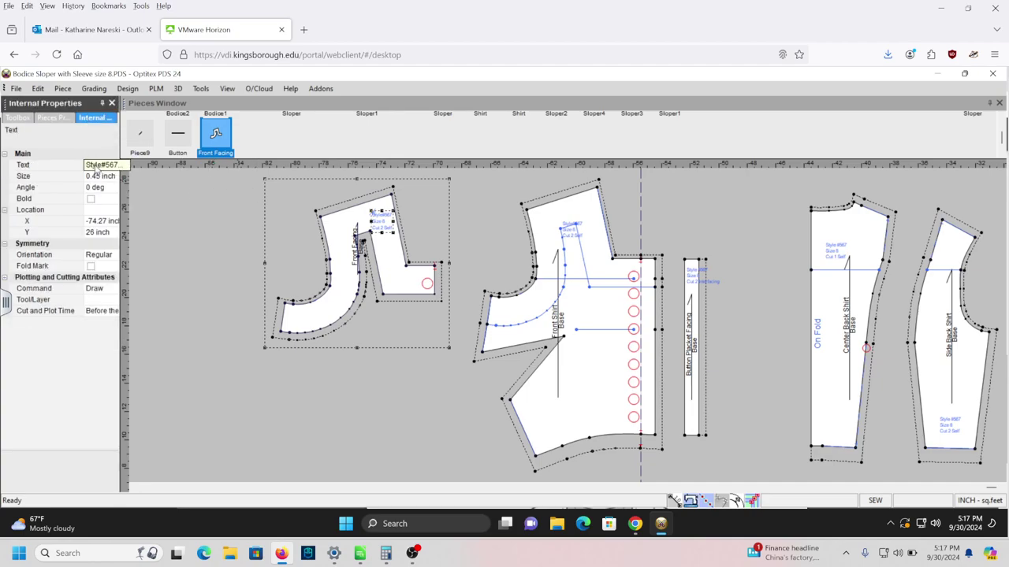
{"action": "left_click", "coordinate": [95, 167]}
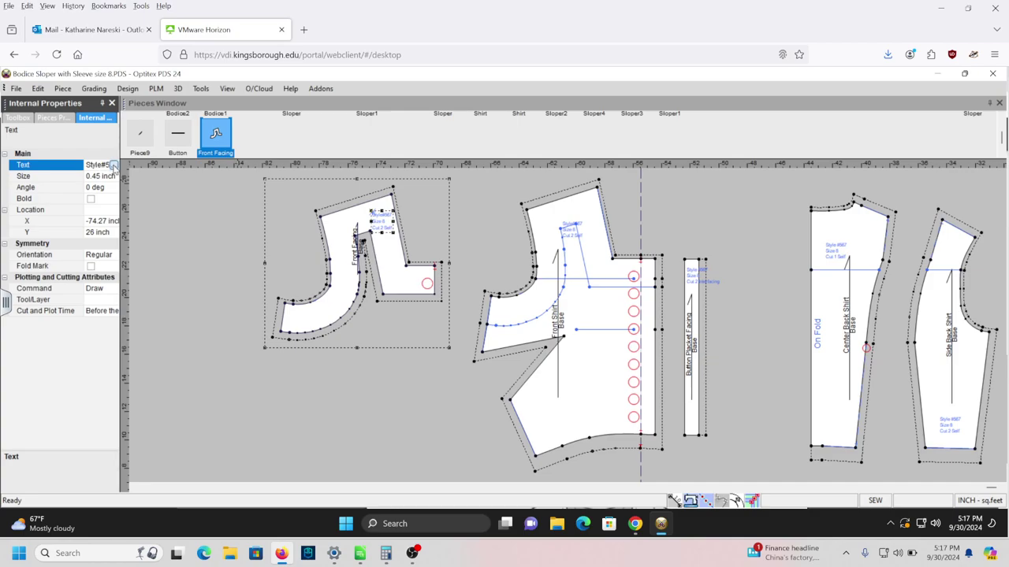
{"action": "left_click", "coordinate": [114, 167]}
{"action": "left_click", "coordinate": [89, 139]}
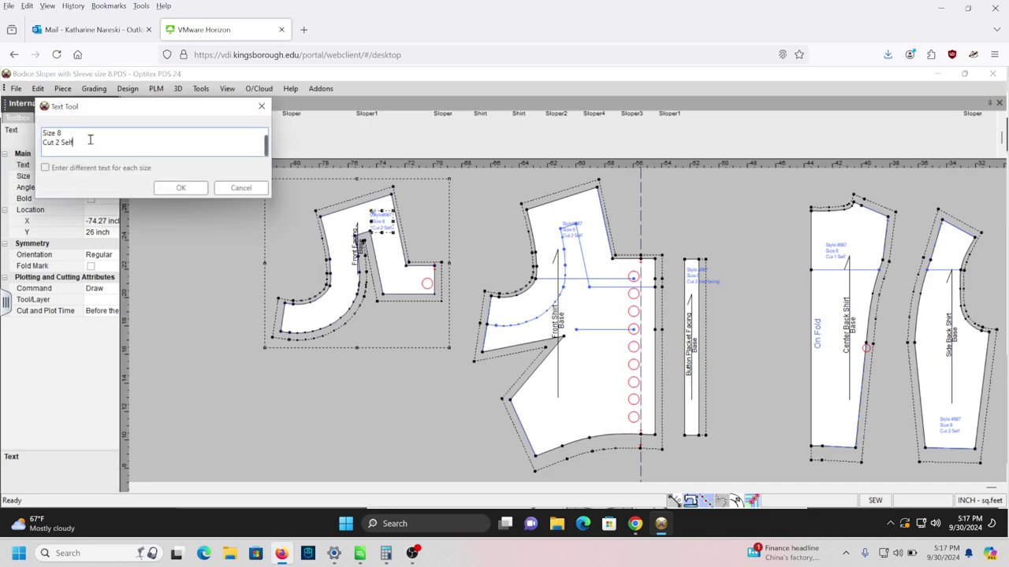
{"action": "key", "text": "Up"}
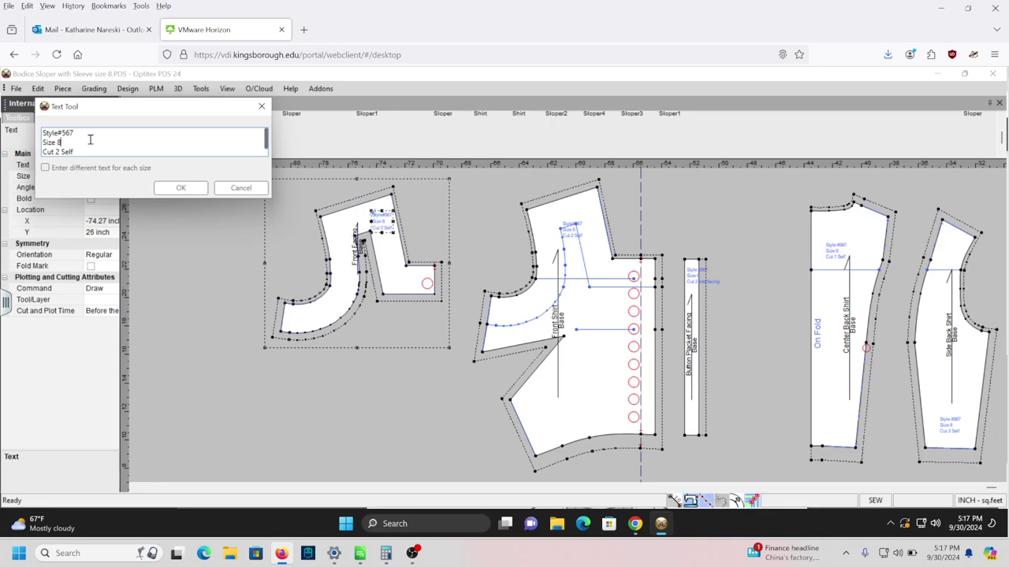
{"action": "key", "text": "Down"}
{"action": "key", "text": "Return"}
{"action": "type", "text": "Cut 2 Infacing"}
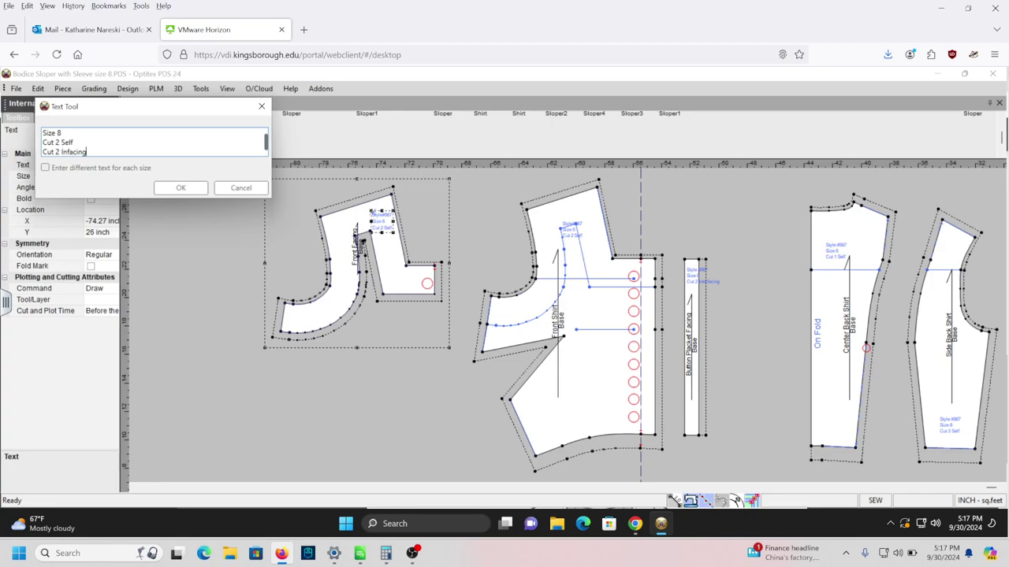
{"action": "left_click", "coordinate": [67, 151]}
{"action": "type", "text": "ter"}
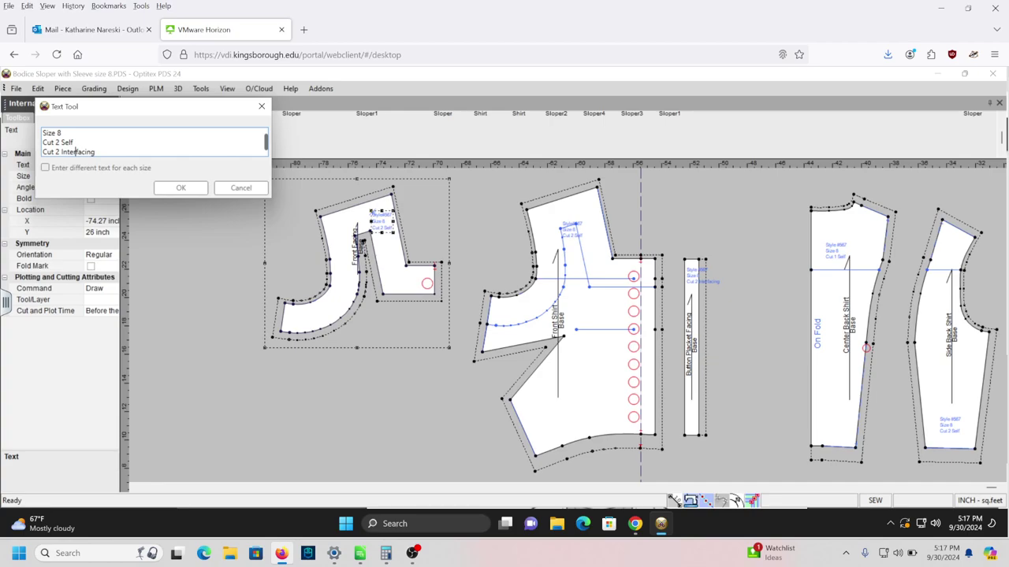
{"action": "left_click", "coordinate": [186, 190]}
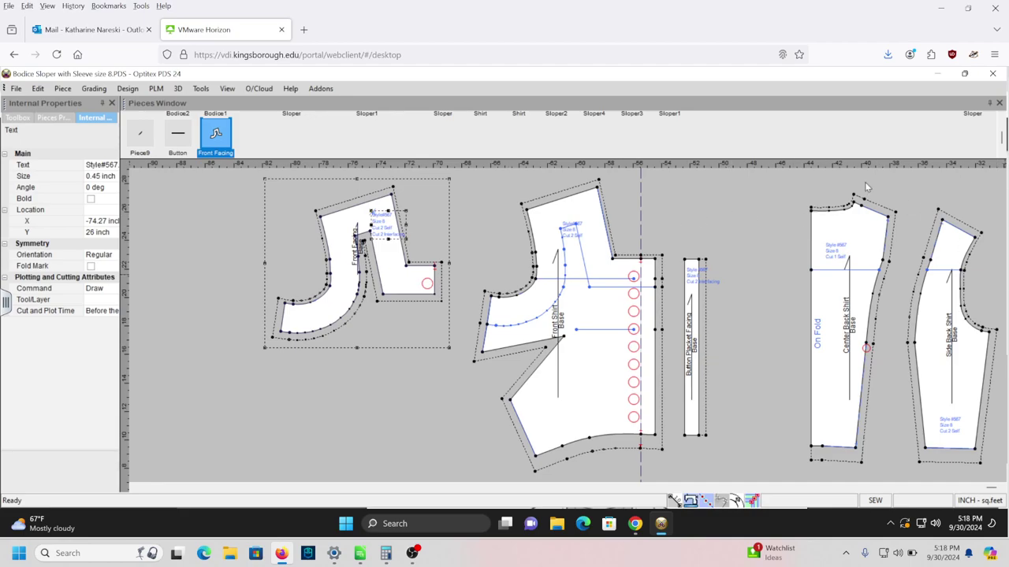
- Reposition the Center Back Shirt and Side Back Shirt so there is clear working space between them
{"action": "left_click_drag", "start_coordinate": [857, 226], "coordinate": [802, 211]}
{"action": "left_click_drag", "start_coordinate": [958, 246], "coordinate": [884, 236]}
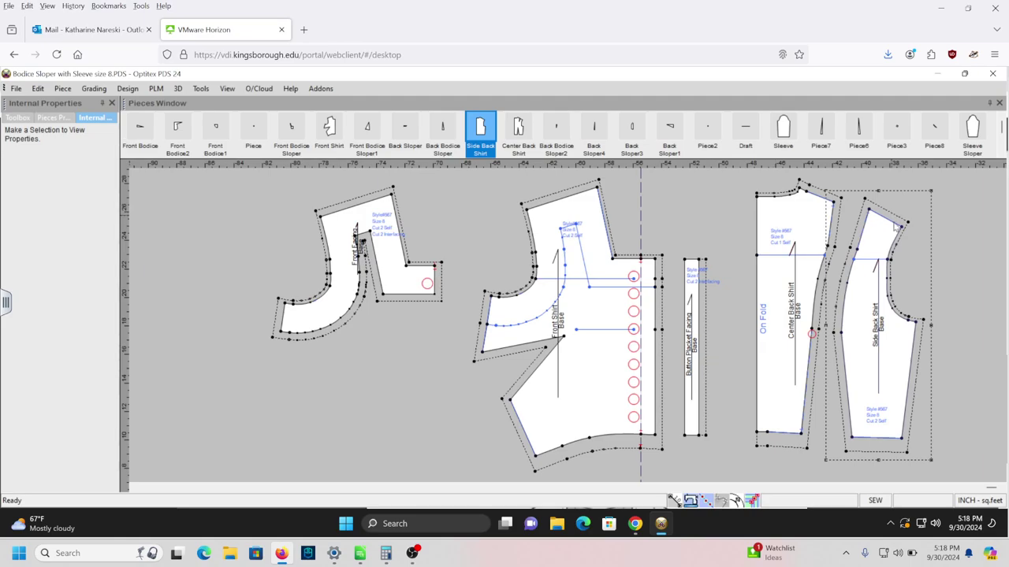
{"action": "right_click", "coordinate": [927, 225]}
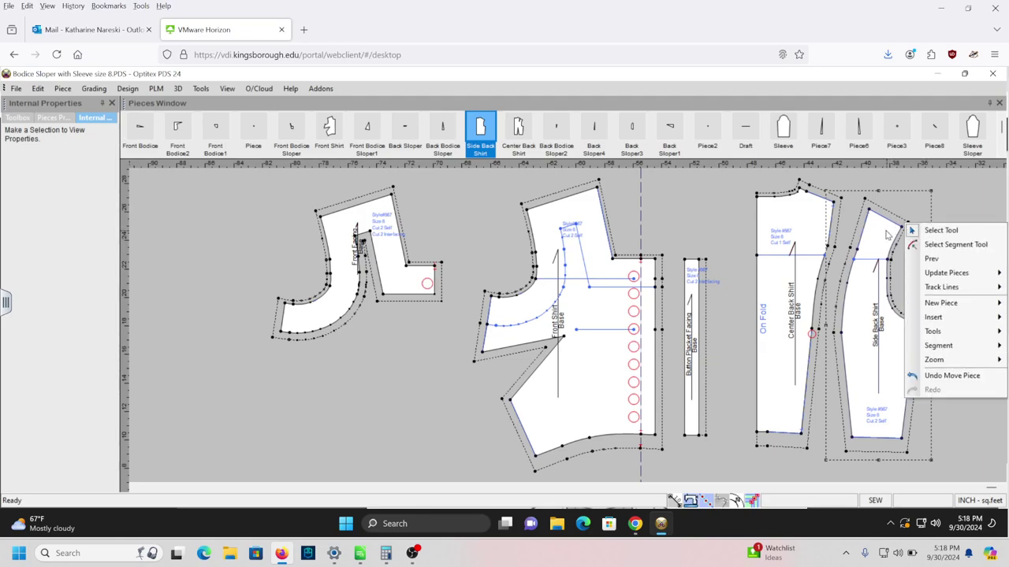
{"action": "left_click_drag", "start_coordinate": [886, 234], "coordinate": [937, 222]}
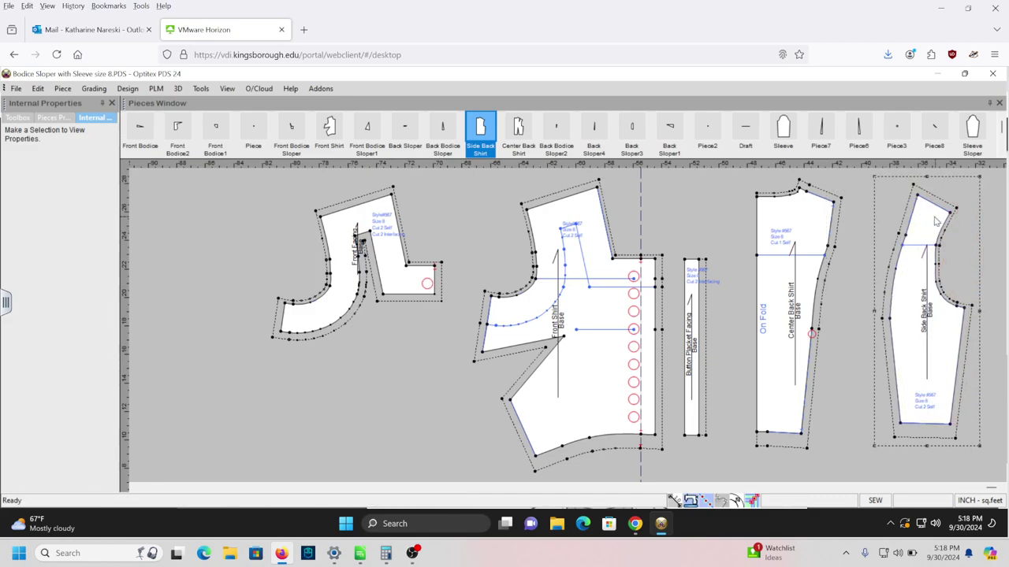
- Create an internal line 2 inches parallel to the Center Back Shirt's neckline and shoulder, extending both ends
{"action": "left_click", "coordinate": [17, 117]}
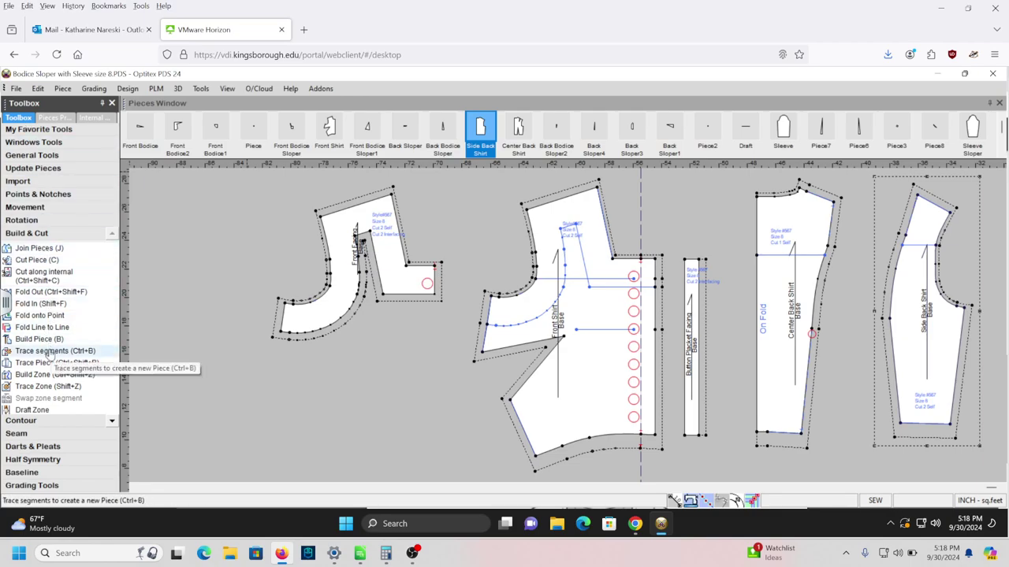
{"action": "left_click", "coordinate": [45, 420]}
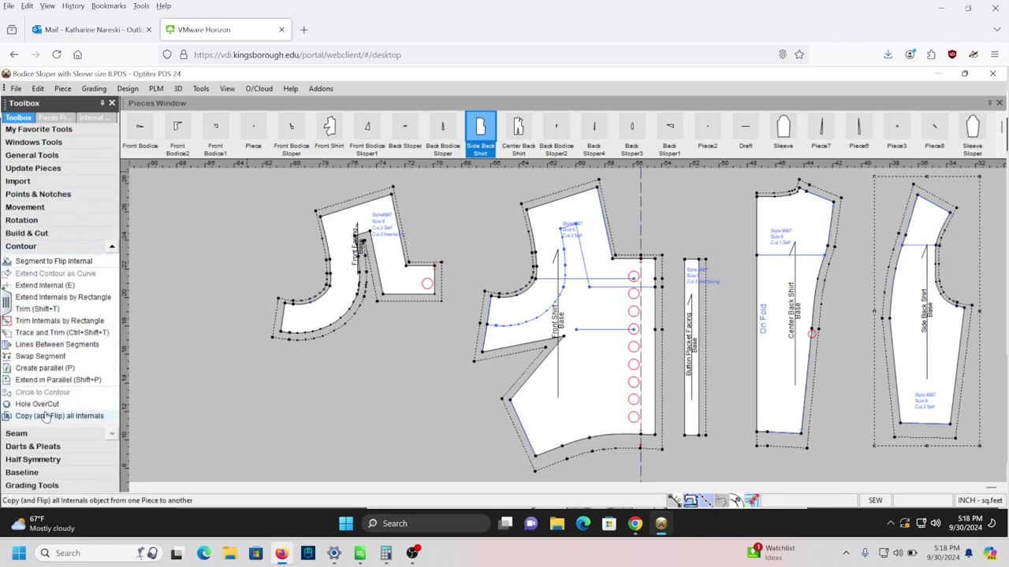
{"action": "left_click", "coordinate": [54, 369]}
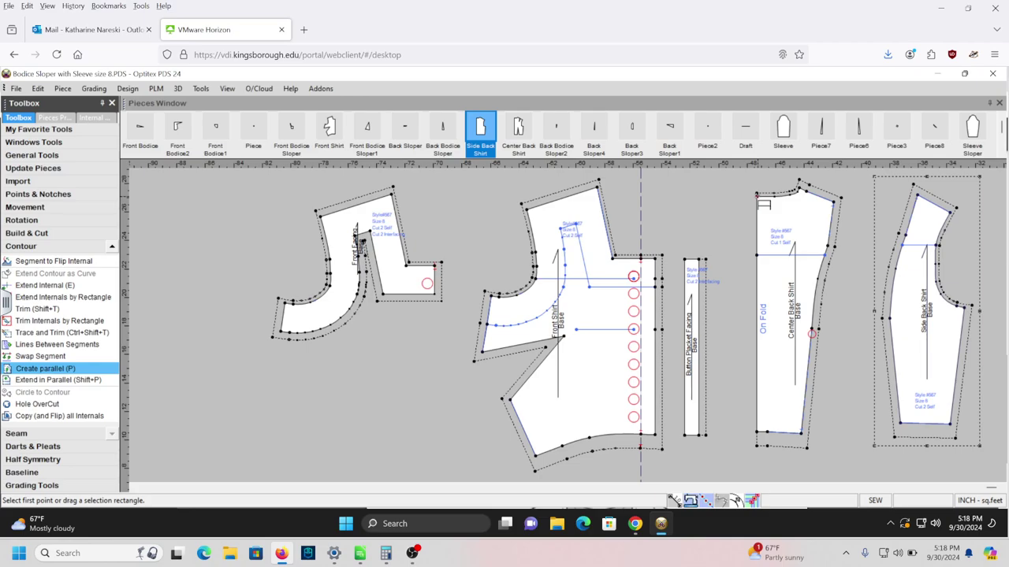
{"action": "left_click", "coordinate": [757, 196]}
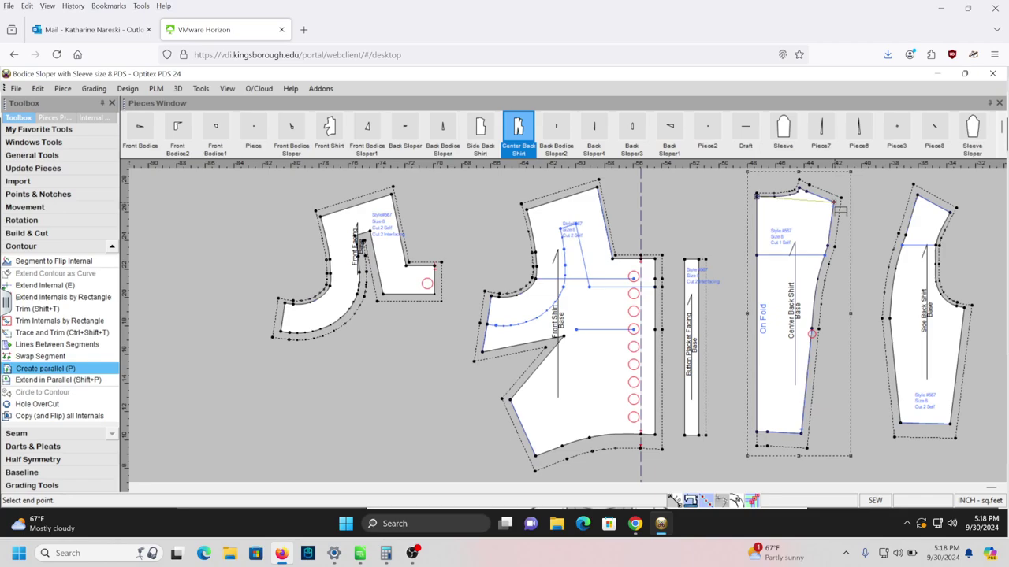
{"action": "left_click", "coordinate": [837, 206]}
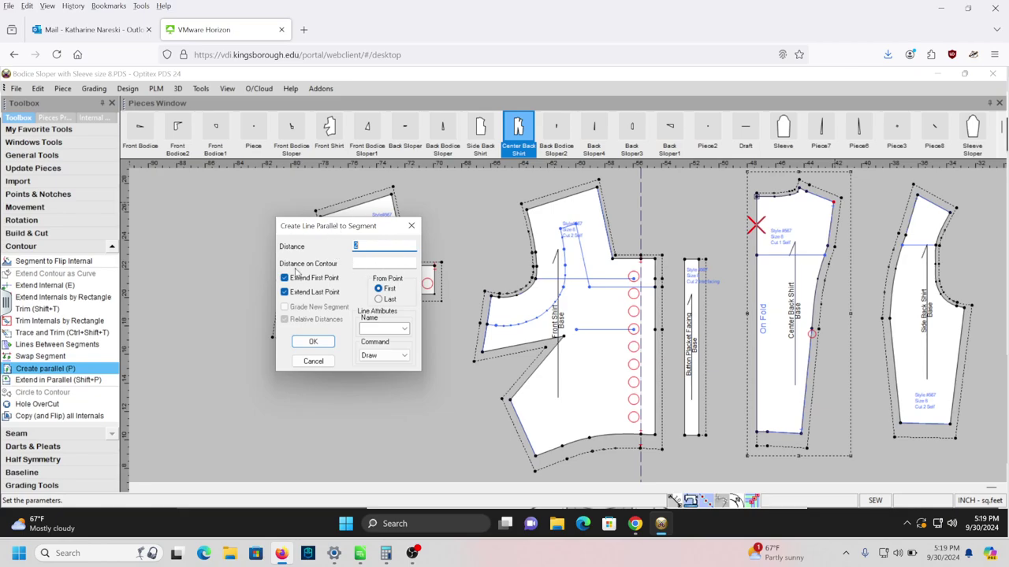
{"action": "left_click", "coordinate": [314, 343]}
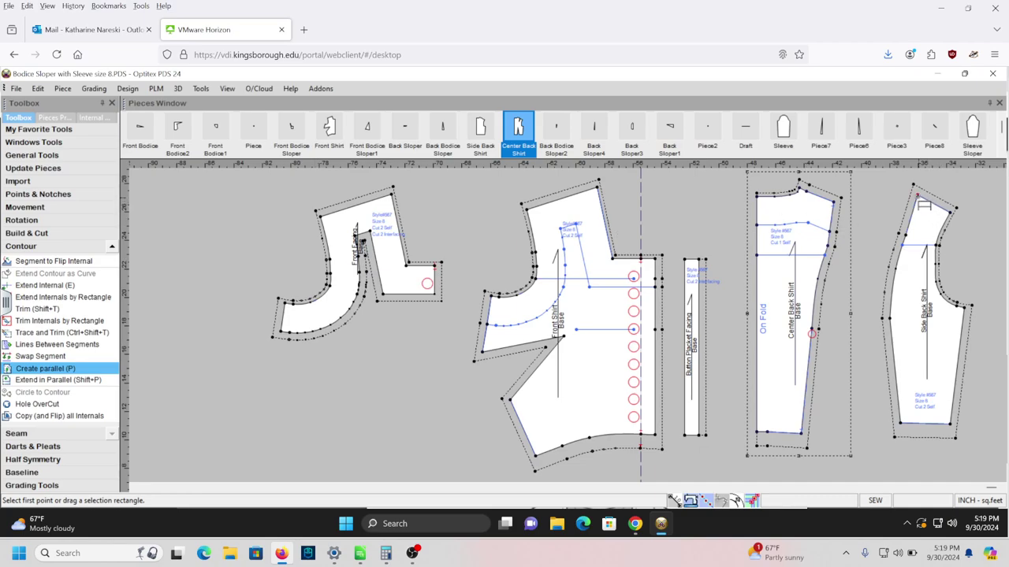
- Create an internal line 2 inches parallel to the Side Back Shirt's shoulder and armhole down to the underarm point, extending both ends
{"action": "left_click", "coordinate": [917, 195]}
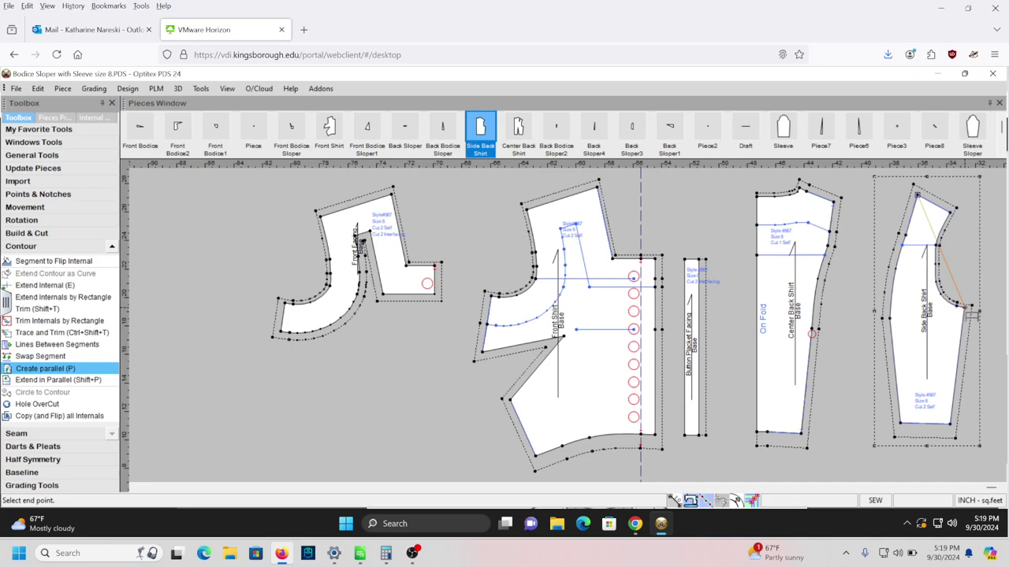
{"action": "left_click", "coordinate": [968, 309]}
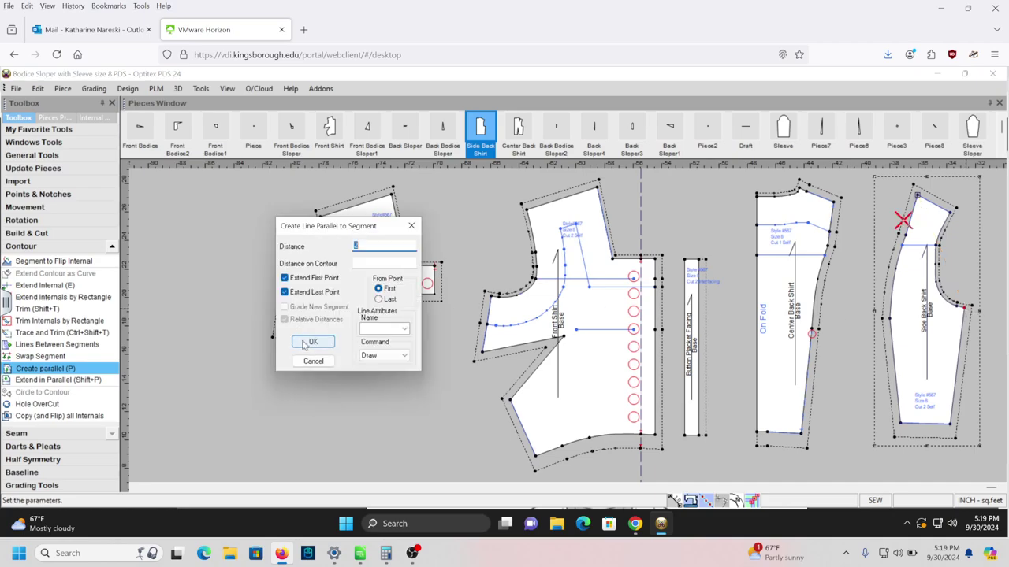
{"action": "left_click", "coordinate": [309, 342]}
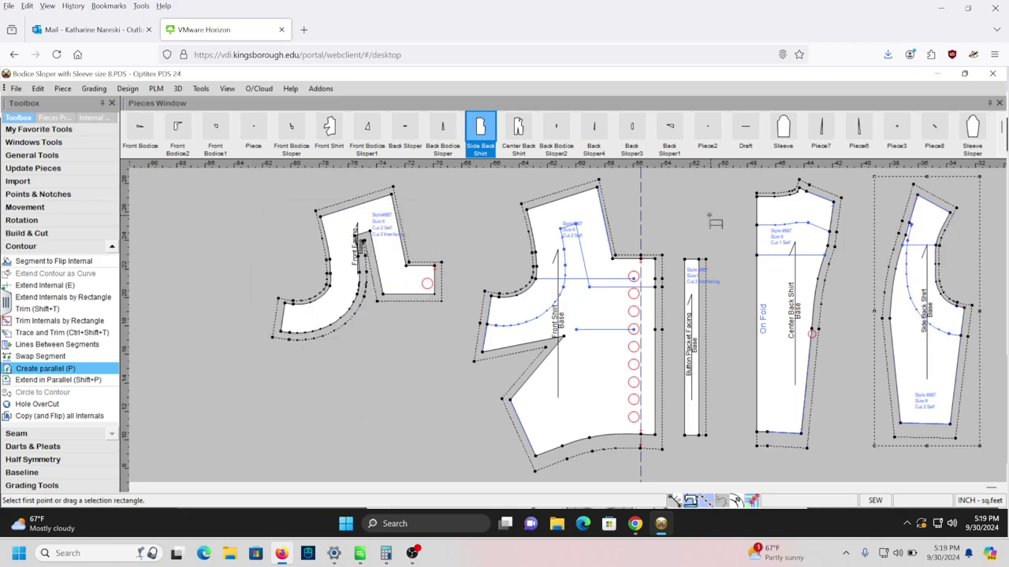
{"action": "key", "text": "Escape"}
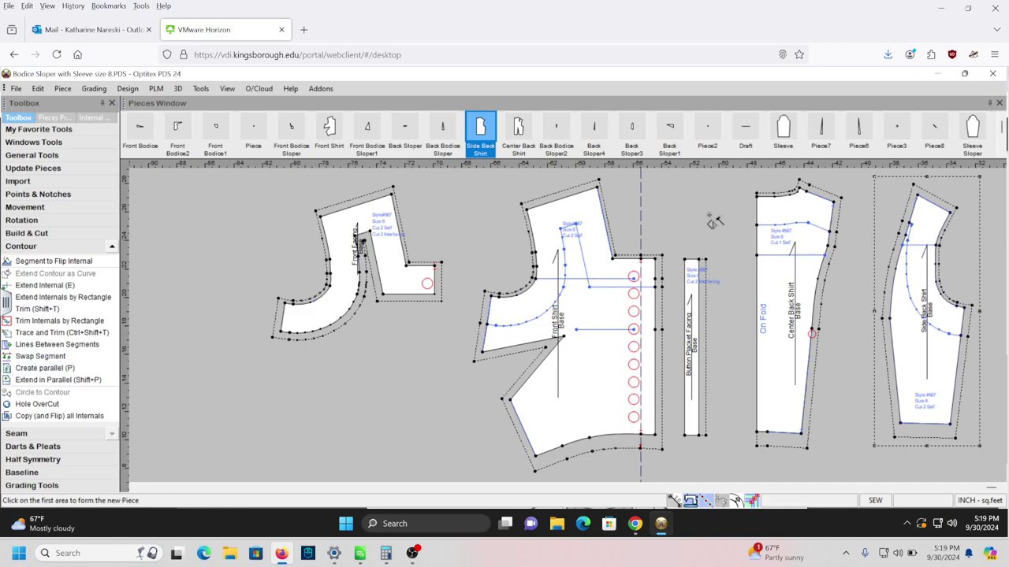
- Build a new facing piece from the area above the 2-inch internal line on the Center Back Shirt
{"action": "left_click", "coordinate": [780, 220]}
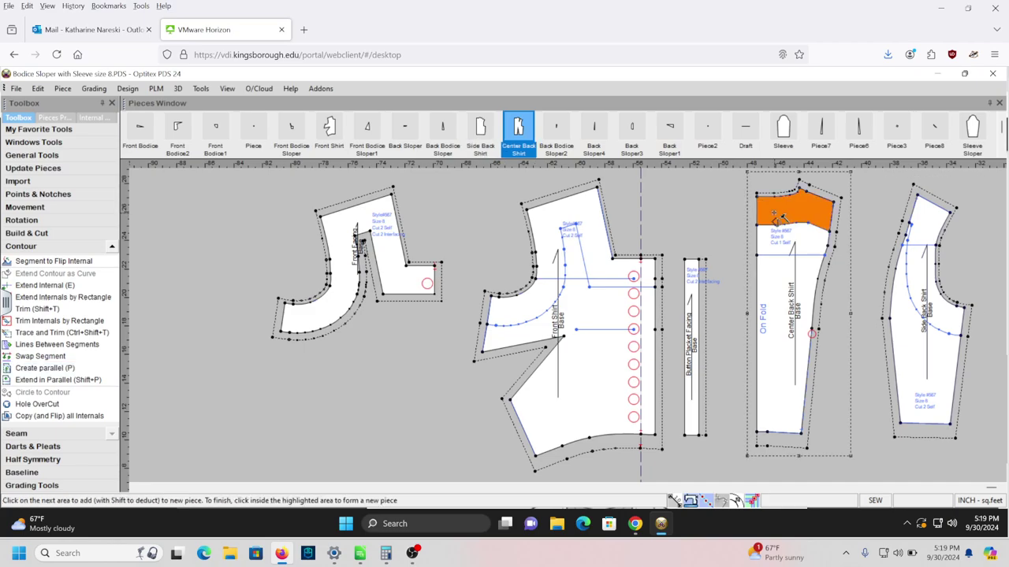
{"action": "right_click", "coordinate": [780, 221]}
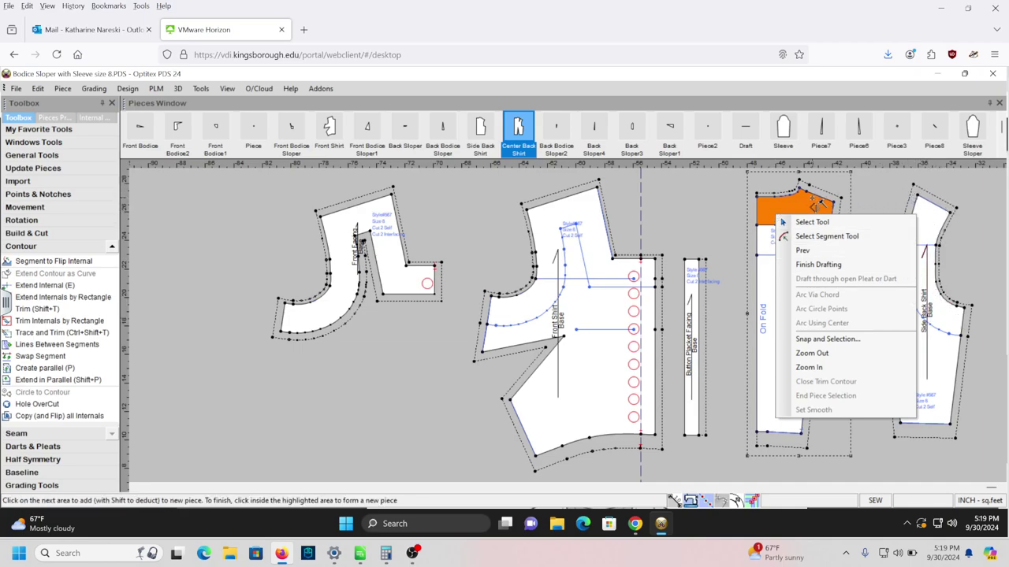
{"action": "left_click", "coordinate": [842, 267]}
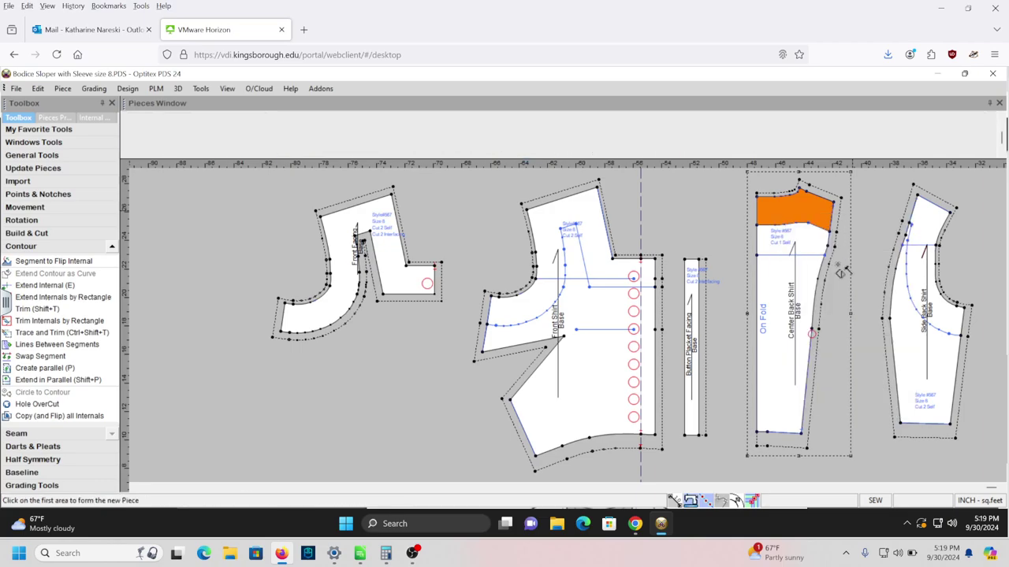
- Build a new facing piece from the Side Back Shirt's shoulder and armhole areas bounded by the 2-inch internal line
{"action": "left_click", "coordinate": [930, 230]}
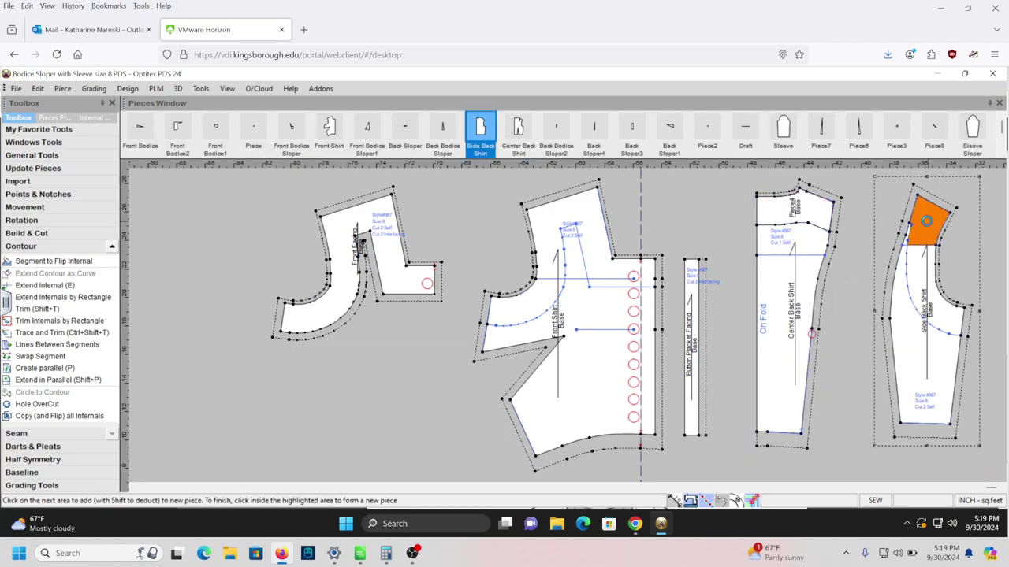
{"action": "right_click", "coordinate": [954, 324]}
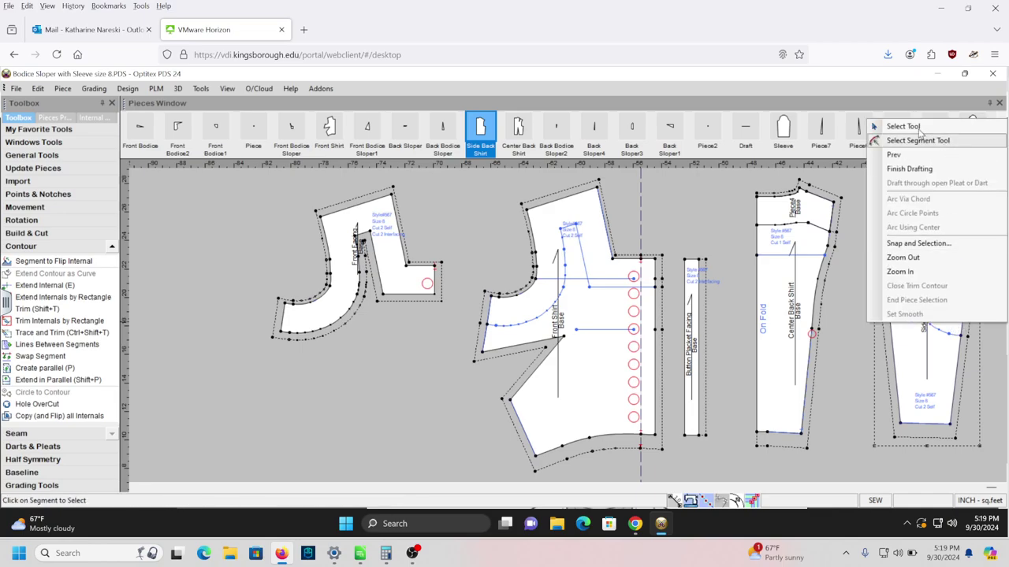
{"action": "left_click", "coordinate": [860, 294]}
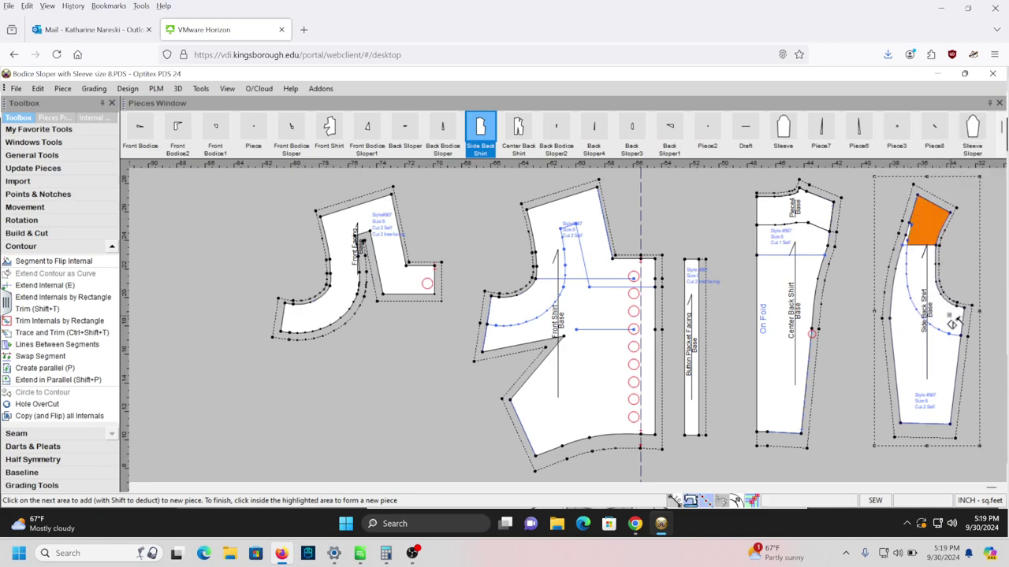
{"action": "left_click", "coordinate": [954, 324]}
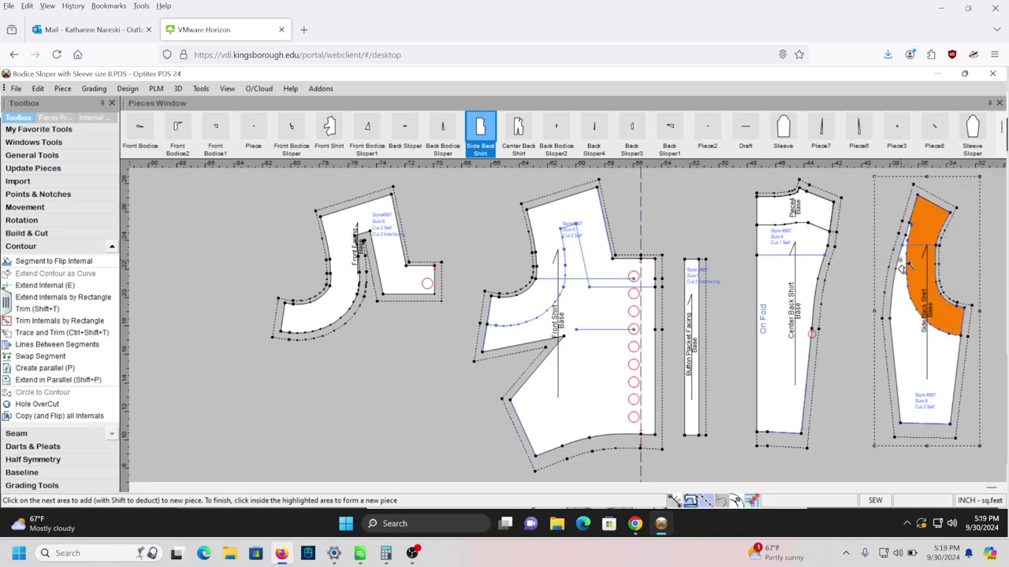
{"action": "right_click", "coordinate": [919, 227]}
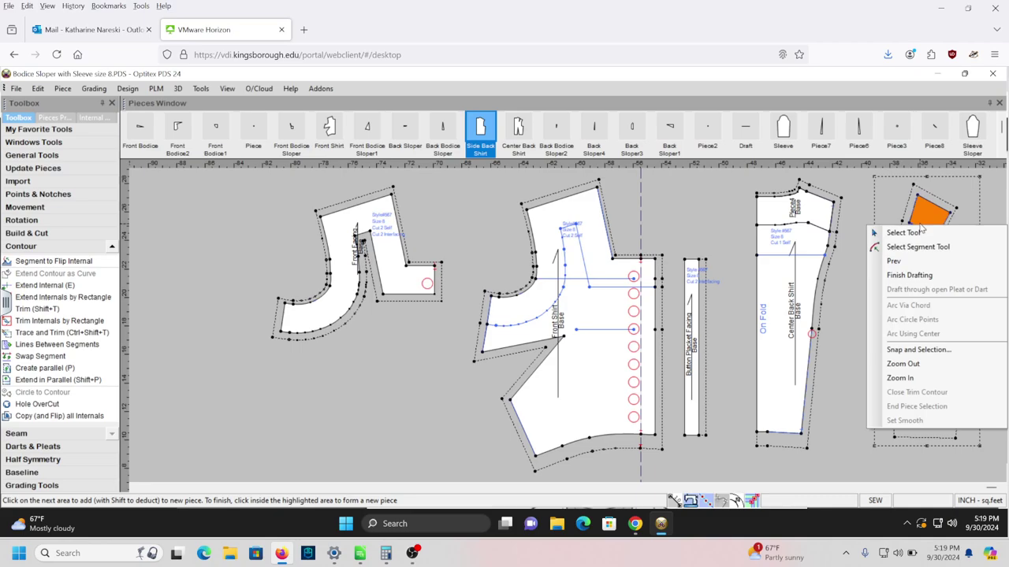
{"action": "left_click", "coordinate": [918, 276]}
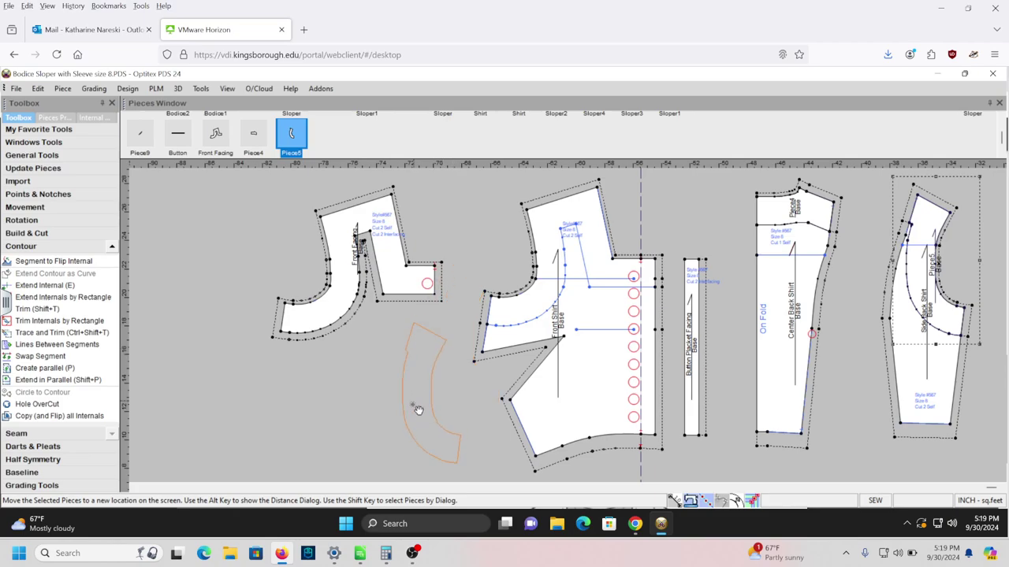
- Place the center back and side back facing pieces side by side in the empty space below the Front Facing
{"action": "left_click", "coordinate": [416, 409]}
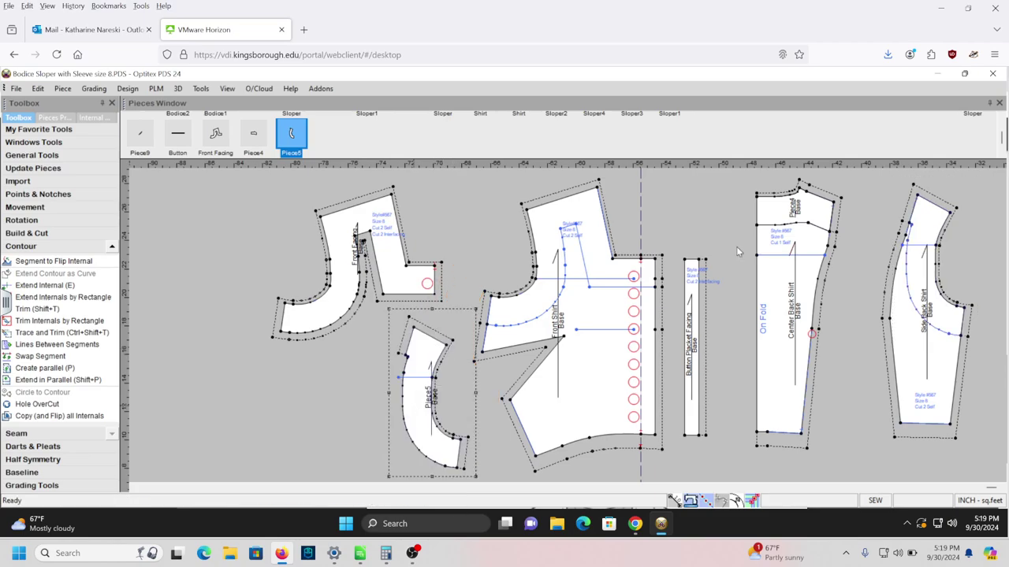
{"action": "left_click", "coordinate": [780, 218]}
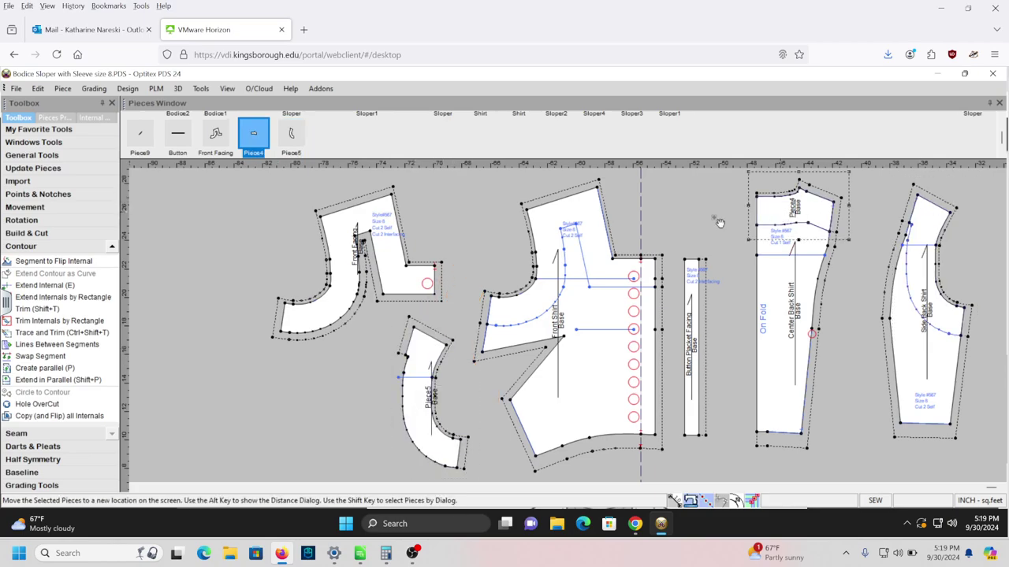
{"action": "left_click", "coordinate": [321, 377]}
{"action": "left_click", "coordinate": [423, 344]}
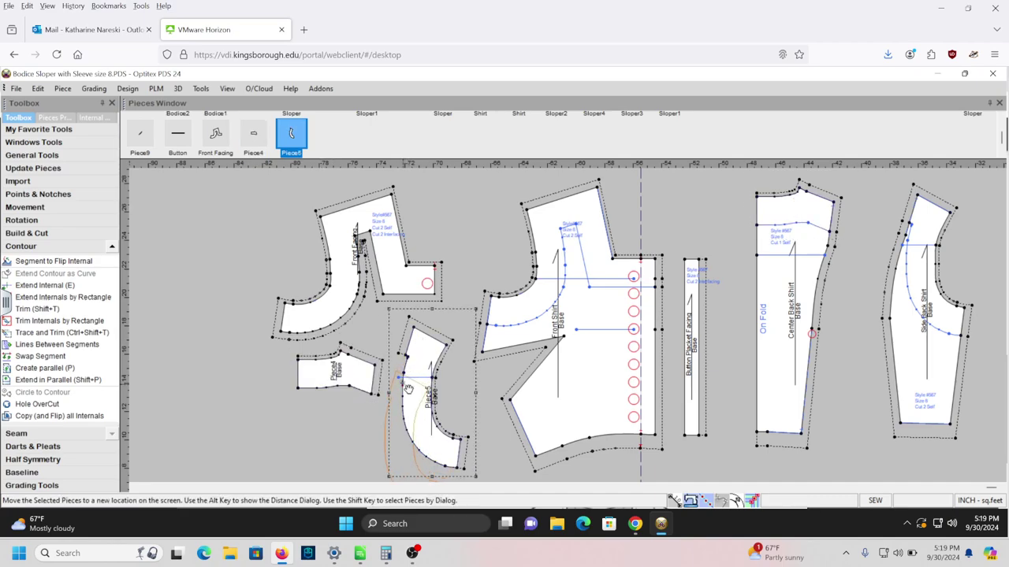
{"action": "left_click", "coordinate": [405, 398]}
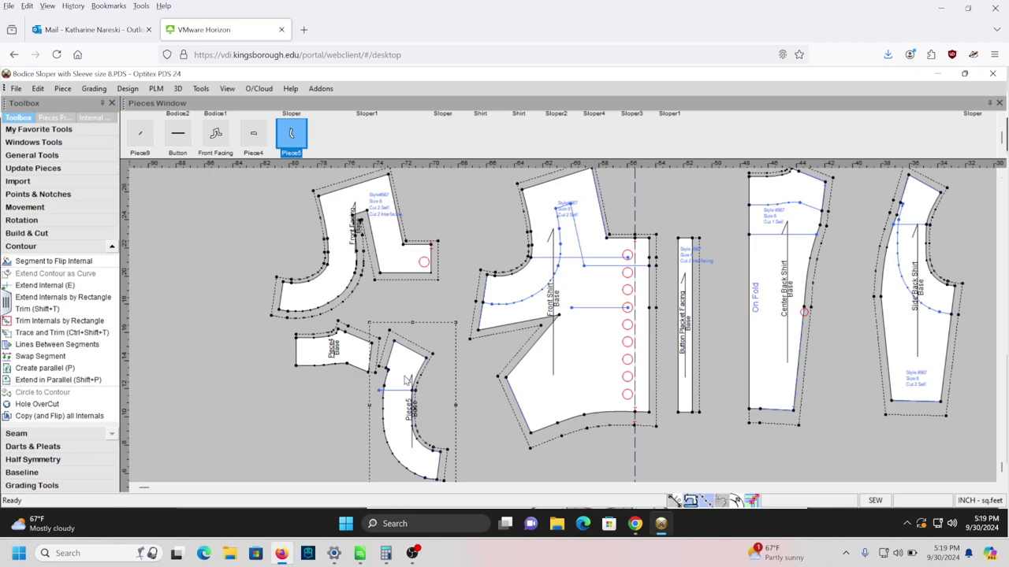
- Join the side back facing to the center back facing along their shared style-line edge, starting at the shoulder point
{"action": "key", "text": "ctrl+m"}
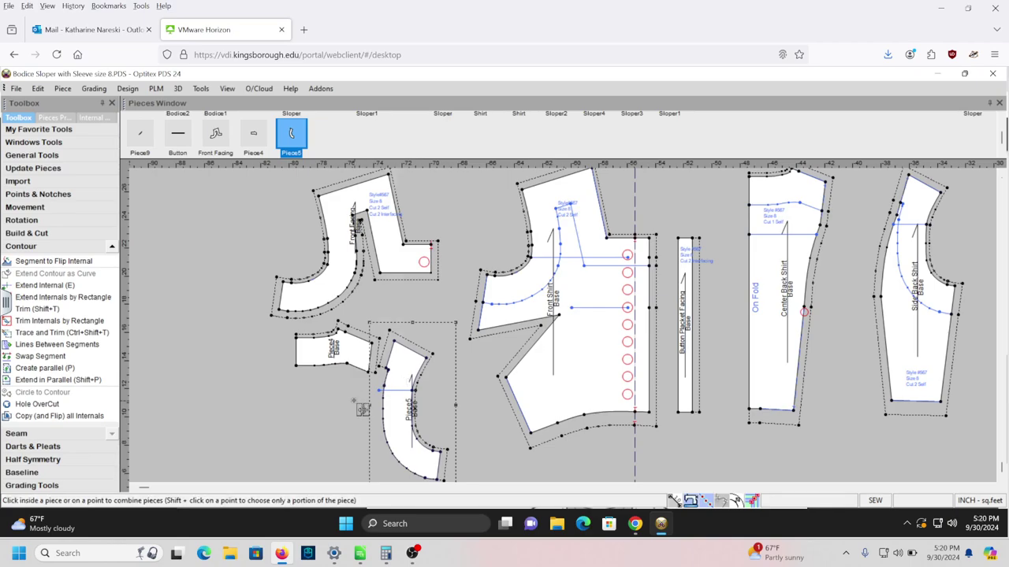
{"action": "left_click", "coordinate": [403, 349]}
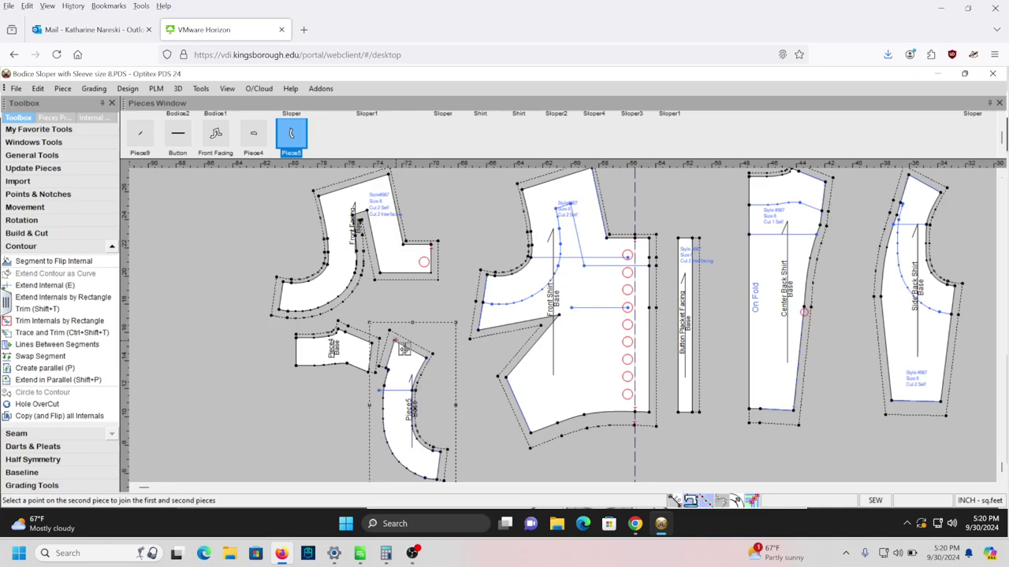
{"action": "left_click", "coordinate": [378, 349]}
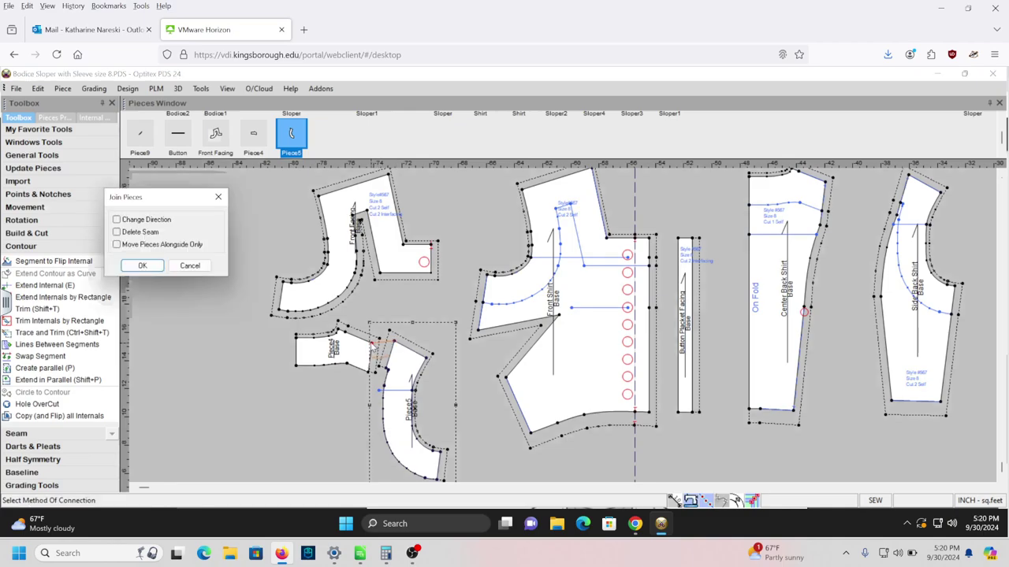
{"action": "left_click", "coordinate": [142, 266]}
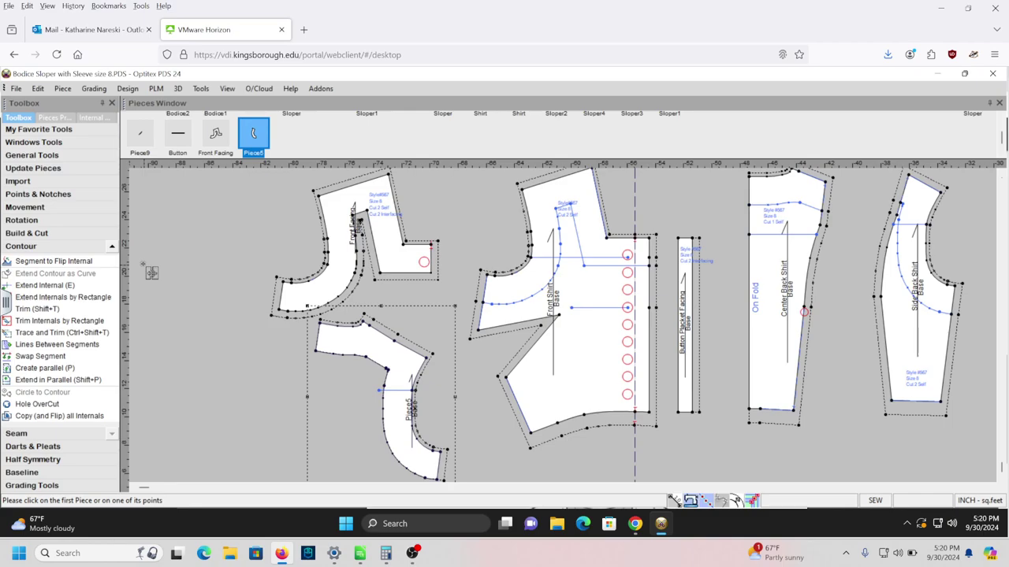
{"action": "right_click", "coordinate": [279, 396]}
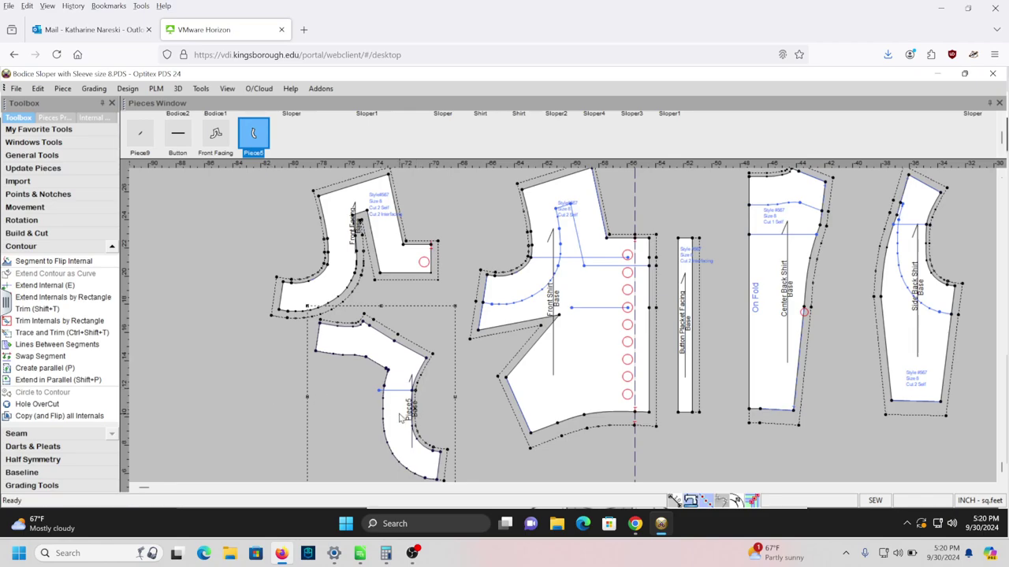
- Rename the joined piece "Back Facing" and delete its leftover horizontal internal line
{"action": "left_click", "coordinate": [61, 117]}
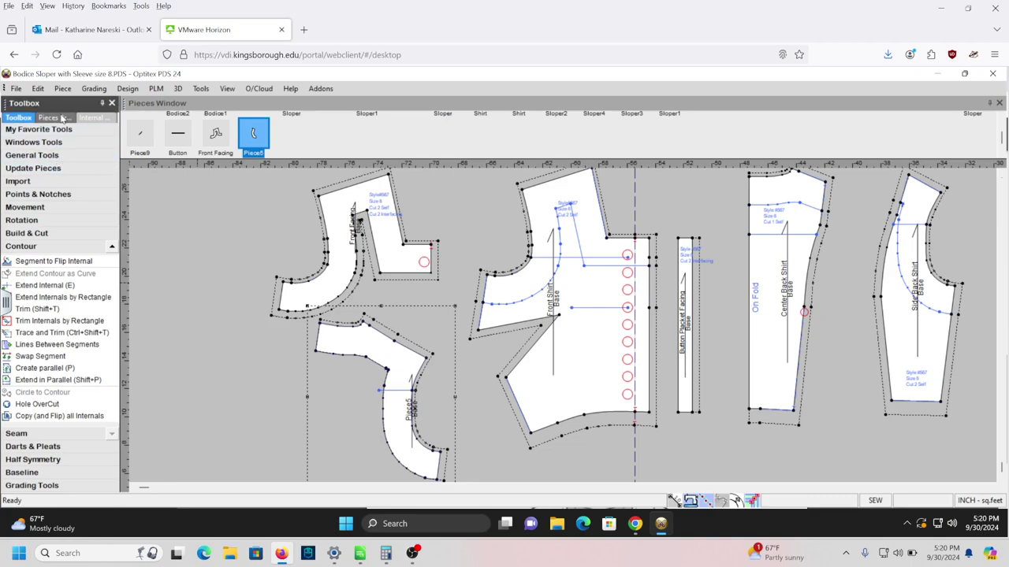
{"action": "left_click", "coordinate": [96, 178]}
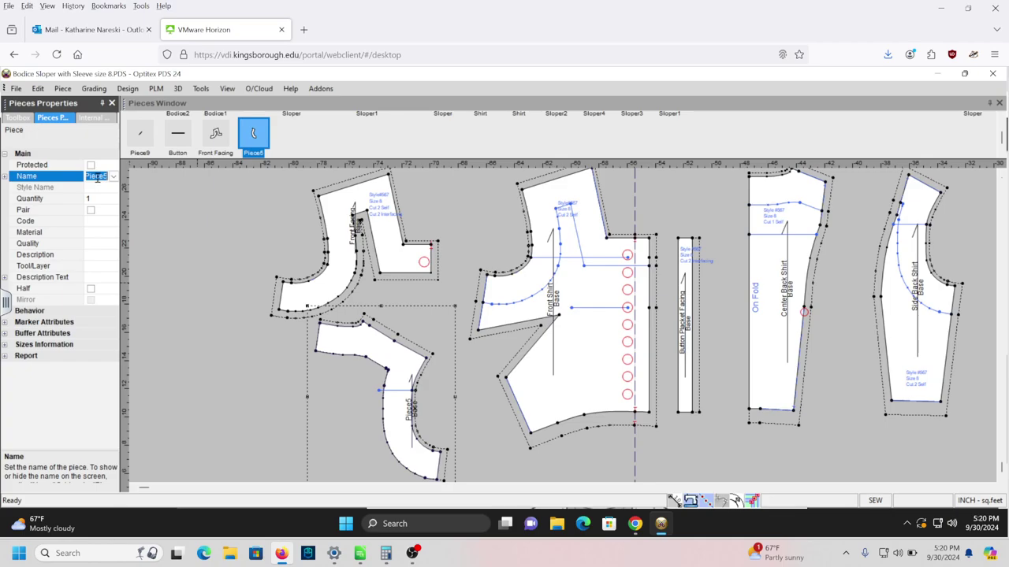
{"action": "type", "text": "Back Facing"}
{"action": "key", "text": "Return"}
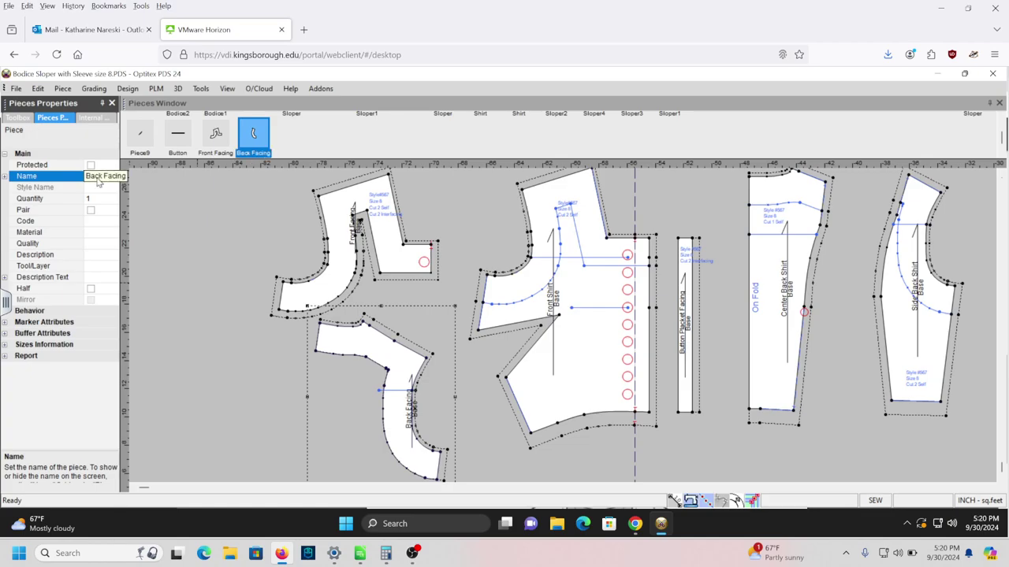
{"action": "left_click", "coordinate": [381, 393]}
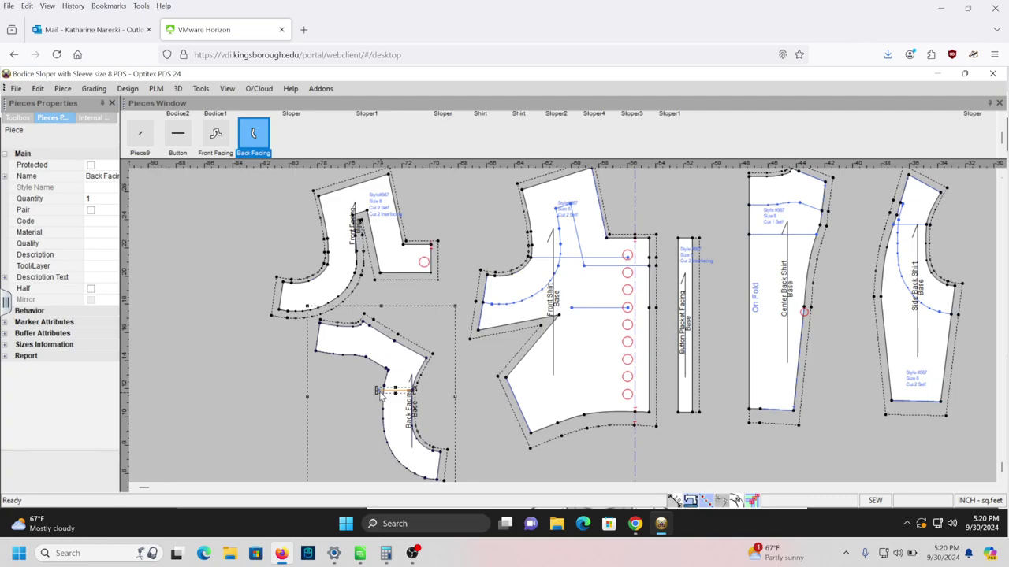
{"action": "key", "text": "Delete"}
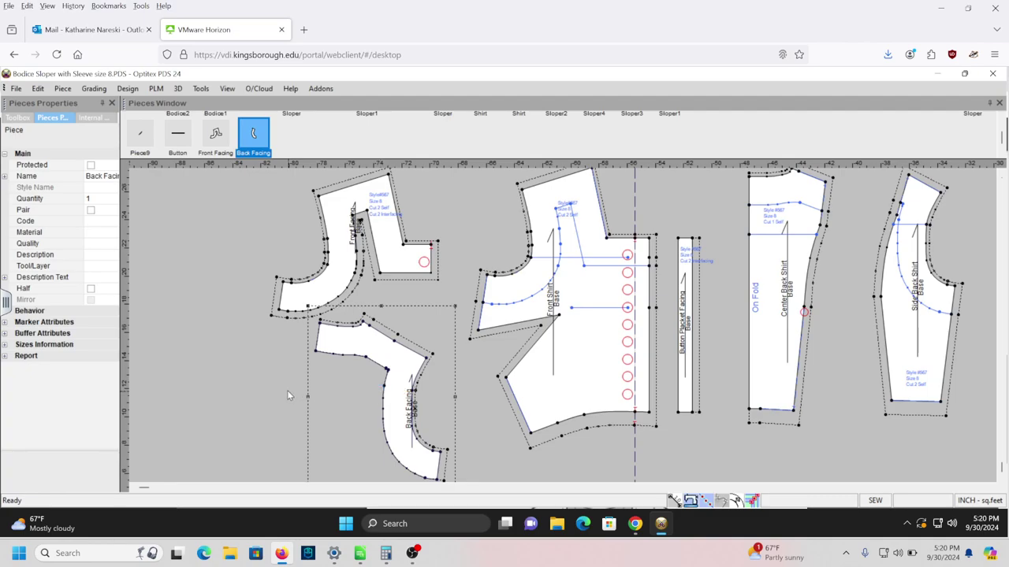
- Add a 0.5-inch seam allowance to the Back Facing's inner edge from the side seam to the center back
{"action": "key", "text": "s"}
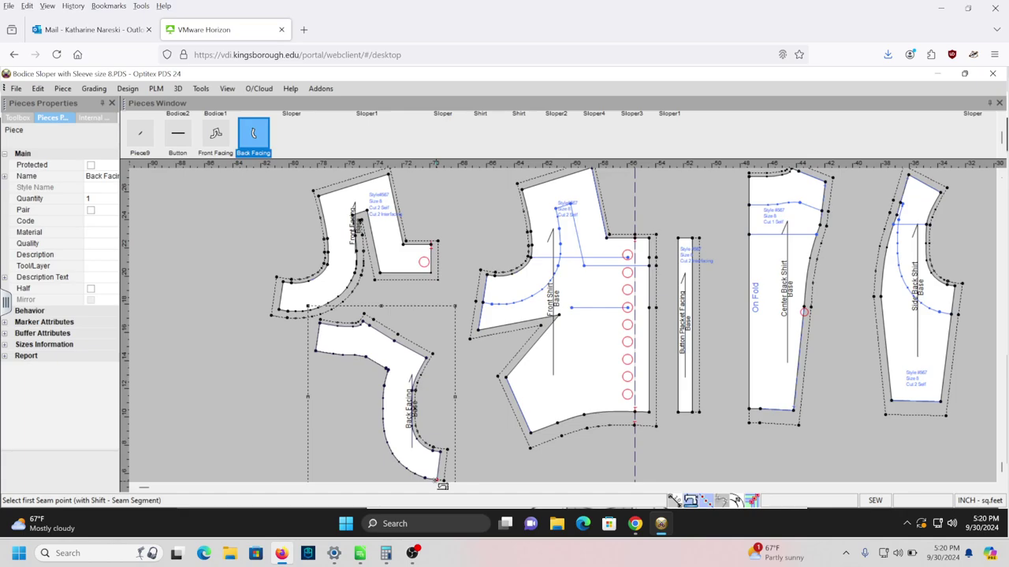
{"action": "left_click_drag", "start_coordinate": [439, 479], "coordinate": [316, 352]}
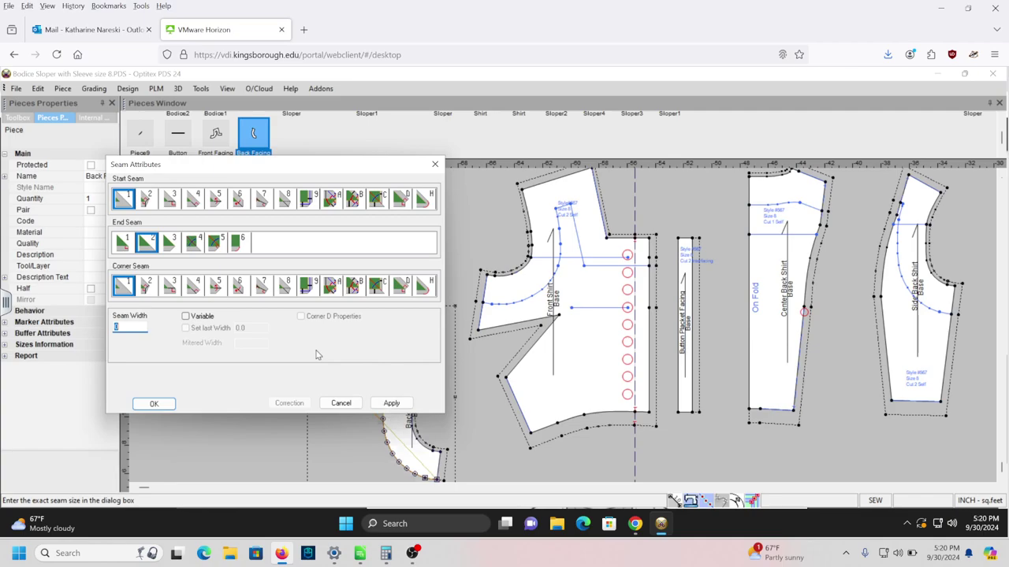
{"action": "type", "text": "5"}
{"action": "key", "text": "Return"}
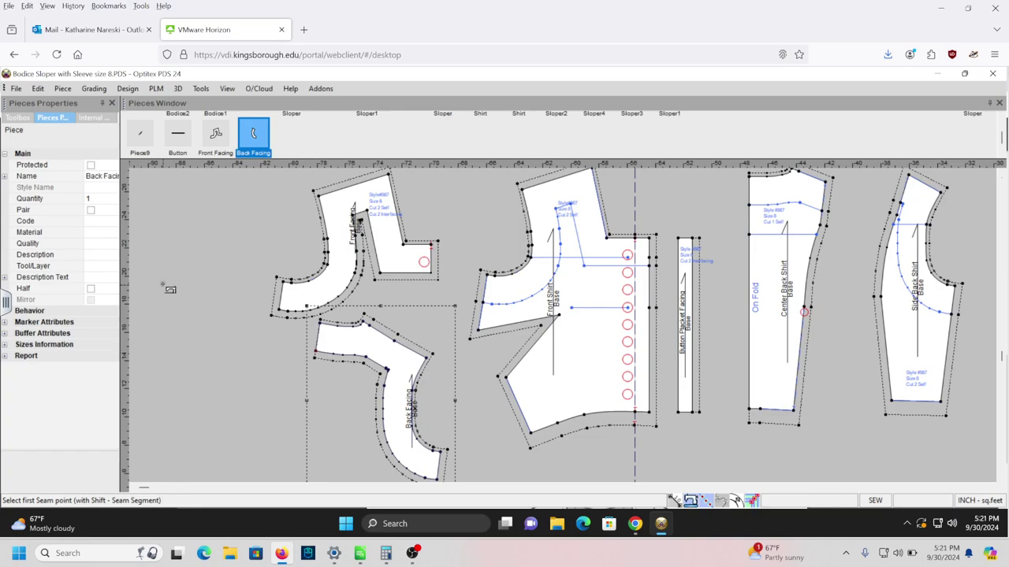
{"action": "key", "text": "Escape"}
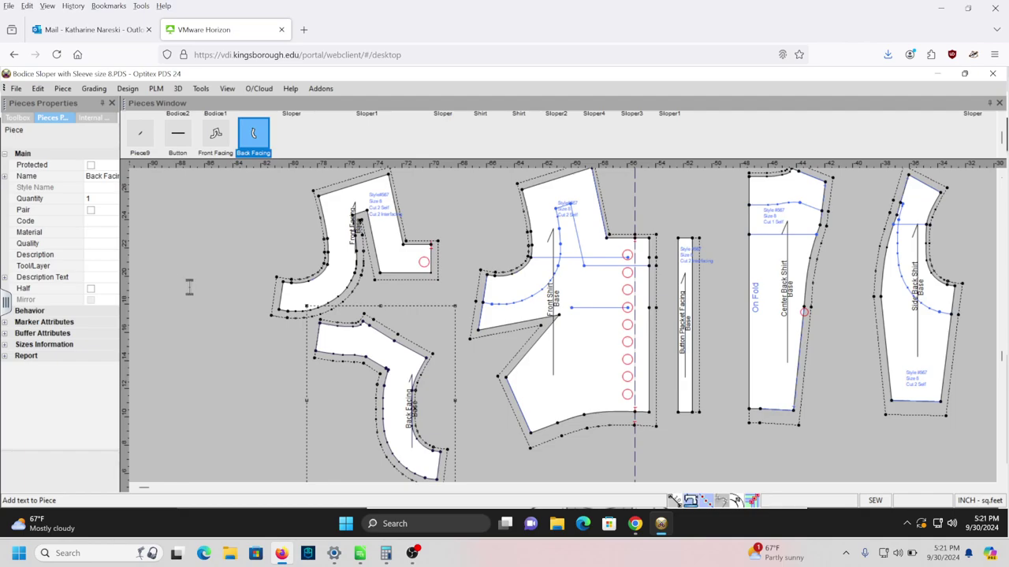
- Add the text "On Fold" beside the Back Facing's center back edge and set its angle to 90 degrees
{"action": "left_click", "coordinate": [322, 338]}
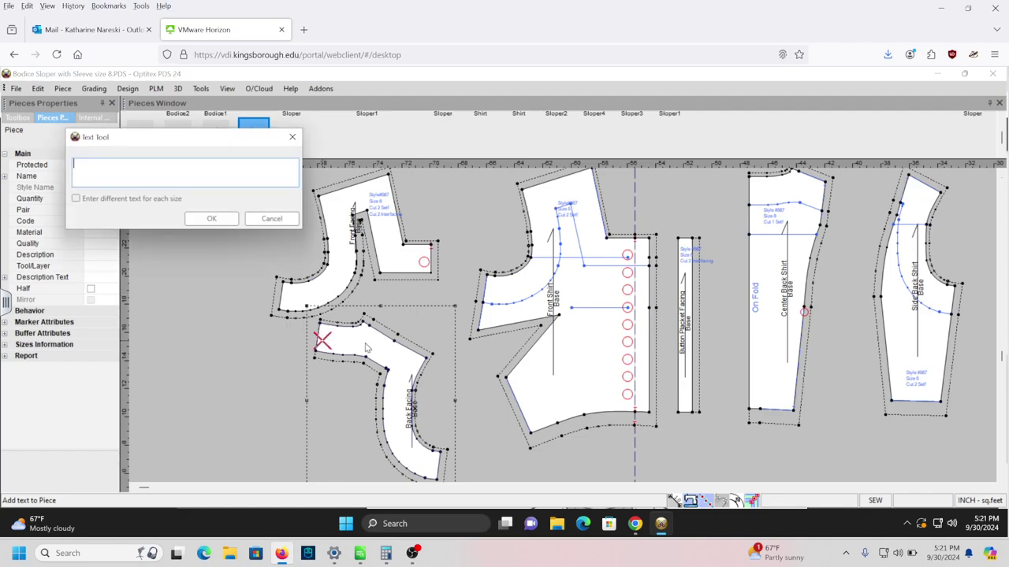
{"action": "type", "text": "On Fold"}
{"action": "left_click", "coordinate": [212, 219]}
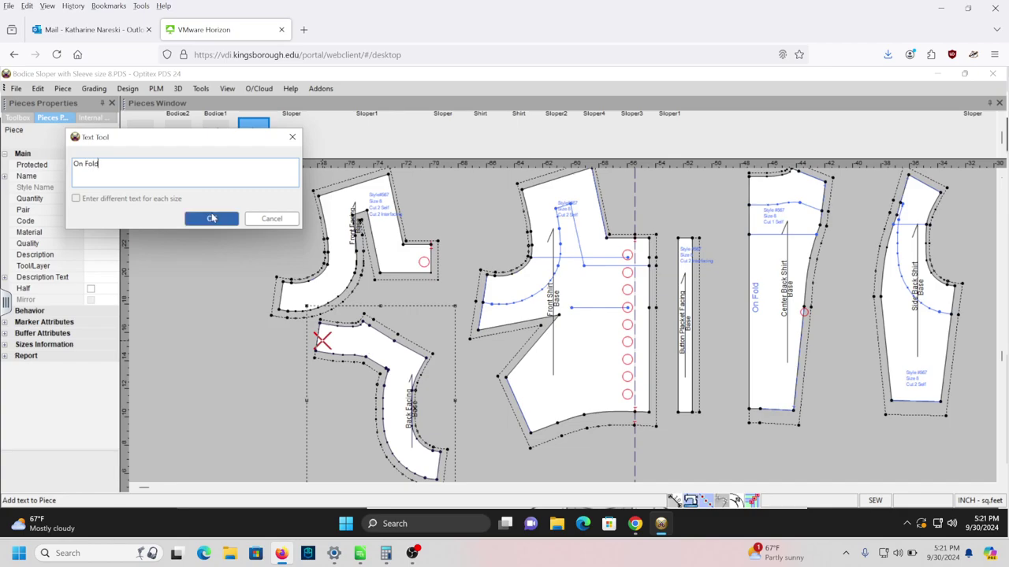
{"action": "left_click", "coordinate": [211, 218]}
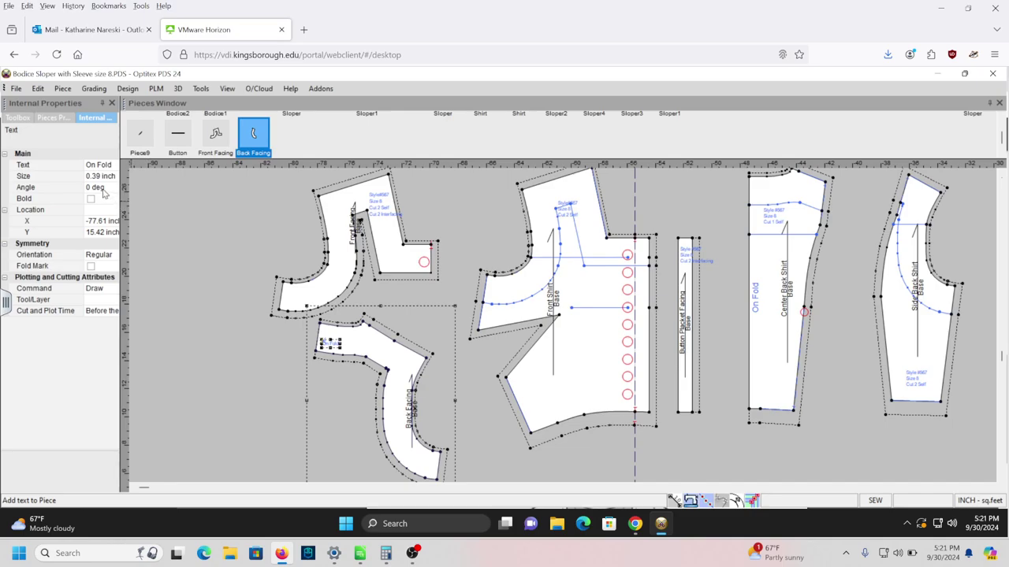
{"action": "left_click", "coordinate": [104, 189]}
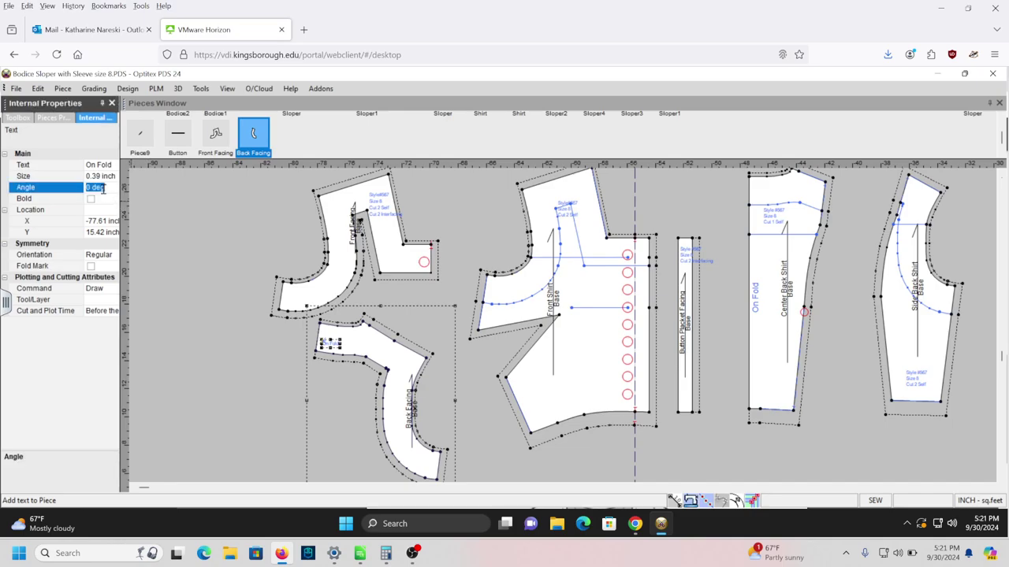
{"action": "type", "text": "90"}
{"action": "key", "text": "Return"}
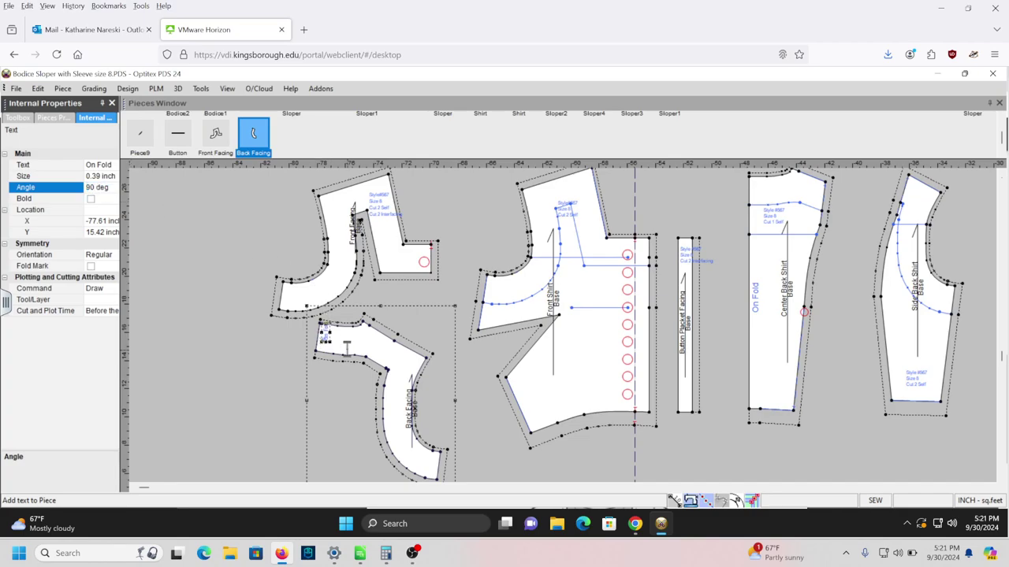
- Scale the "On Fold" text up to about 0.66 by 1.79 inches along the center back edge
{"action": "scroll", "coordinate": [347, 346], "scroll_direction": "up", "scroll_amount": 2}
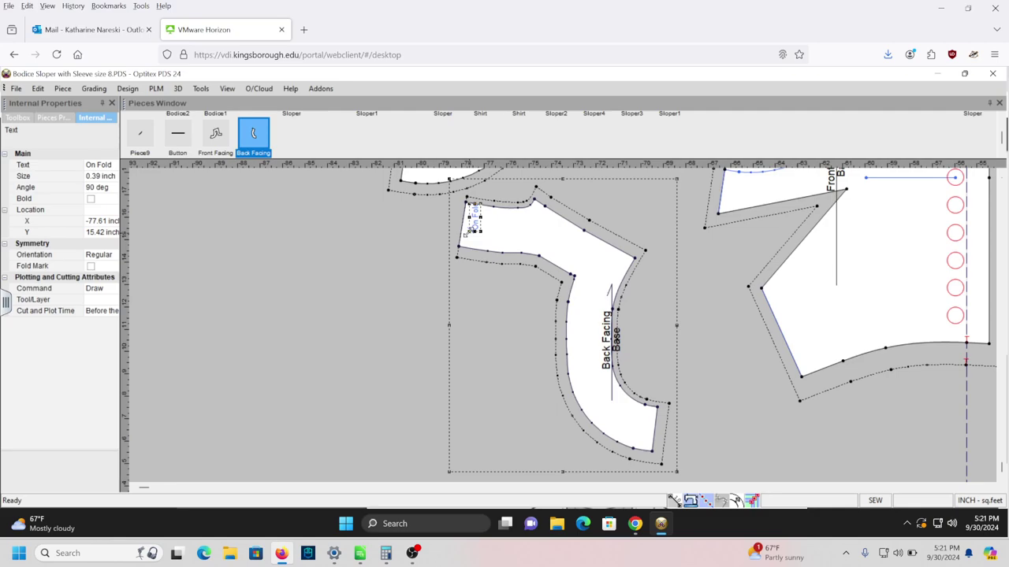
{"action": "left_click", "coordinate": [464, 246]}
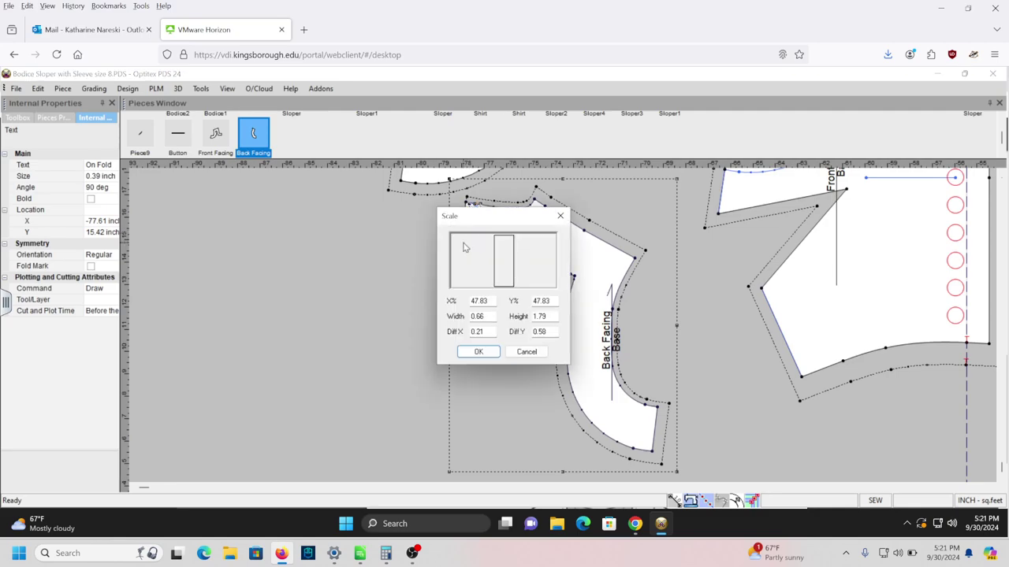
{"action": "left_click", "coordinate": [478, 352]}
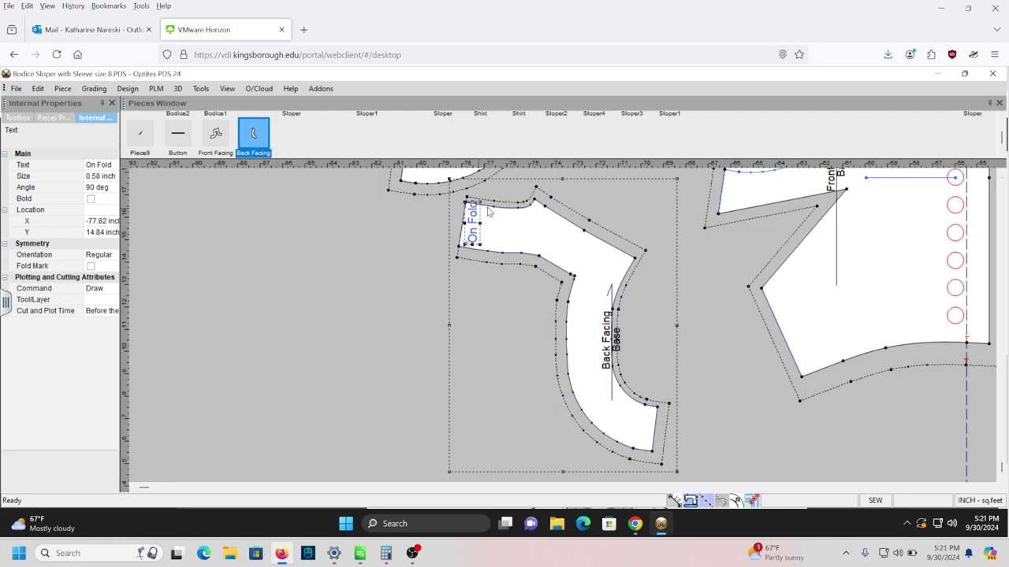
- Scale the "On Fold" text to about 0.52 by 1.53 inches and align the Back Facing's baseline direction with its center back edge
{"action": "left_click_drag", "start_coordinate": [482, 199], "coordinate": [477, 207]}
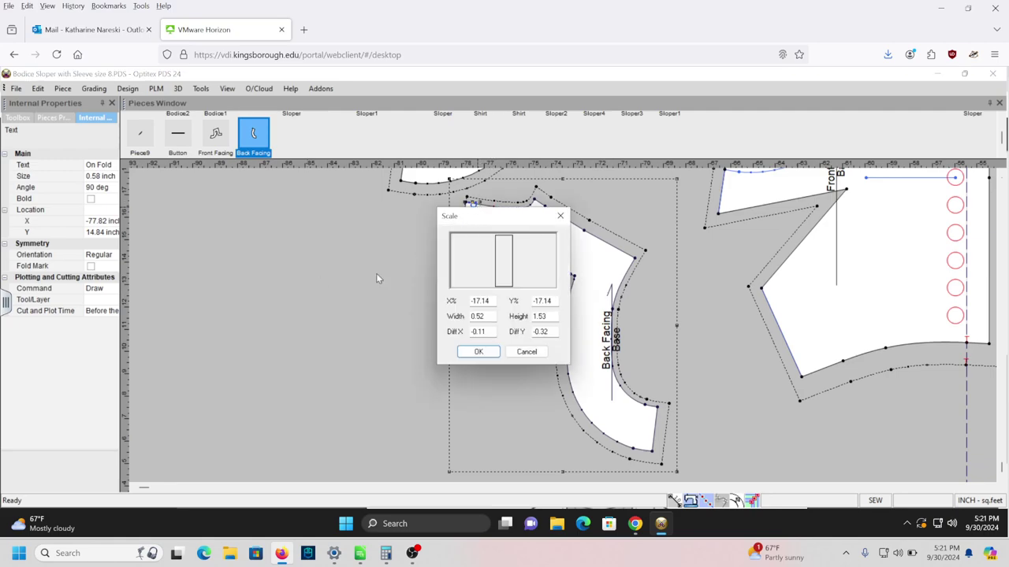
{"action": "left_click", "coordinate": [478, 351]}
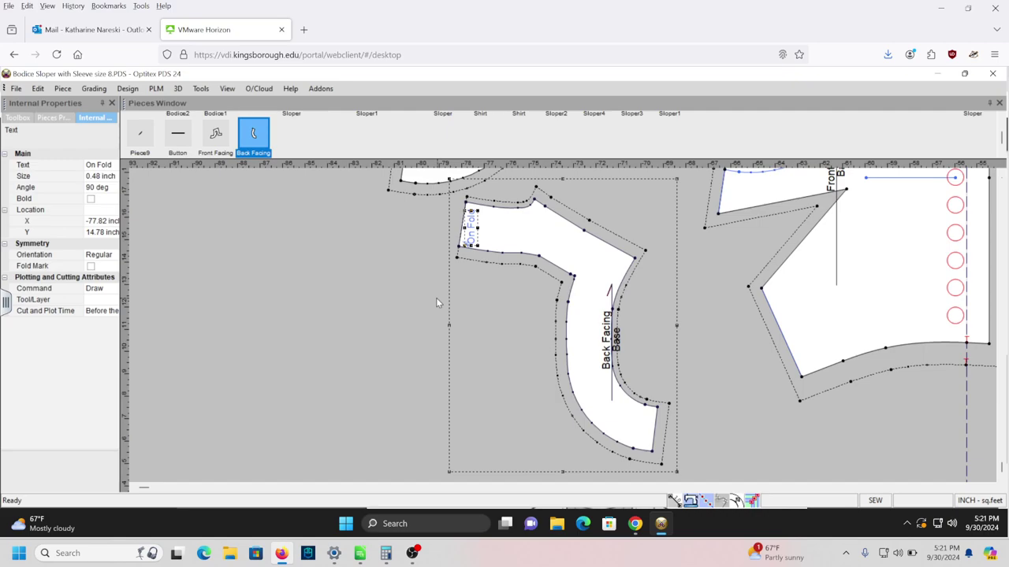
{"action": "key", "text": "b"}
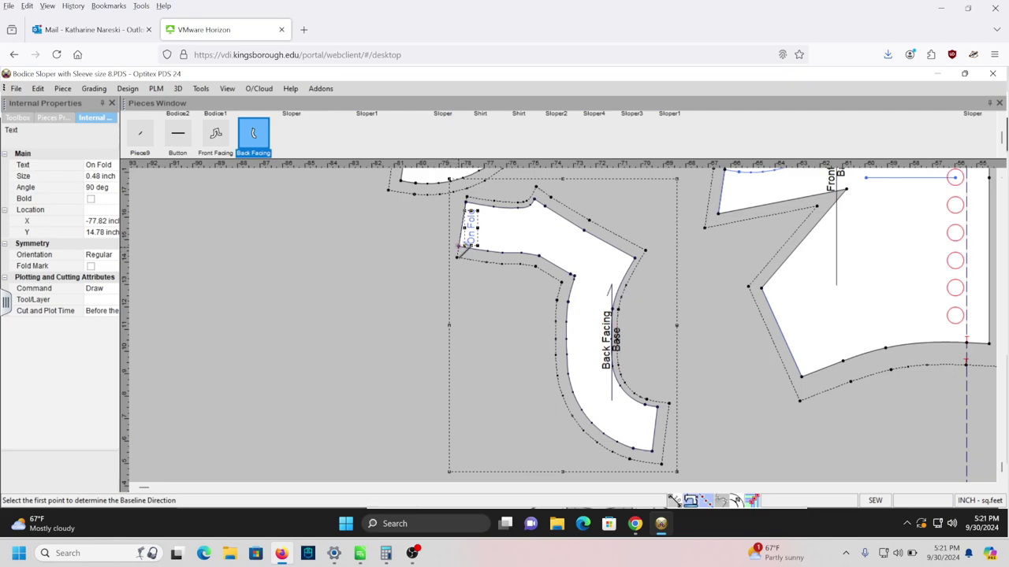
{"action": "left_click", "coordinate": [457, 247]}
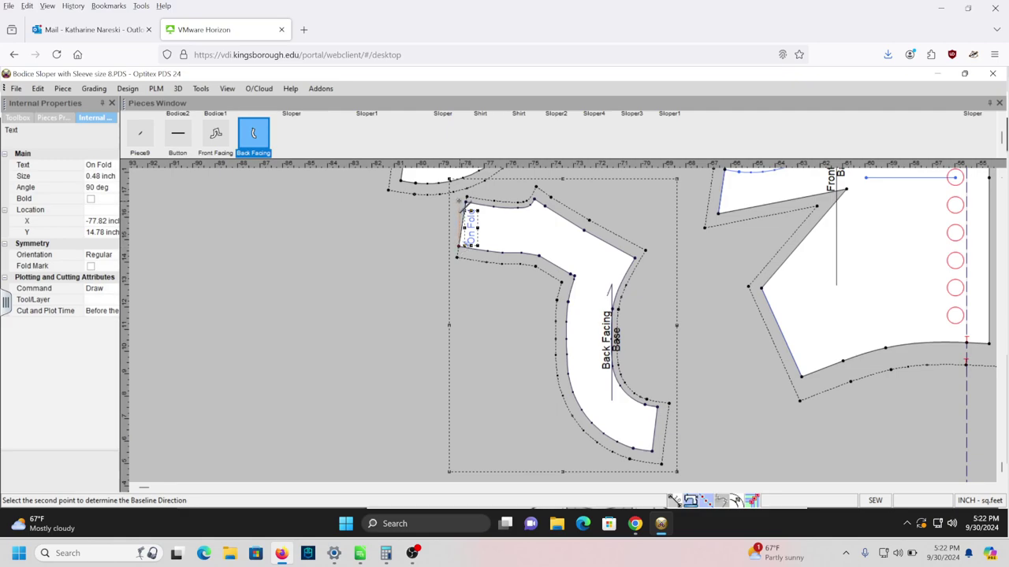
{"action": "left_click", "coordinate": [465, 206]}
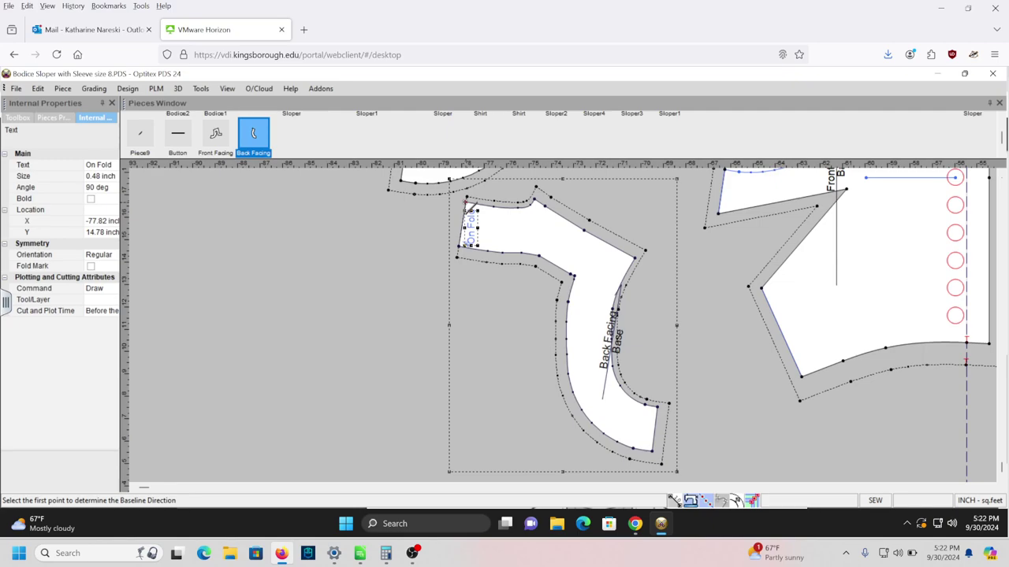
- Adjust the Back Facing's description text automatically to the realigned baseline
{"action": "left_click", "coordinate": [53, 118]}
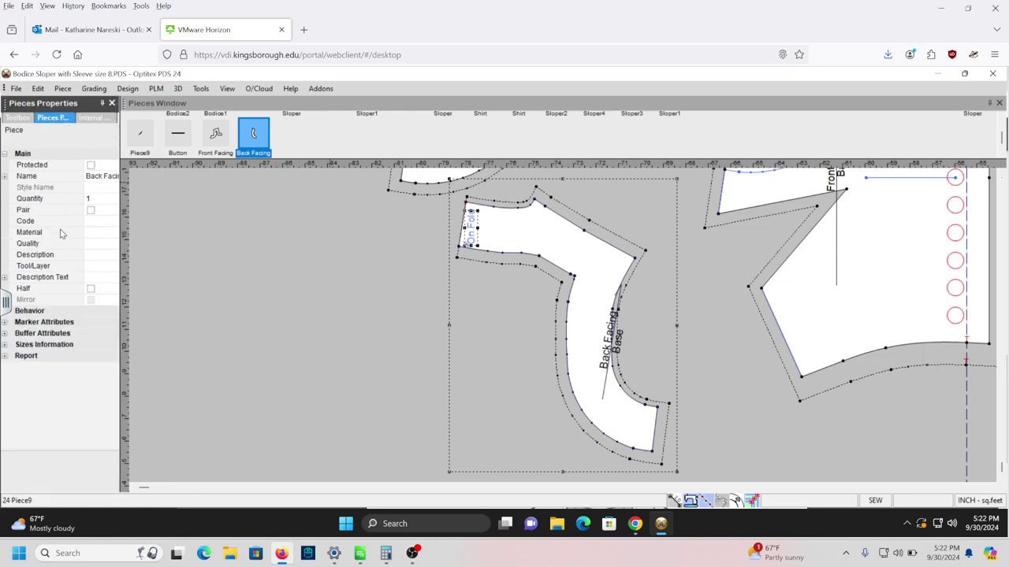
{"action": "left_click", "coordinate": [5, 277]}
{"action": "left_click", "coordinate": [98, 290]}
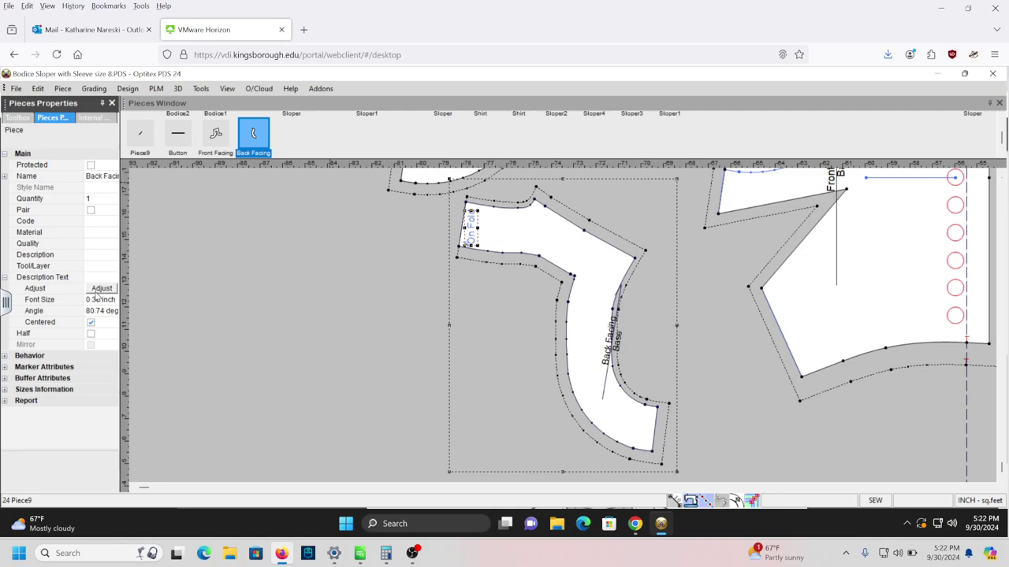
- Create a new baseline in the center of the Back Facing and readjust the piece's description text to it
{"action": "left_click", "coordinate": [19, 120]}
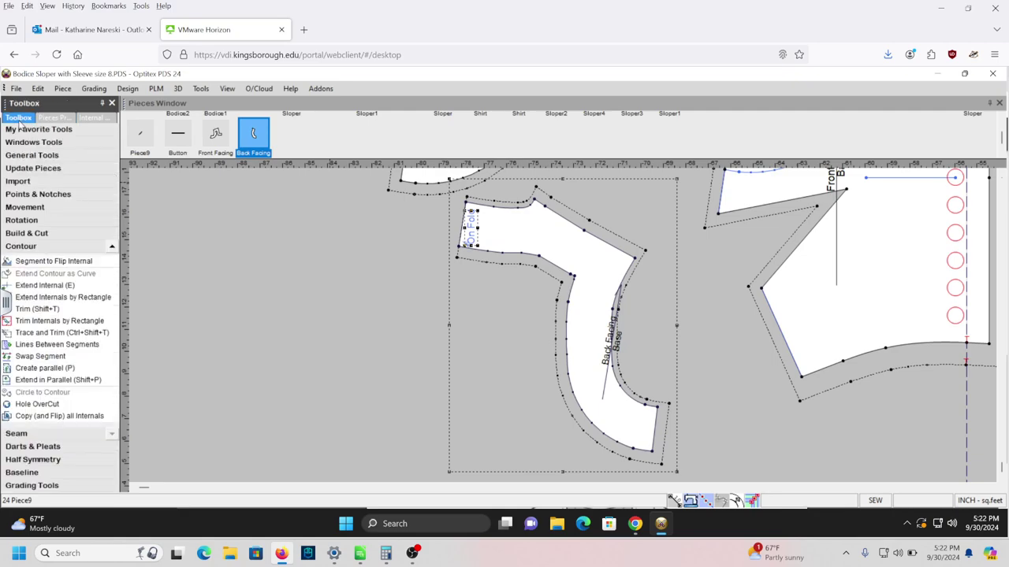
{"action": "left_click", "coordinate": [39, 473]}
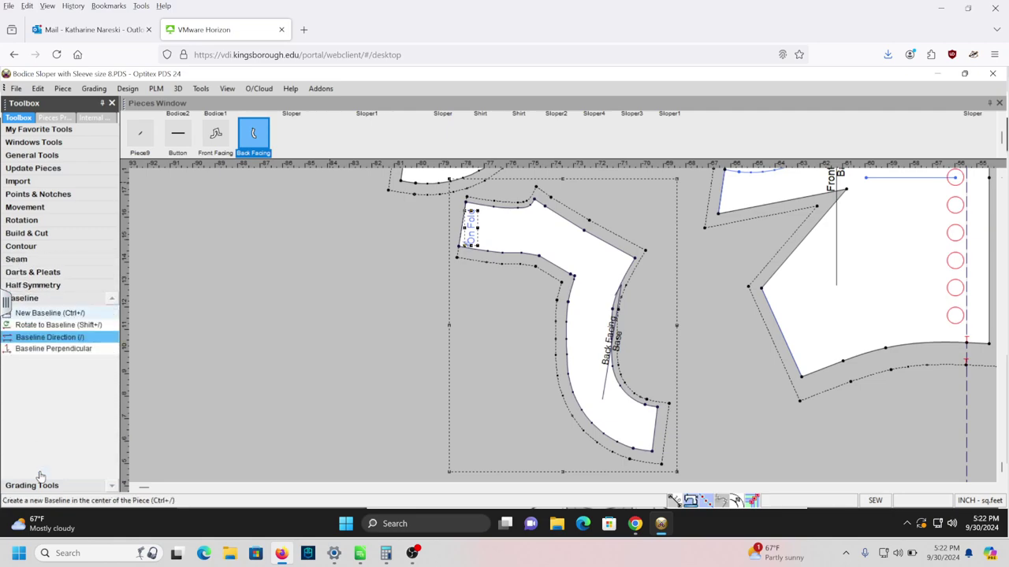
{"action": "left_click", "coordinate": [41, 315]}
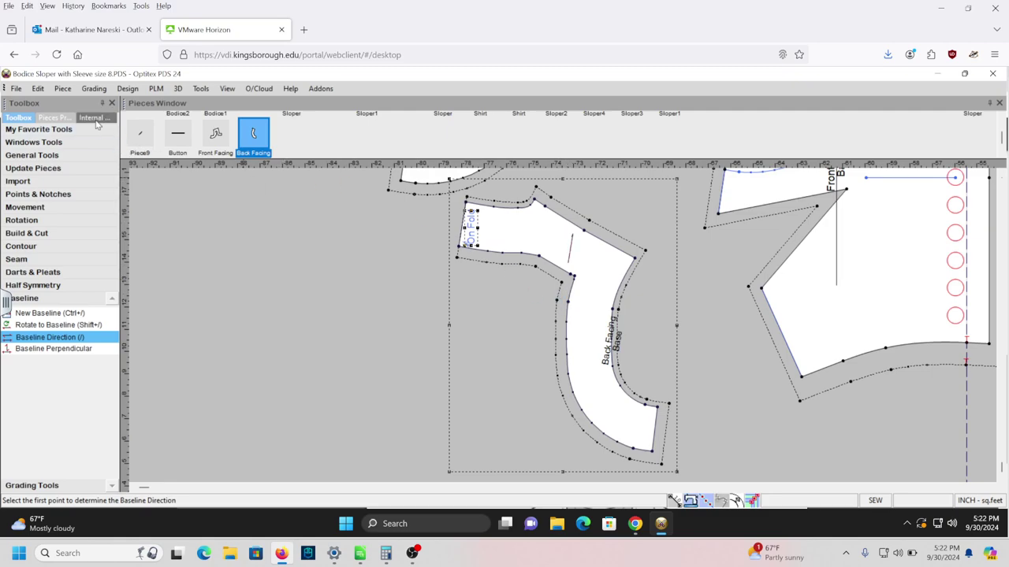
{"action": "left_click", "coordinate": [61, 120]}
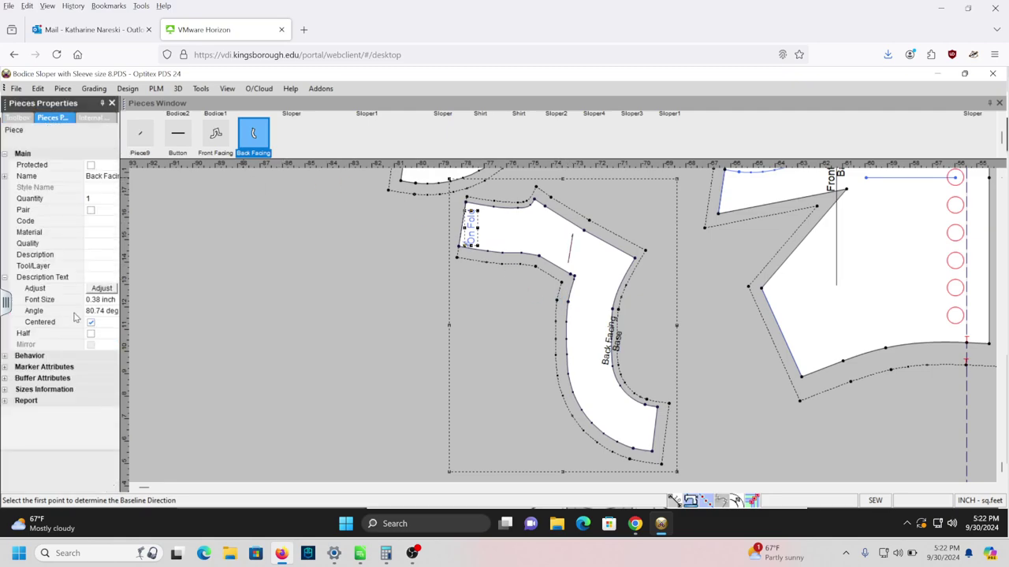
{"action": "left_click", "coordinate": [100, 289]}
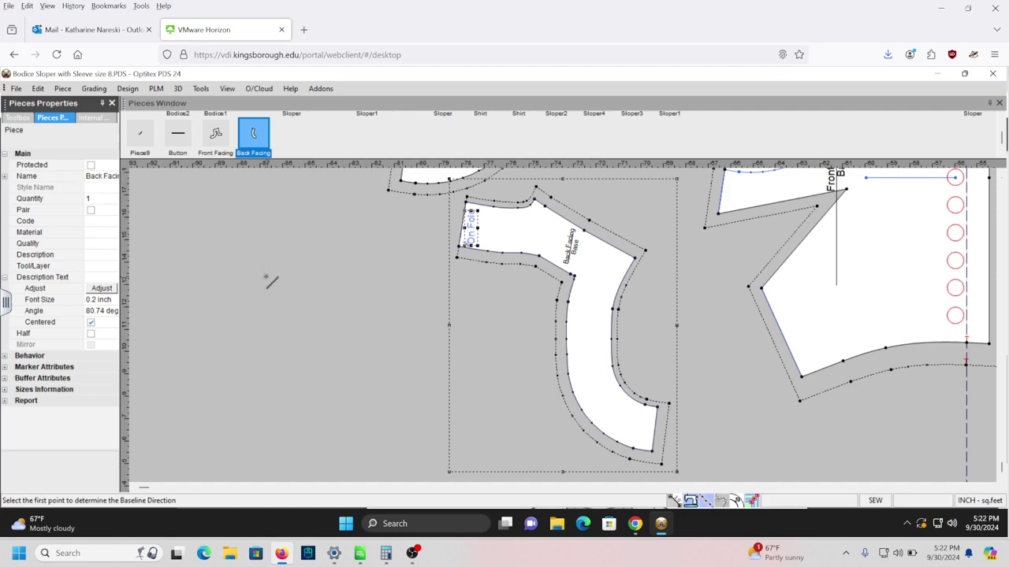
- Add the four-line text "Style #567", "Size 8", "Cut 1 Self", "Cut 1 Interfacing" inside the Back Facing's lower curved section
{"action": "key", "text": "Escape"}
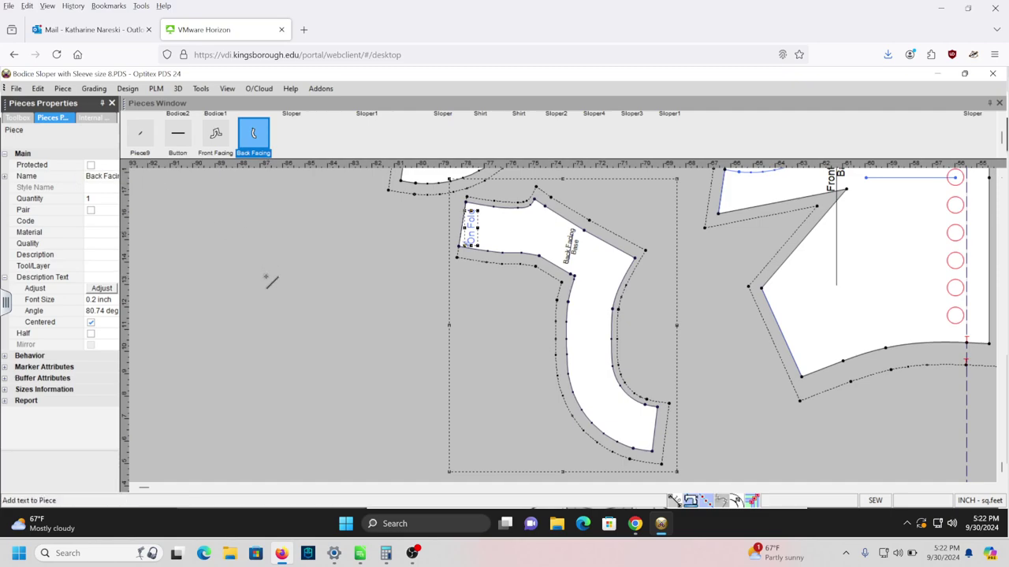
{"action": "left_click", "coordinate": [577, 362]}
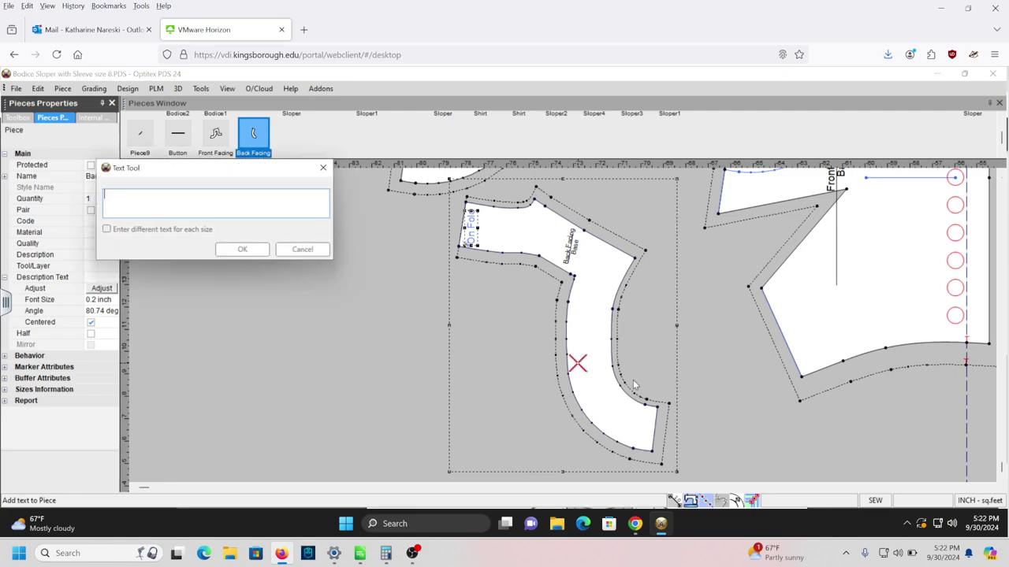
{"action": "type", "text": "Style 678"}
{"action": "key", "text": "BackSpace"}
{"action": "key", "text": "BackSpace"}
{"action": "key", "text": "BackSpace"}
{"action": "type", "text": "567"}
{"action": "key", "text": "Left"}
{"action": "key", "text": "Left"}
{"action": "key", "text": "Left"}
{"action": "type", "text": "#567 "}
{"action": "type", "text": "S"}
{"action": "type", "text": "ize"}
{"action": "type", "text": " 8 "}
{"action": "type", "text": "Cut"}
{"action": "type", "text": " 1 S"}
{"action": "type", "text": "lf"}
{"action": "key", "text": "Return"}
{"action": "type", "text": "Cut 1 Interfacing"}
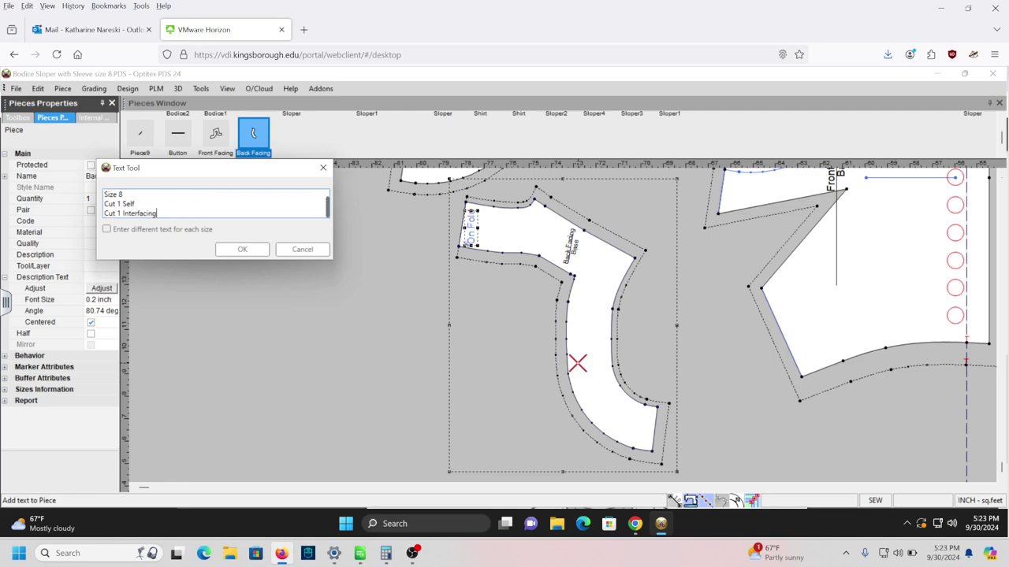
{"action": "left_click", "coordinate": [242, 249]}
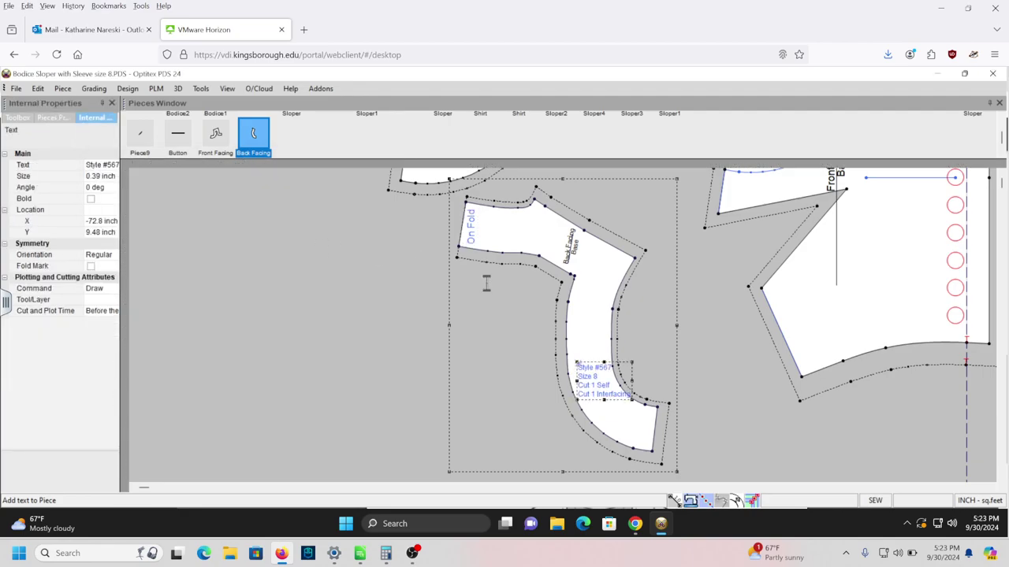
- Review all the shirt pieces together, check them against the Assignment 5 brief in Chrome, and return to Optitex PDS
{"action": "key", "text": "F4"}
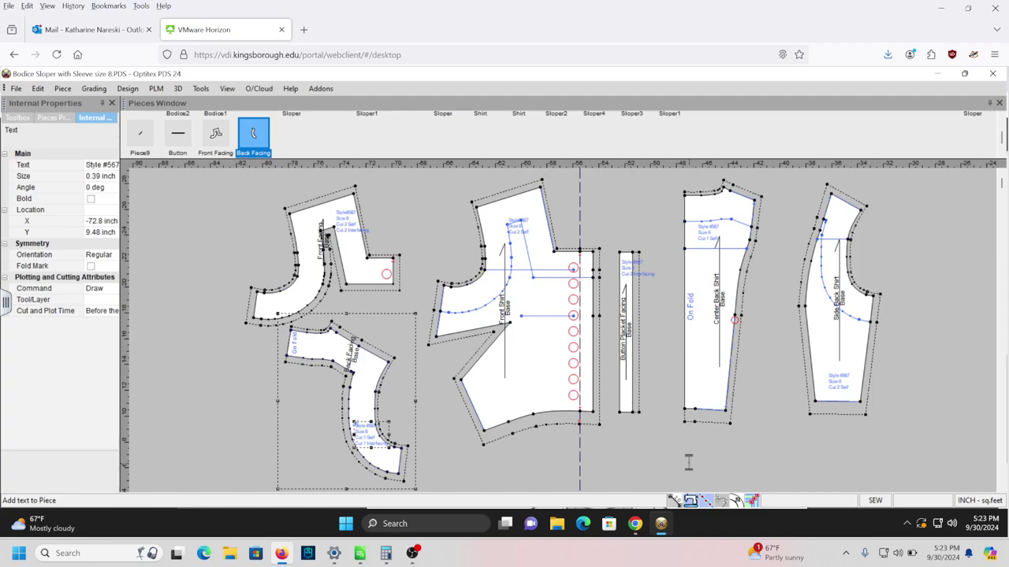
{"action": "left_click", "coordinate": [635, 524]}
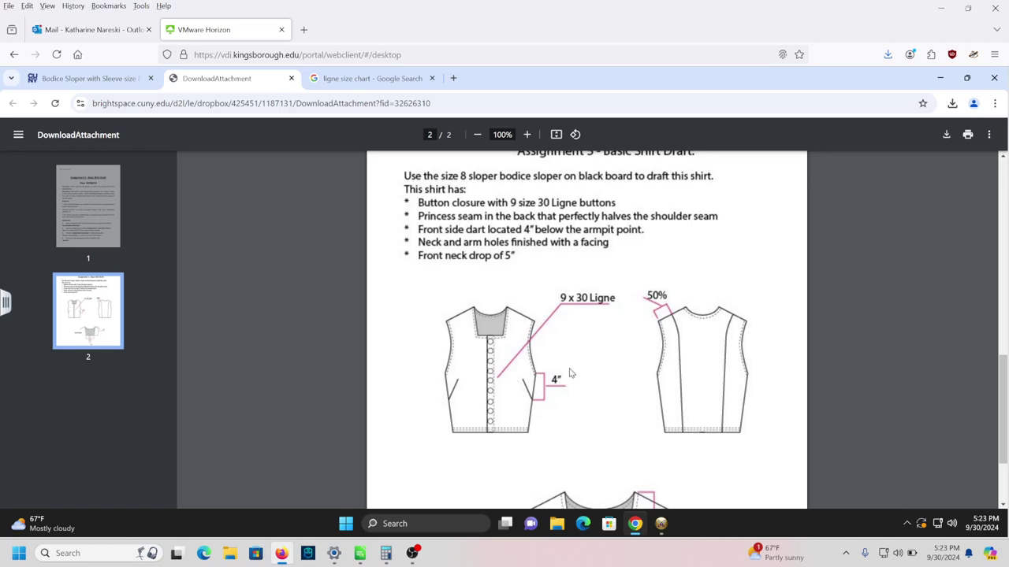
{"action": "left_click", "coordinate": [661, 524]}
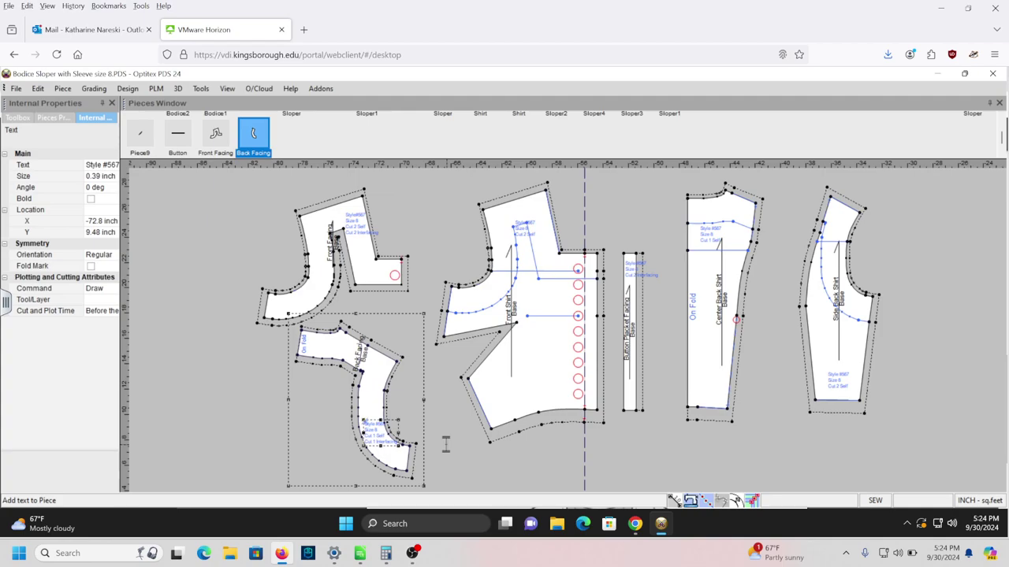
{"action": "left_click", "coordinate": [412, 554]}
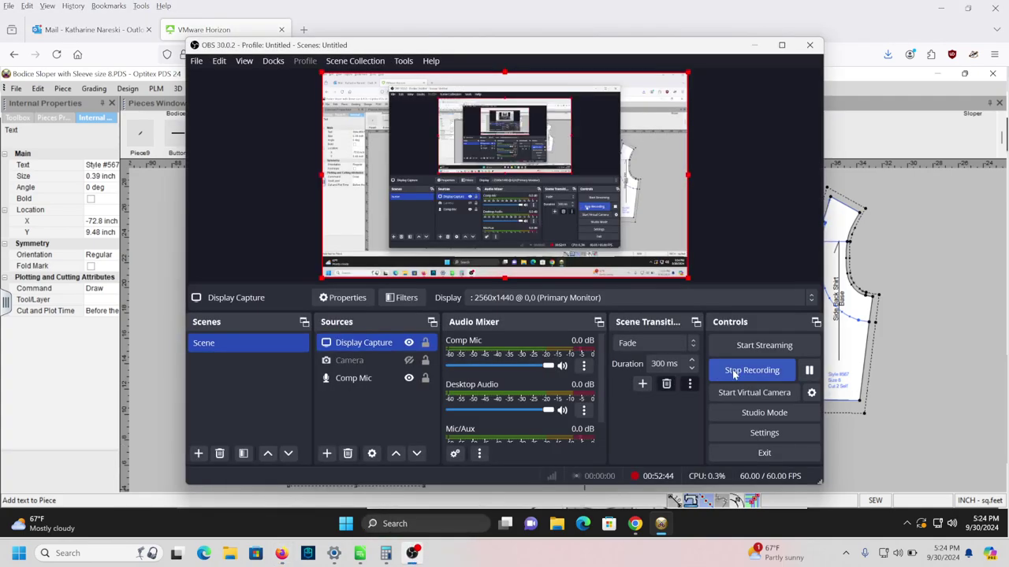